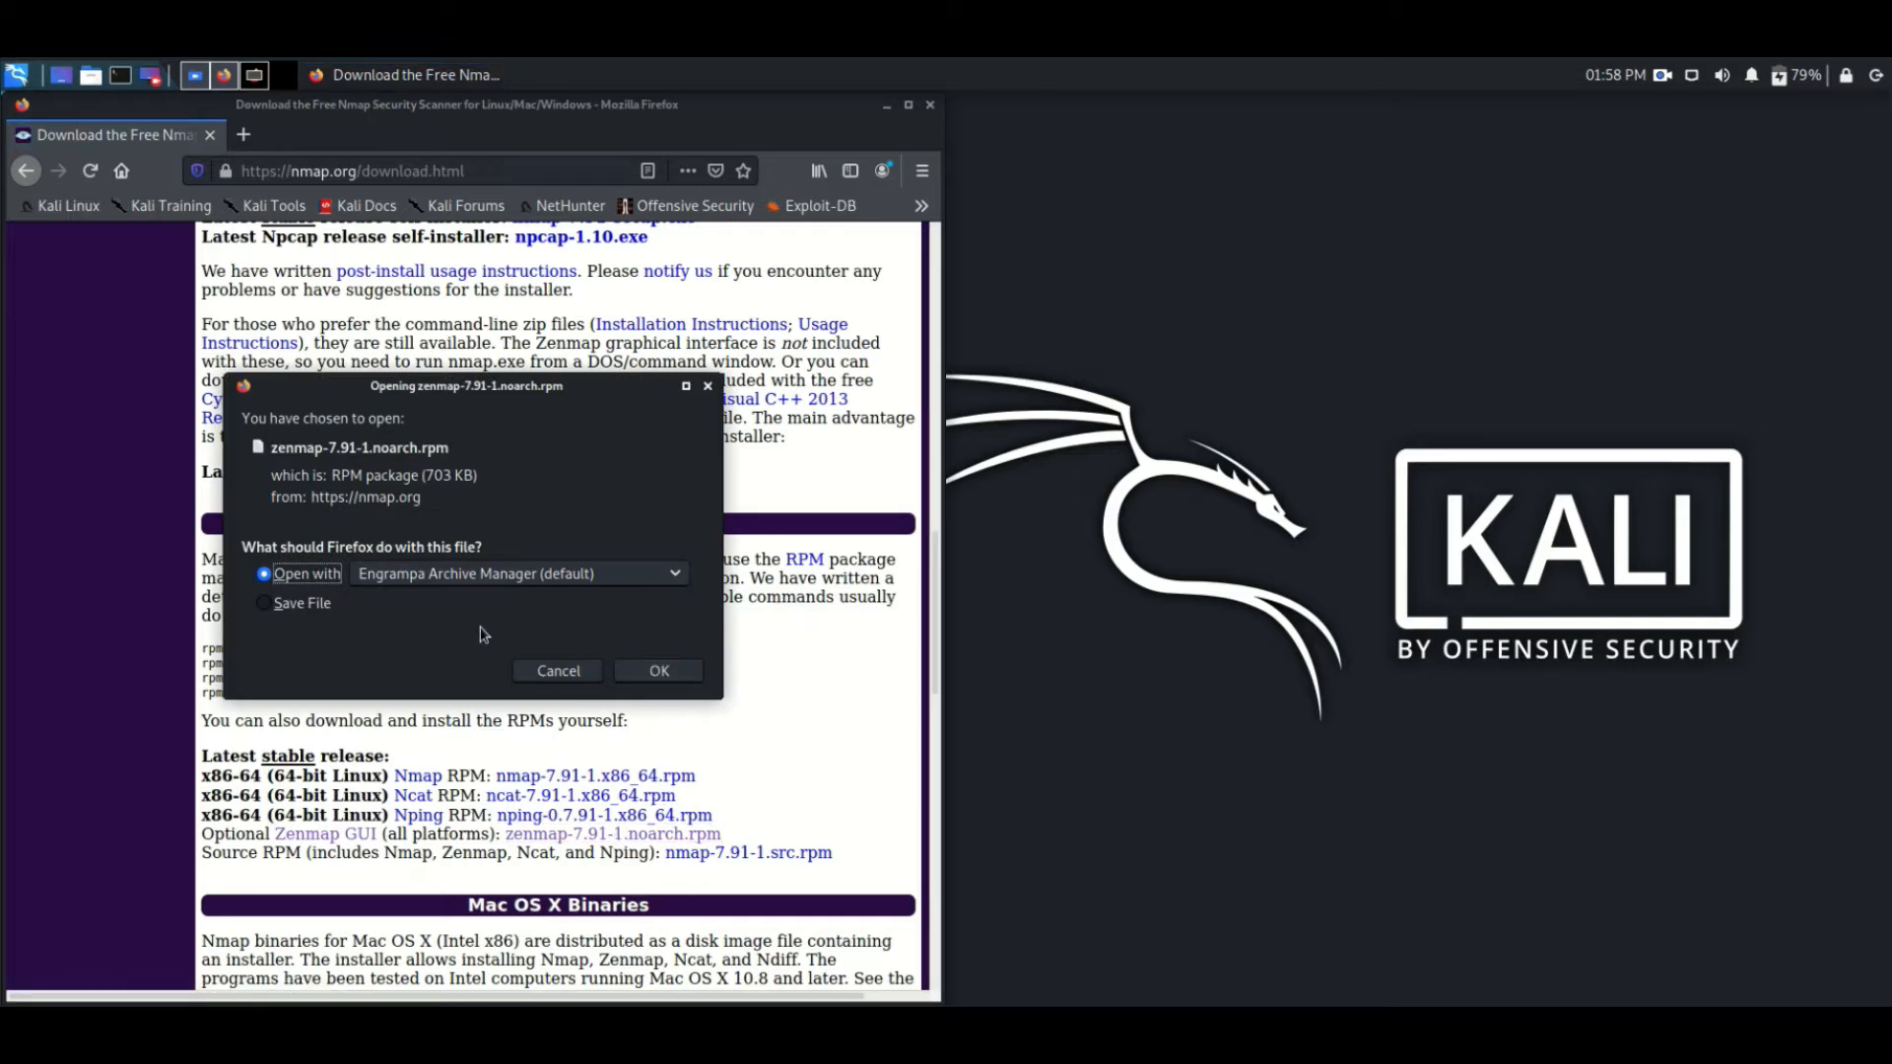
Step: Cancel the zenmap-7.91-1.noarch.rpm download and close the browser
{"action": "left_click", "coordinate": [558, 671]}
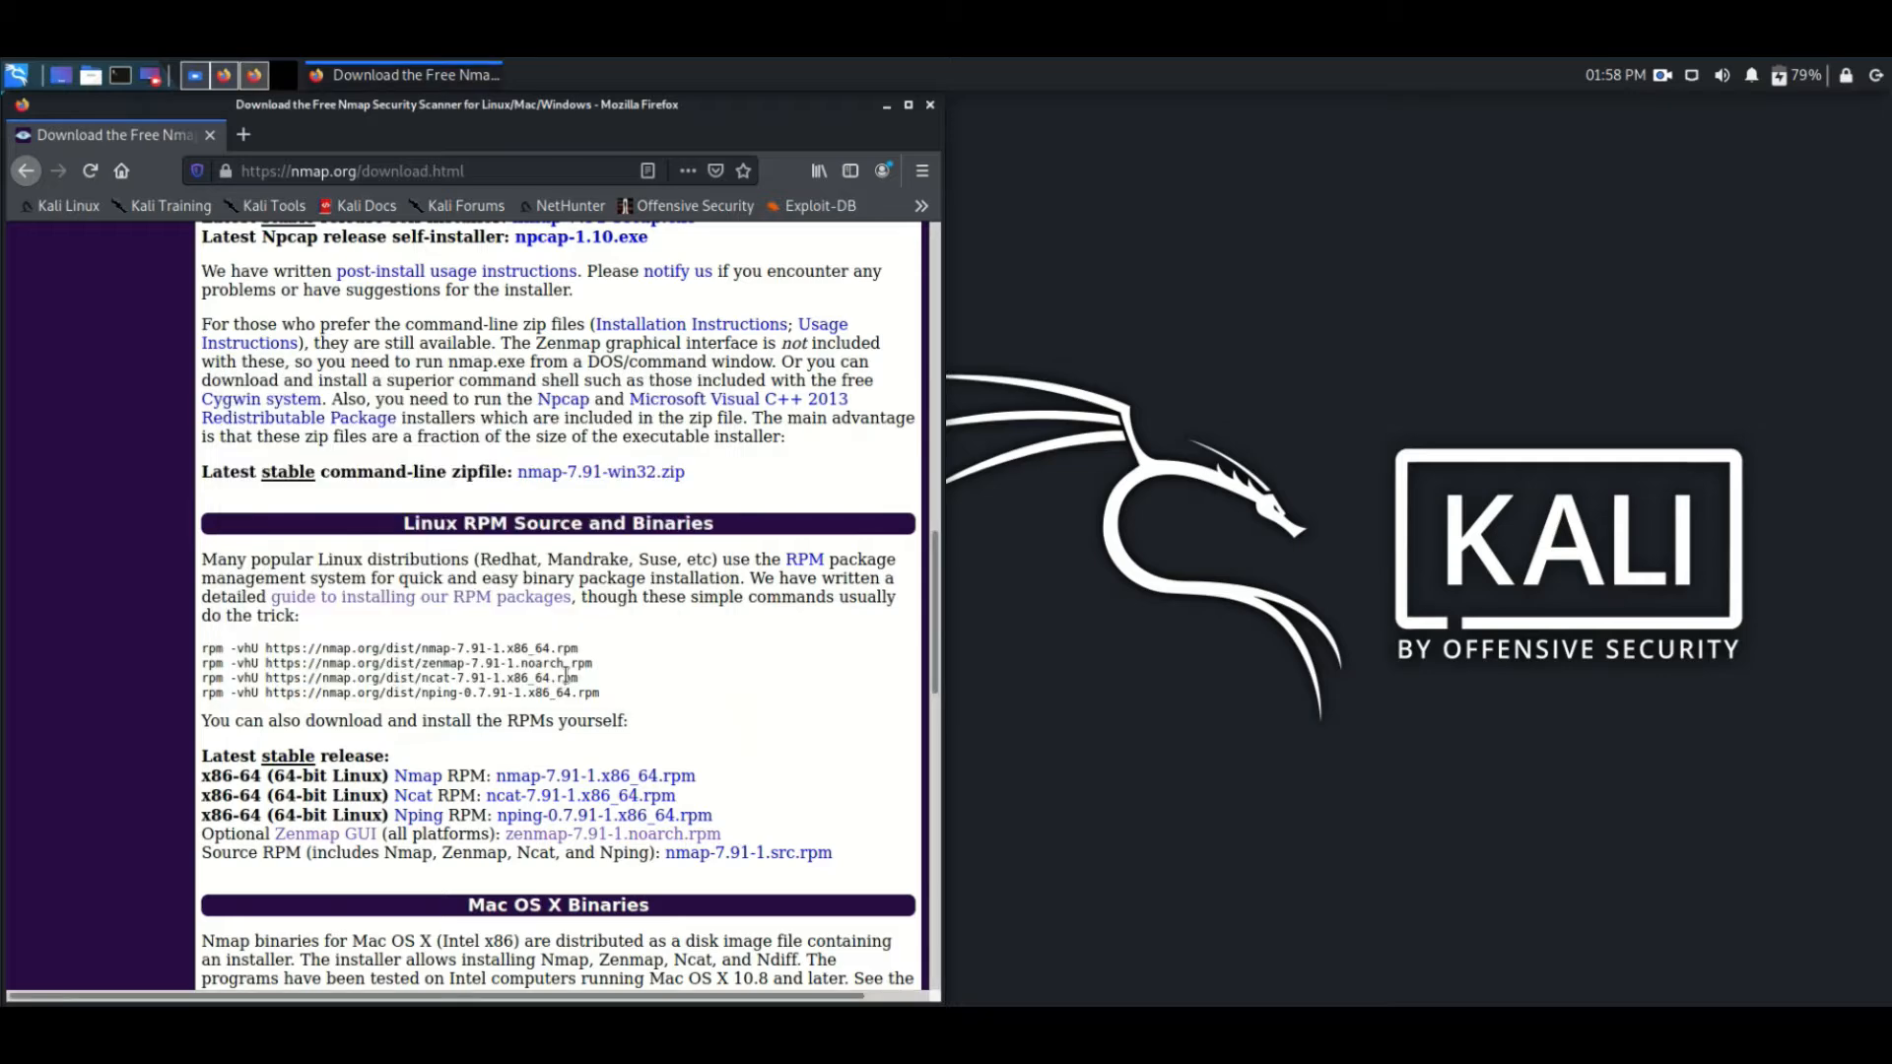
{"action": "left_click", "coordinate": [931, 106]}
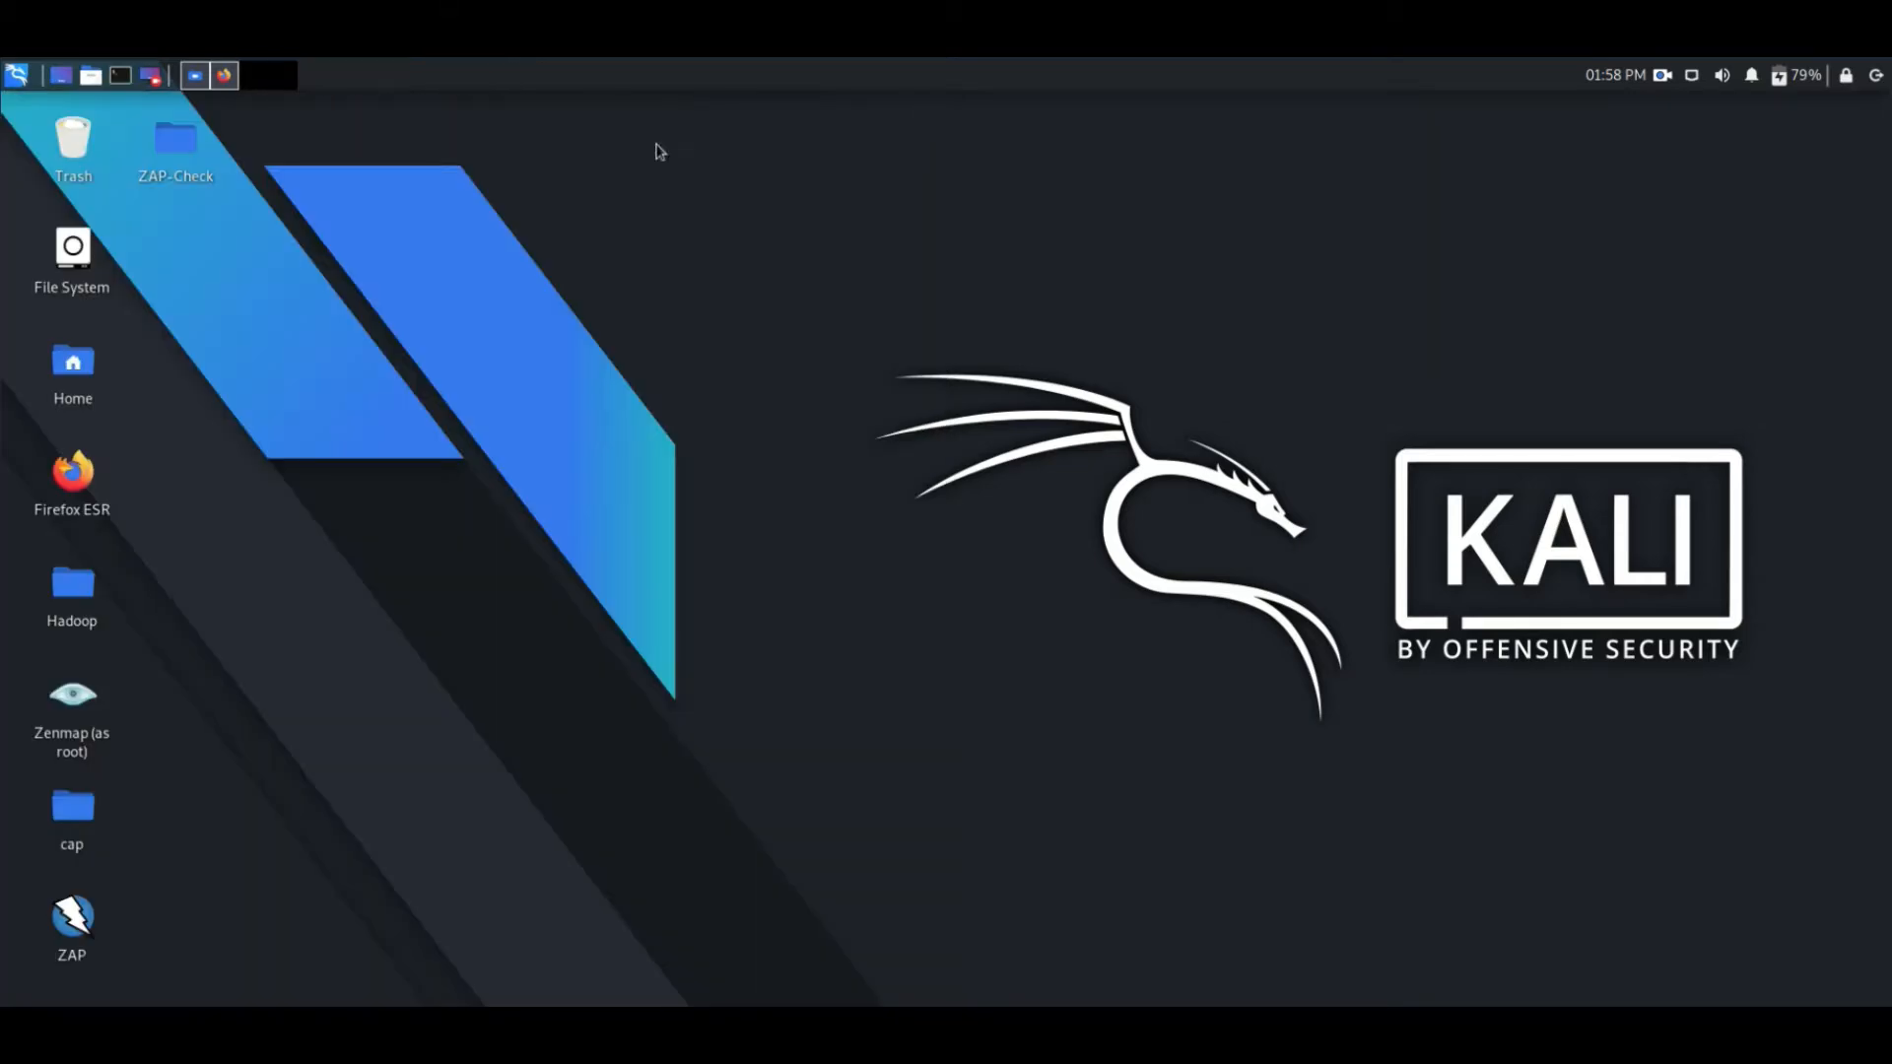
Step: Open a terminal and launch Zenmap as root with "sudo zenmap", entering the sudo password
{"action": "left_click", "coordinate": [120, 76]}
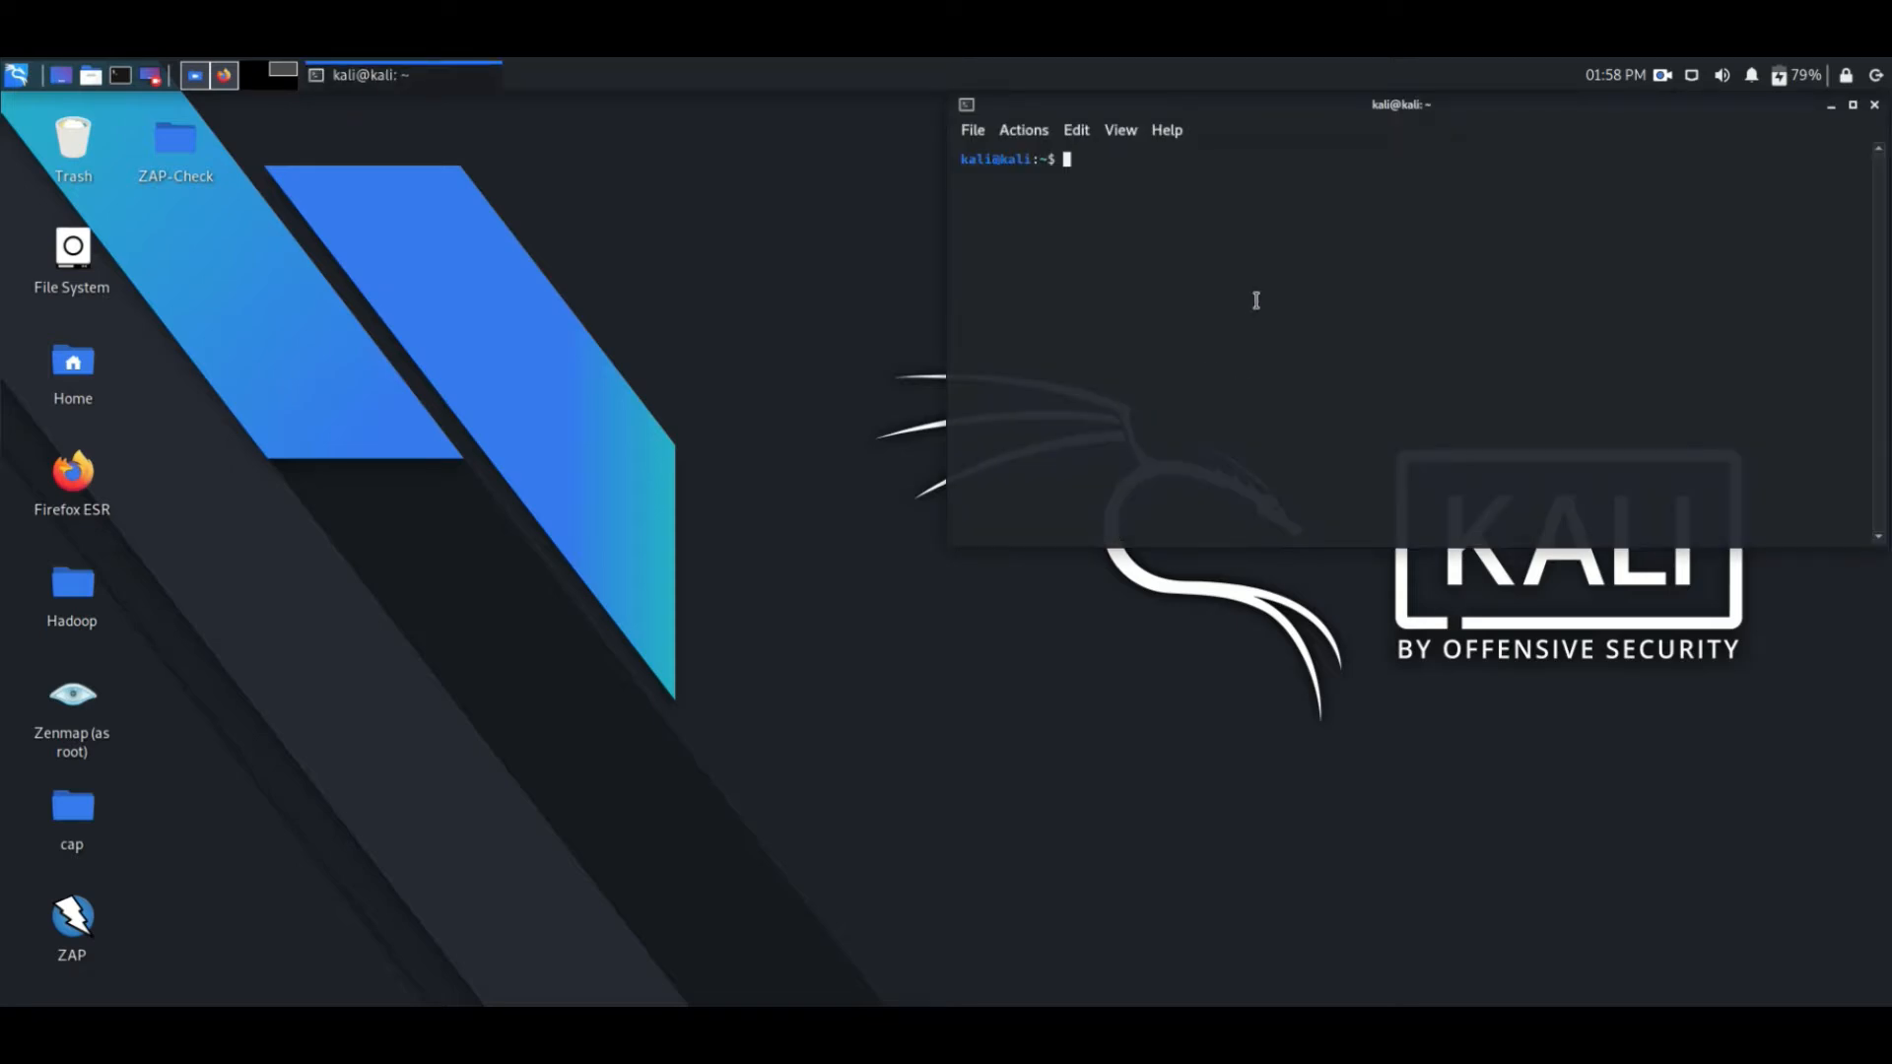
{"action": "type", "text": "sudo zenmap"}
{"action": "key", "text": "Return"}
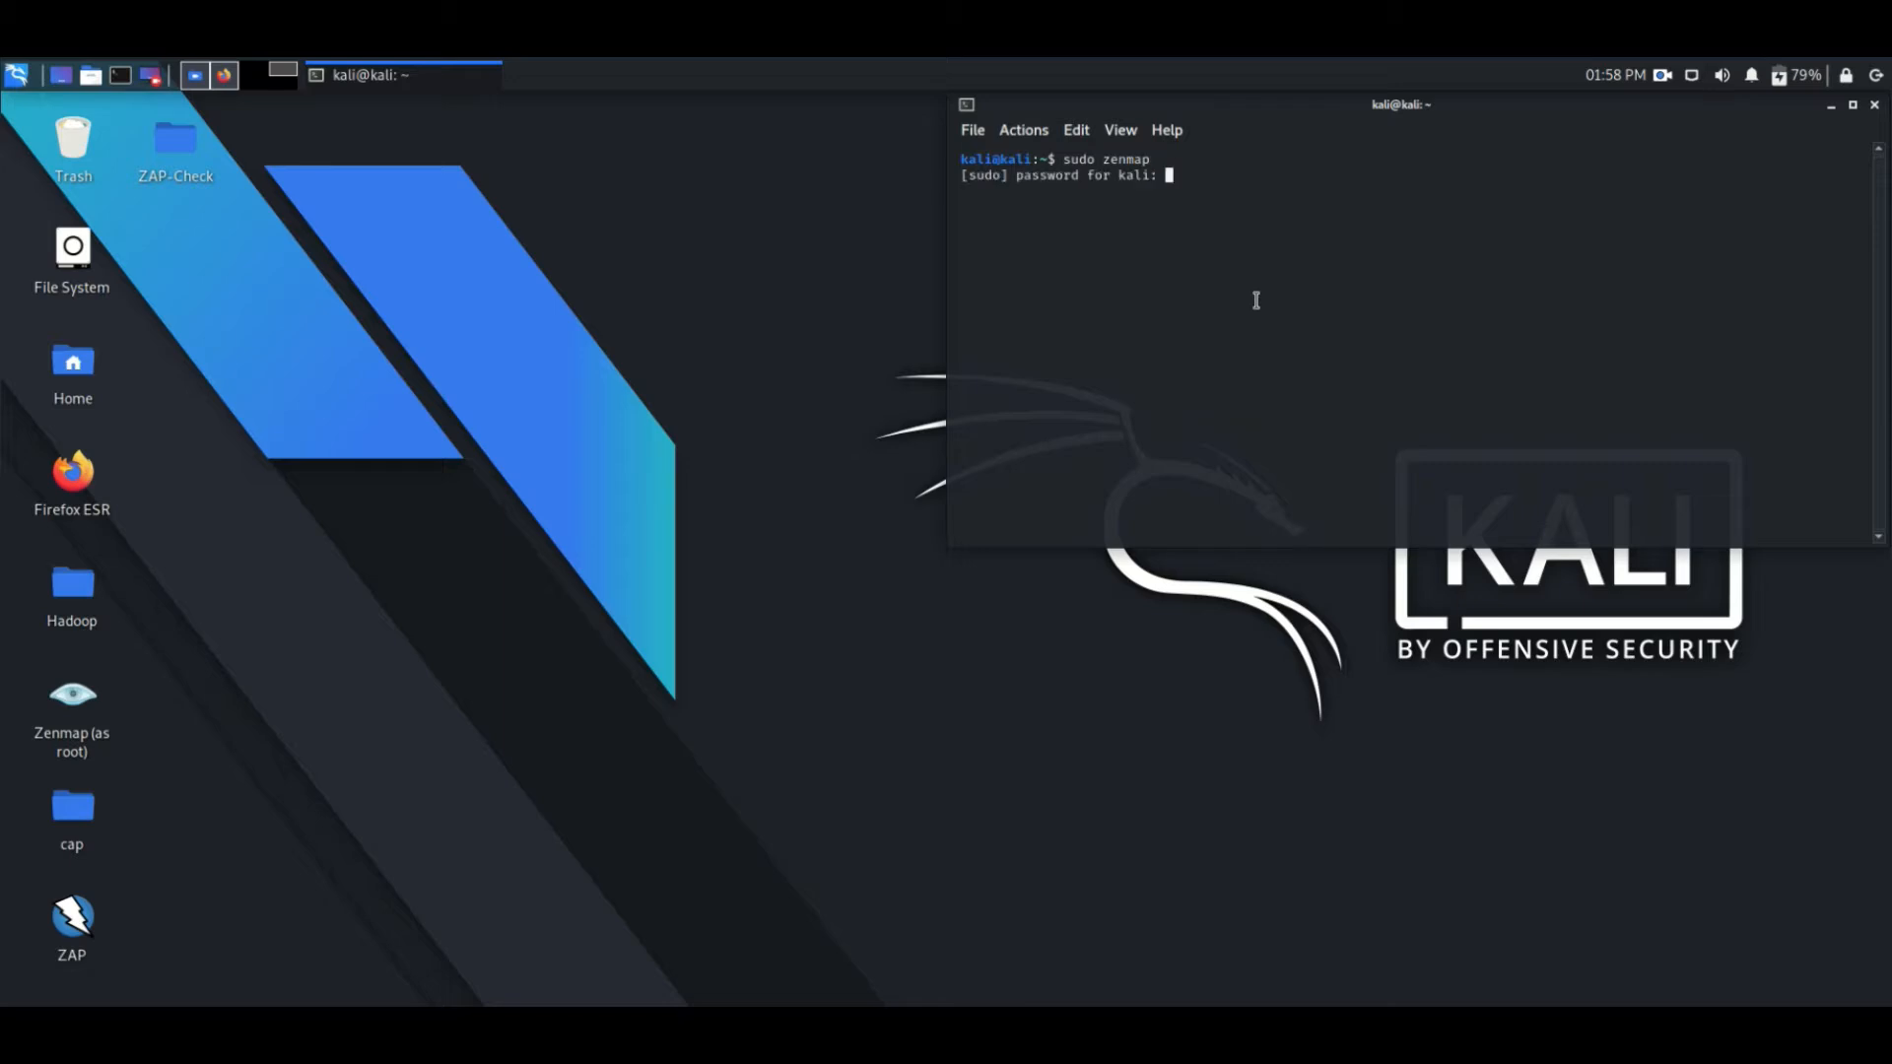
{"action": "key", "text": "Return"}
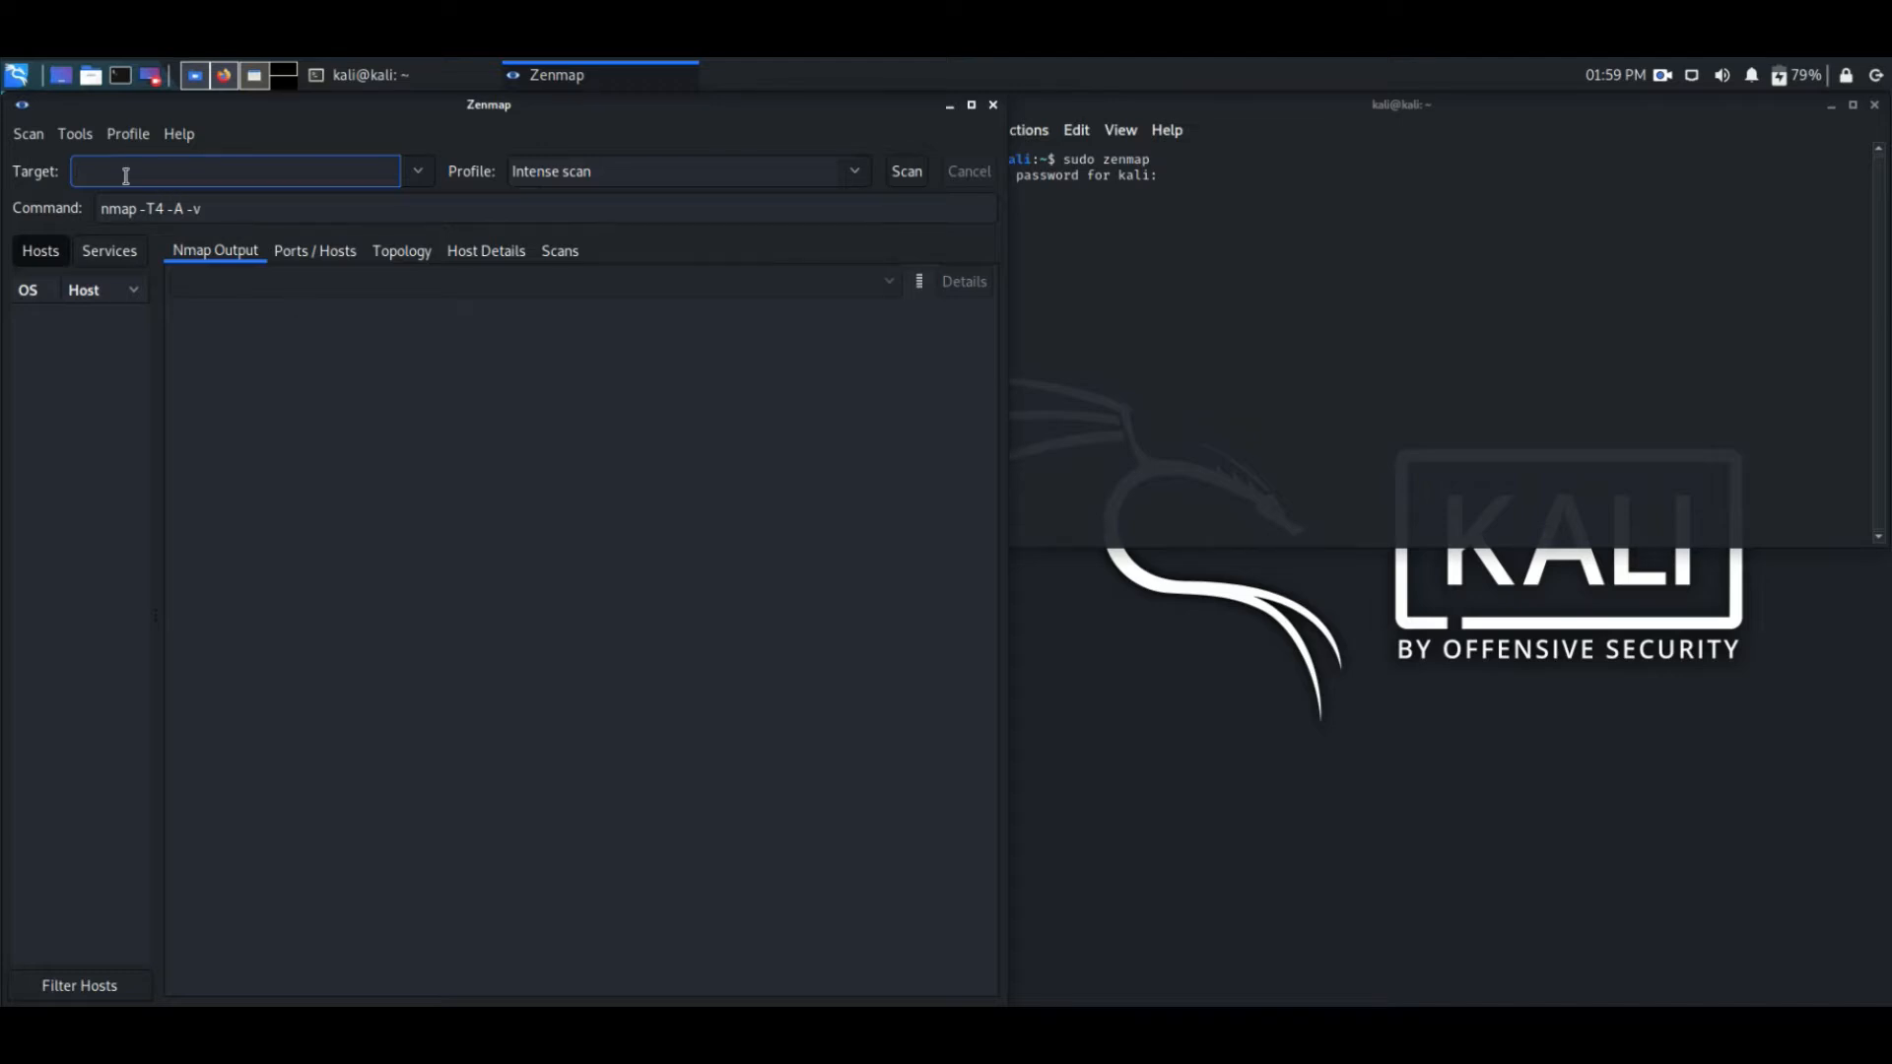
Step: Split the terminal horizontally and run ifconfig in the new pane
{"action": "left_click", "coordinate": [962, 262]}
{"action": "right_click", "coordinate": [1101, 257]}
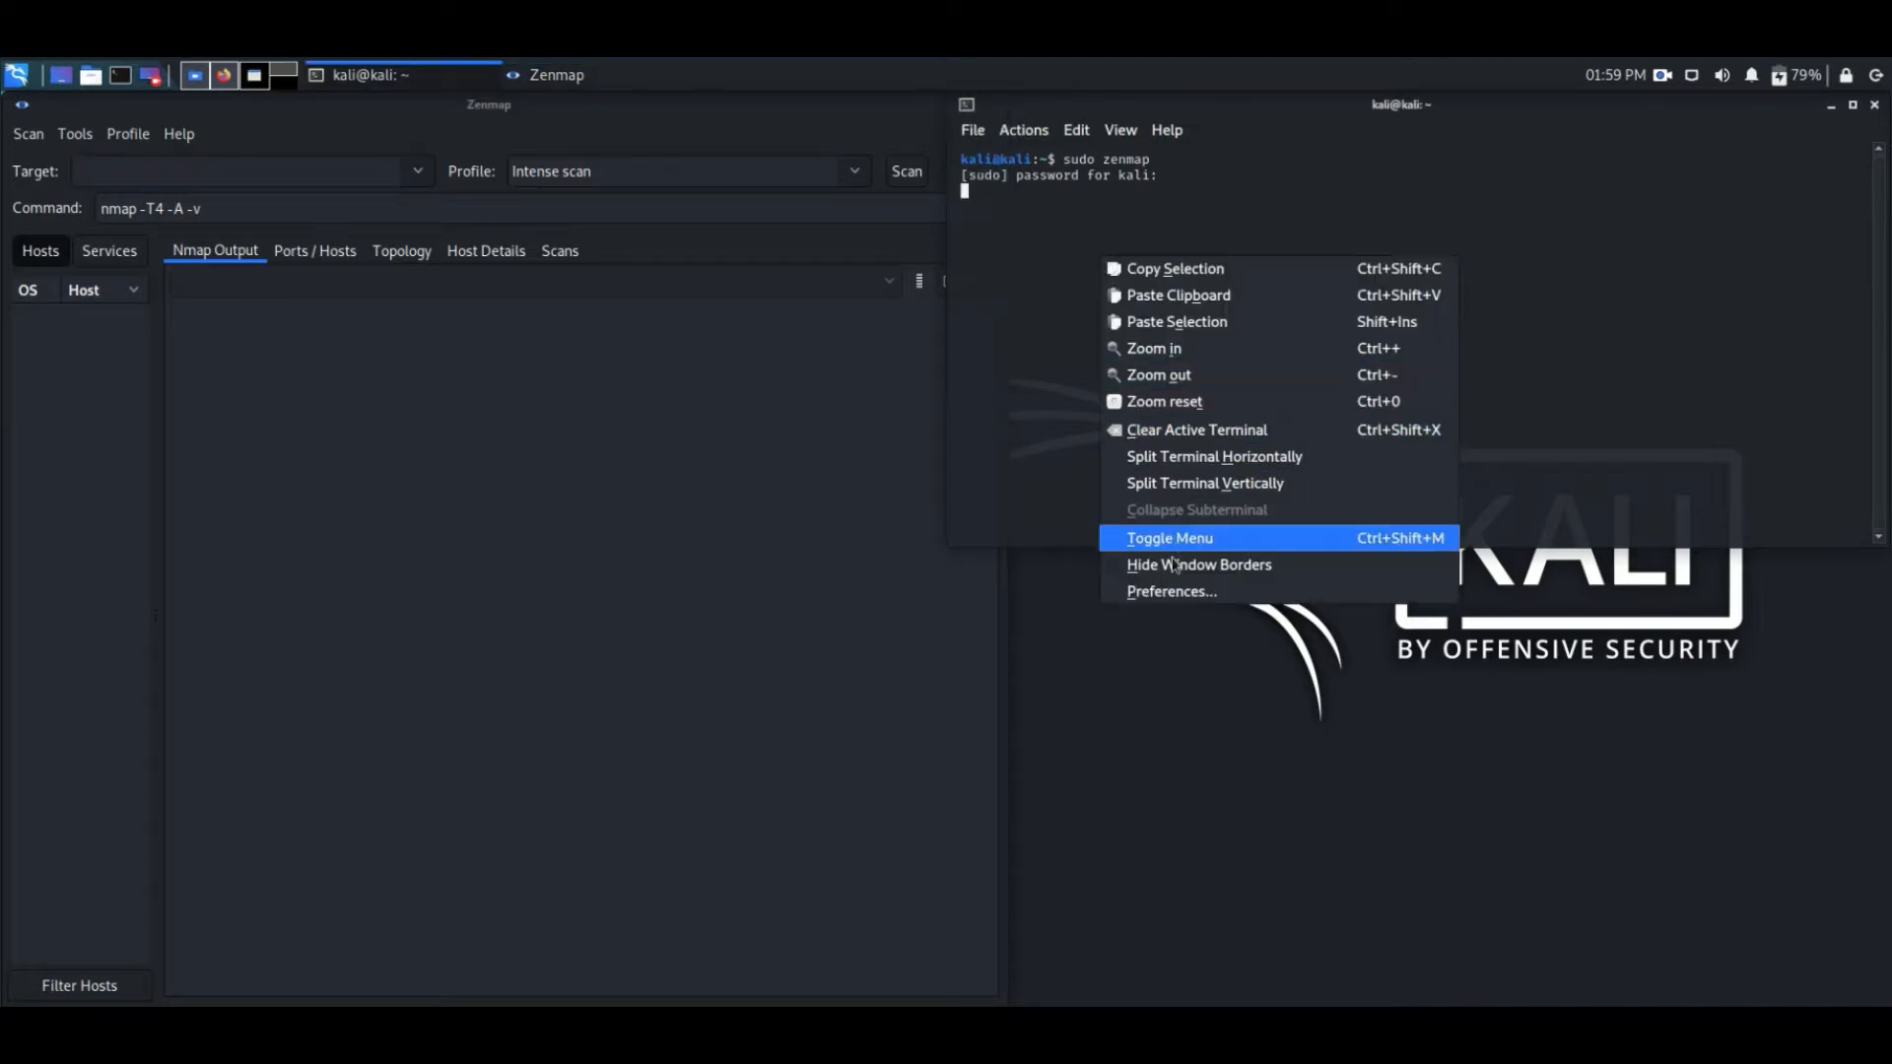
{"action": "left_click", "coordinate": [1192, 456]}
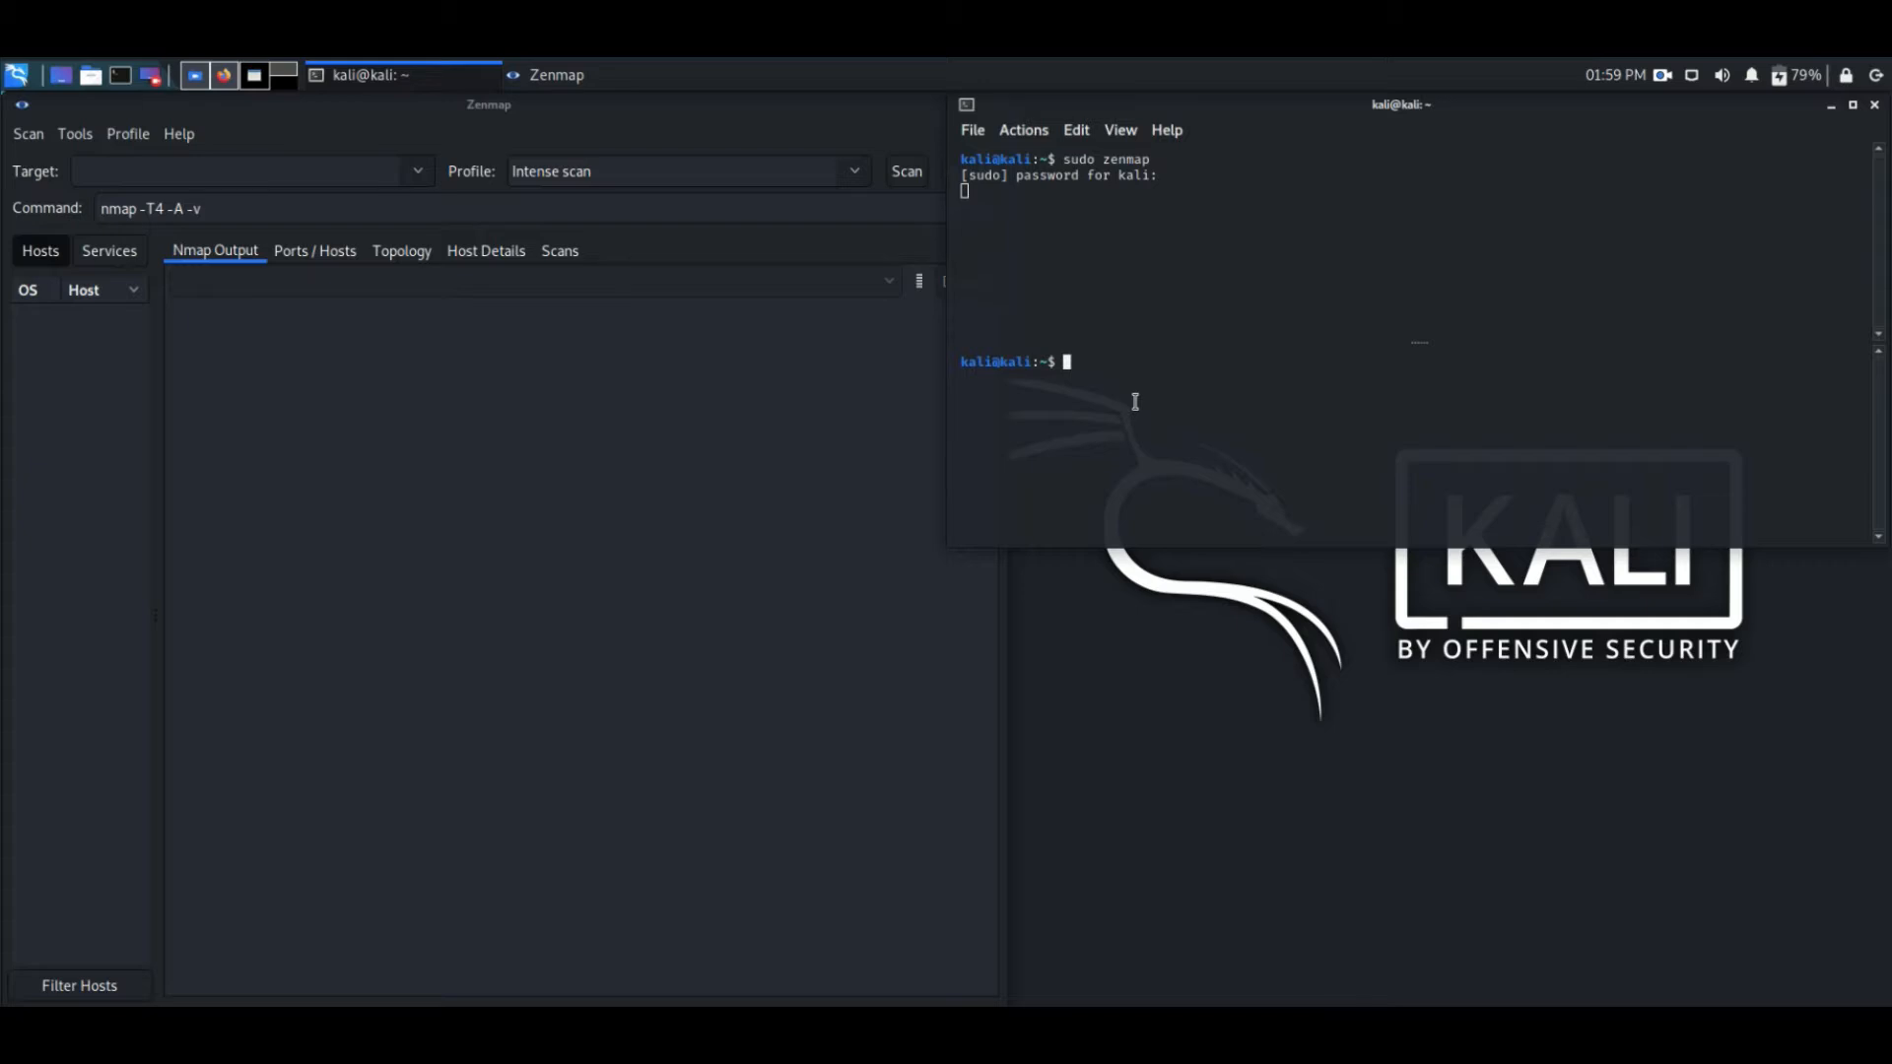
{"action": "type", "text": "ifconfig"}
{"action": "key", "text": "Return"}
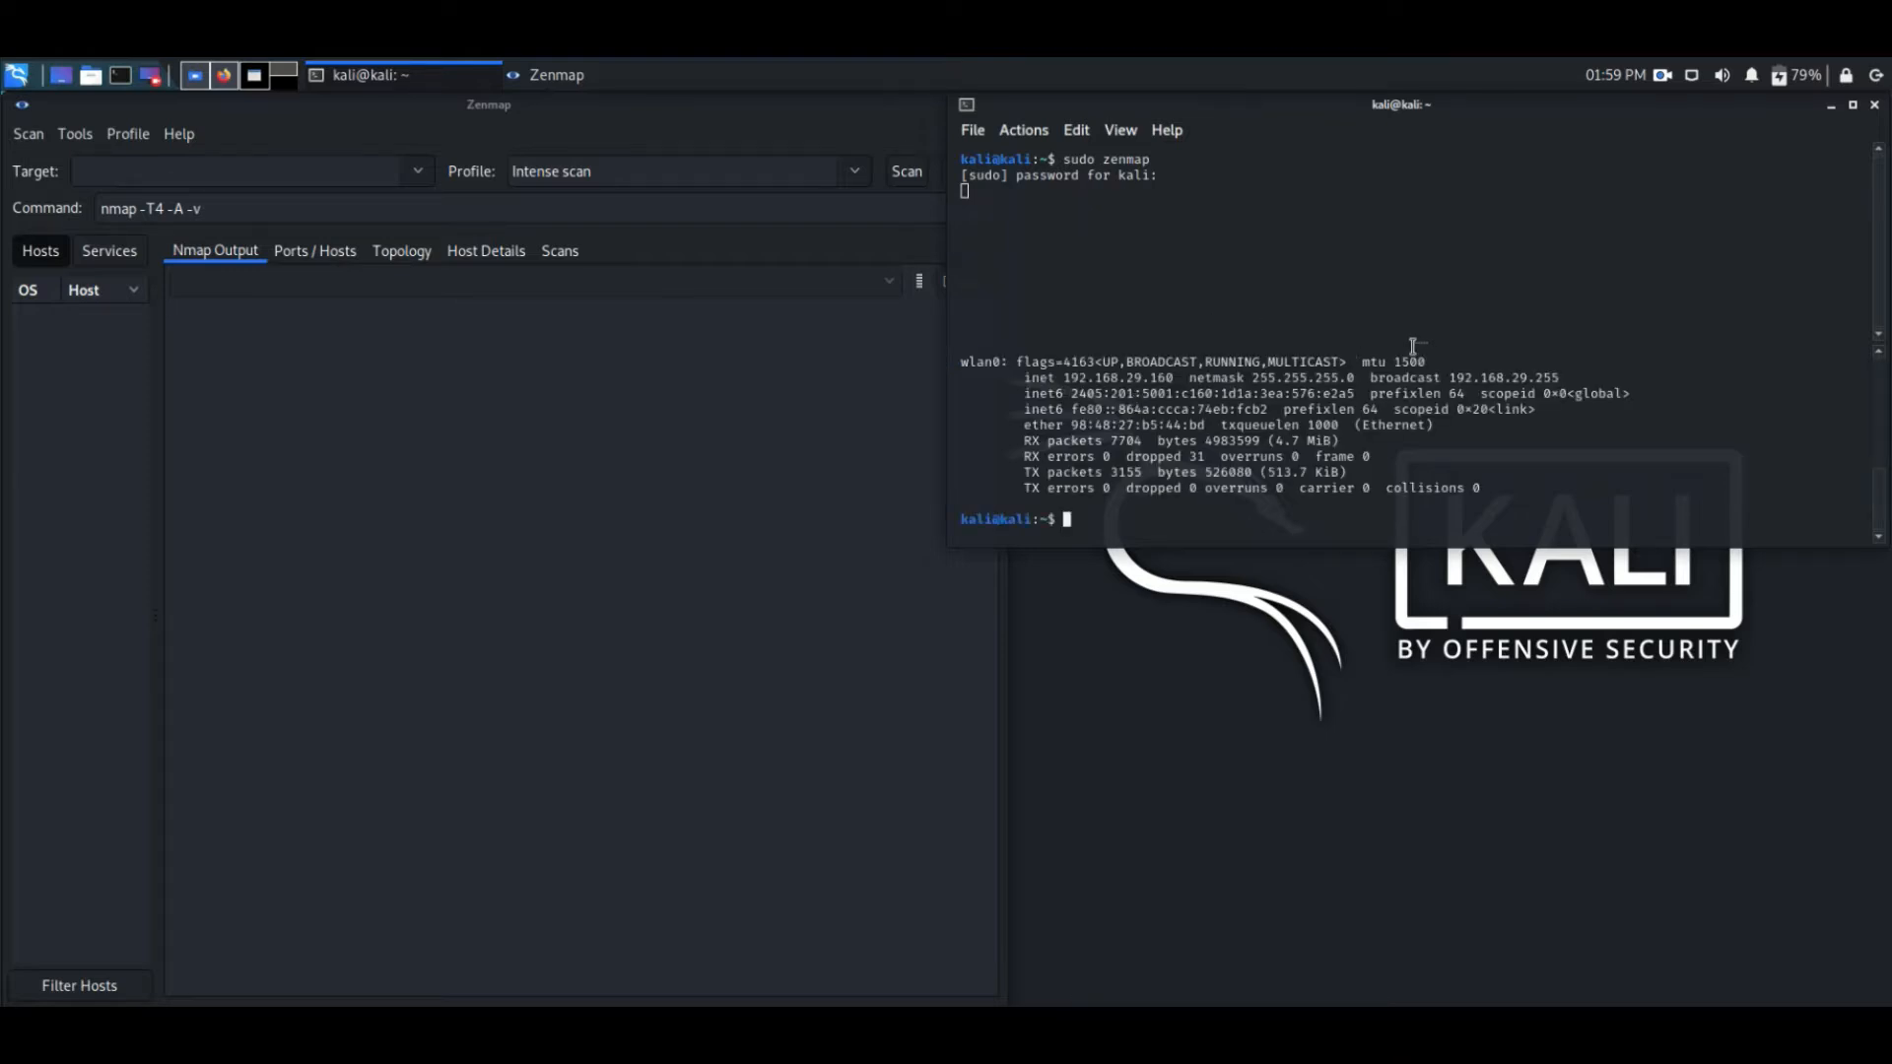
Step: Enlarge the lower terminal pane and the terminal window to fit the whole ifconfig output
{"action": "left_click_drag", "start_coordinate": [1413, 345], "coordinate": [1408, 194]}
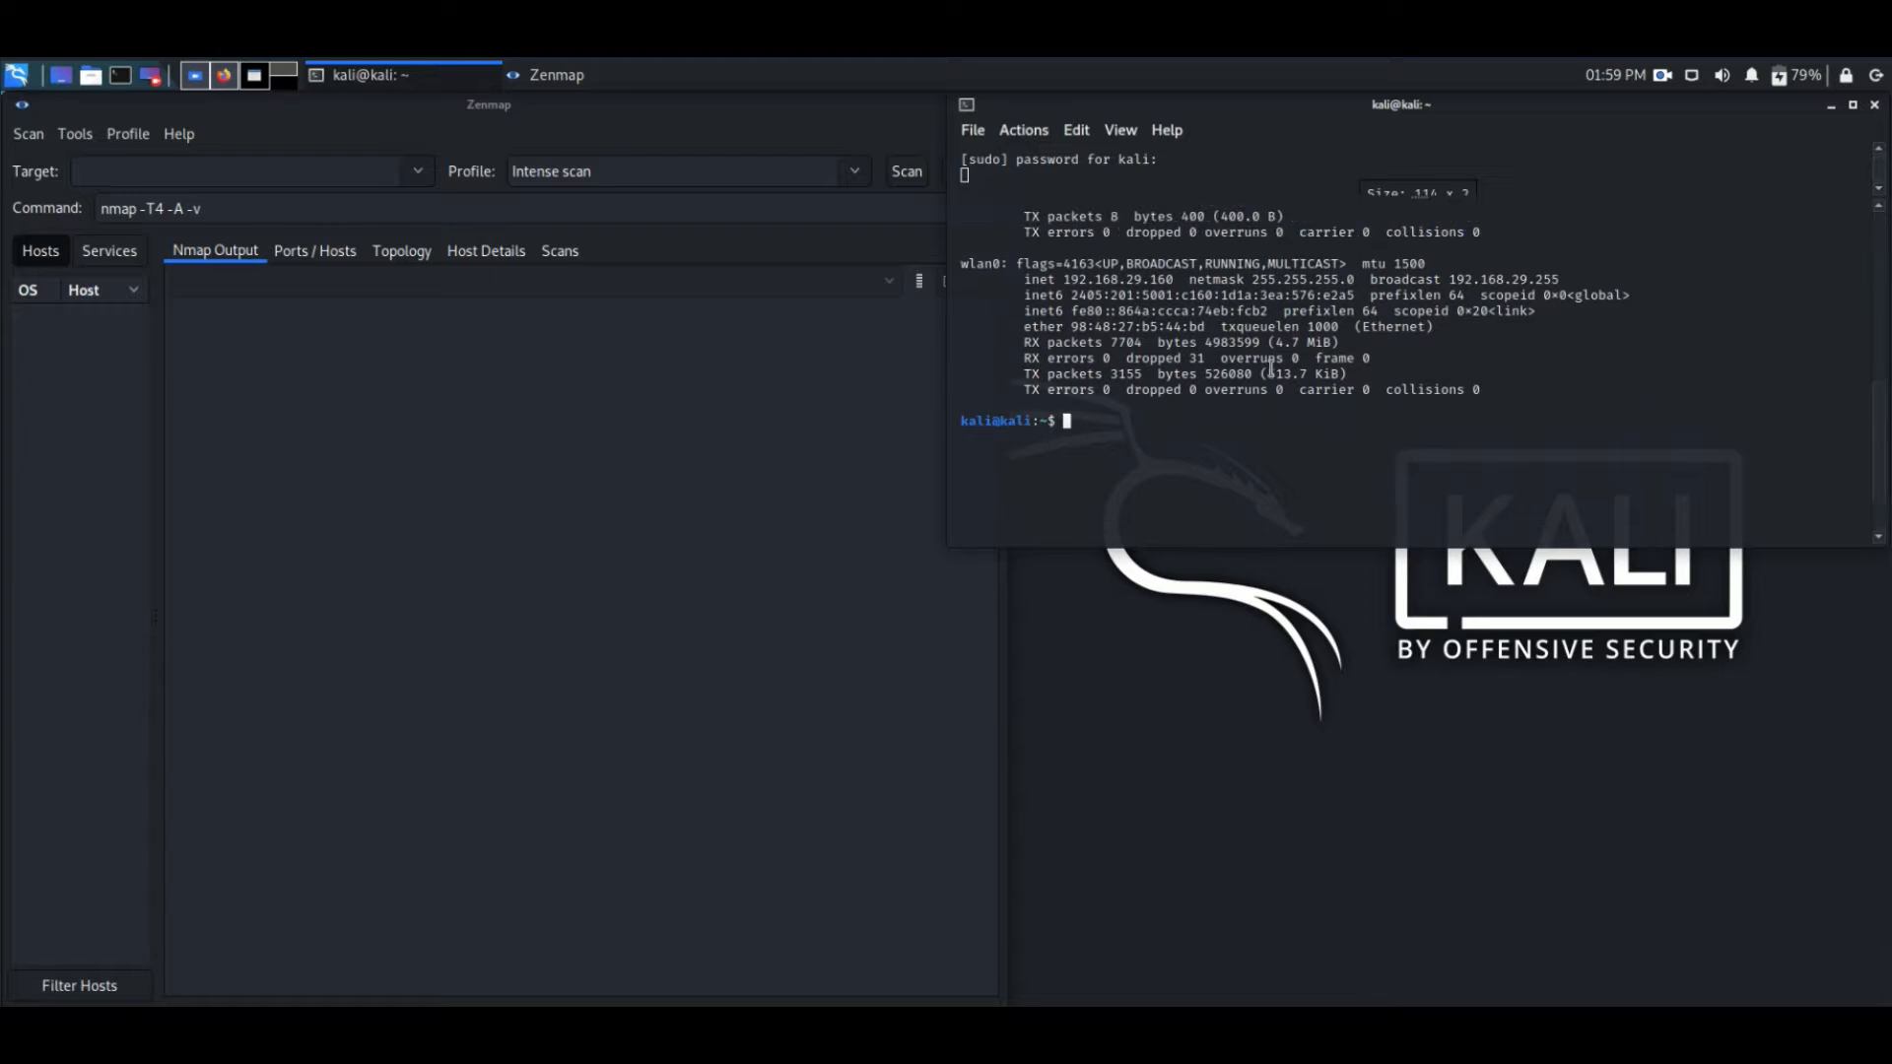
{"action": "scroll", "coordinate": [1271, 366], "scroll_direction": "up", "scroll_amount": 5}
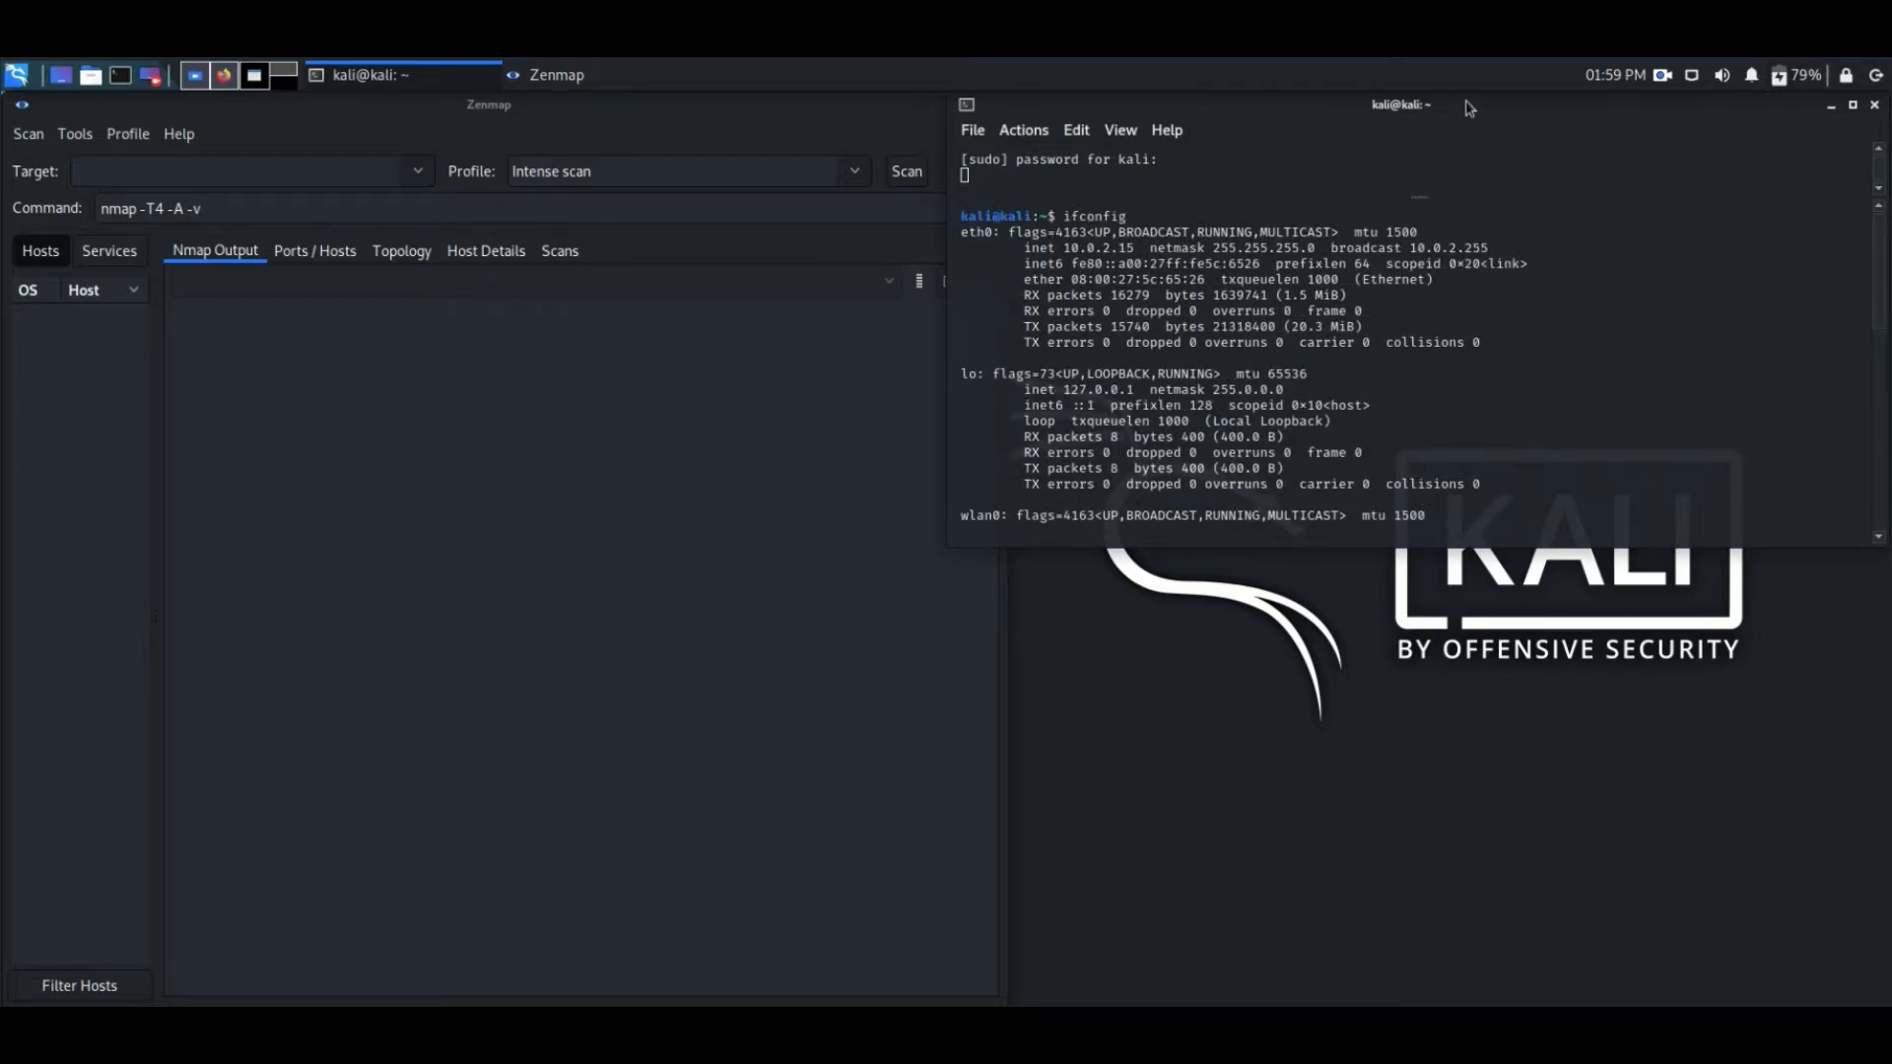
{"action": "left_click_drag", "start_coordinate": [1450, 107], "coordinate": [1886, 350]}
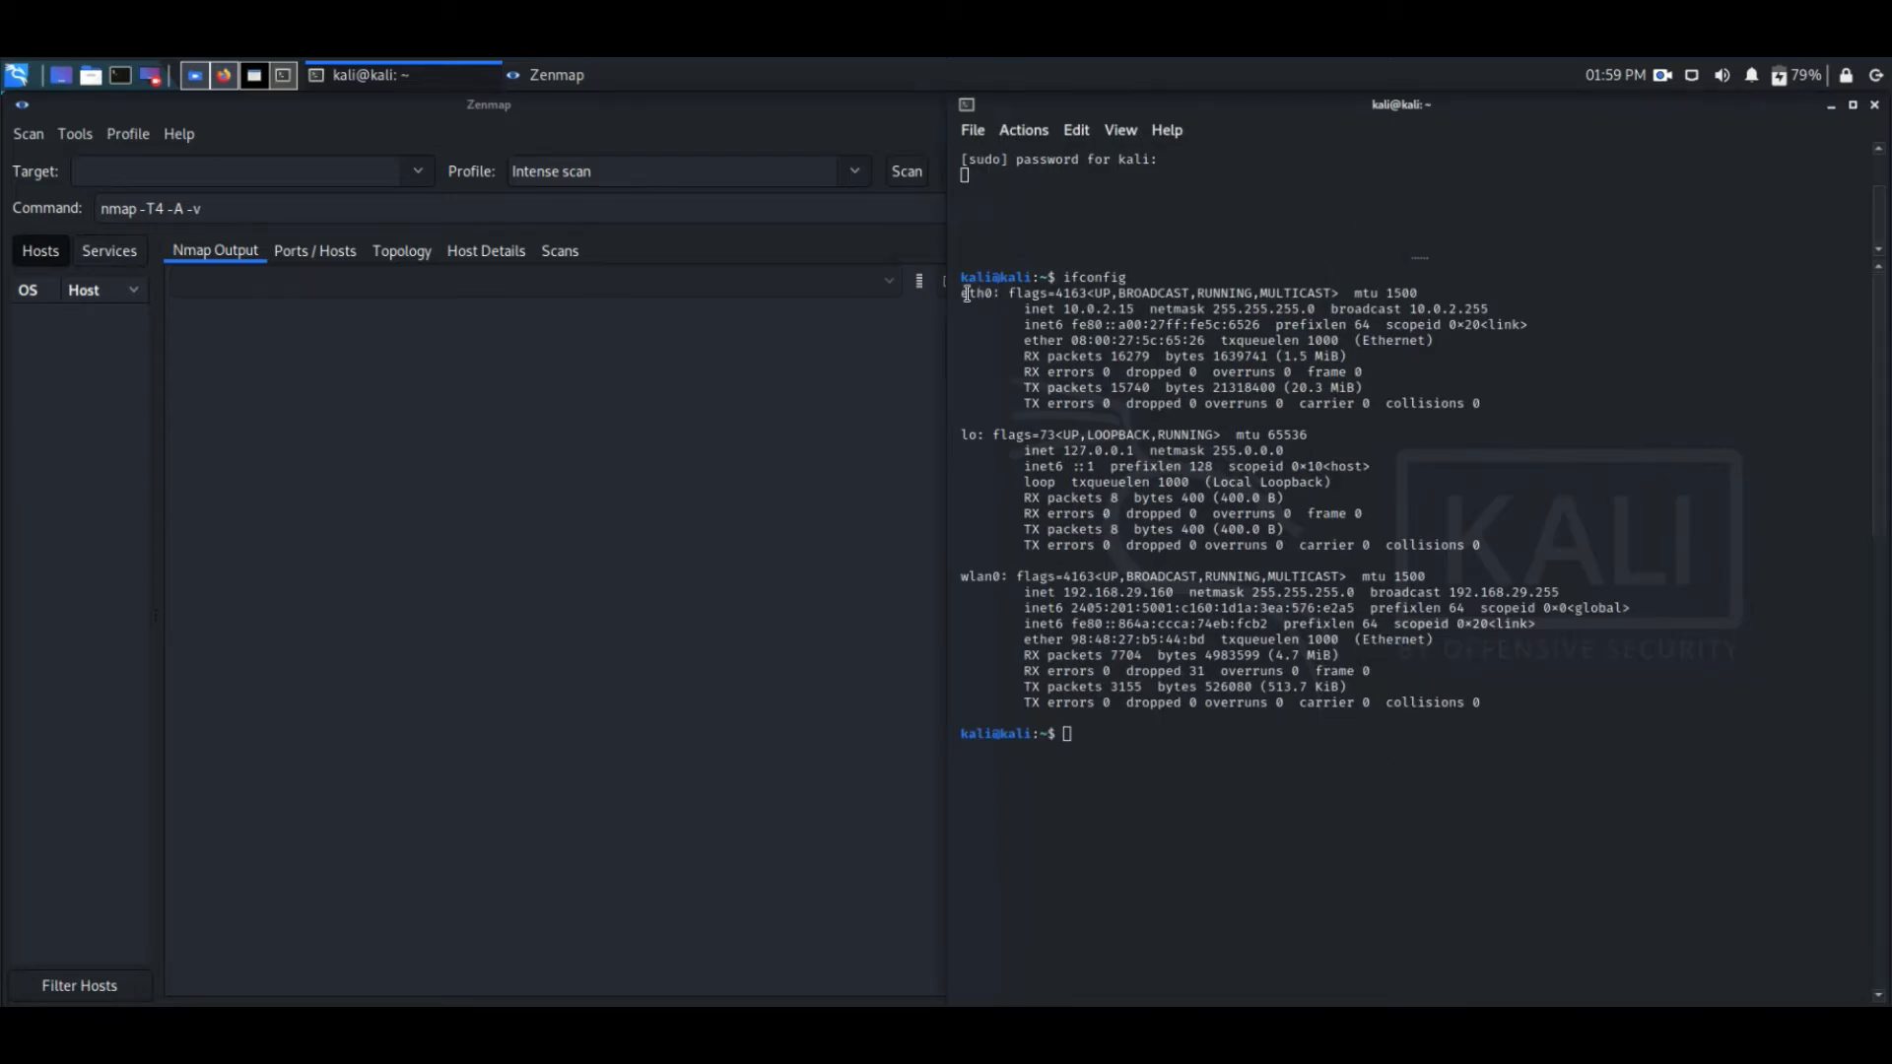
Step: Examine the eth0, lo and wlan0 interface entries in the ifconfig output
{"action": "left_click_drag", "start_coordinate": [963, 294], "coordinate": [1261, 341]}
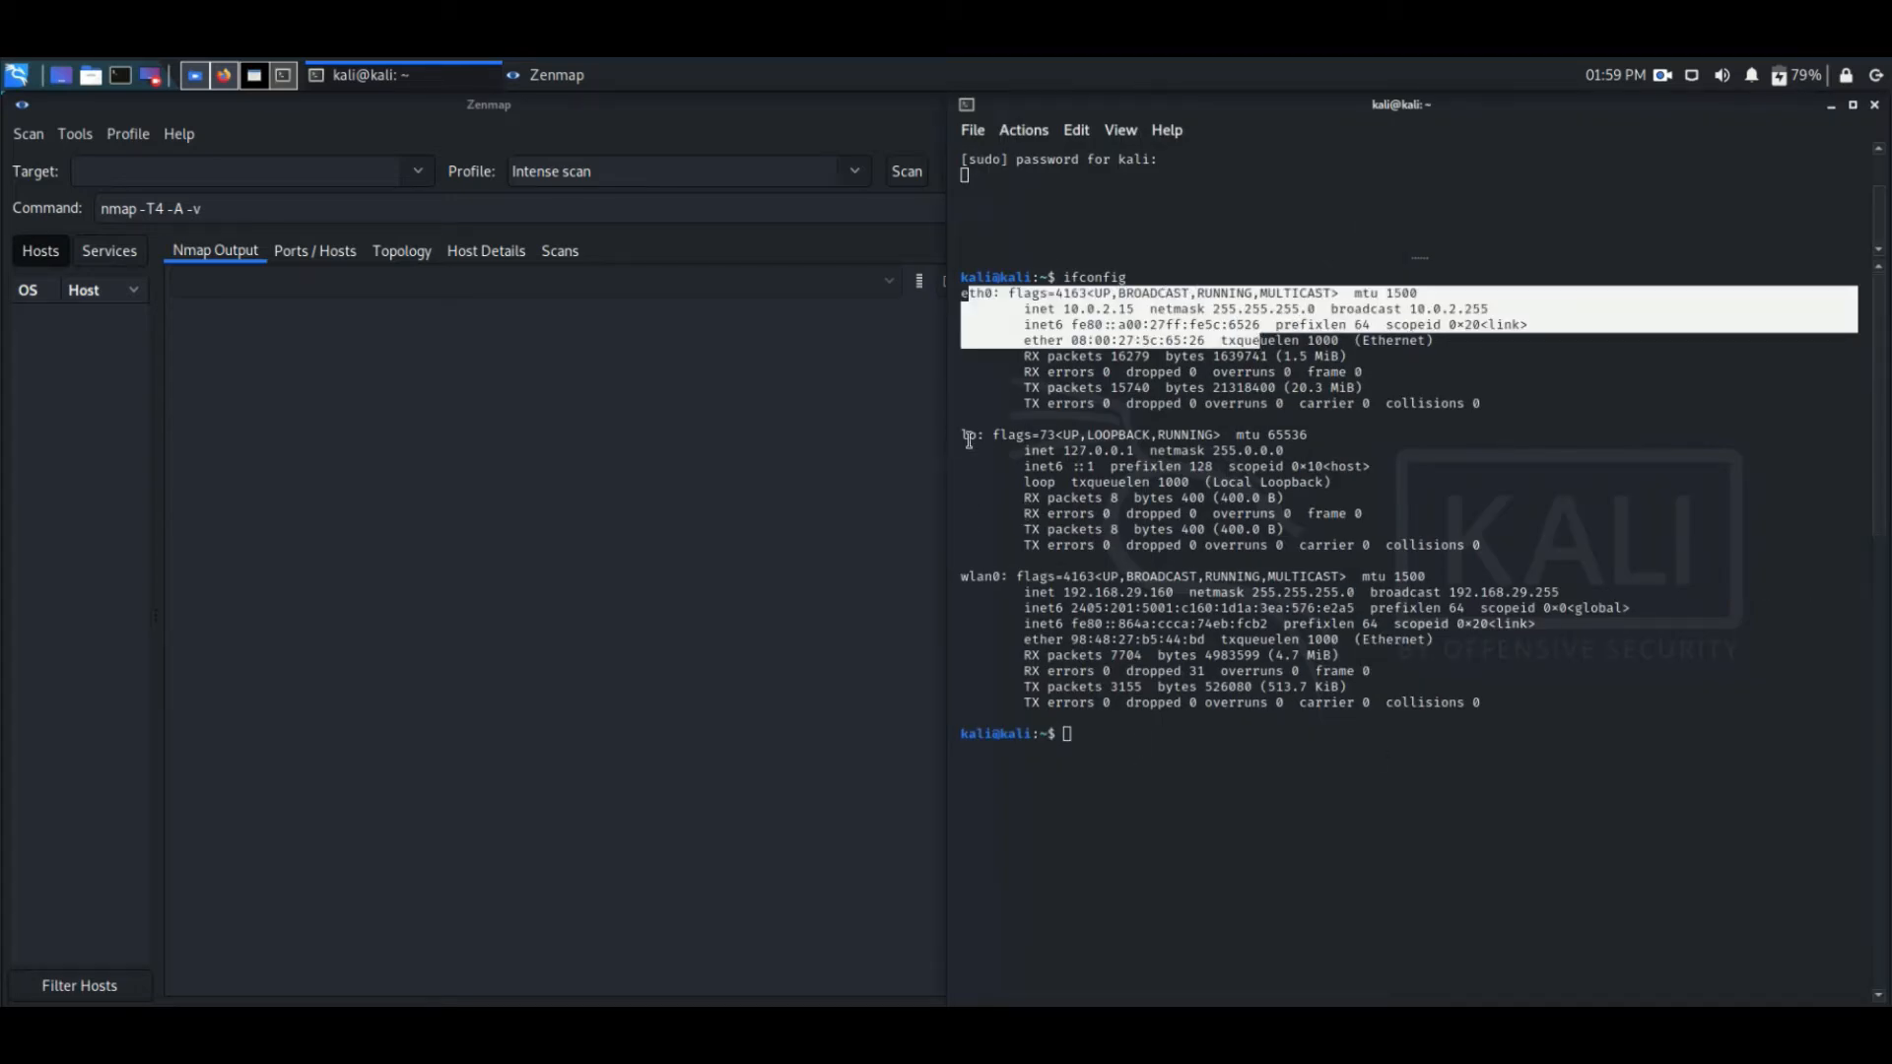
{"action": "left_click_drag", "start_coordinate": [969, 439], "coordinate": [1232, 521]}
{"action": "left_click", "coordinate": [1230, 552]}
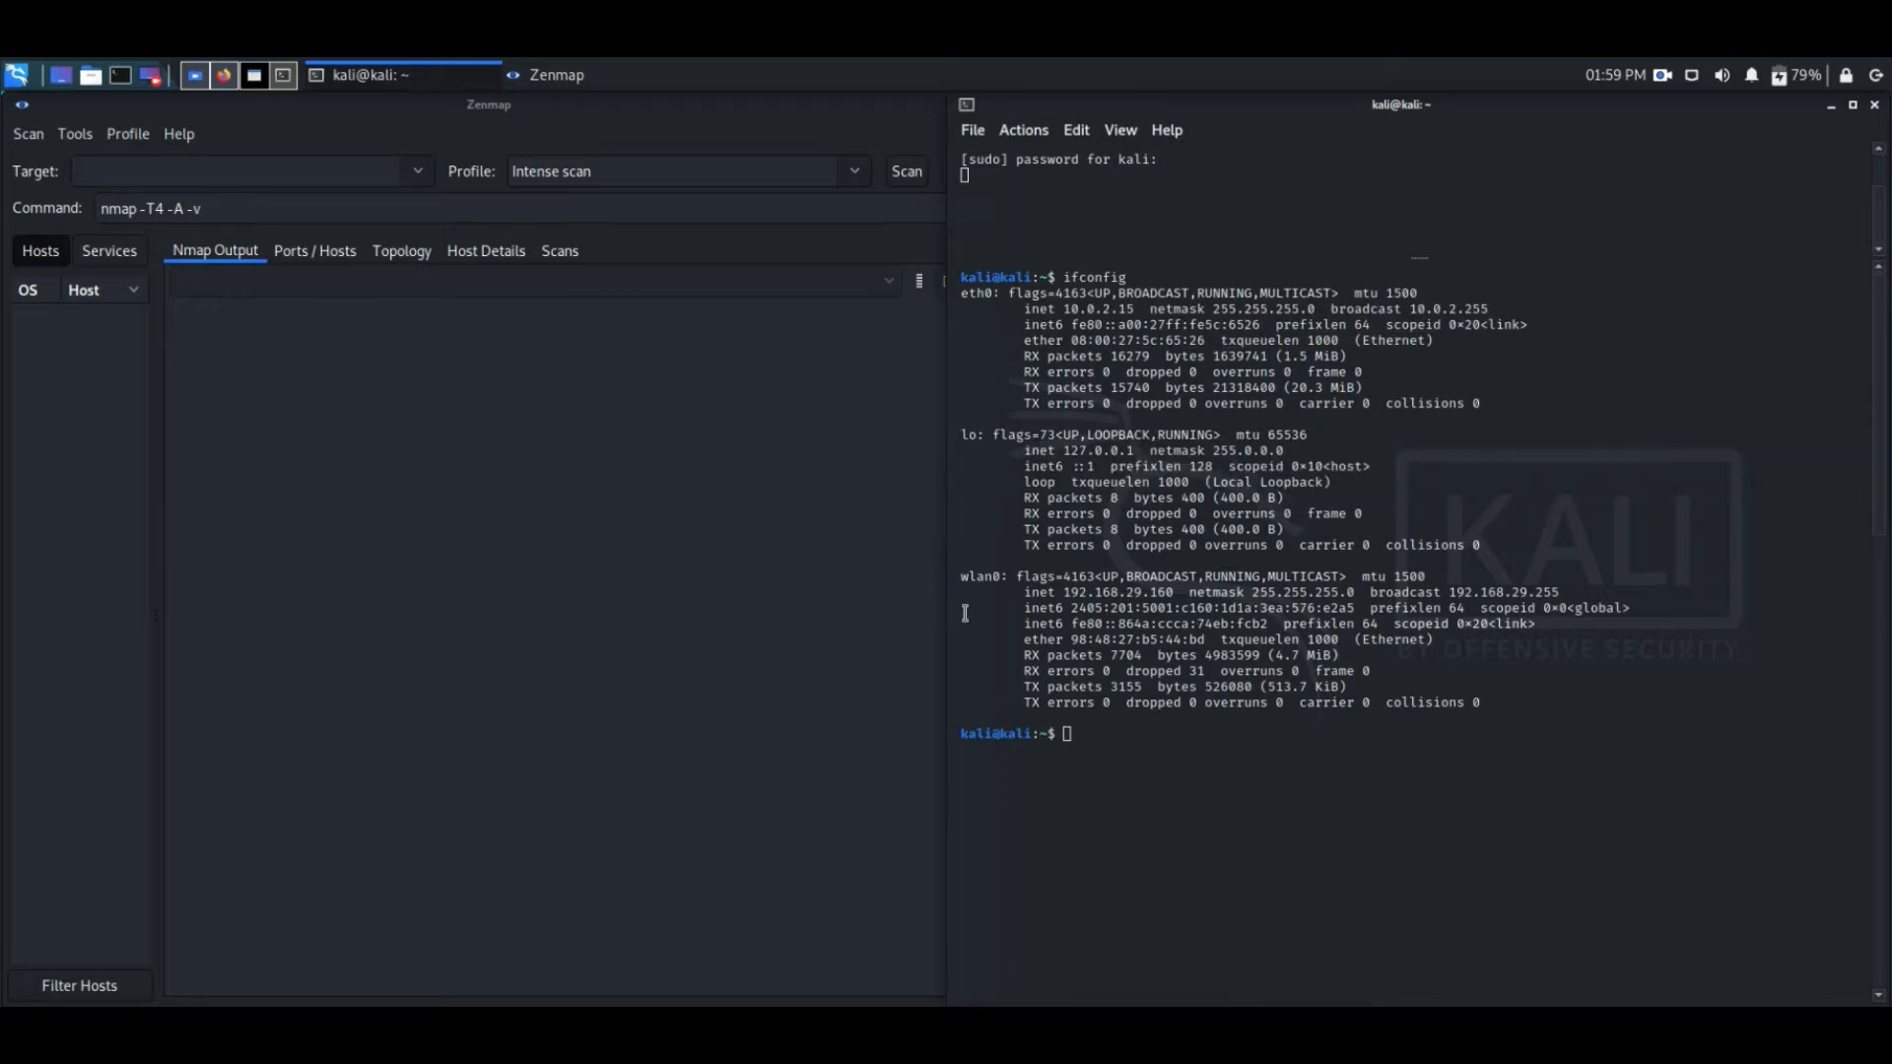
{"action": "left_click_drag", "start_coordinate": [955, 577], "coordinate": [1146, 608]}
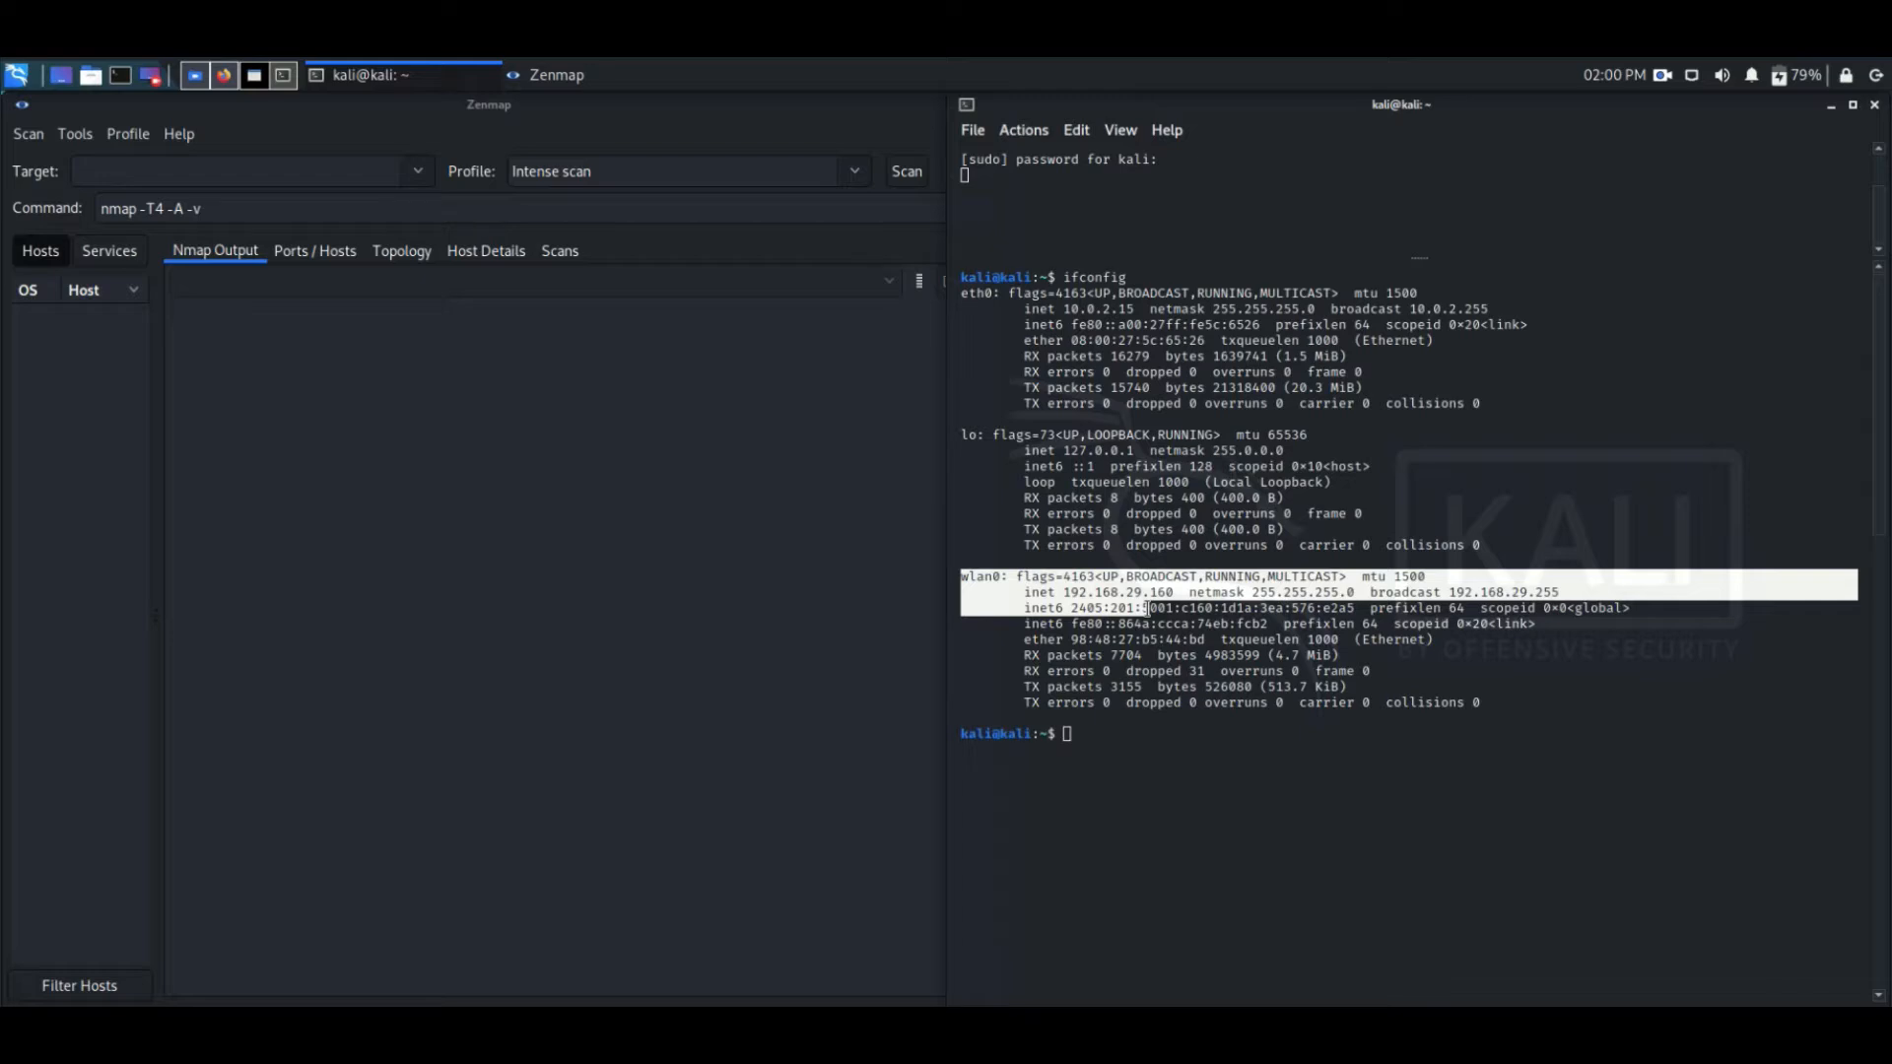
{"action": "left_click", "coordinate": [1177, 599]}
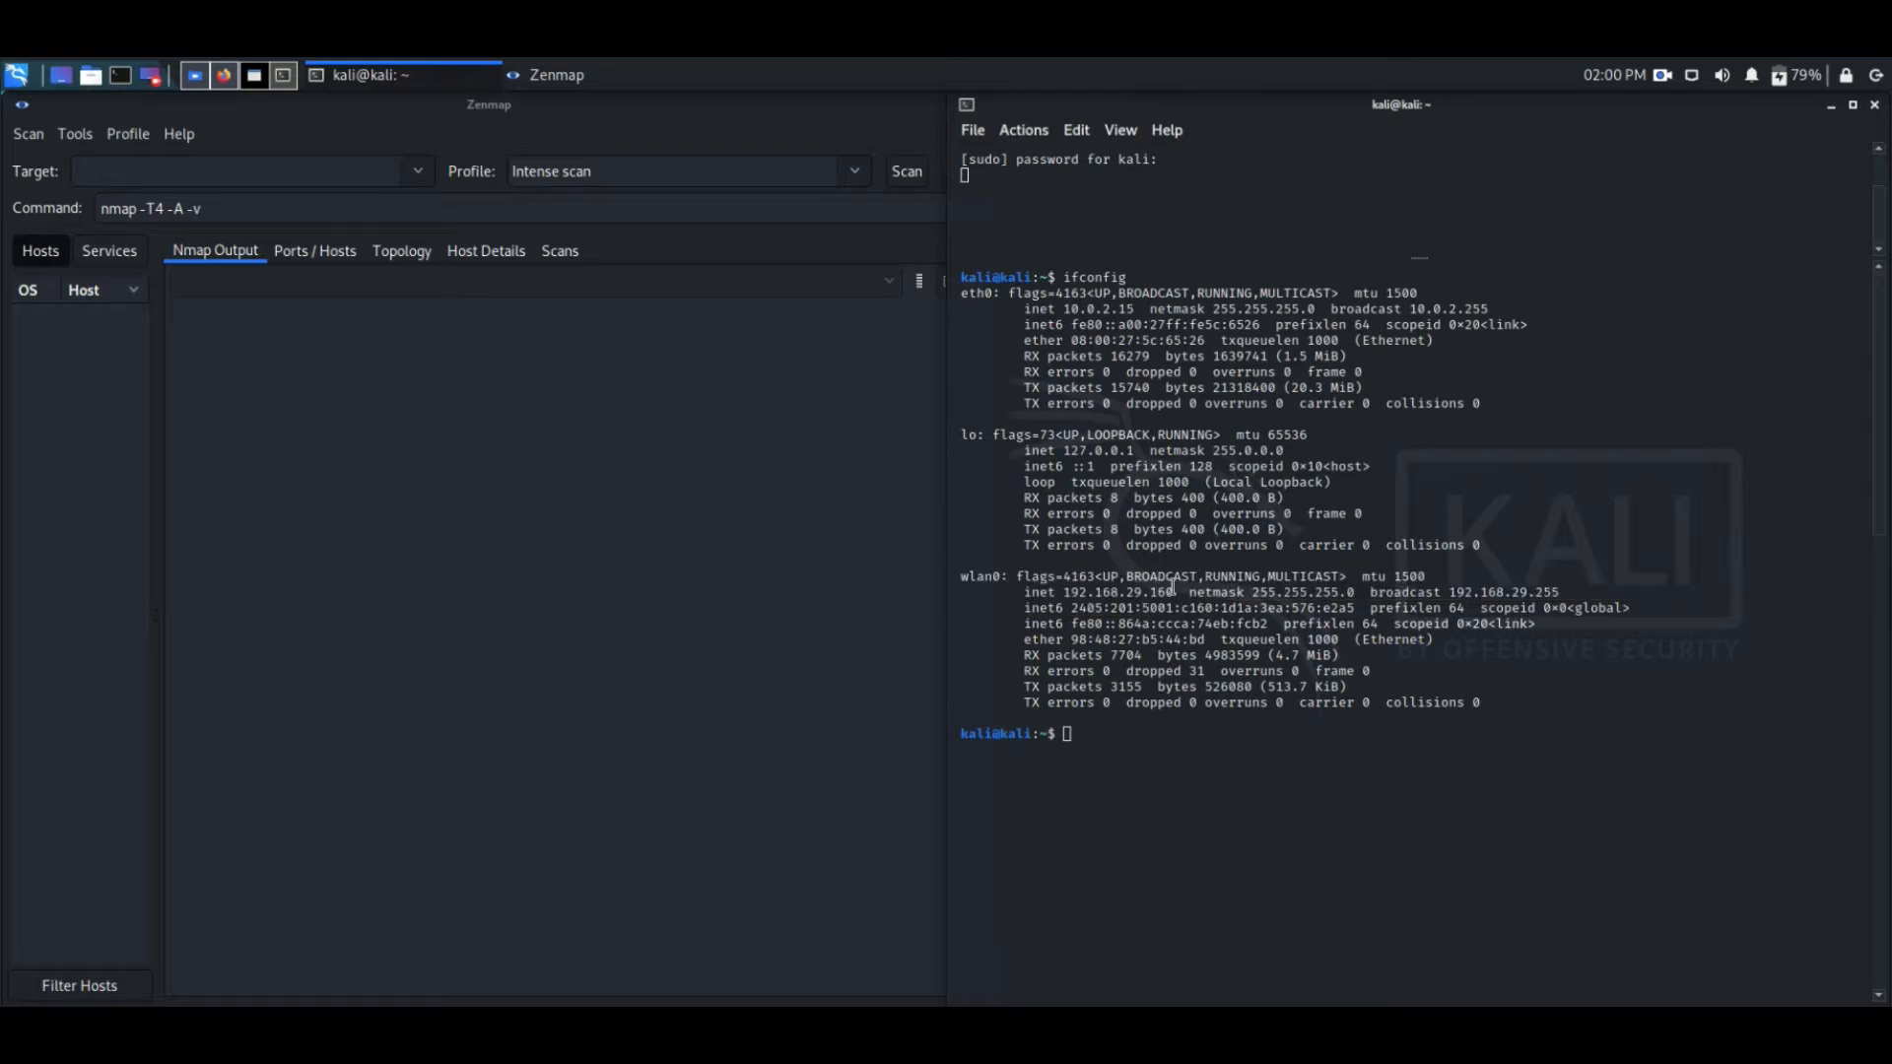
Step: Copy the wlan0 IP address 192.168.29.160 from the terminal and paste it as the Zenmap scan target
{"action": "left_click_drag", "start_coordinate": [1175, 590], "coordinate": [1063, 594]}
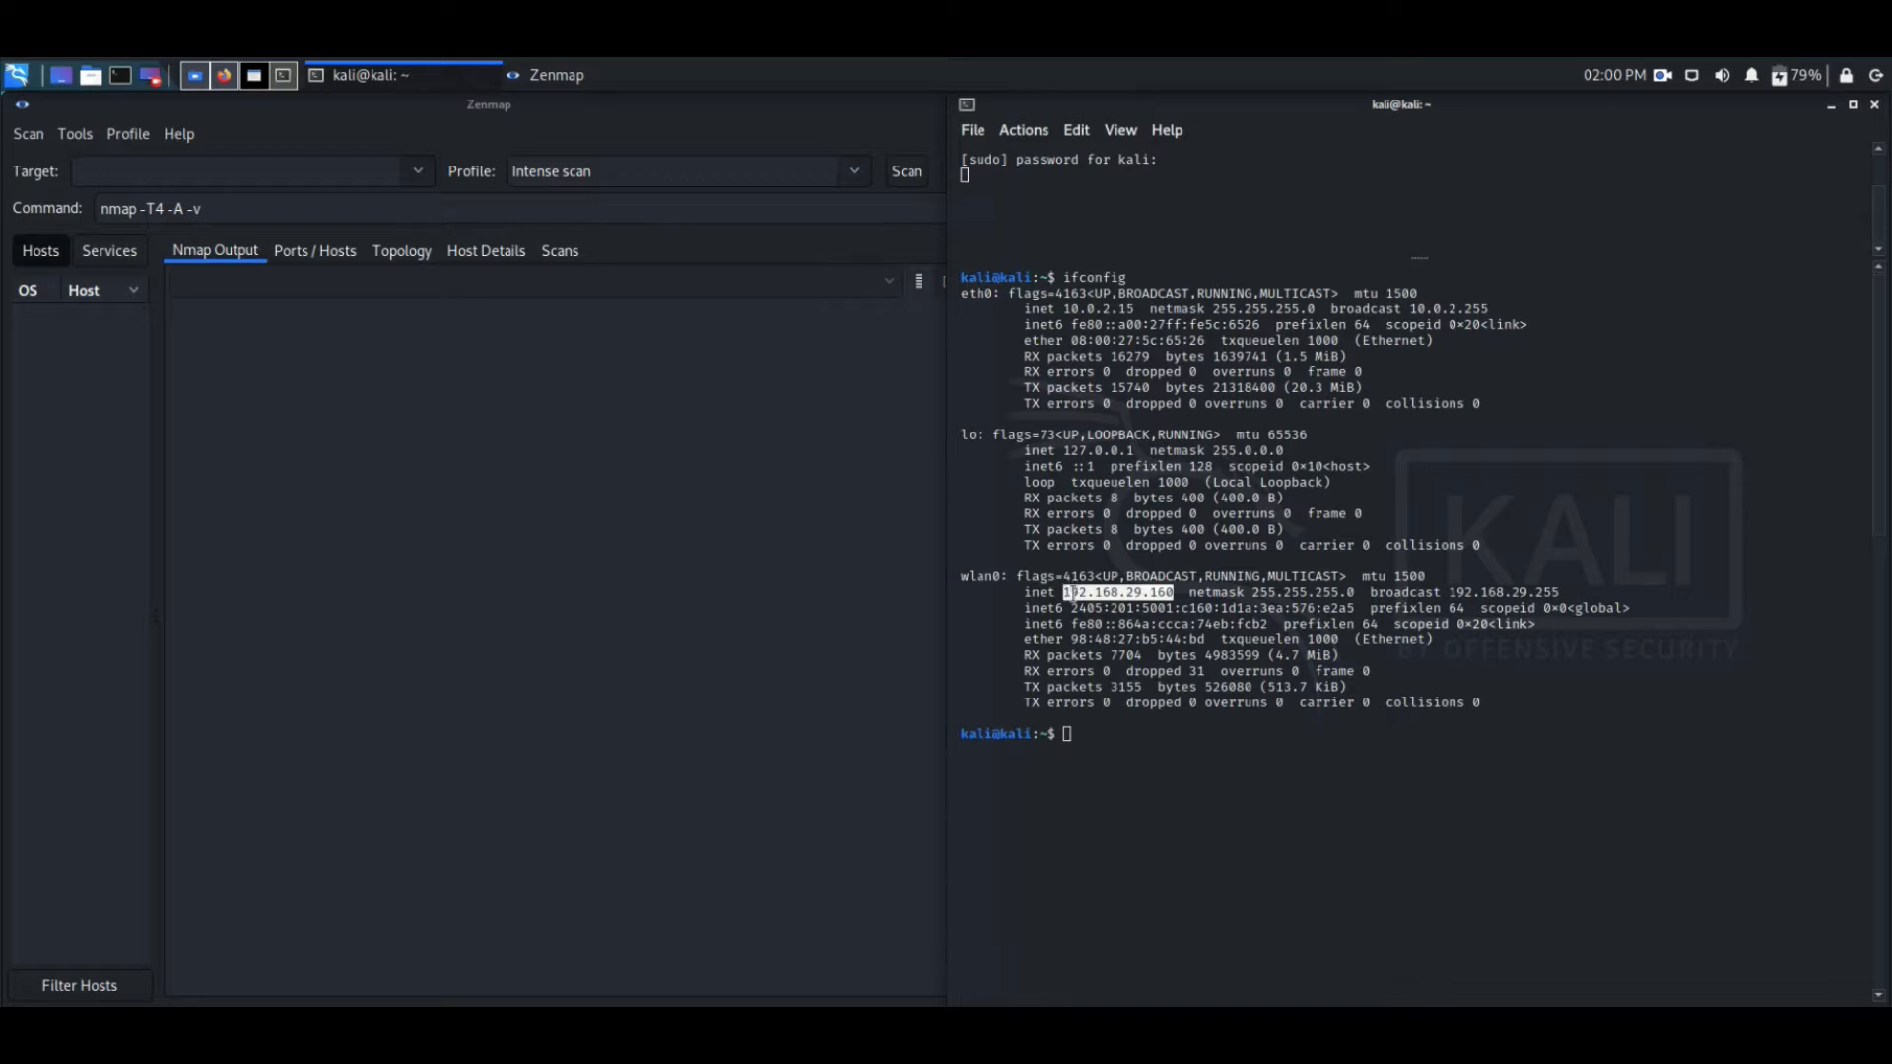
{"action": "right_click", "coordinate": [1077, 594]}
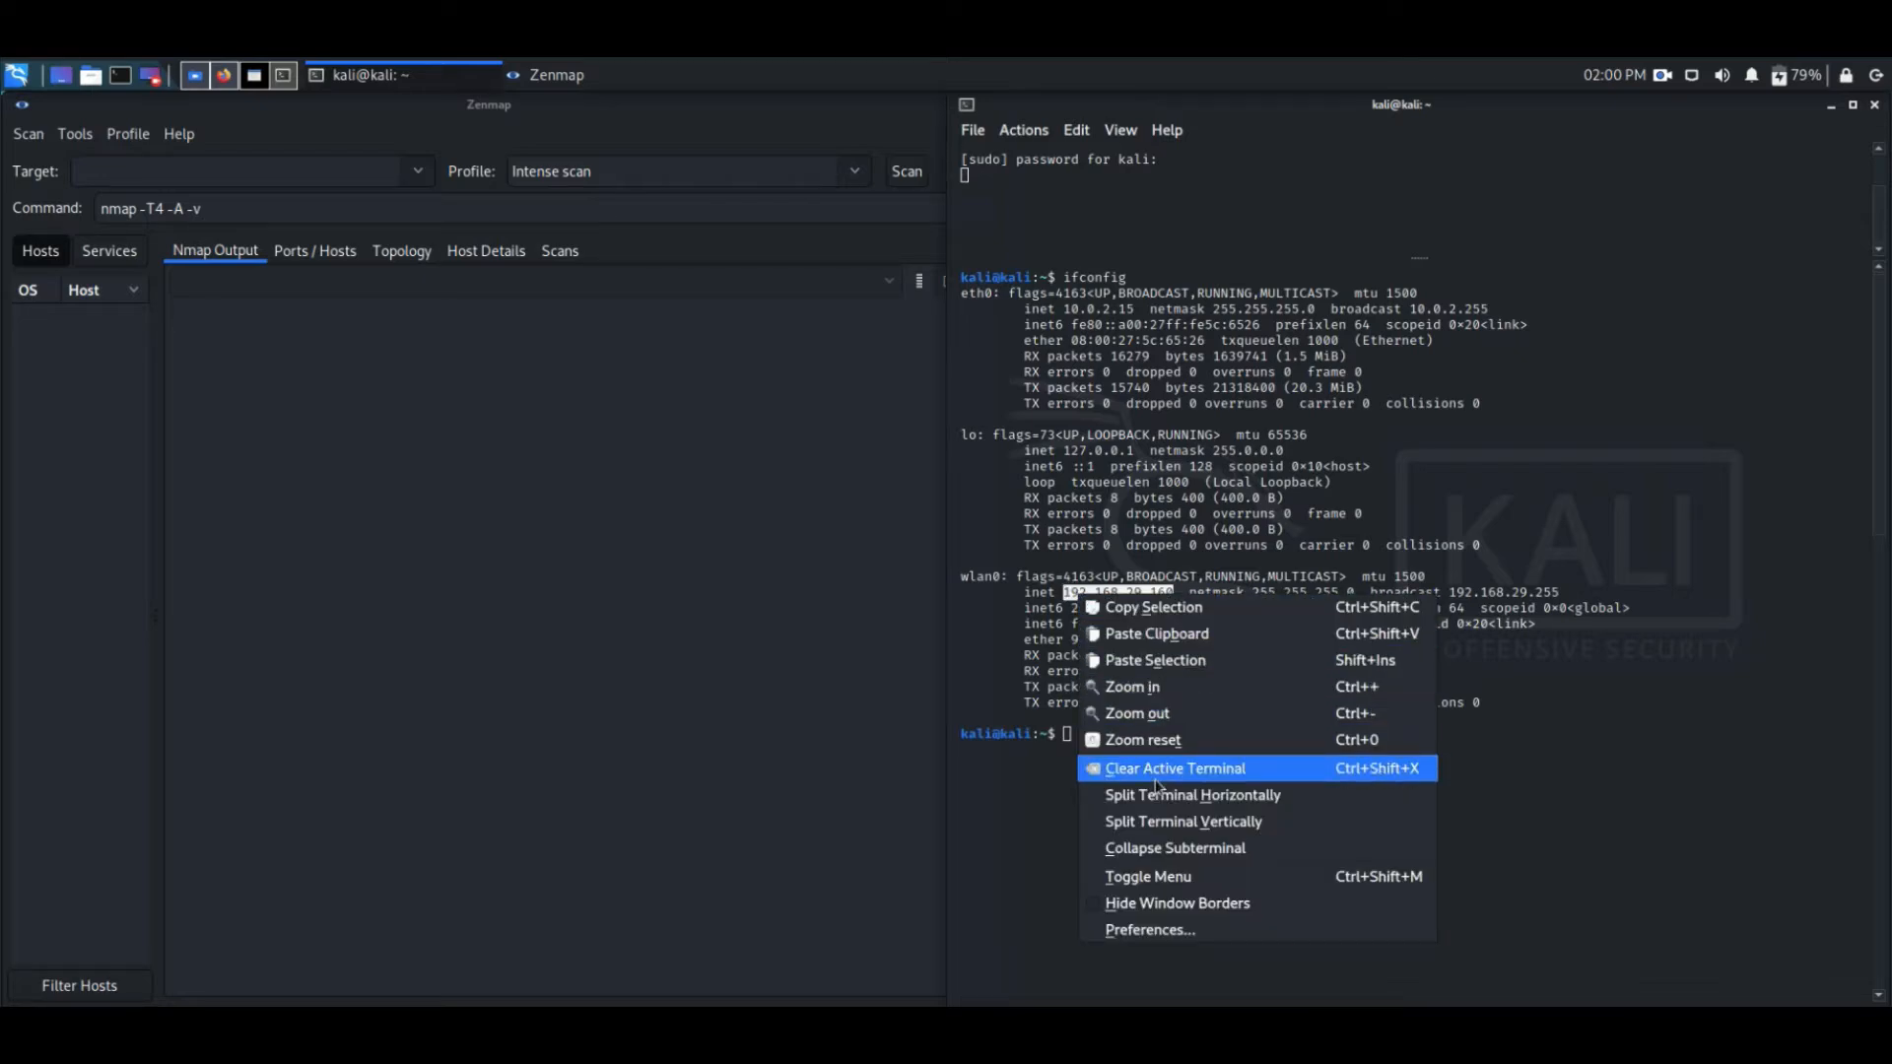
{"action": "left_click", "coordinate": [1138, 607]}
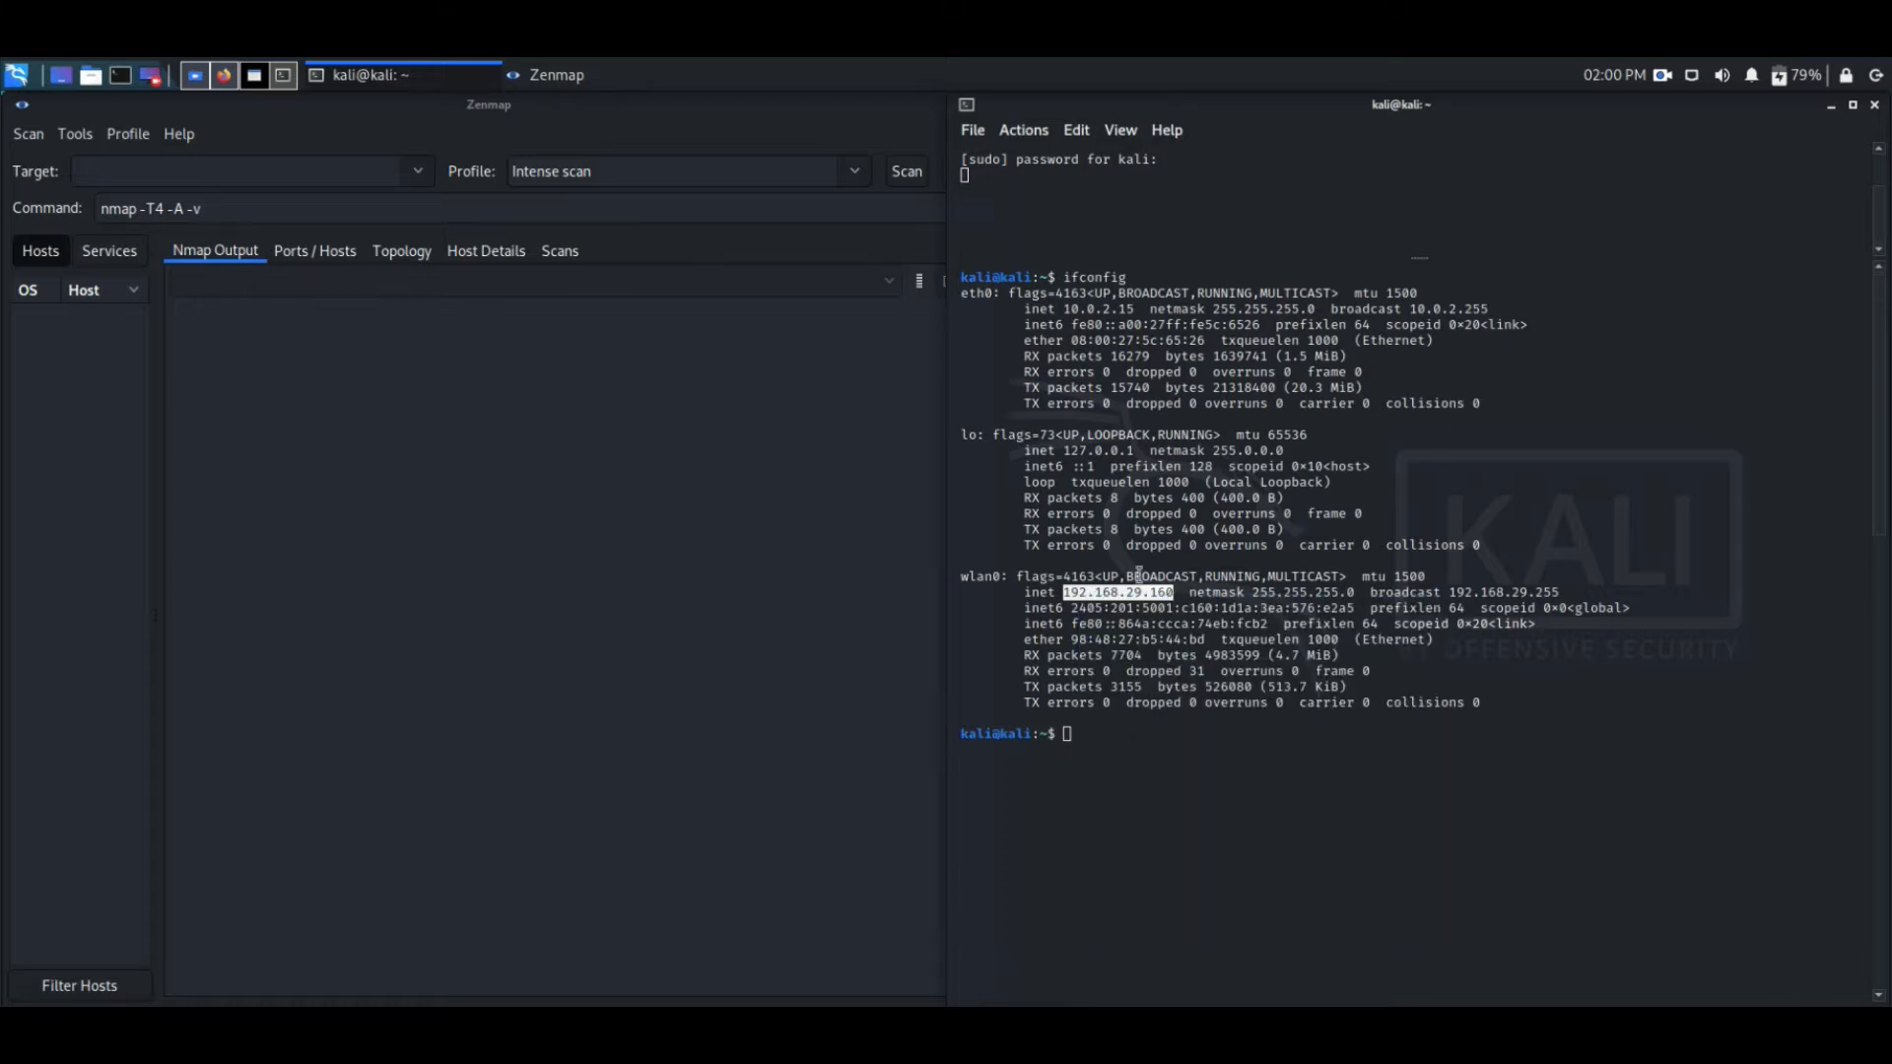
{"action": "right_click", "coordinate": [179, 173]}
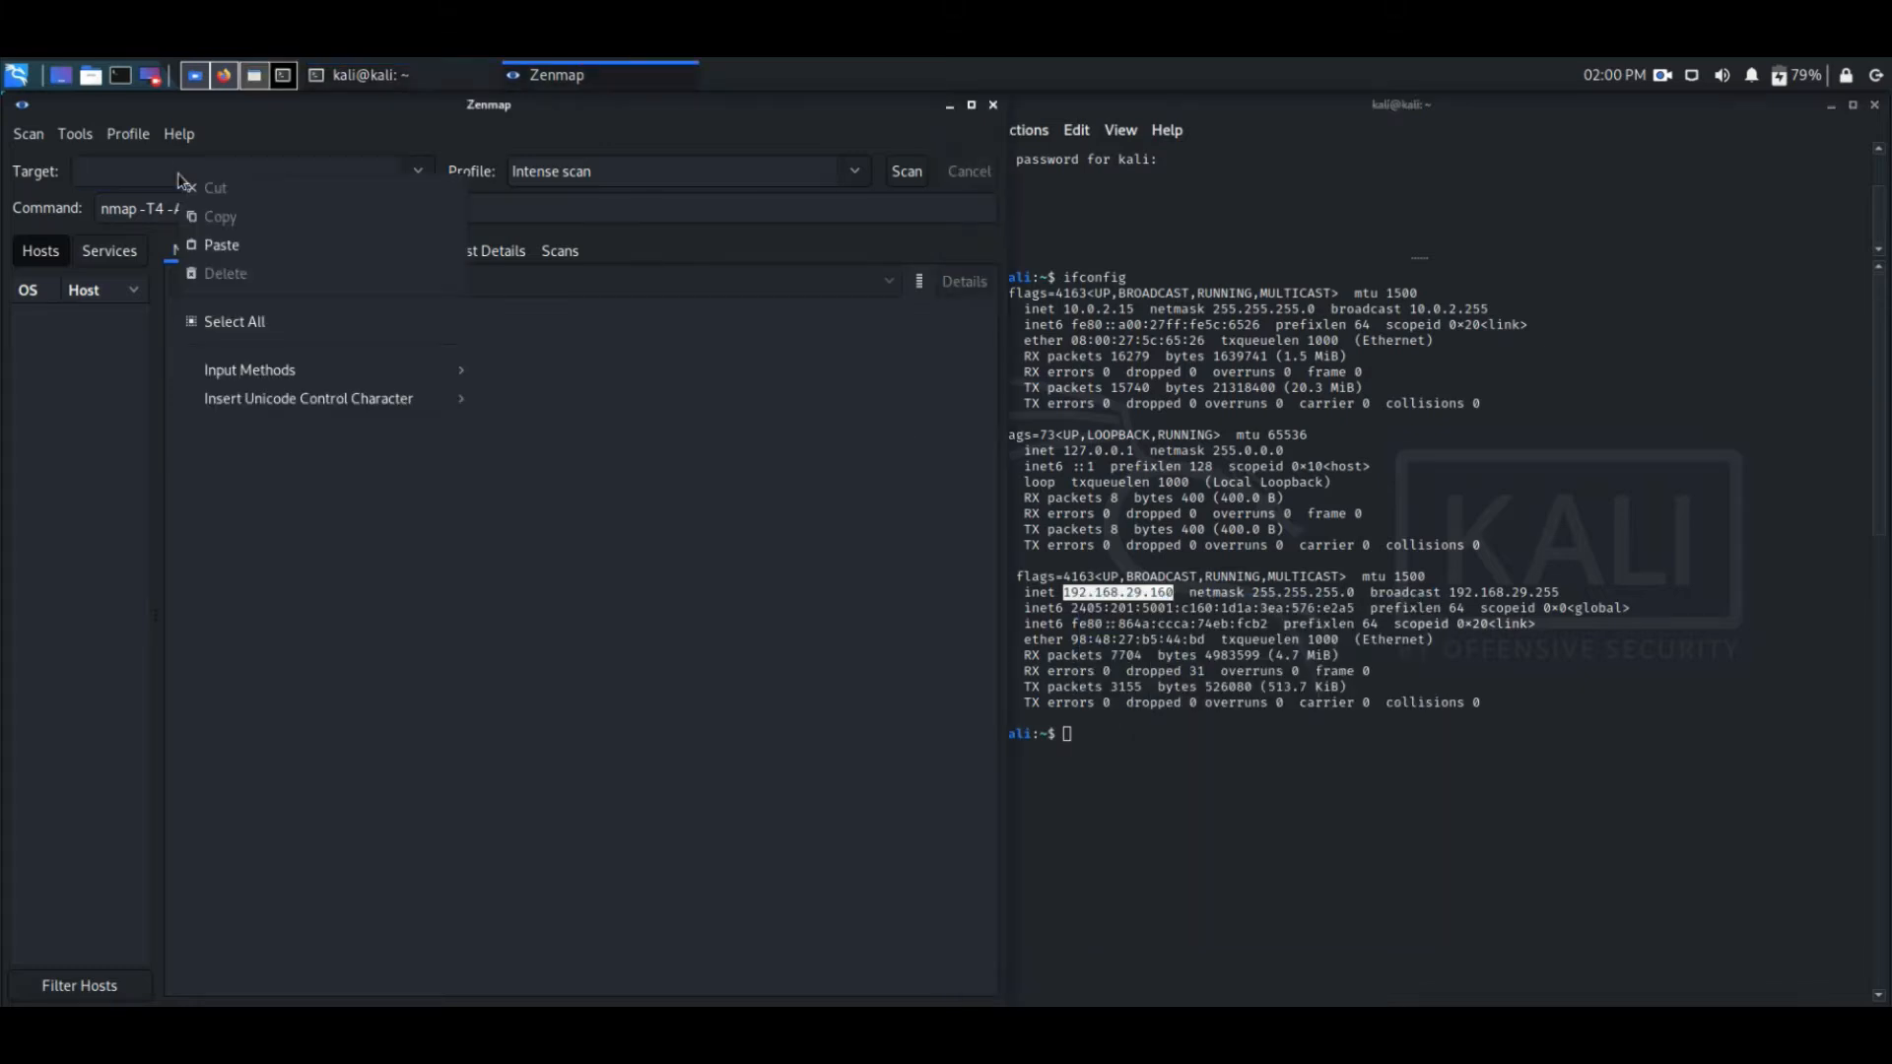
{"action": "left_click", "coordinate": [249, 259]}
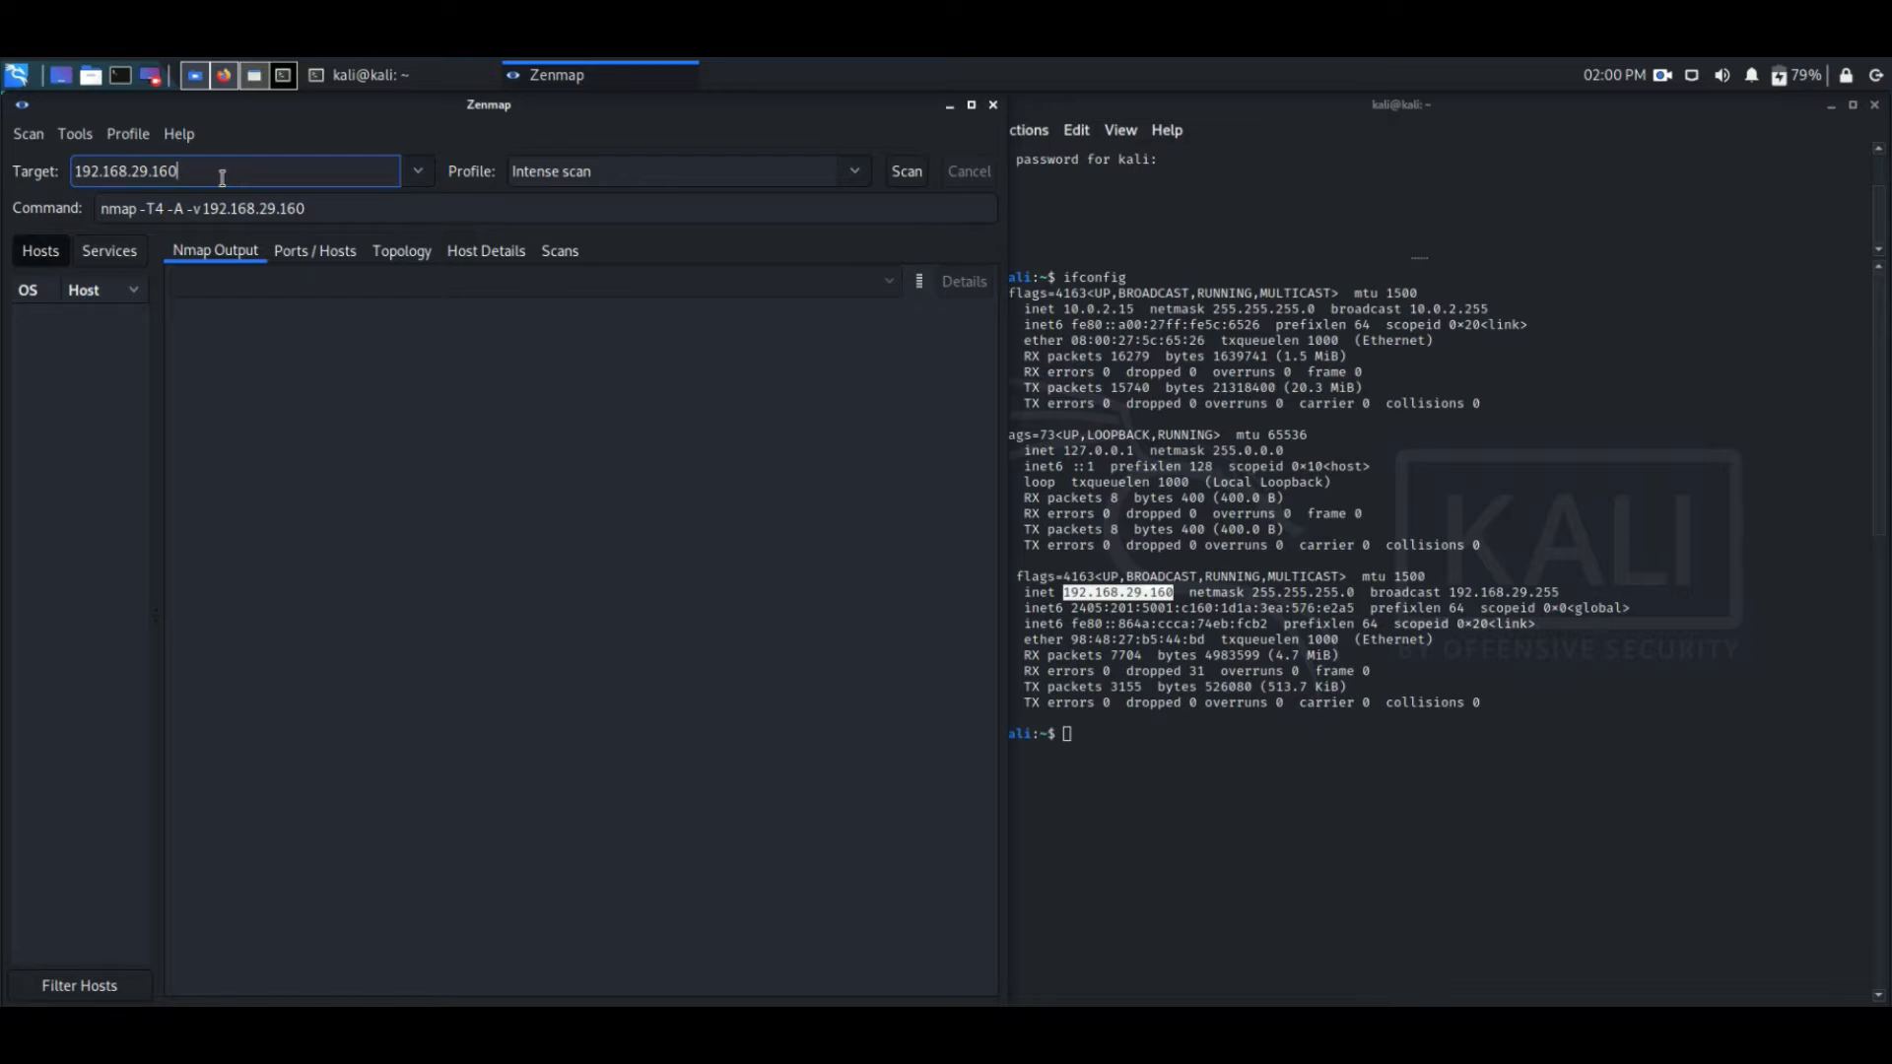
Step: Change the scan target to the subnet 192.168.29.1/24
{"action": "key", "text": "BackSpace"}
{"action": "key", "text": "BackSpace"}
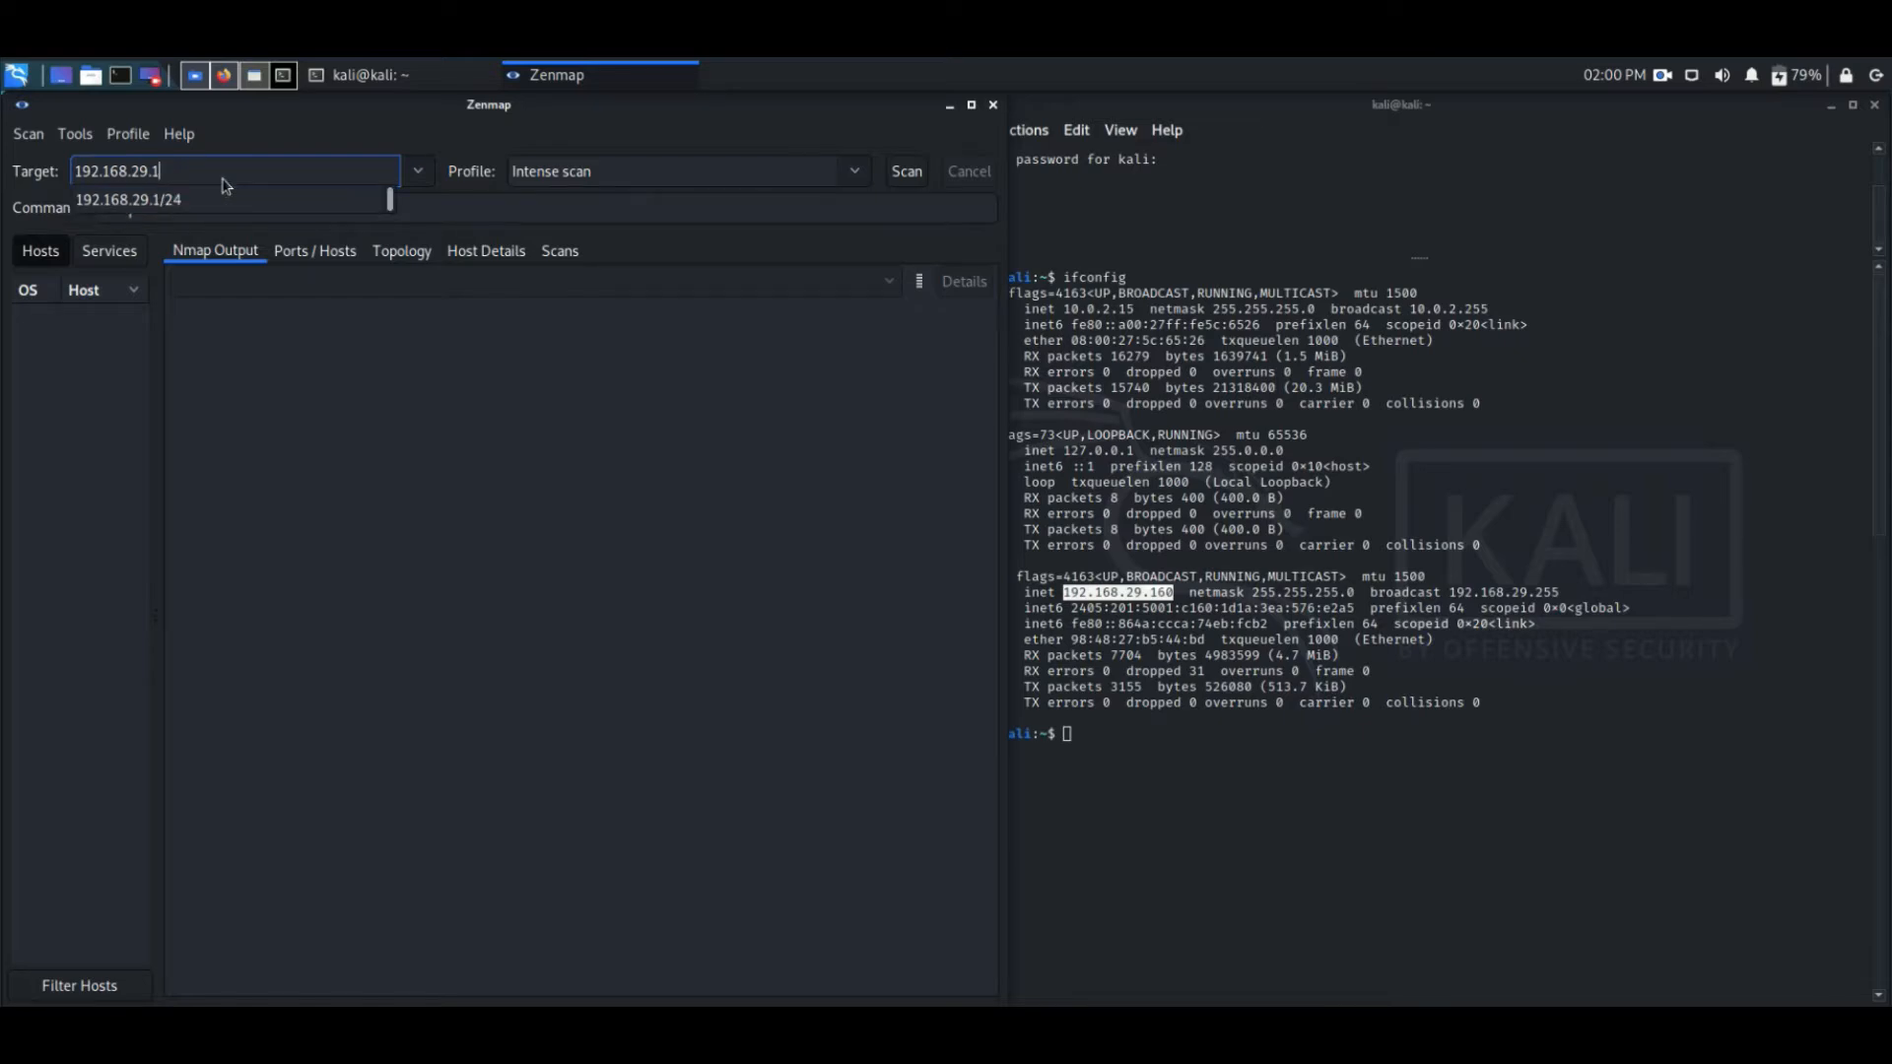
{"action": "key", "text": "Down"}
{"action": "key", "text": "Return"}
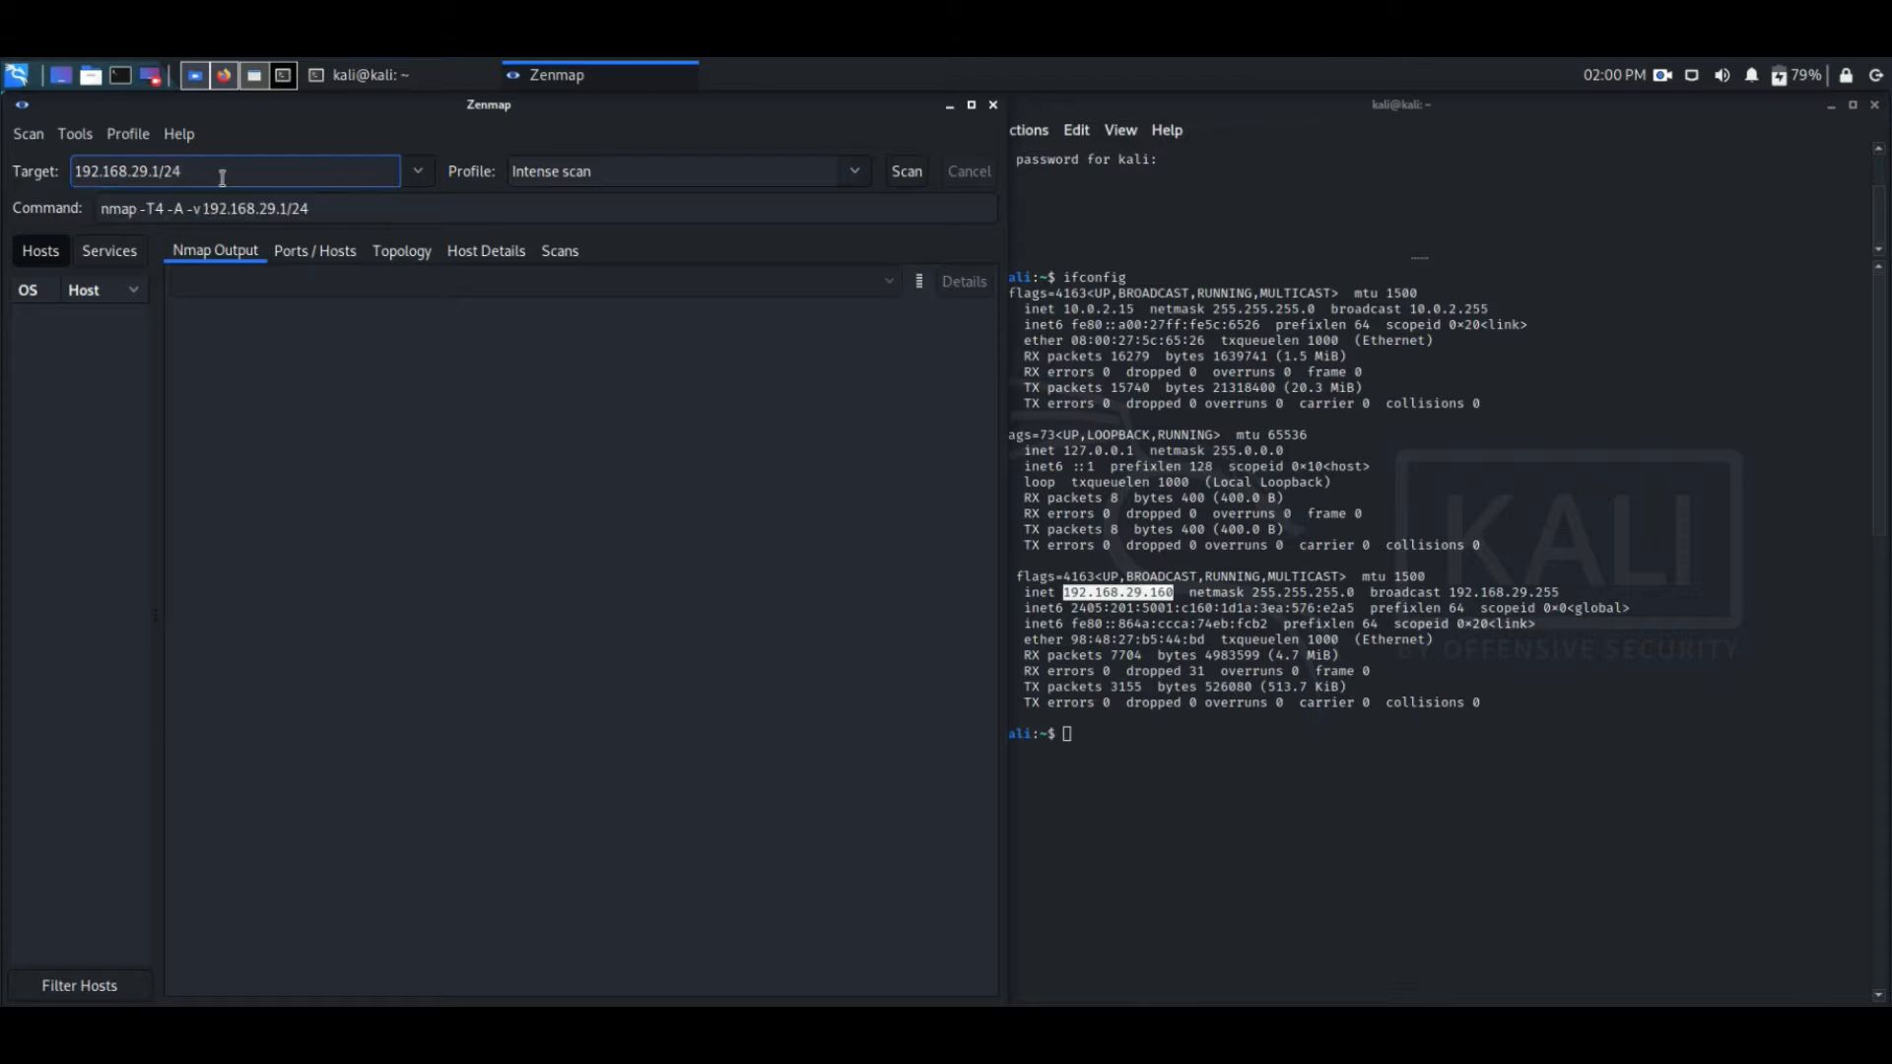
Step: Replace the last part of the scan target with a wildcard, giving 192.168.29.*
{"action": "key", "text": "BackSpace"}
{"action": "key", "text": "BackSpace"}
{"action": "key", "text": "BackSpace"}
{"action": "key", "text": "BackSpace"}
{"action": "type", "text": "*"}
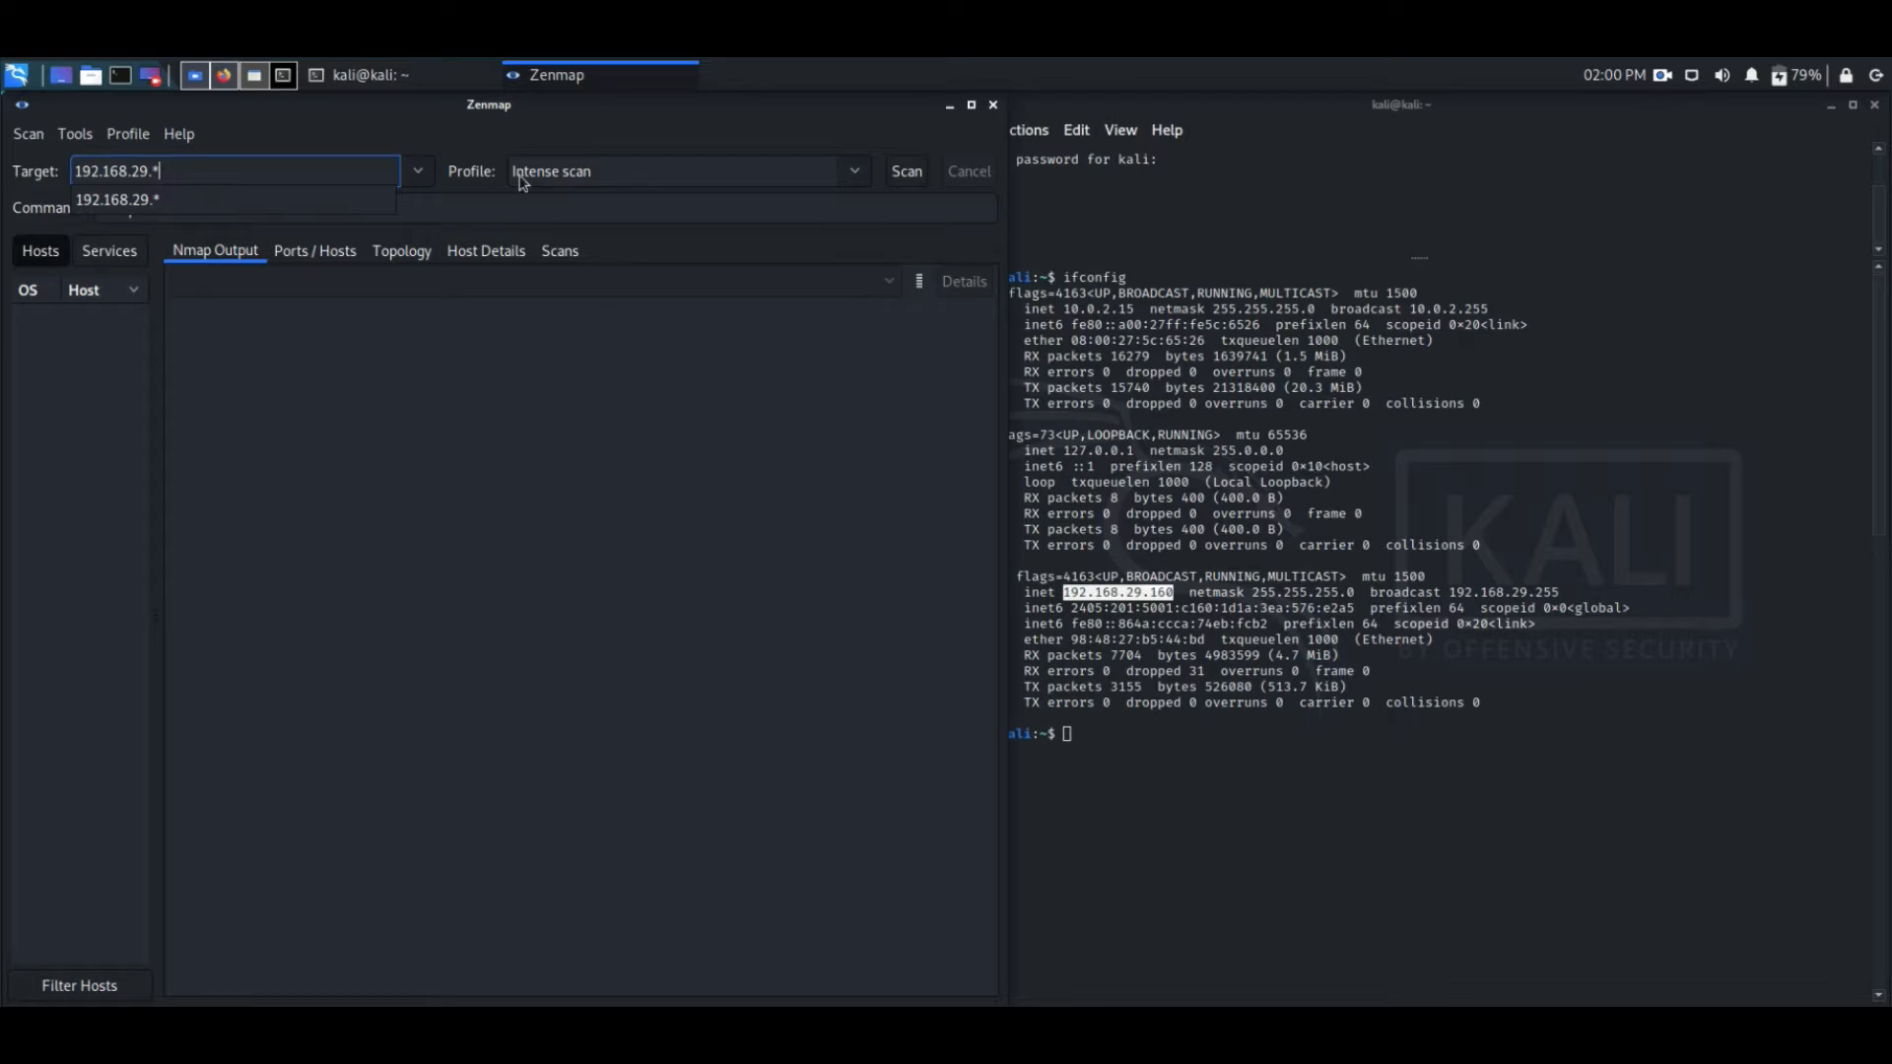
{"action": "key", "text": "Escape"}
Step: Select the Quick scan profile and run the scan on 192.168.29.*
{"action": "left_click", "coordinate": [855, 169]}
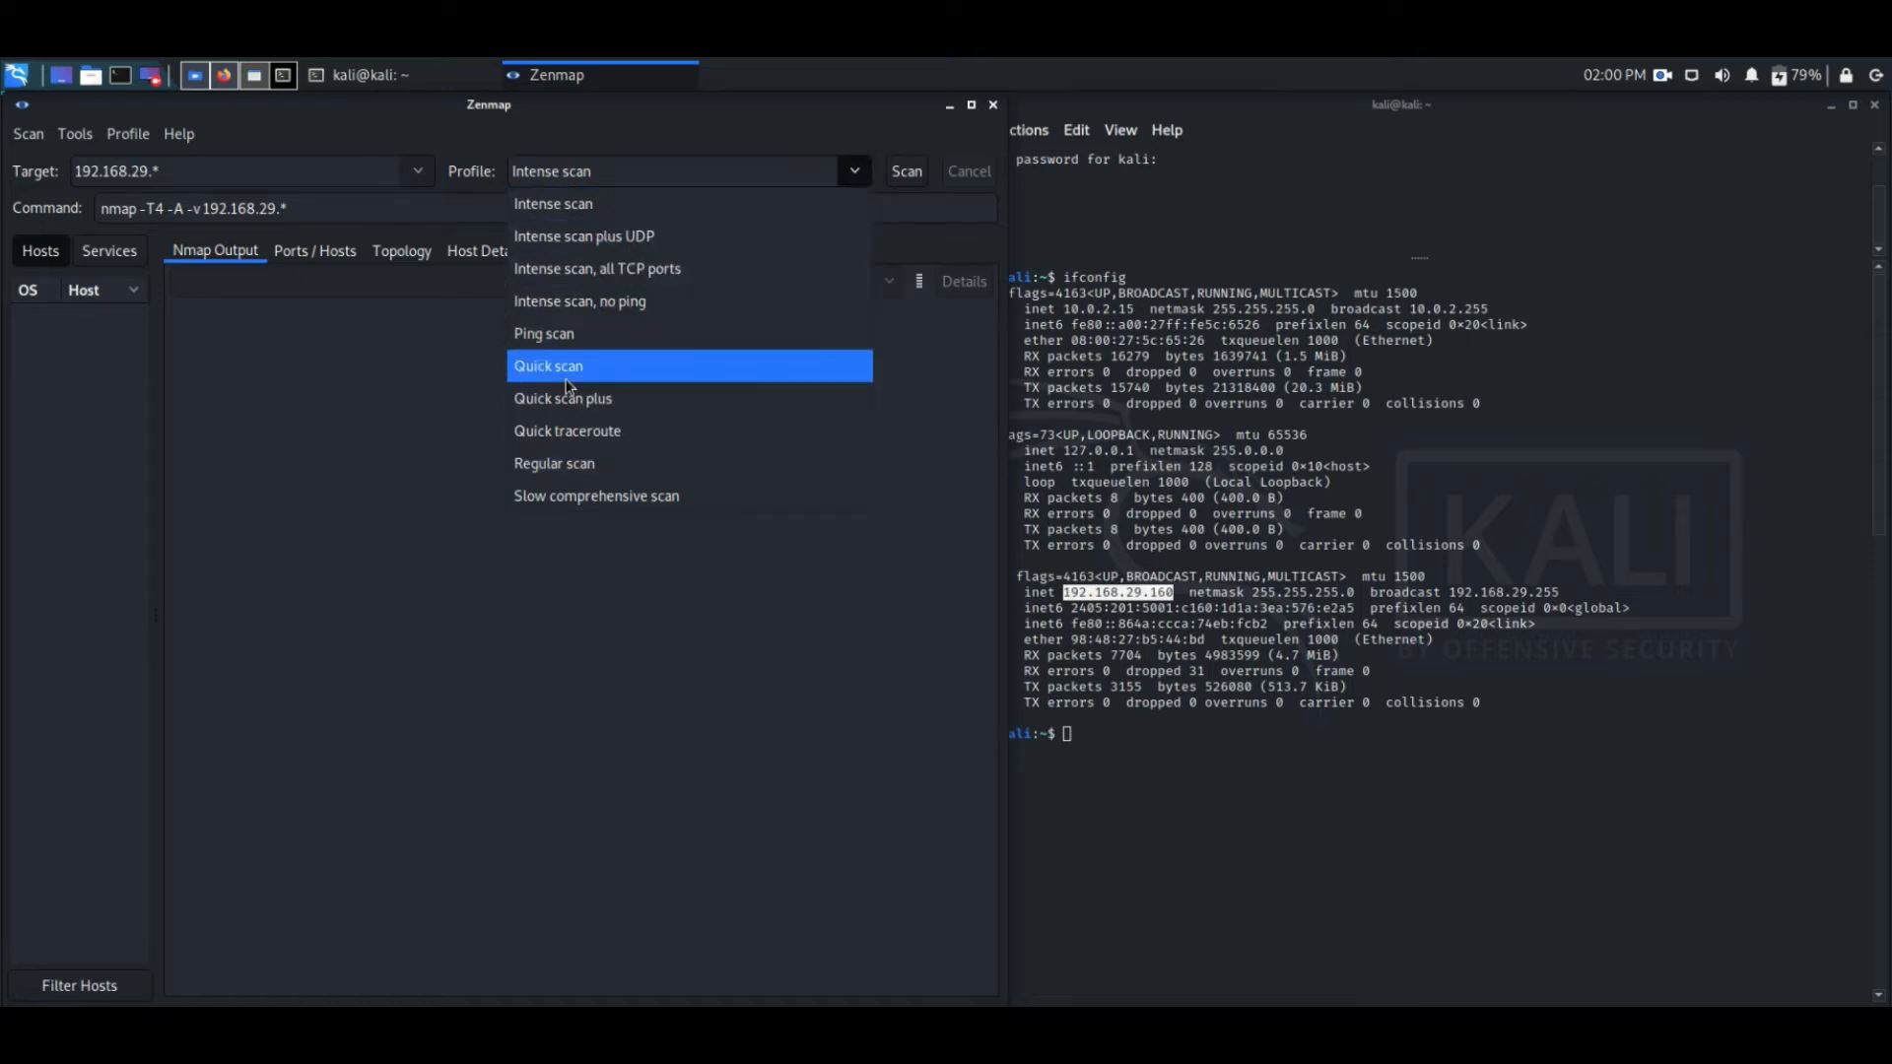
{"action": "left_click", "coordinate": [595, 379]}
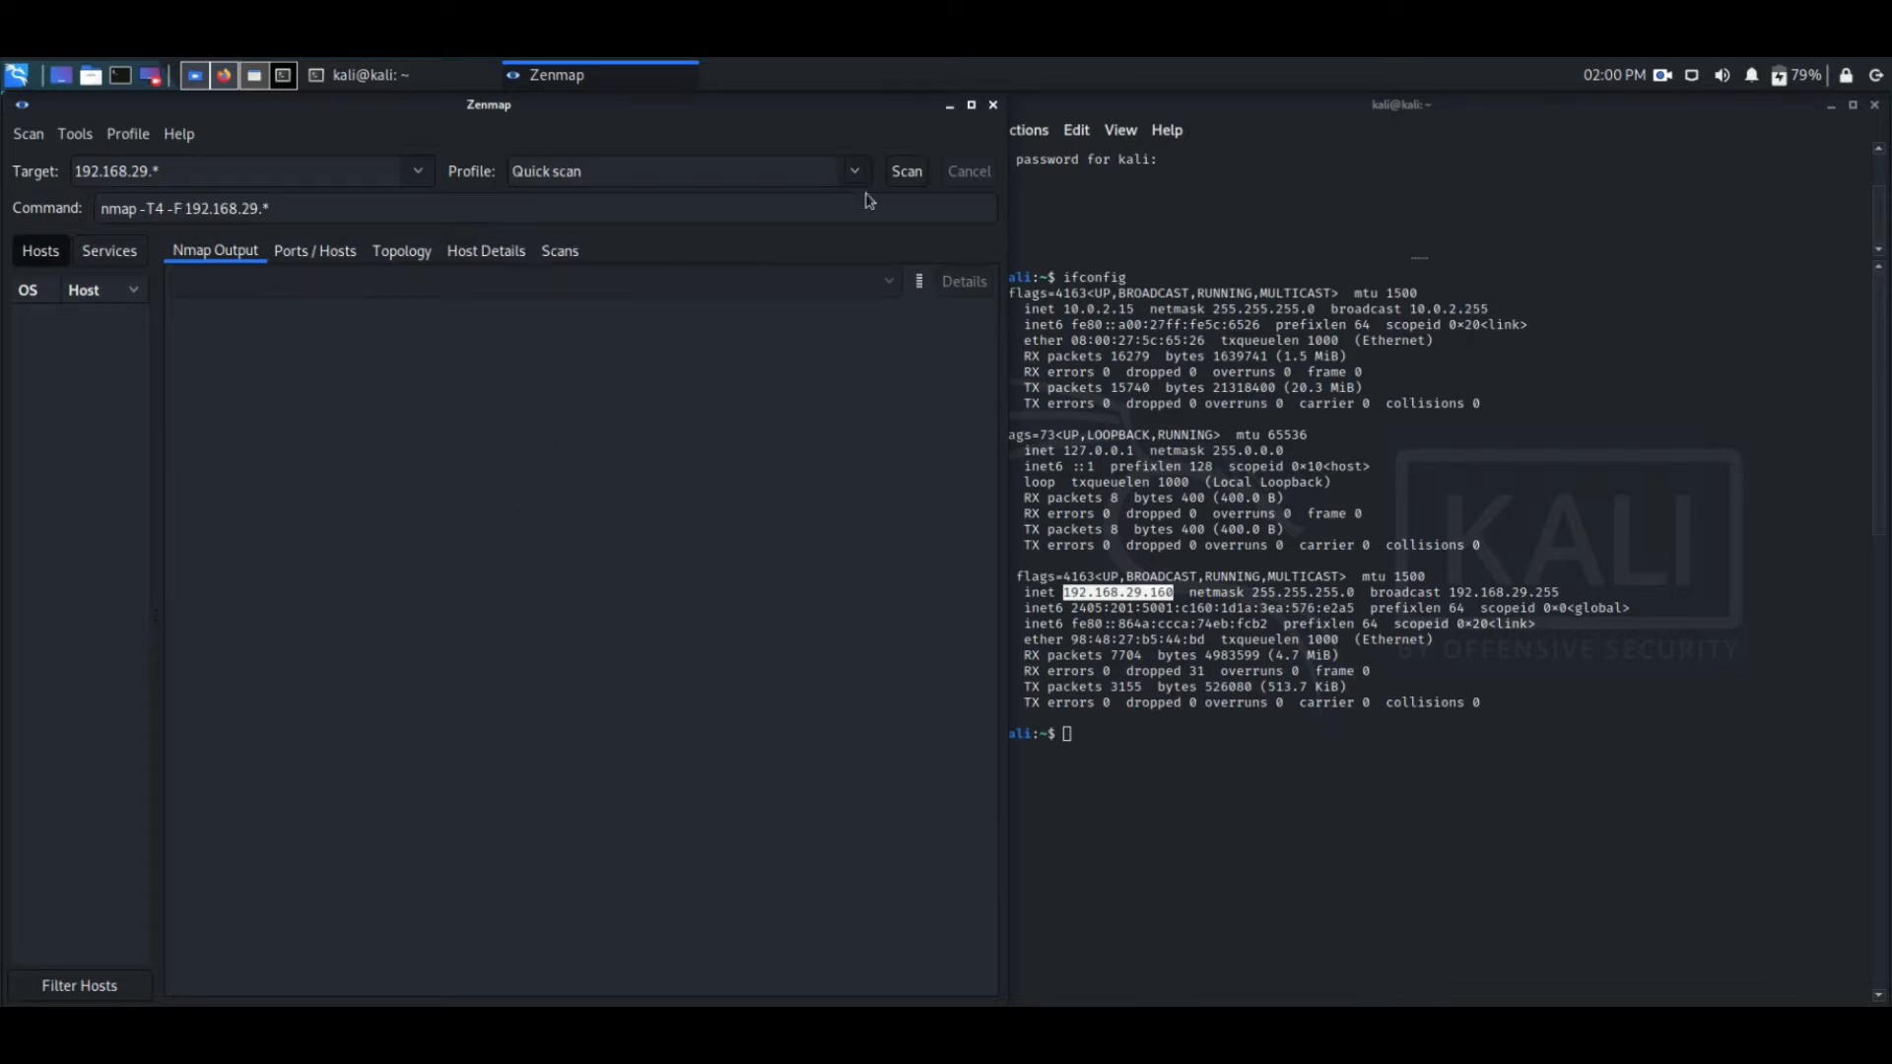
{"action": "left_click", "coordinate": [898, 177]}
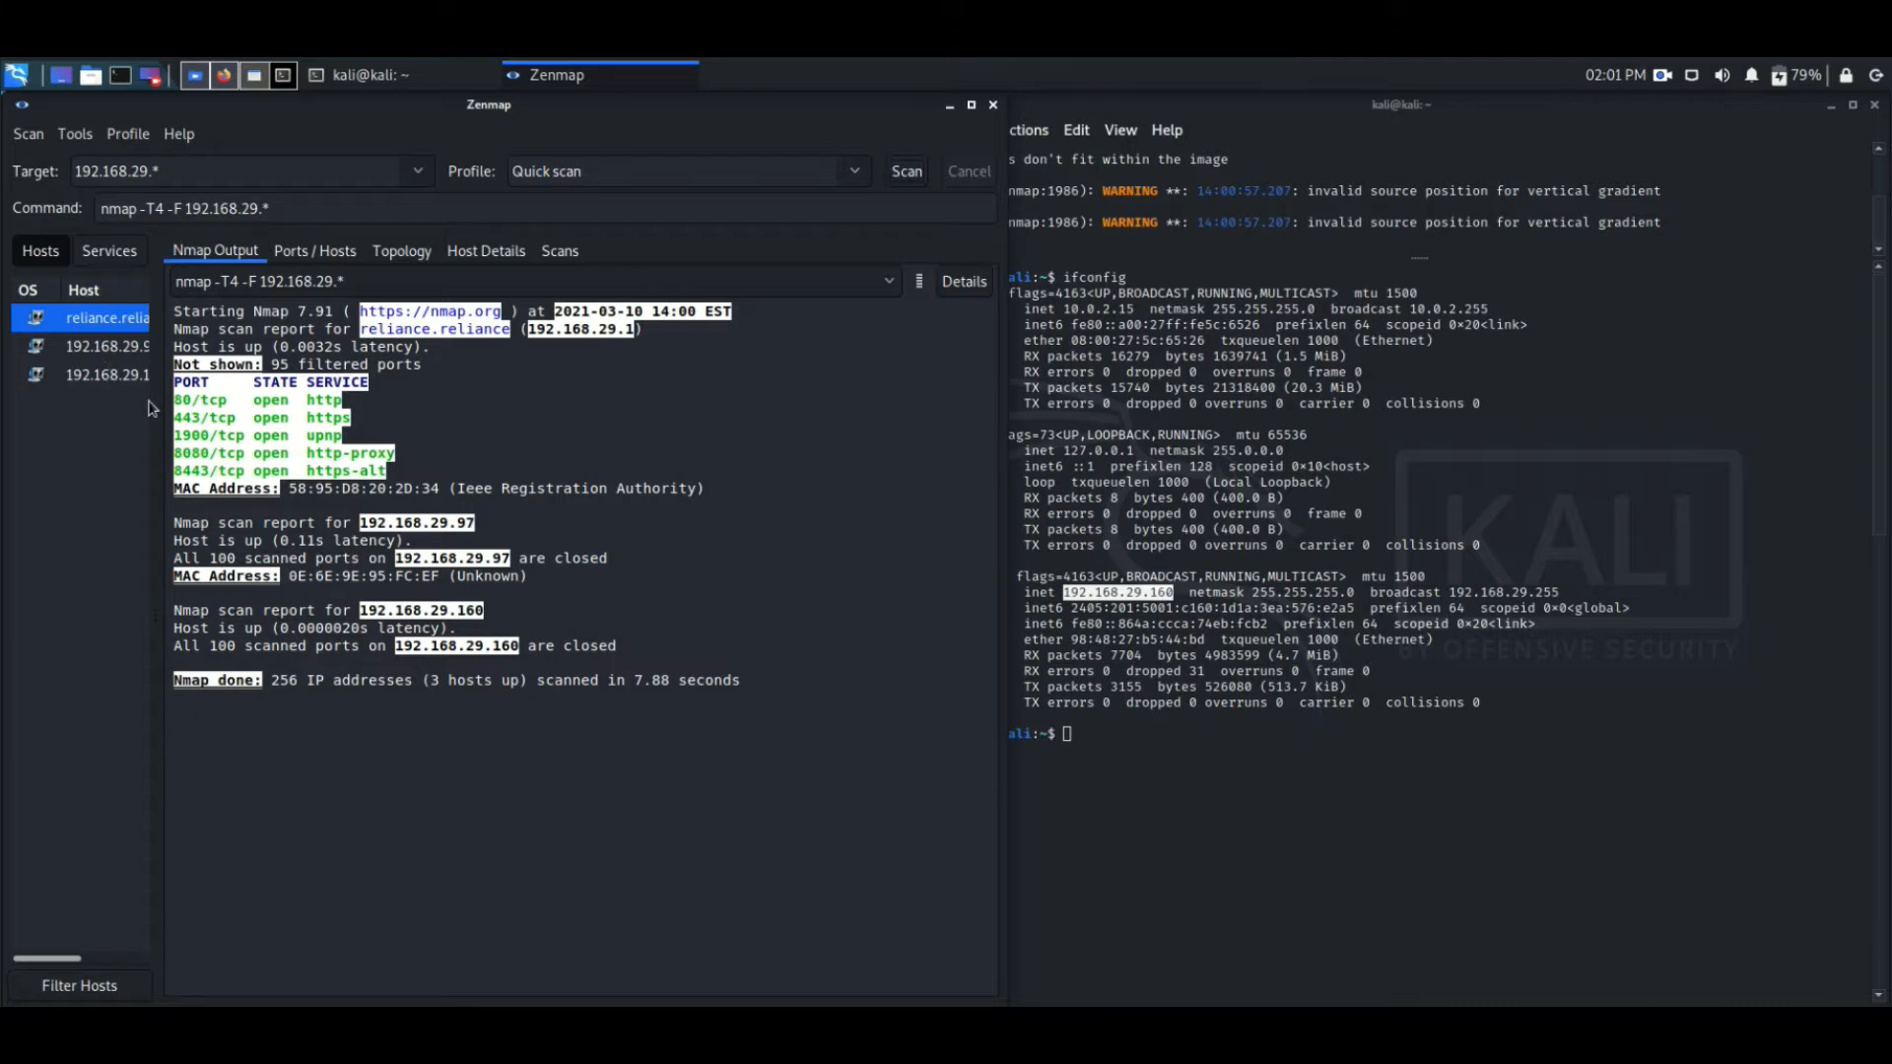
Step: Widen the host list and examine the vendor labels beside the MAC addresses in the Nmap output
{"action": "left_click_drag", "start_coordinate": [157, 426], "coordinate": [205, 448]}
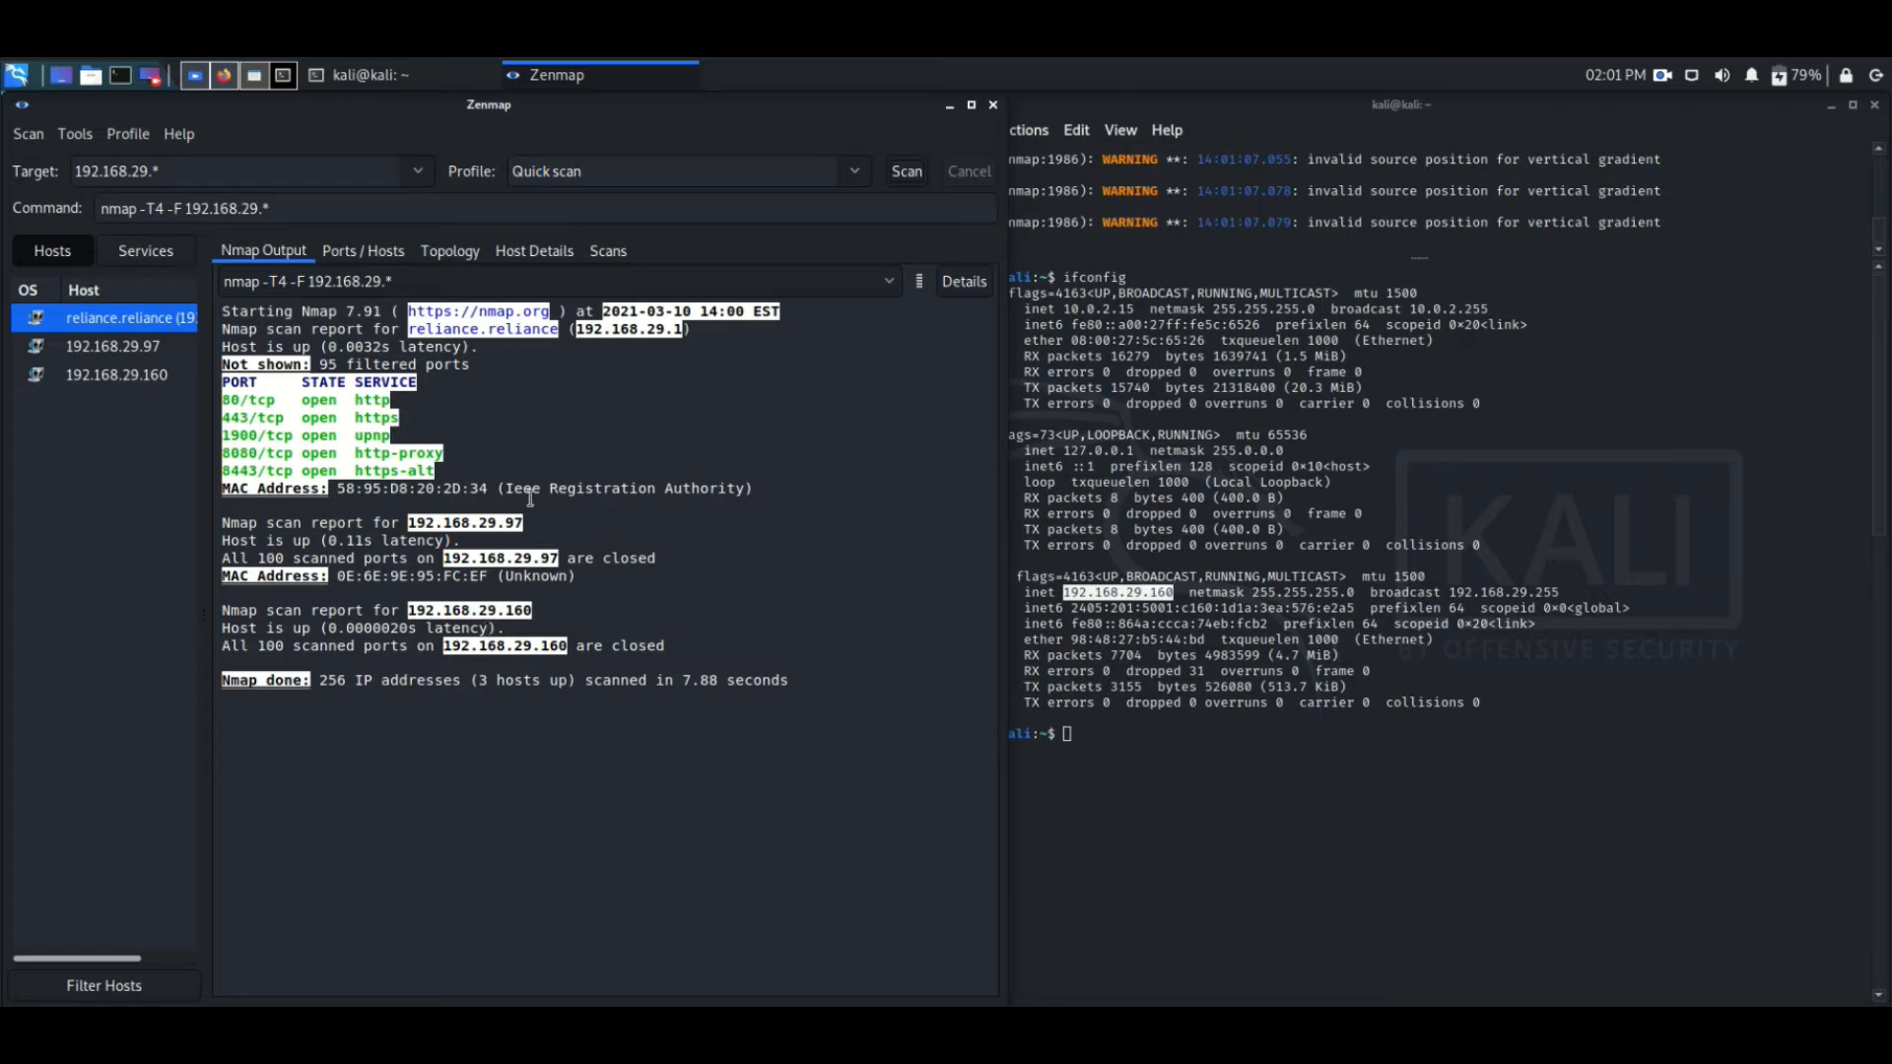
{"action": "left_click_drag", "start_coordinate": [505, 489], "coordinate": [745, 485]}
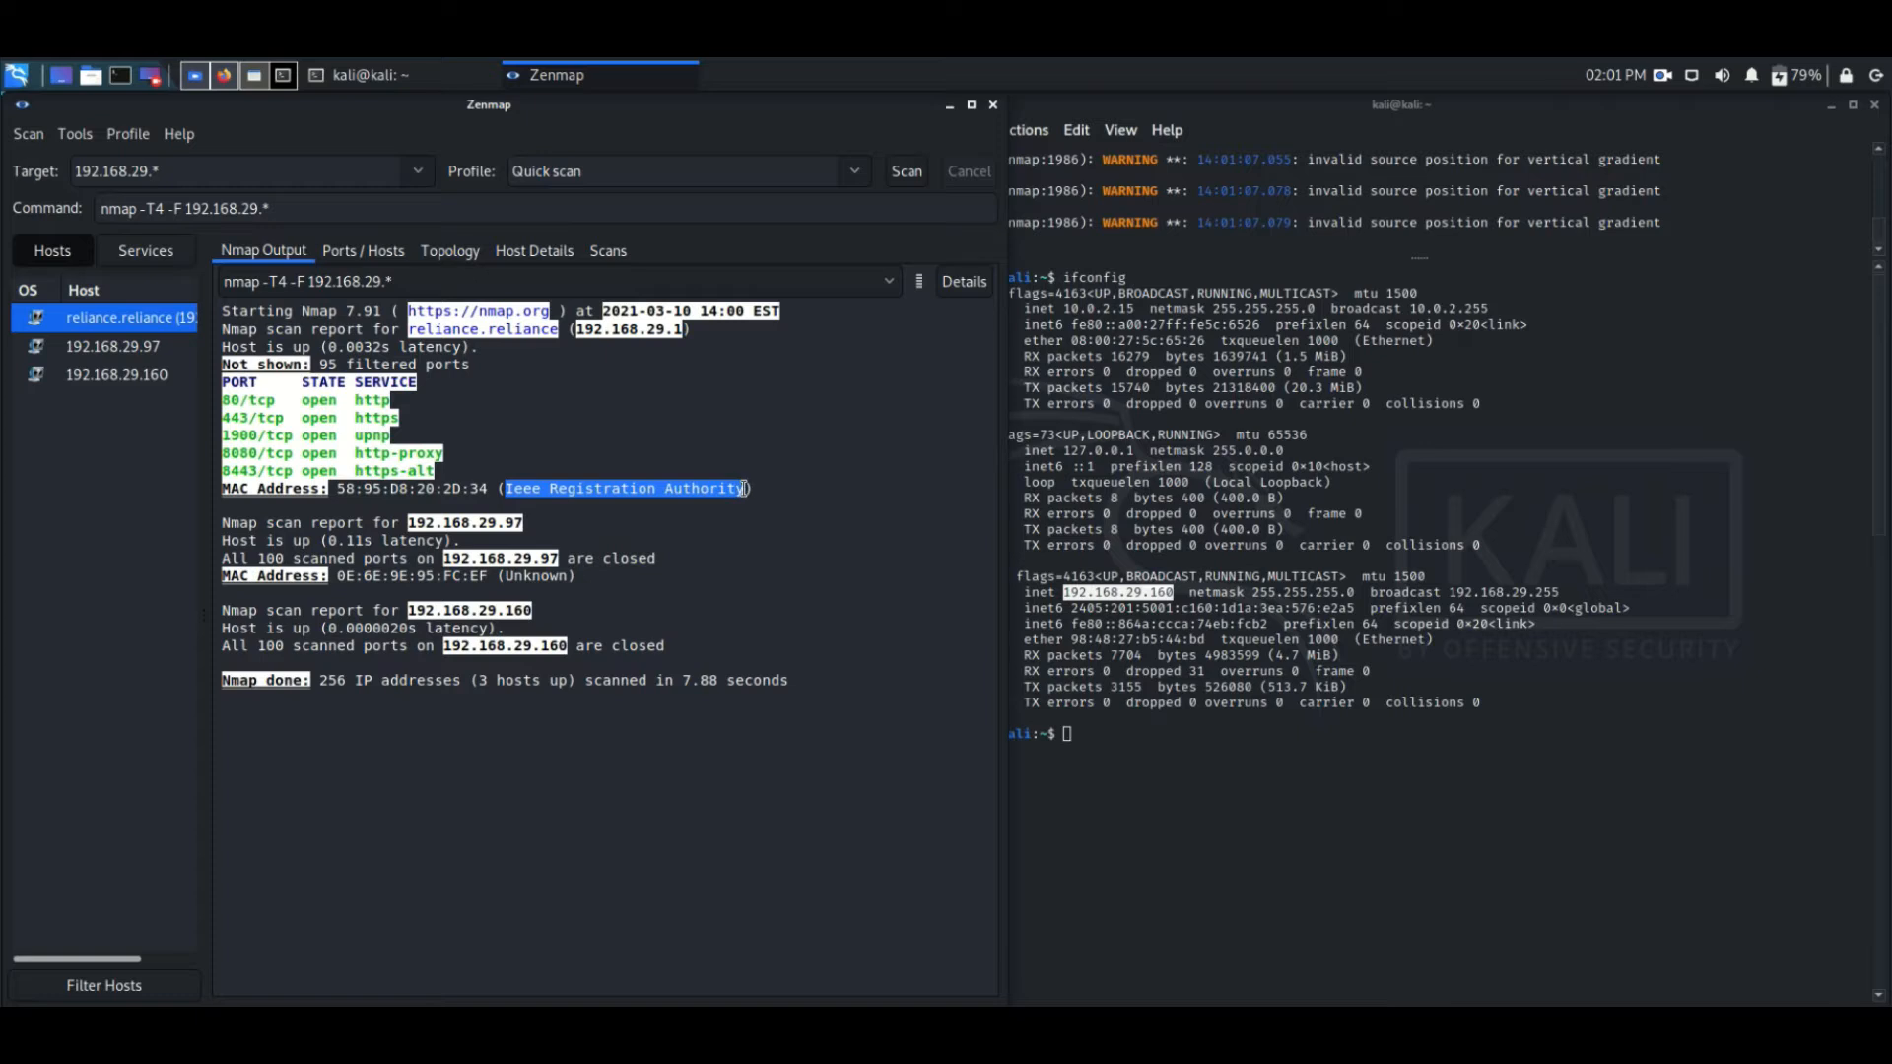
{"action": "left_click", "coordinate": [363, 489]}
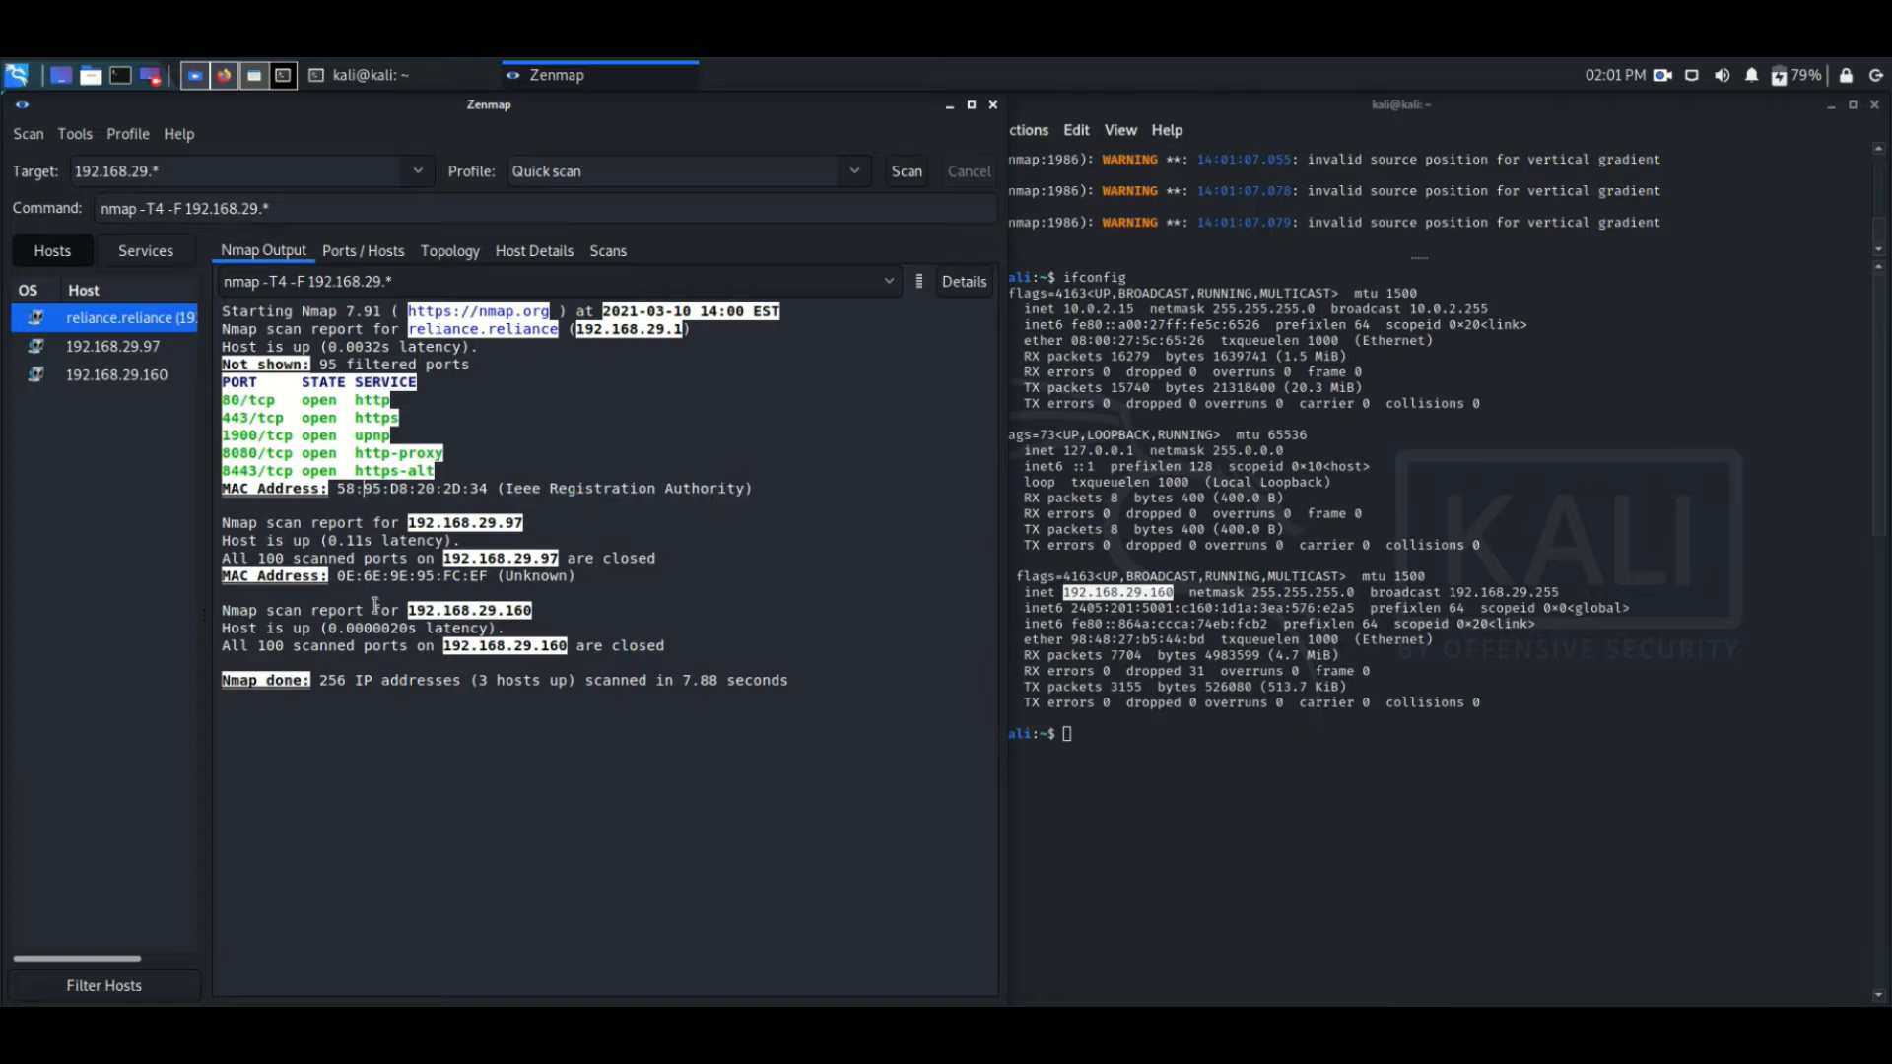
{"action": "double_click", "coordinate": [525, 577]}
Step: Switch to the Quick scan plus profile and start the scan on 192.168.29.*
{"action": "left_click", "coordinate": [854, 173]}
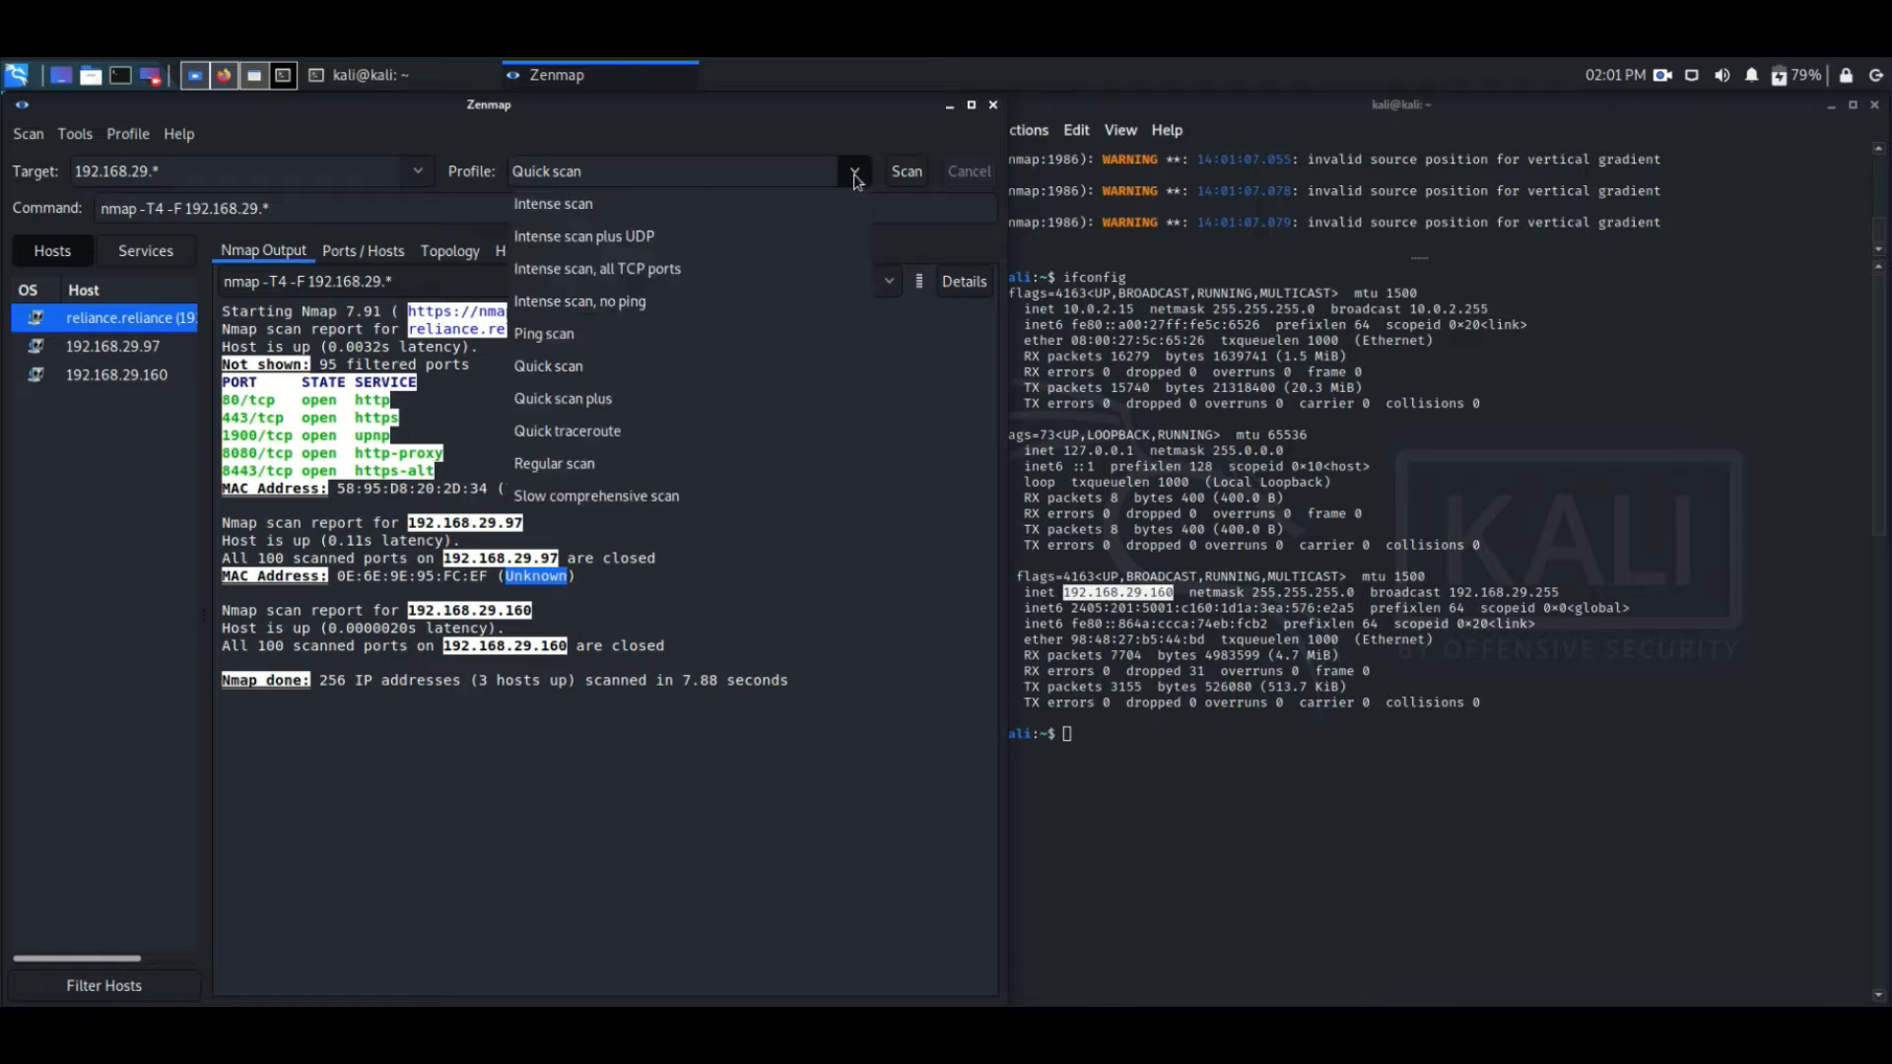
{"action": "left_click", "coordinate": [594, 400]}
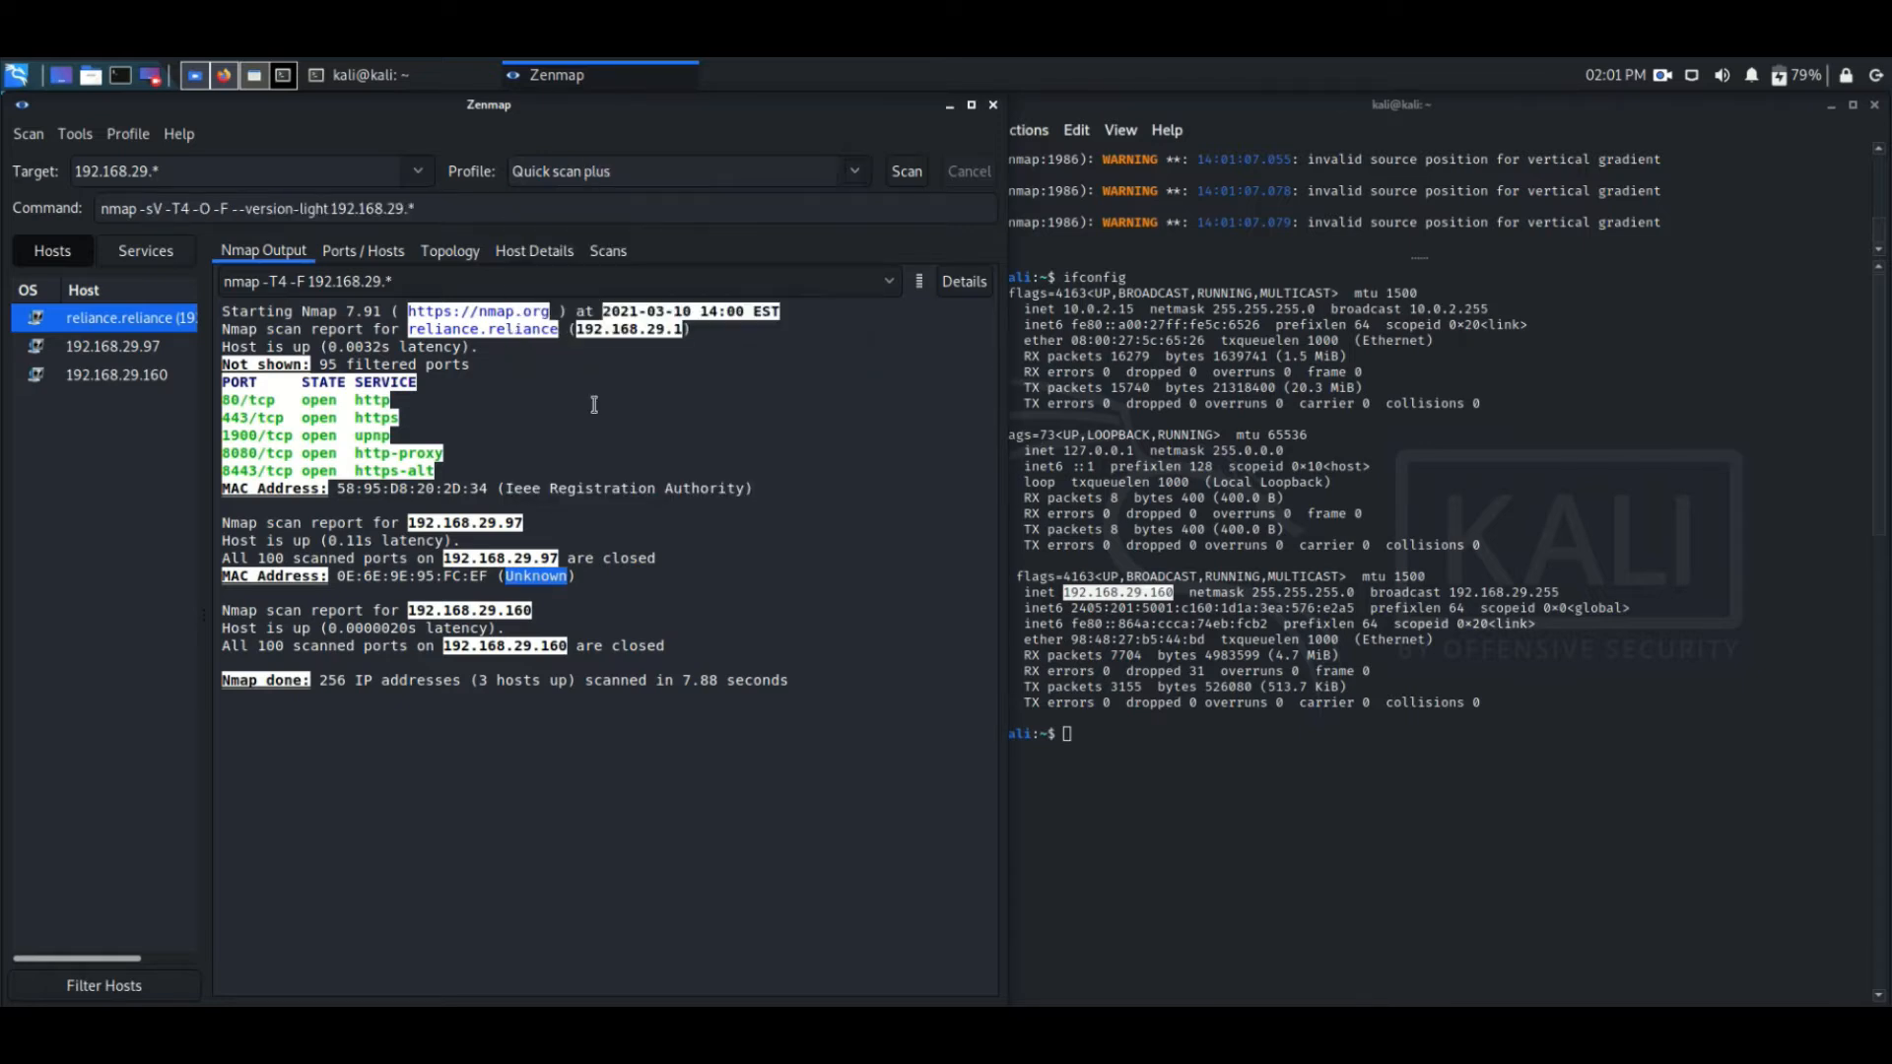
{"action": "left_click", "coordinate": [906, 173]}
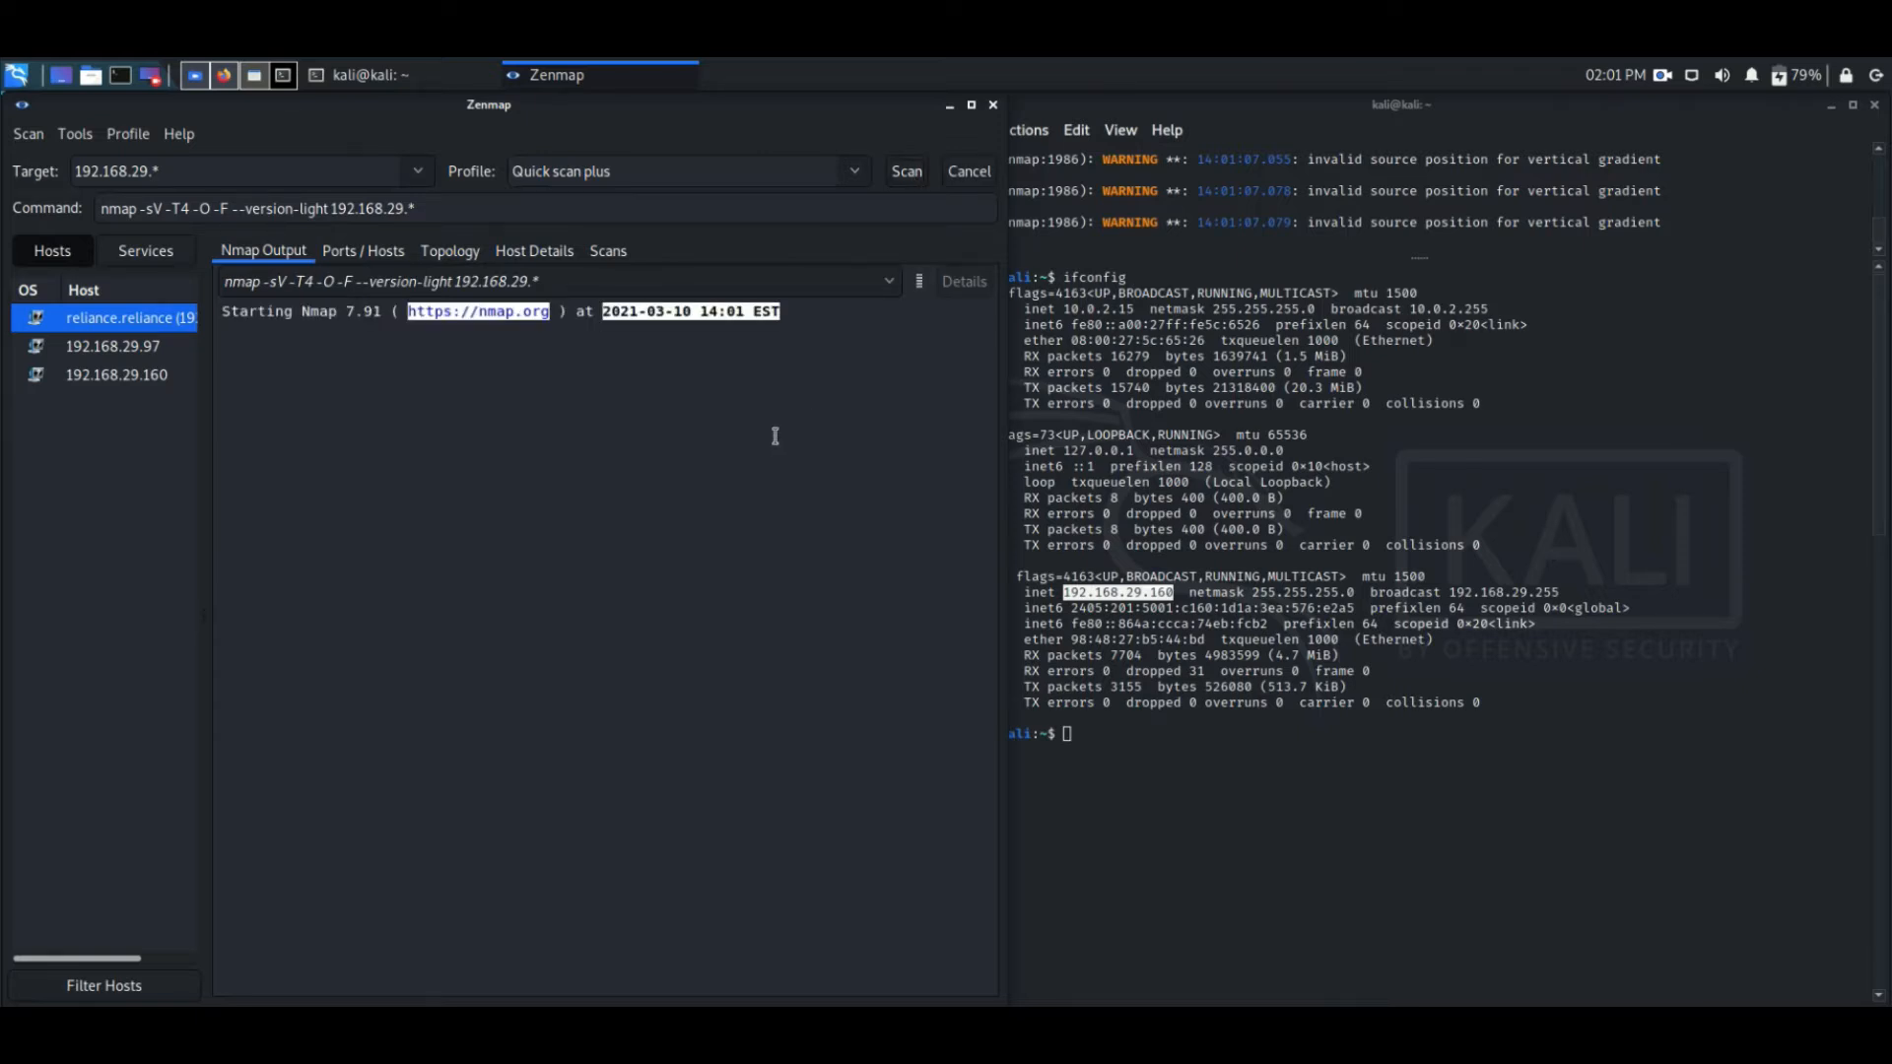
{"action": "left_click", "coordinate": [154, 170]}
{"action": "key", "text": "BackSpace"}
{"action": "type", "text": "*"}
{"action": "left_click", "coordinate": [857, 175]}
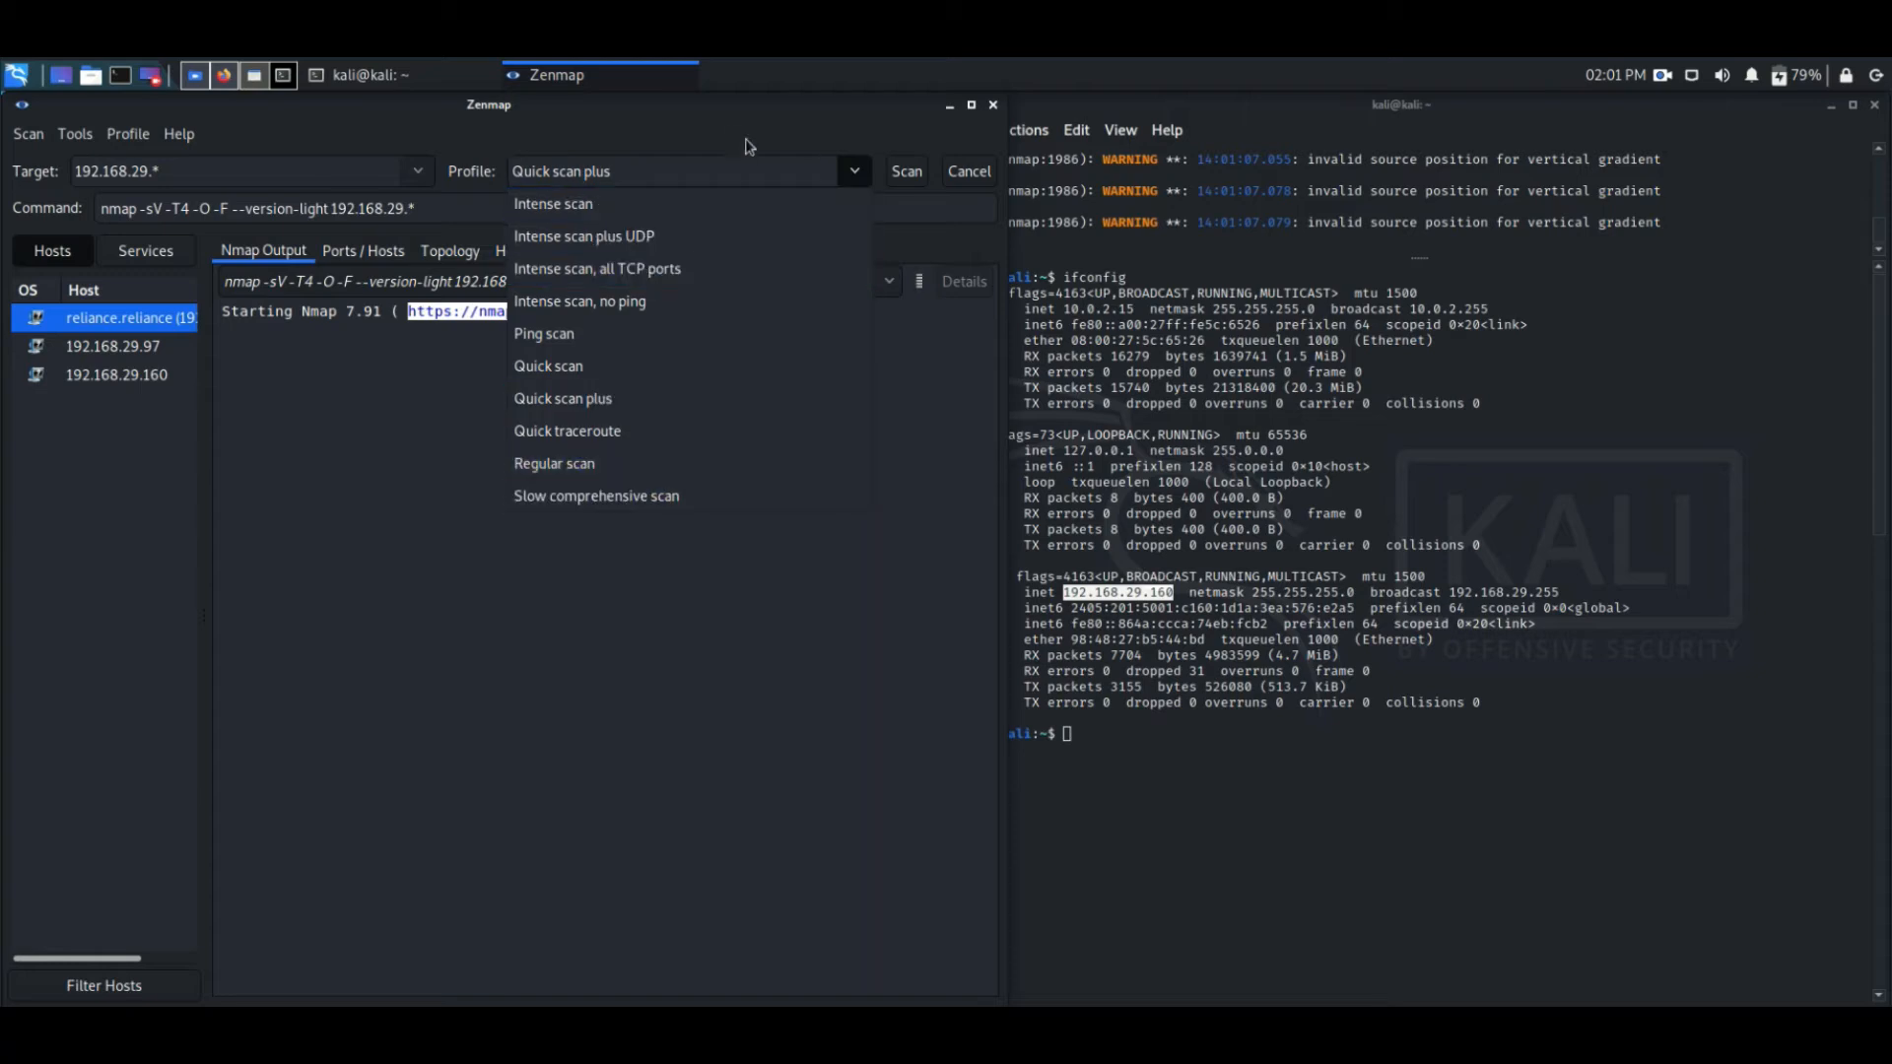
{"action": "left_click", "coordinate": [710, 115]}
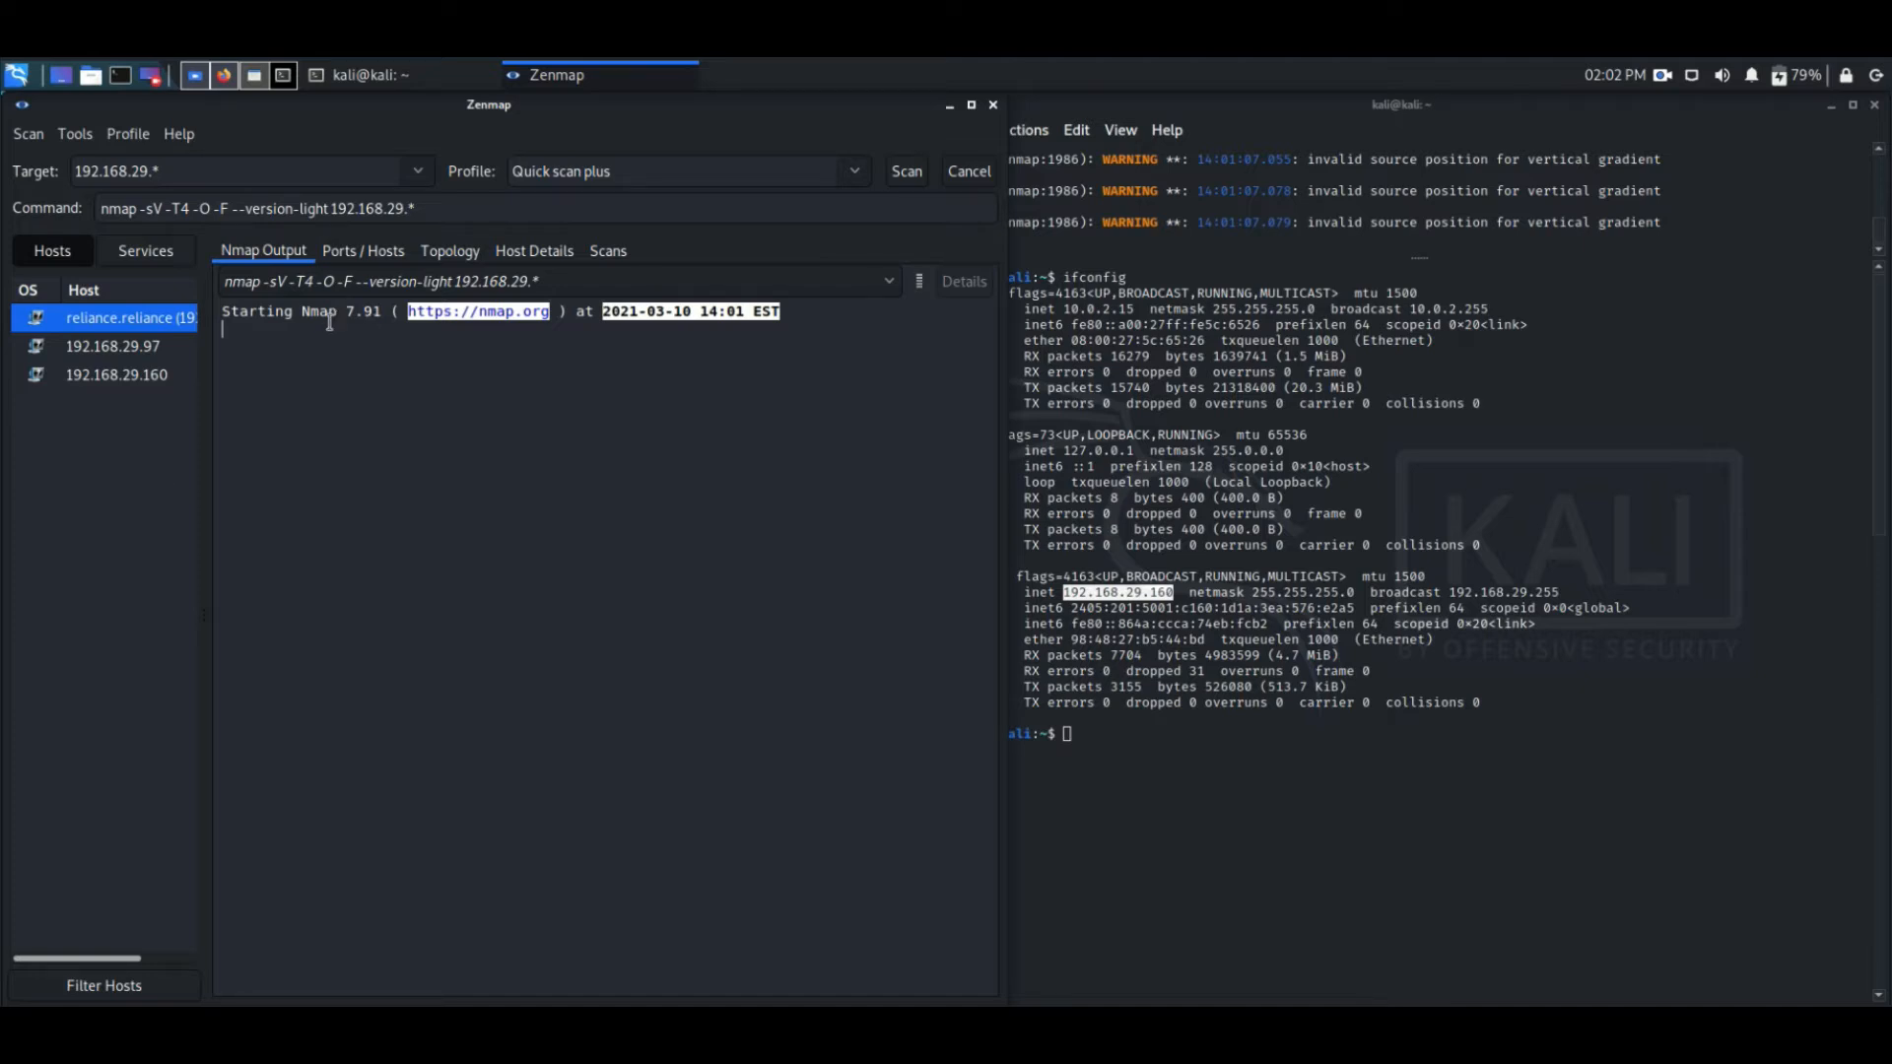
Step: Show the list of ports and services for the reliance.reliance host
{"action": "left_click", "coordinate": [387, 249]}
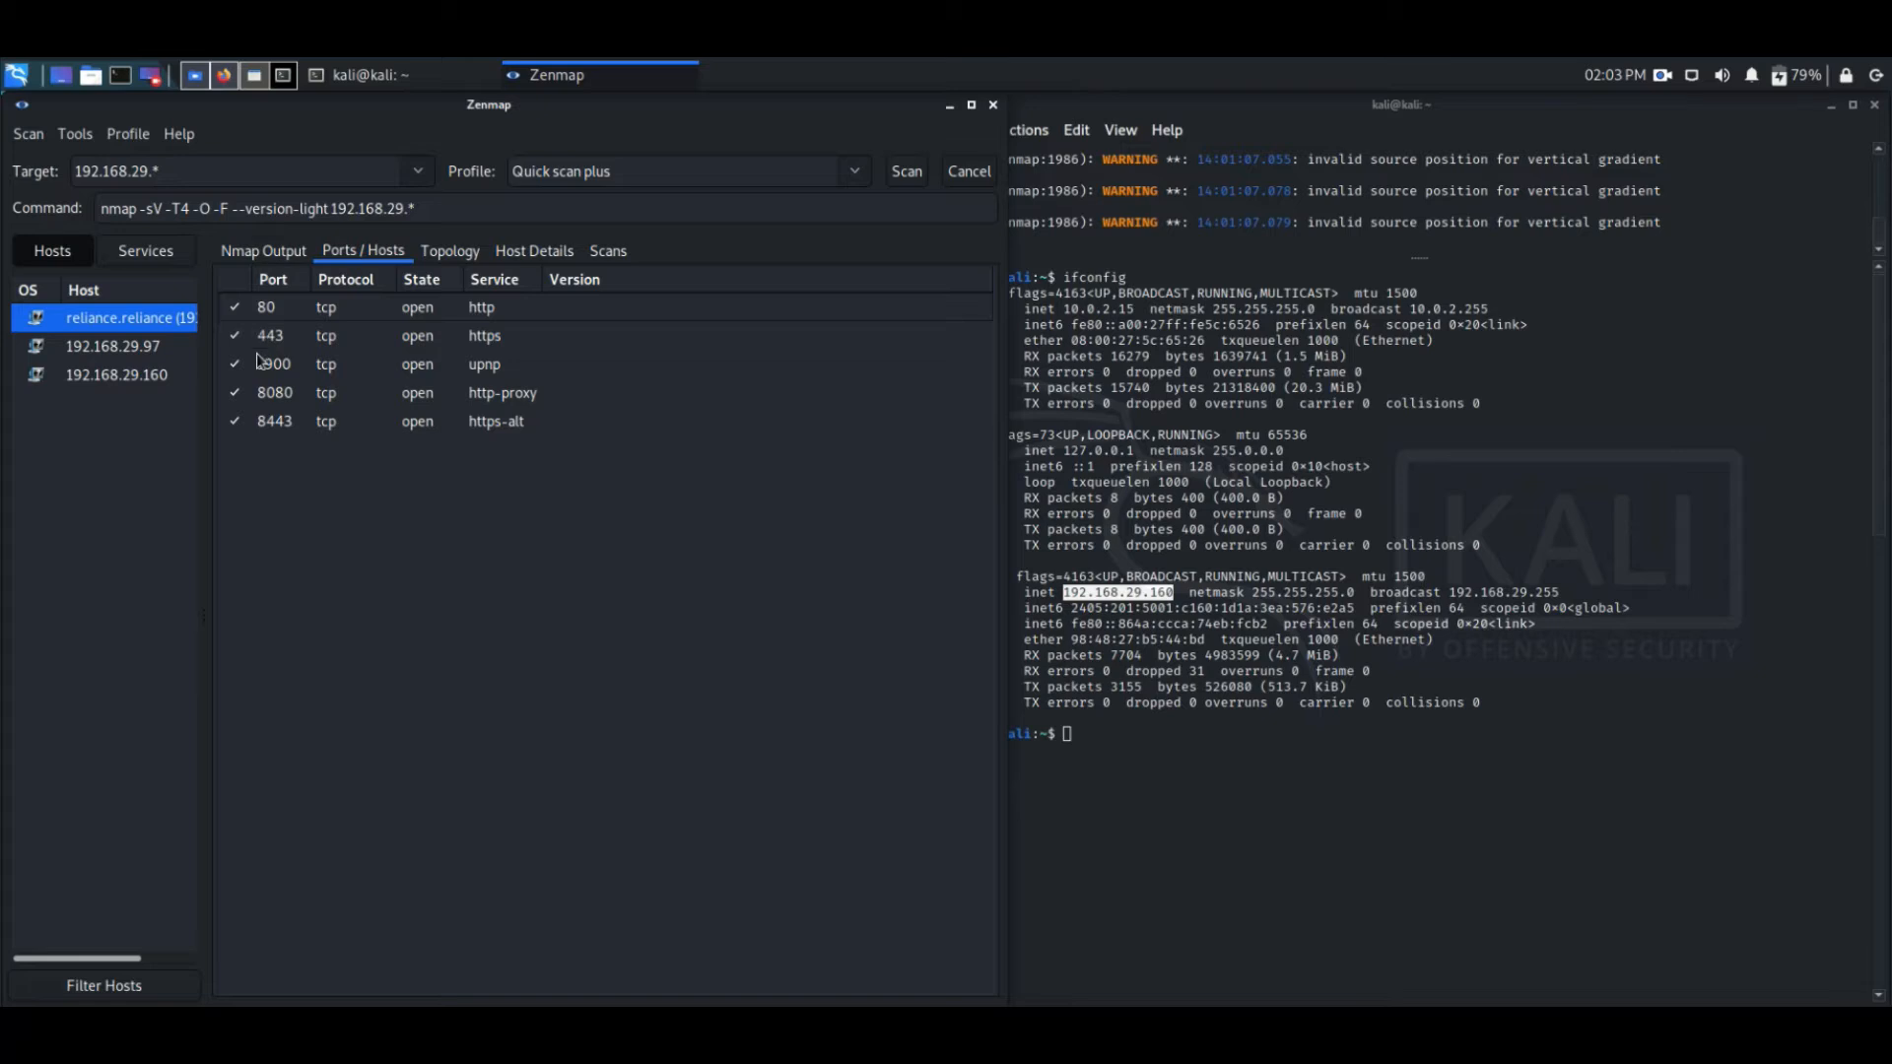
Step: Check the port lists of hosts 192.168.29.97 and 192.168.29.160, and return to the Nmap output
{"action": "left_click", "coordinate": [165, 350]}
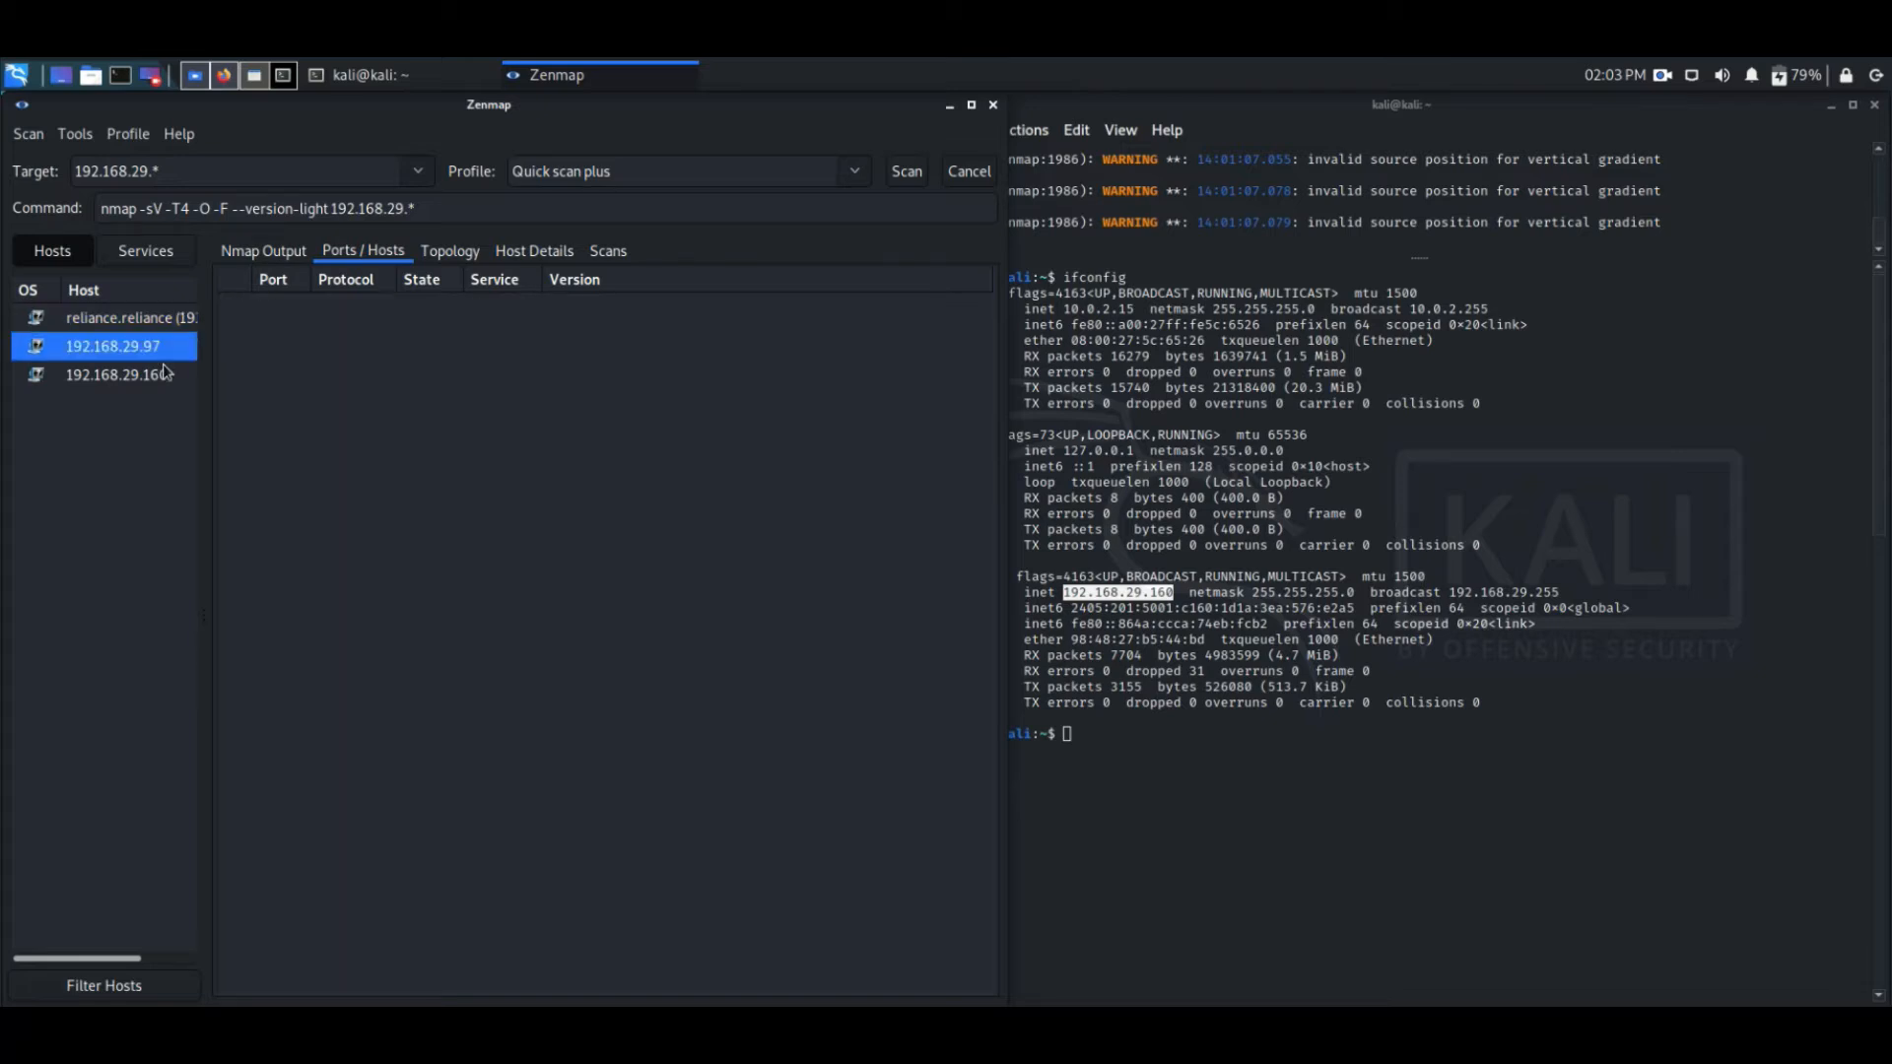
{"action": "left_click", "coordinate": [111, 378]}
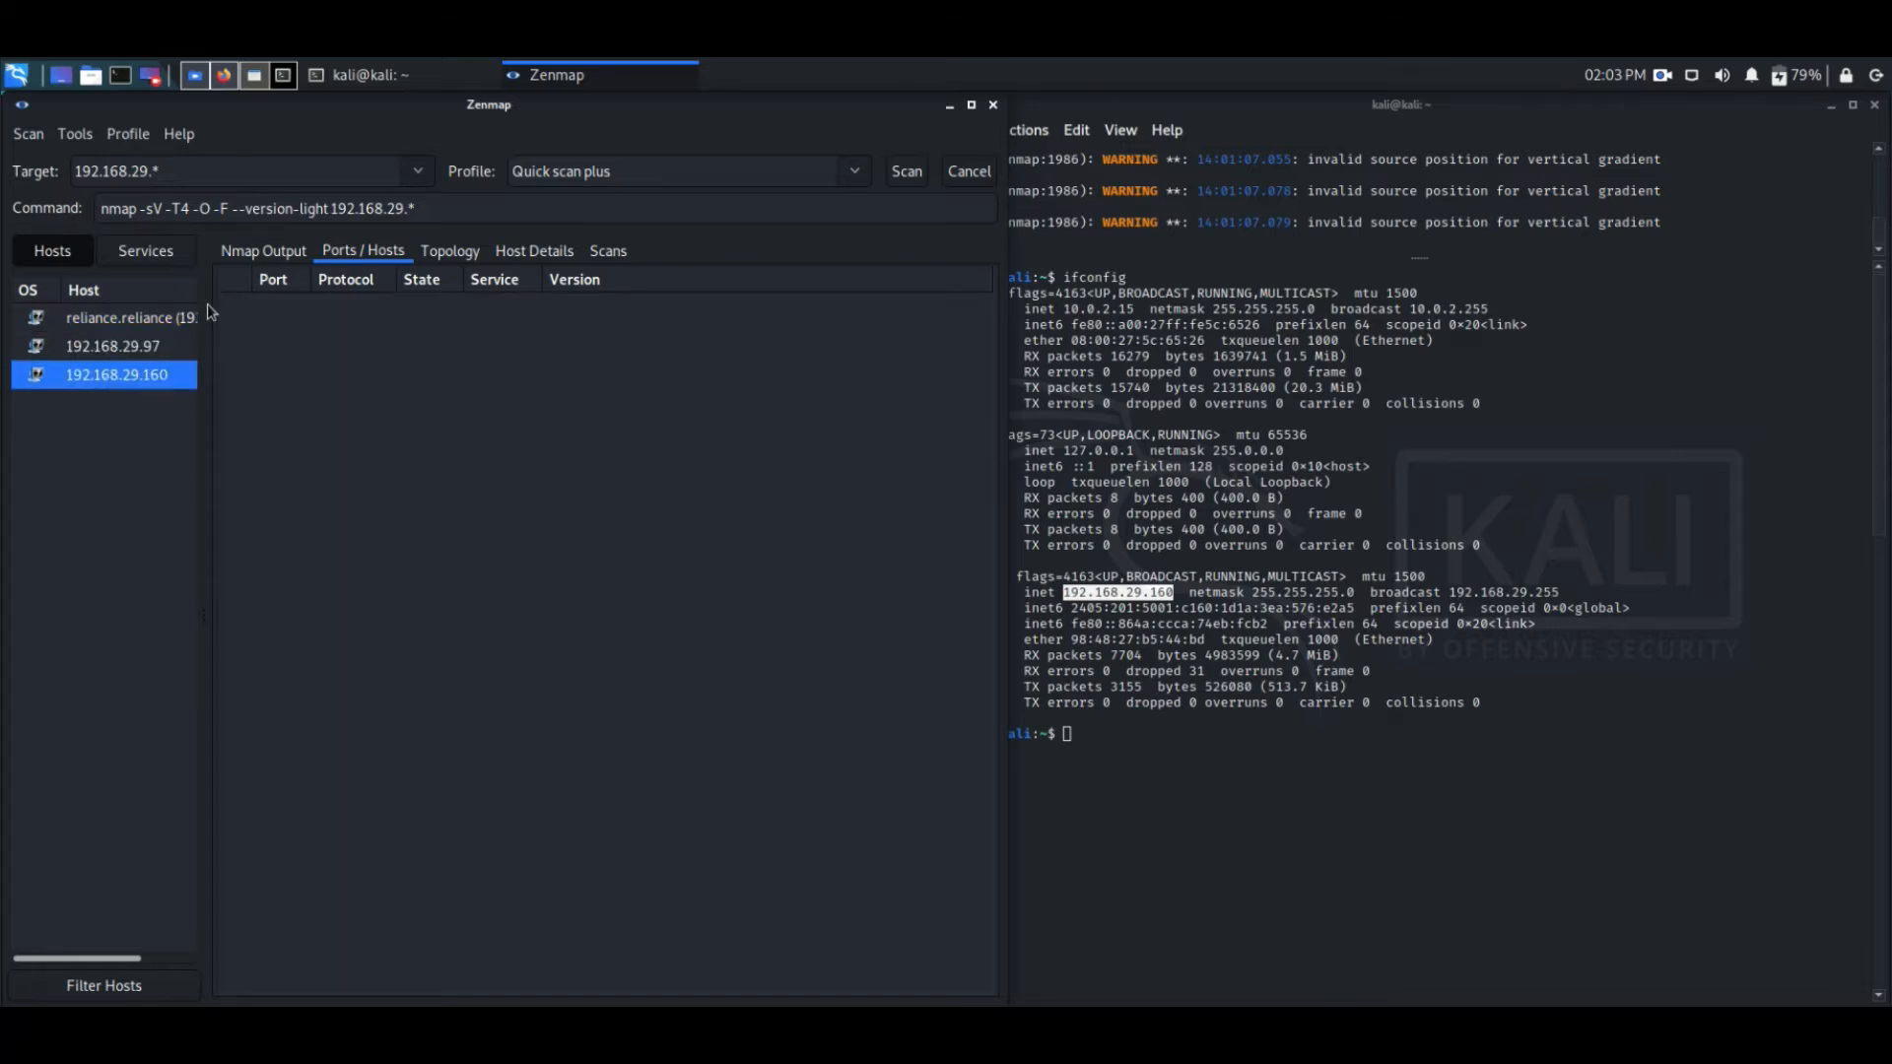
{"action": "left_click", "coordinate": [246, 258]}
{"action": "left_click", "coordinate": [435, 445]}
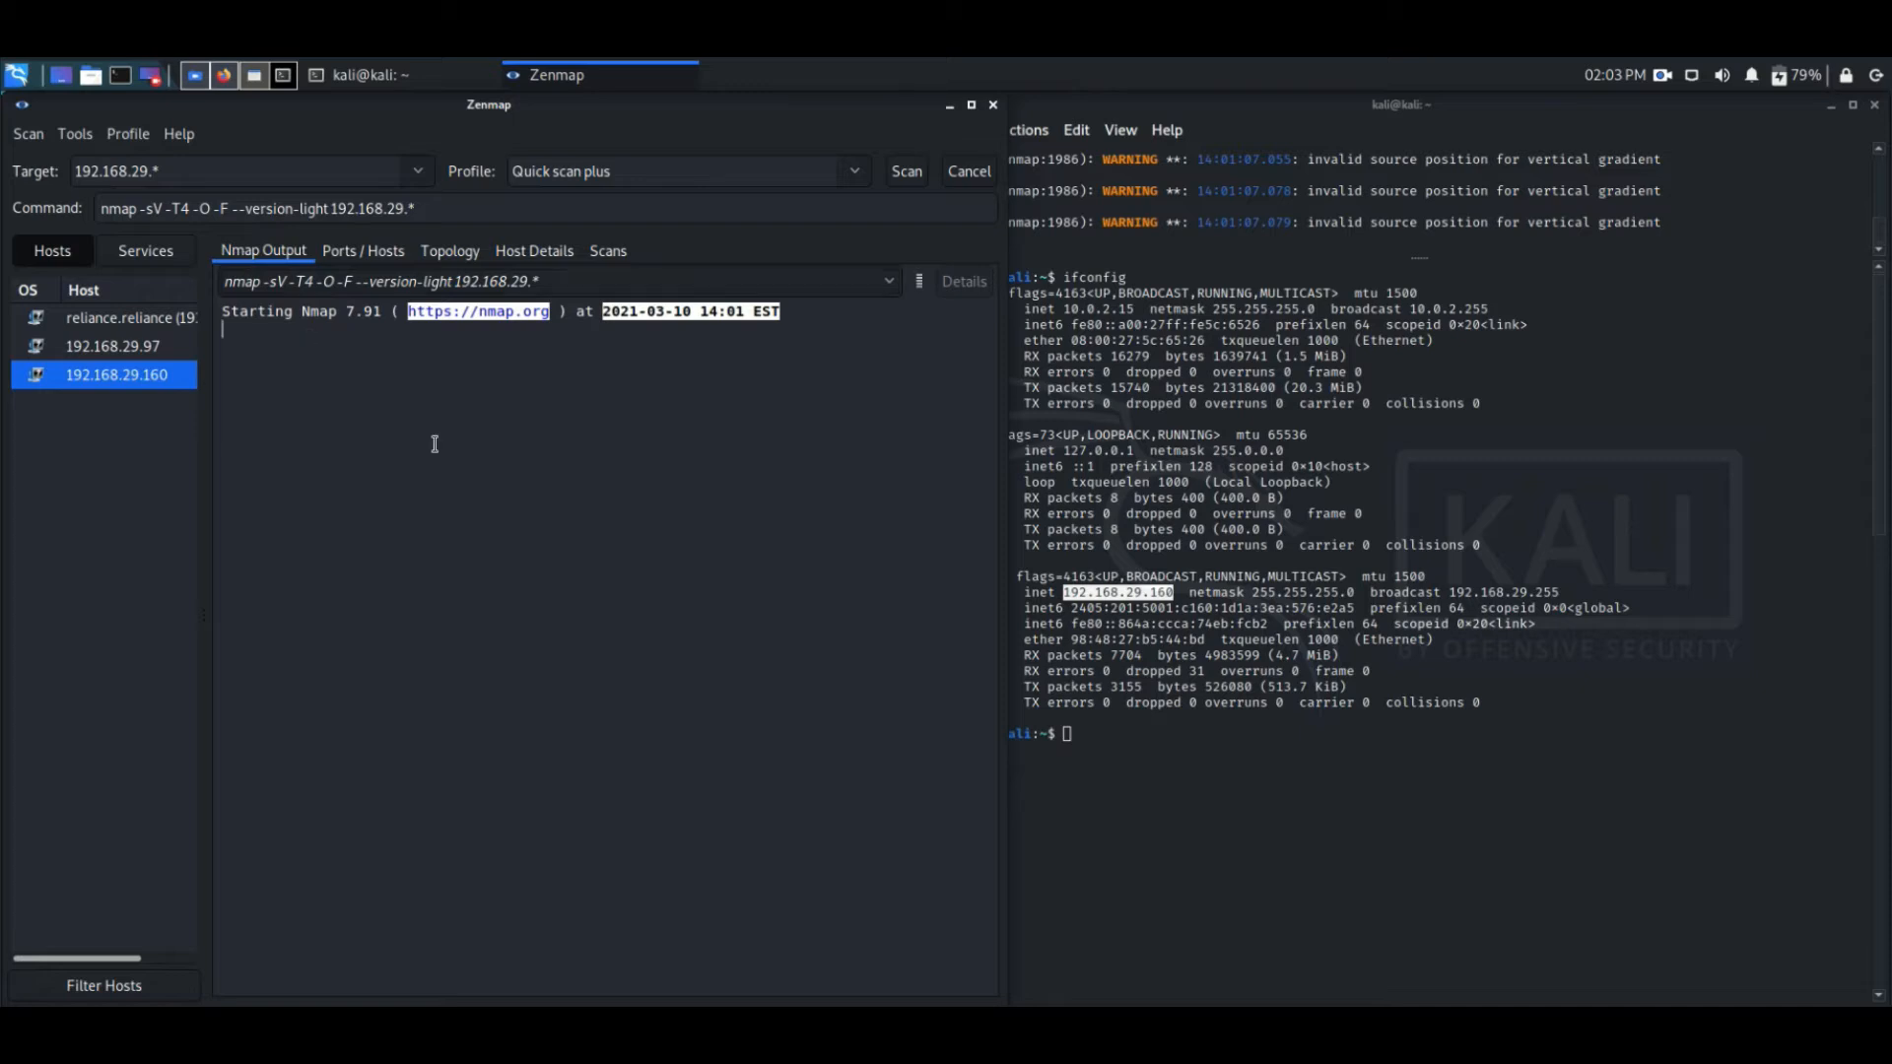
Step: Check the start line of the Nmap output and rerun the Quick scan plus scan on 192.168.29.*
{"action": "left_click", "coordinate": [294, 312]}
{"action": "left_click_drag", "start_coordinate": [782, 314], "coordinate": [213, 323]}
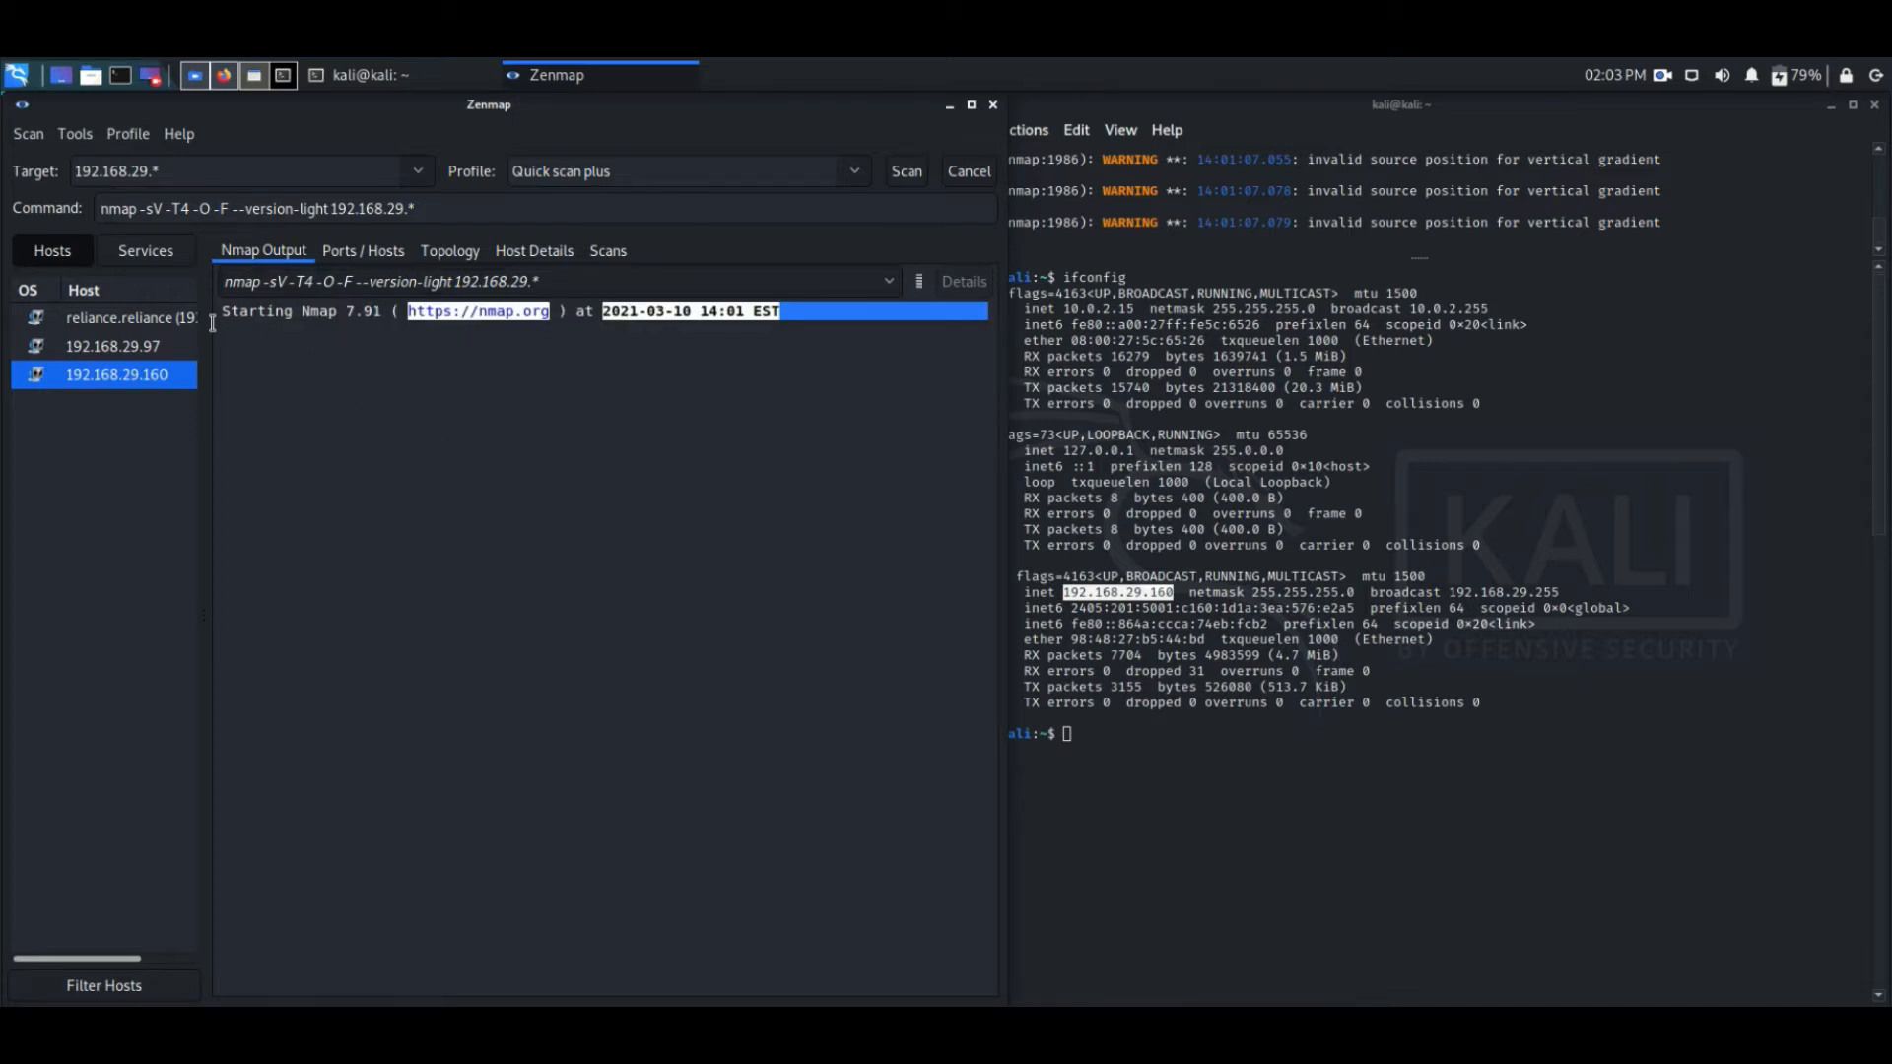
{"action": "left_click", "coordinate": [395, 400]}
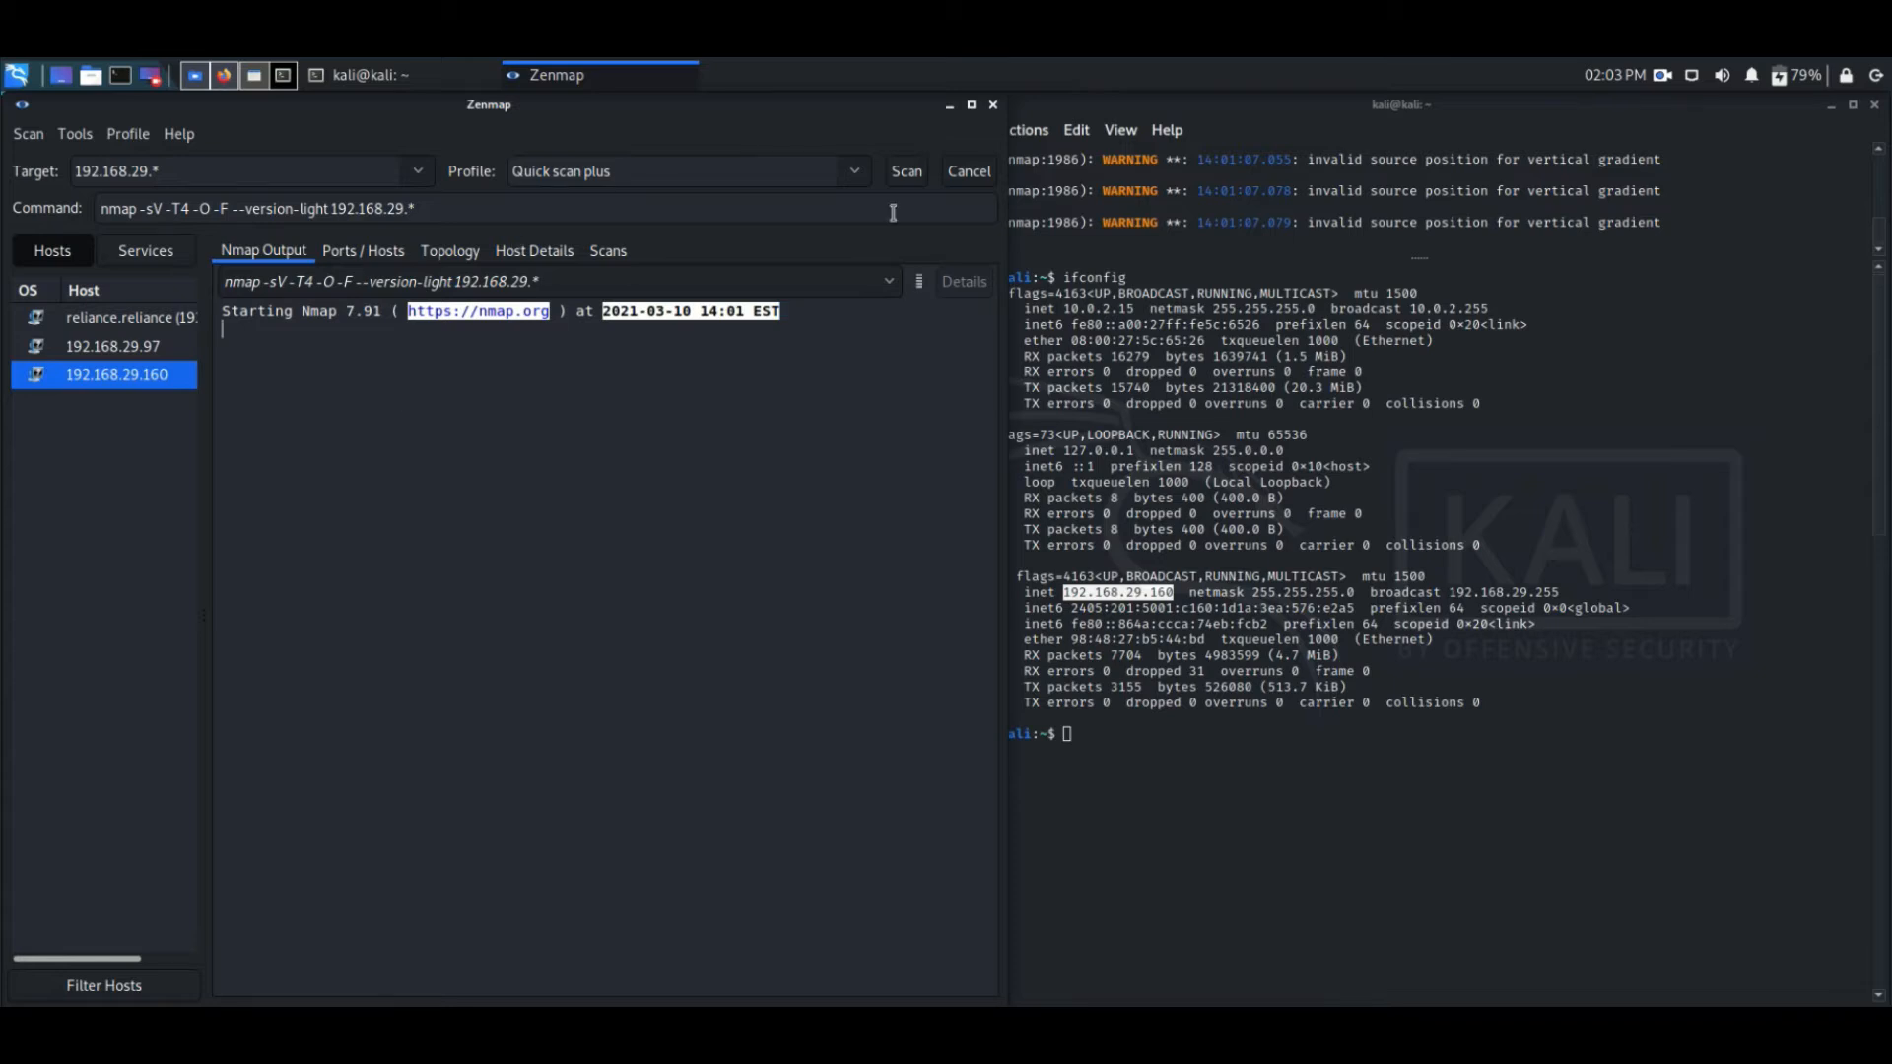
{"action": "left_click", "coordinate": [905, 172]}
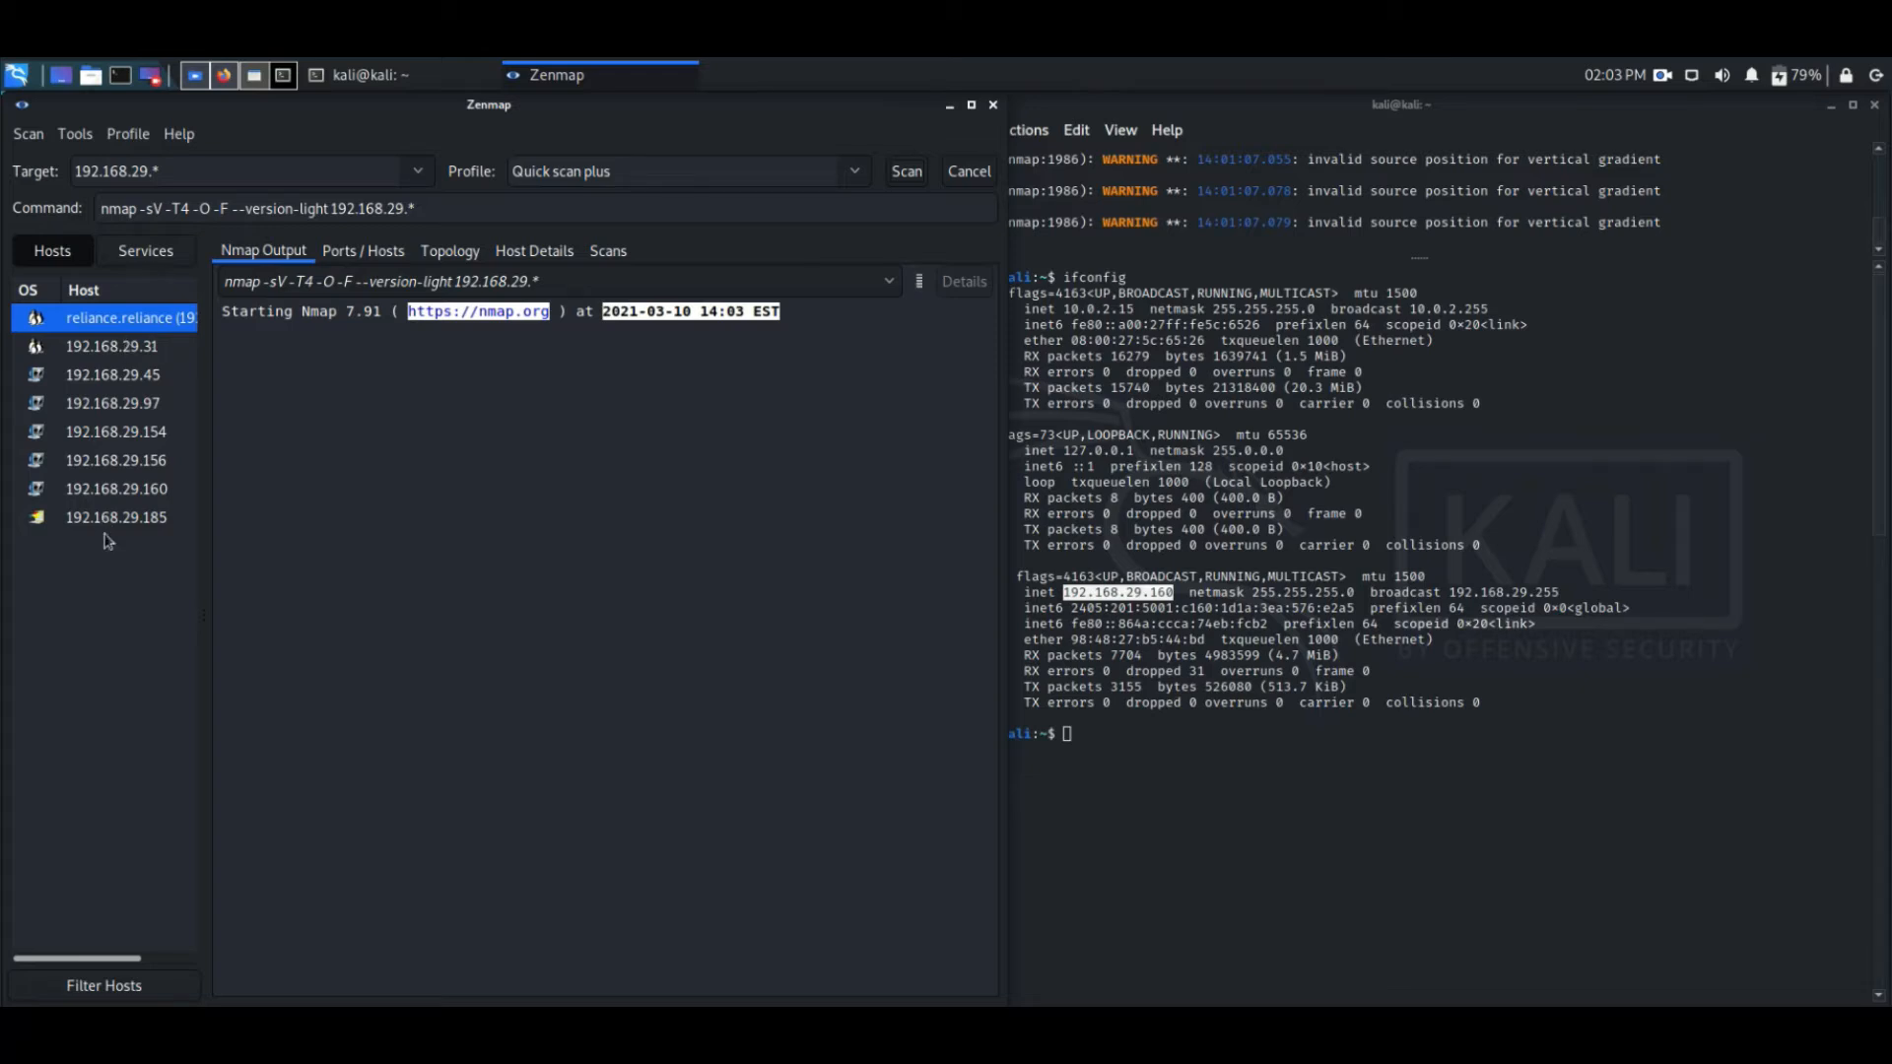
Step: Review the ports, services and versions of each discovered host, from reliance.reliance through 192.168.29.185
{"action": "left_click", "coordinate": [374, 258]}
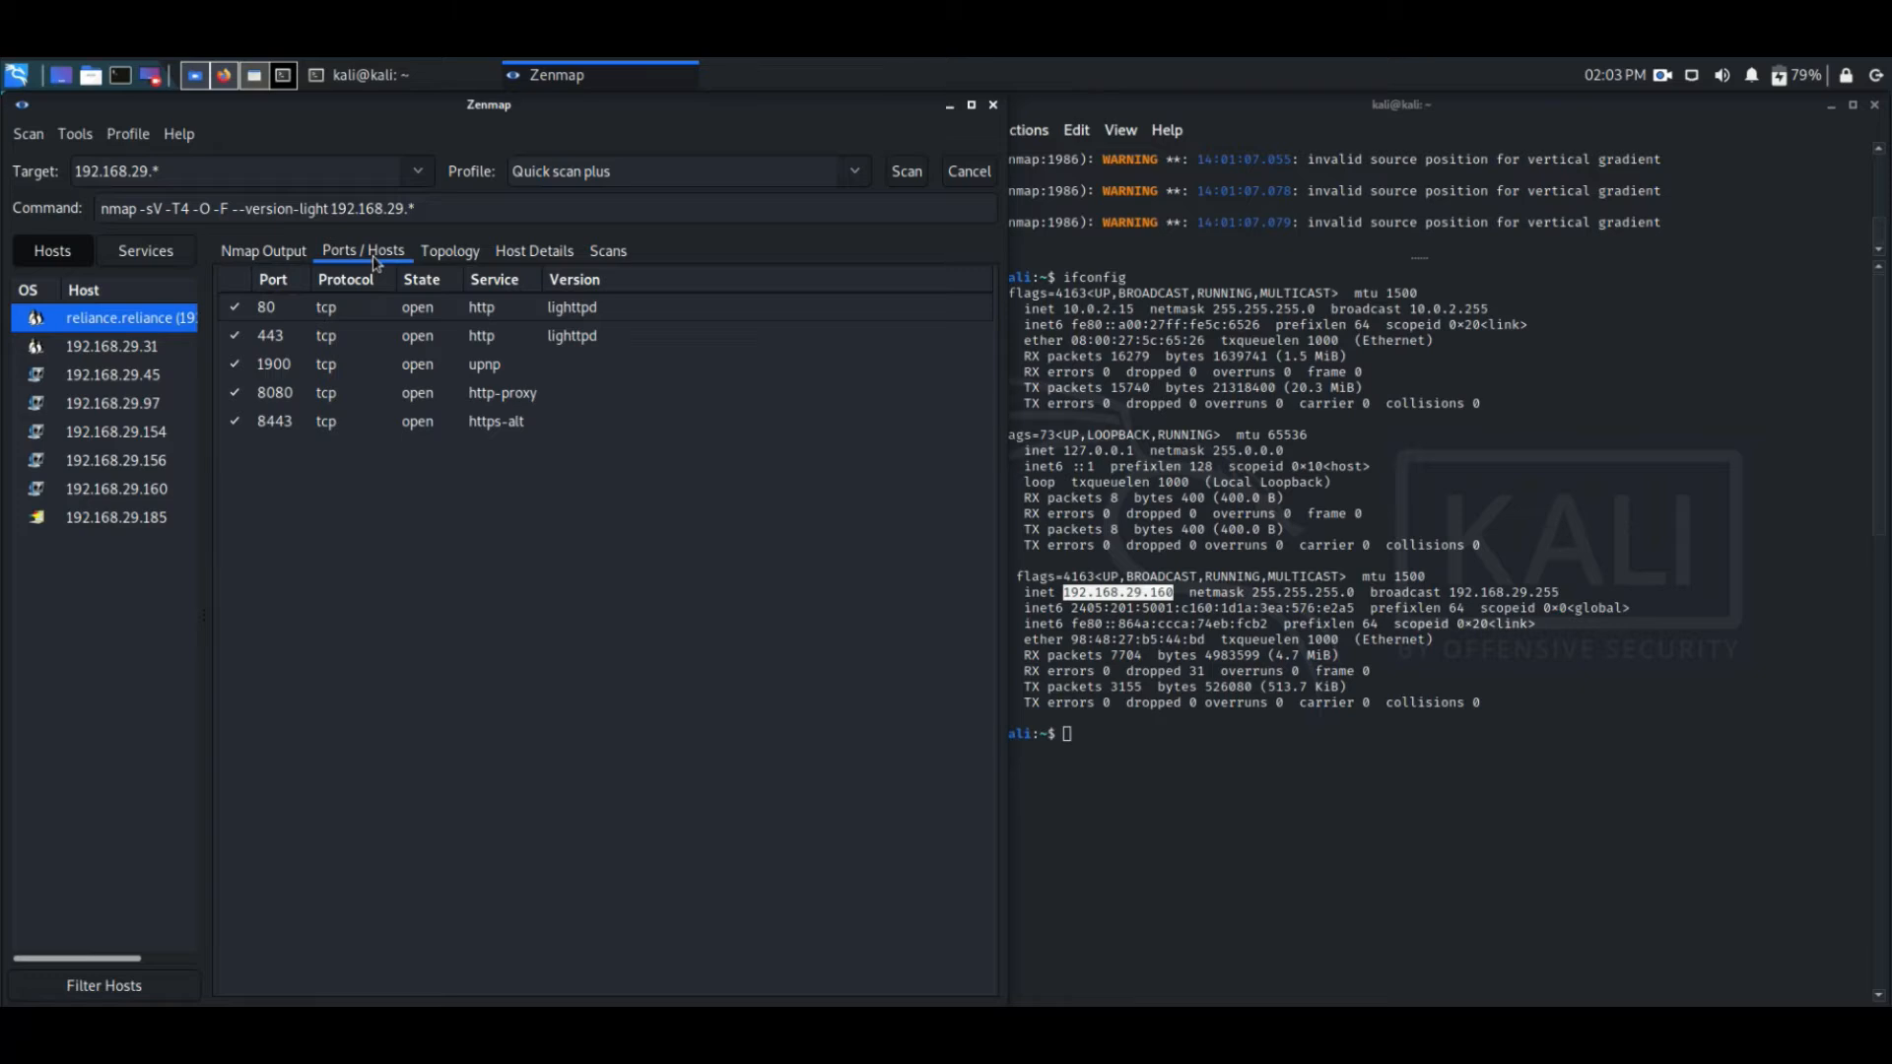
{"action": "left_click", "coordinate": [159, 348]}
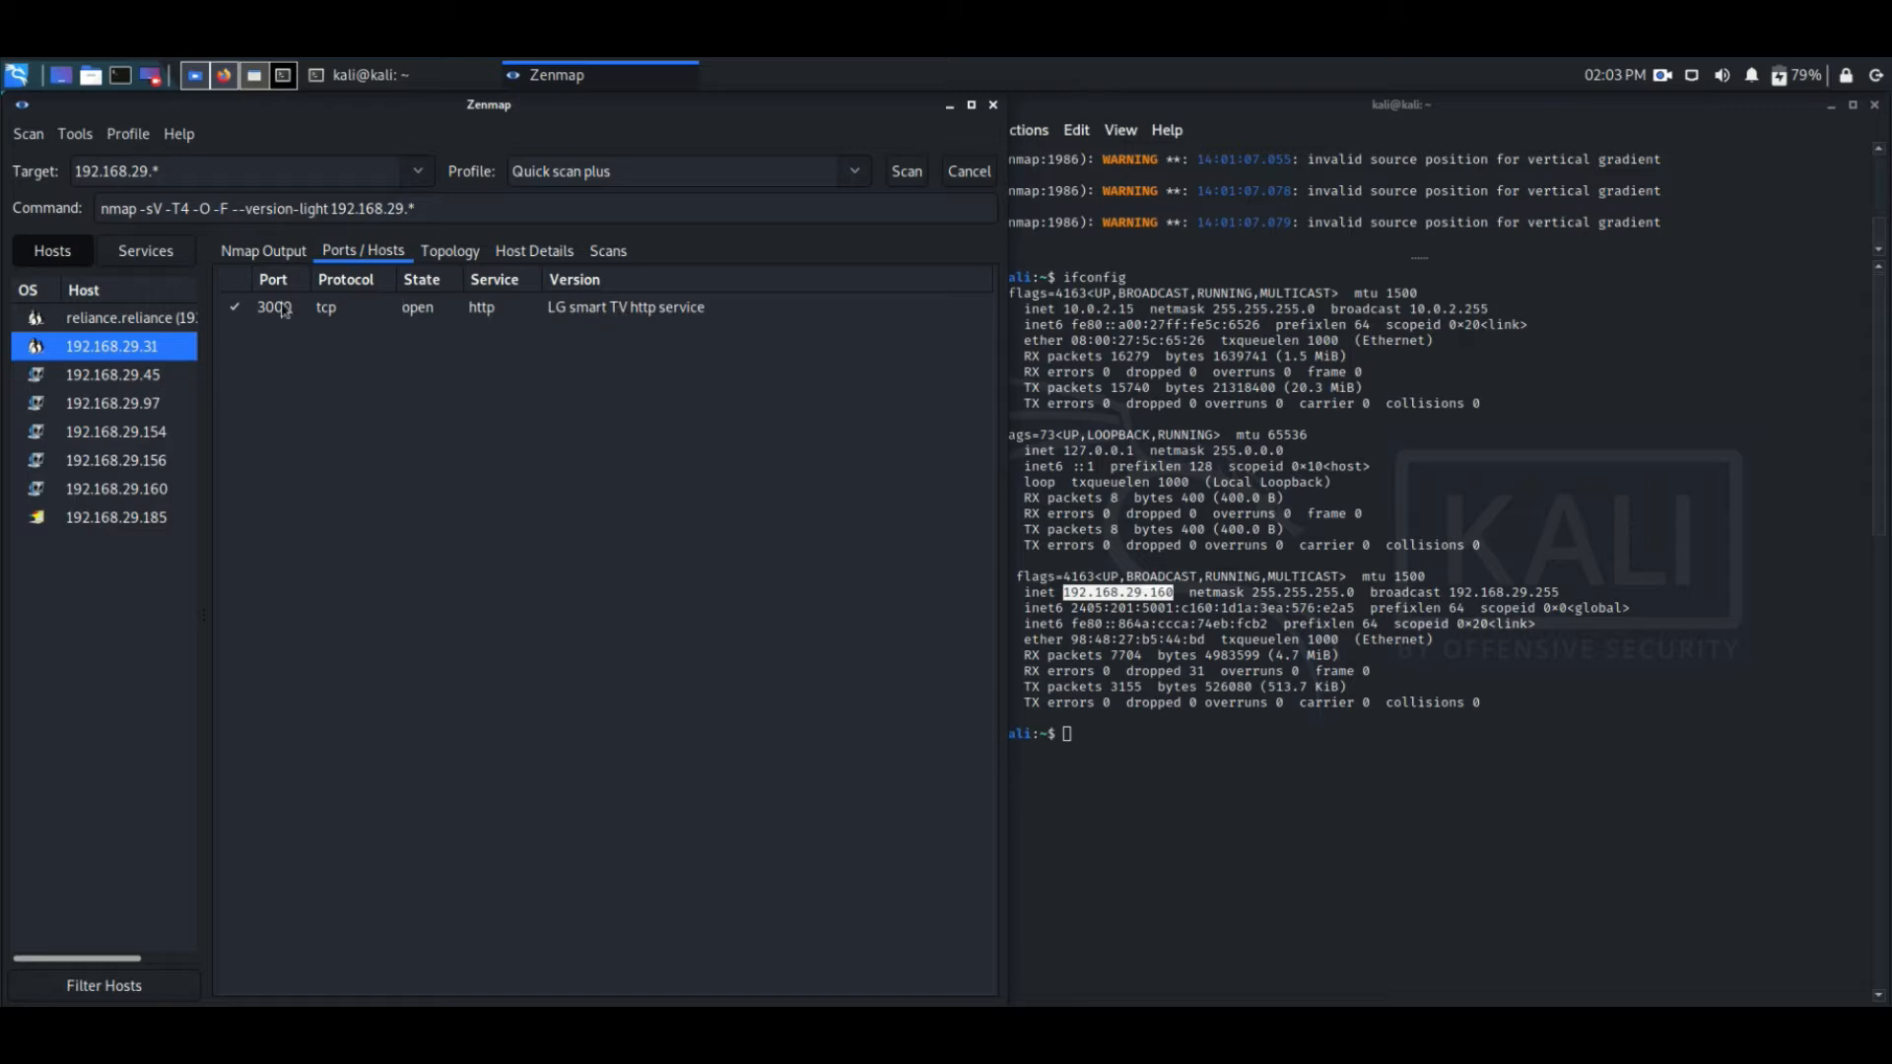
{"action": "left_click", "coordinate": [126, 382]}
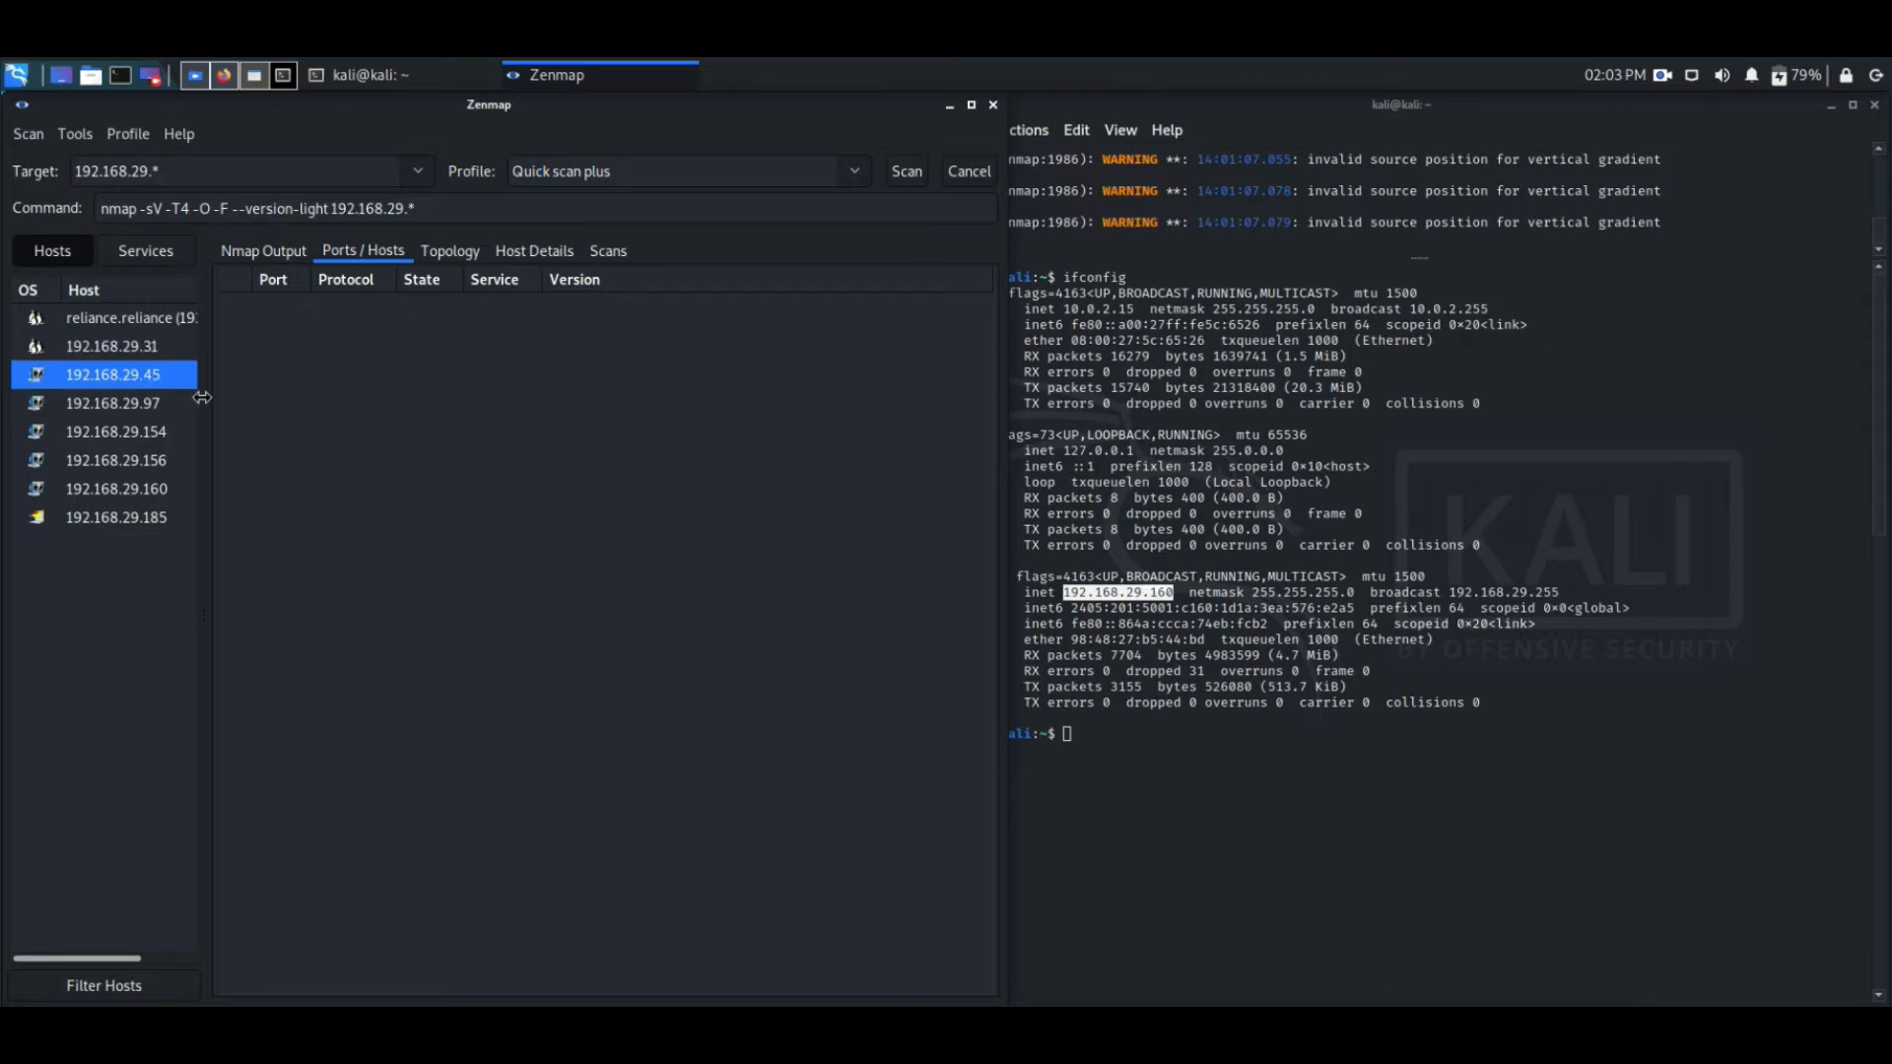
{"action": "left_click", "coordinate": [151, 408]}
{"action": "left_click", "coordinate": [156, 434]}
{"action": "left_click", "coordinate": [154, 459]}
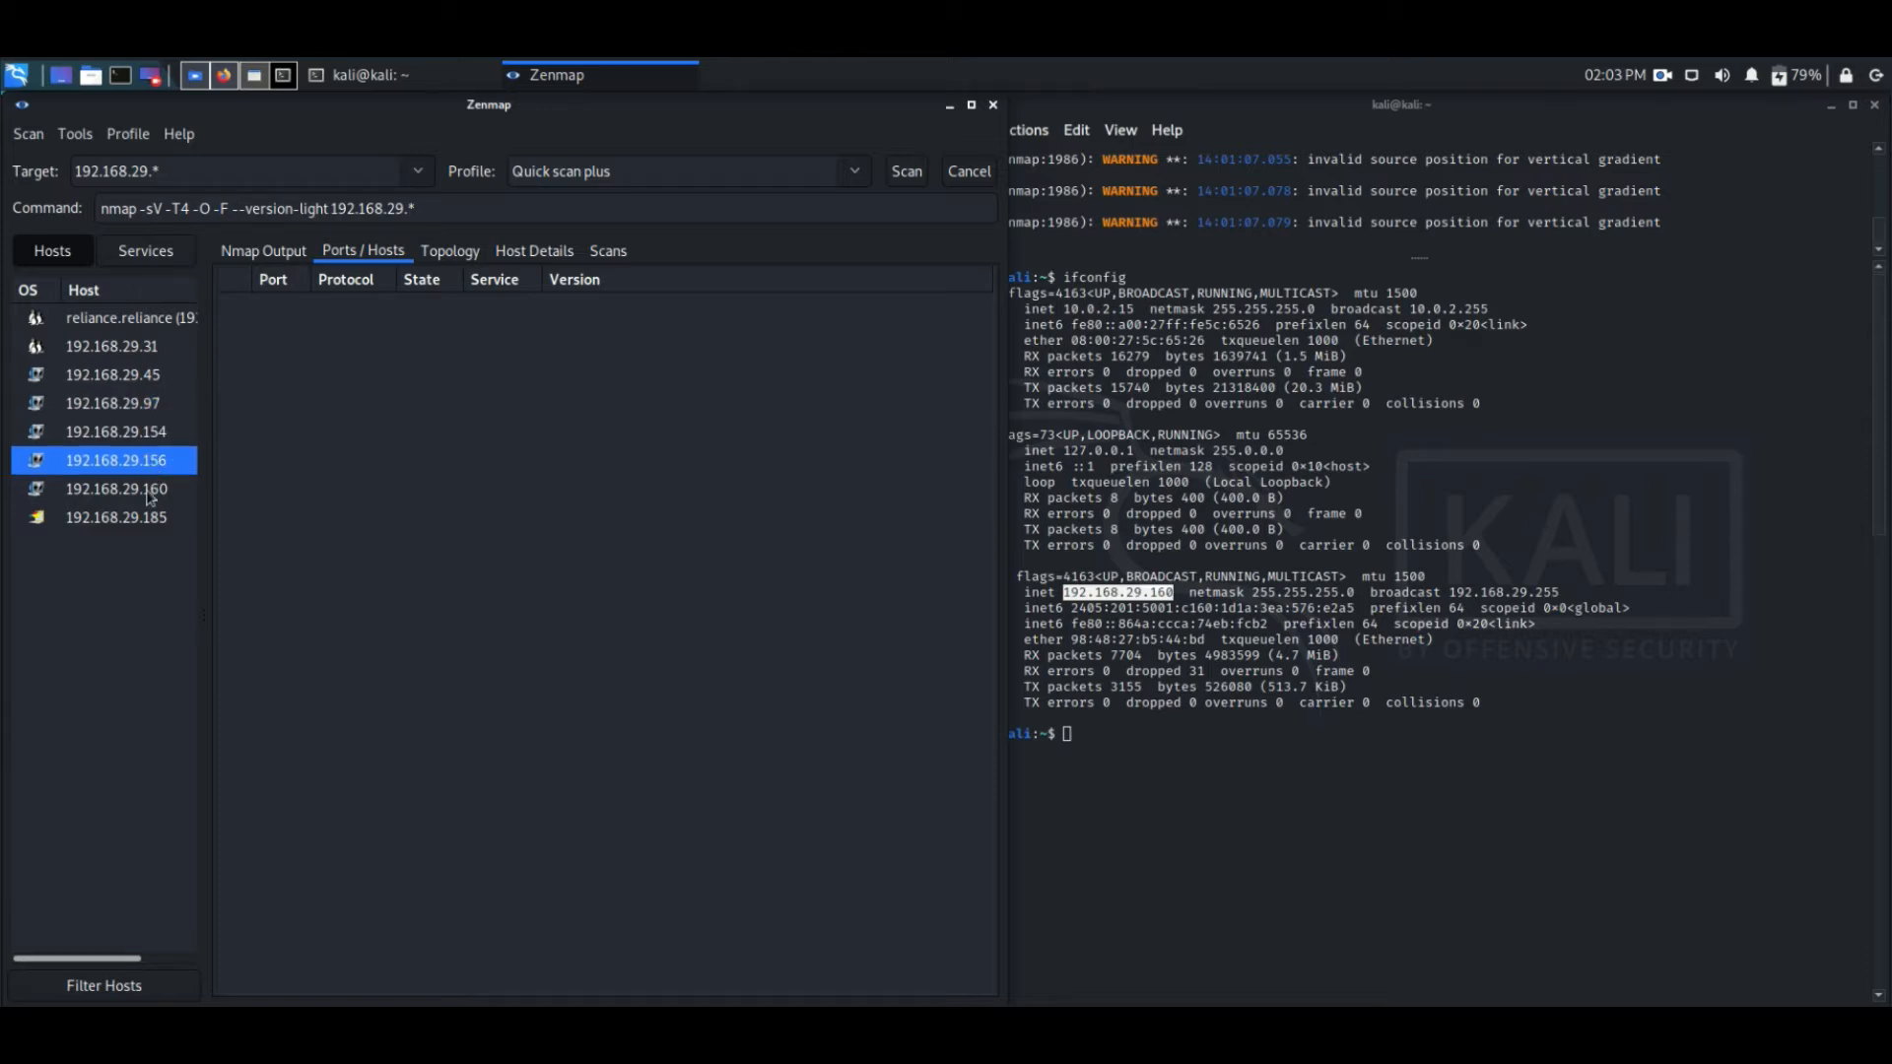
{"action": "left_click", "coordinate": [151, 490]}
{"action": "left_click", "coordinate": [139, 527]}
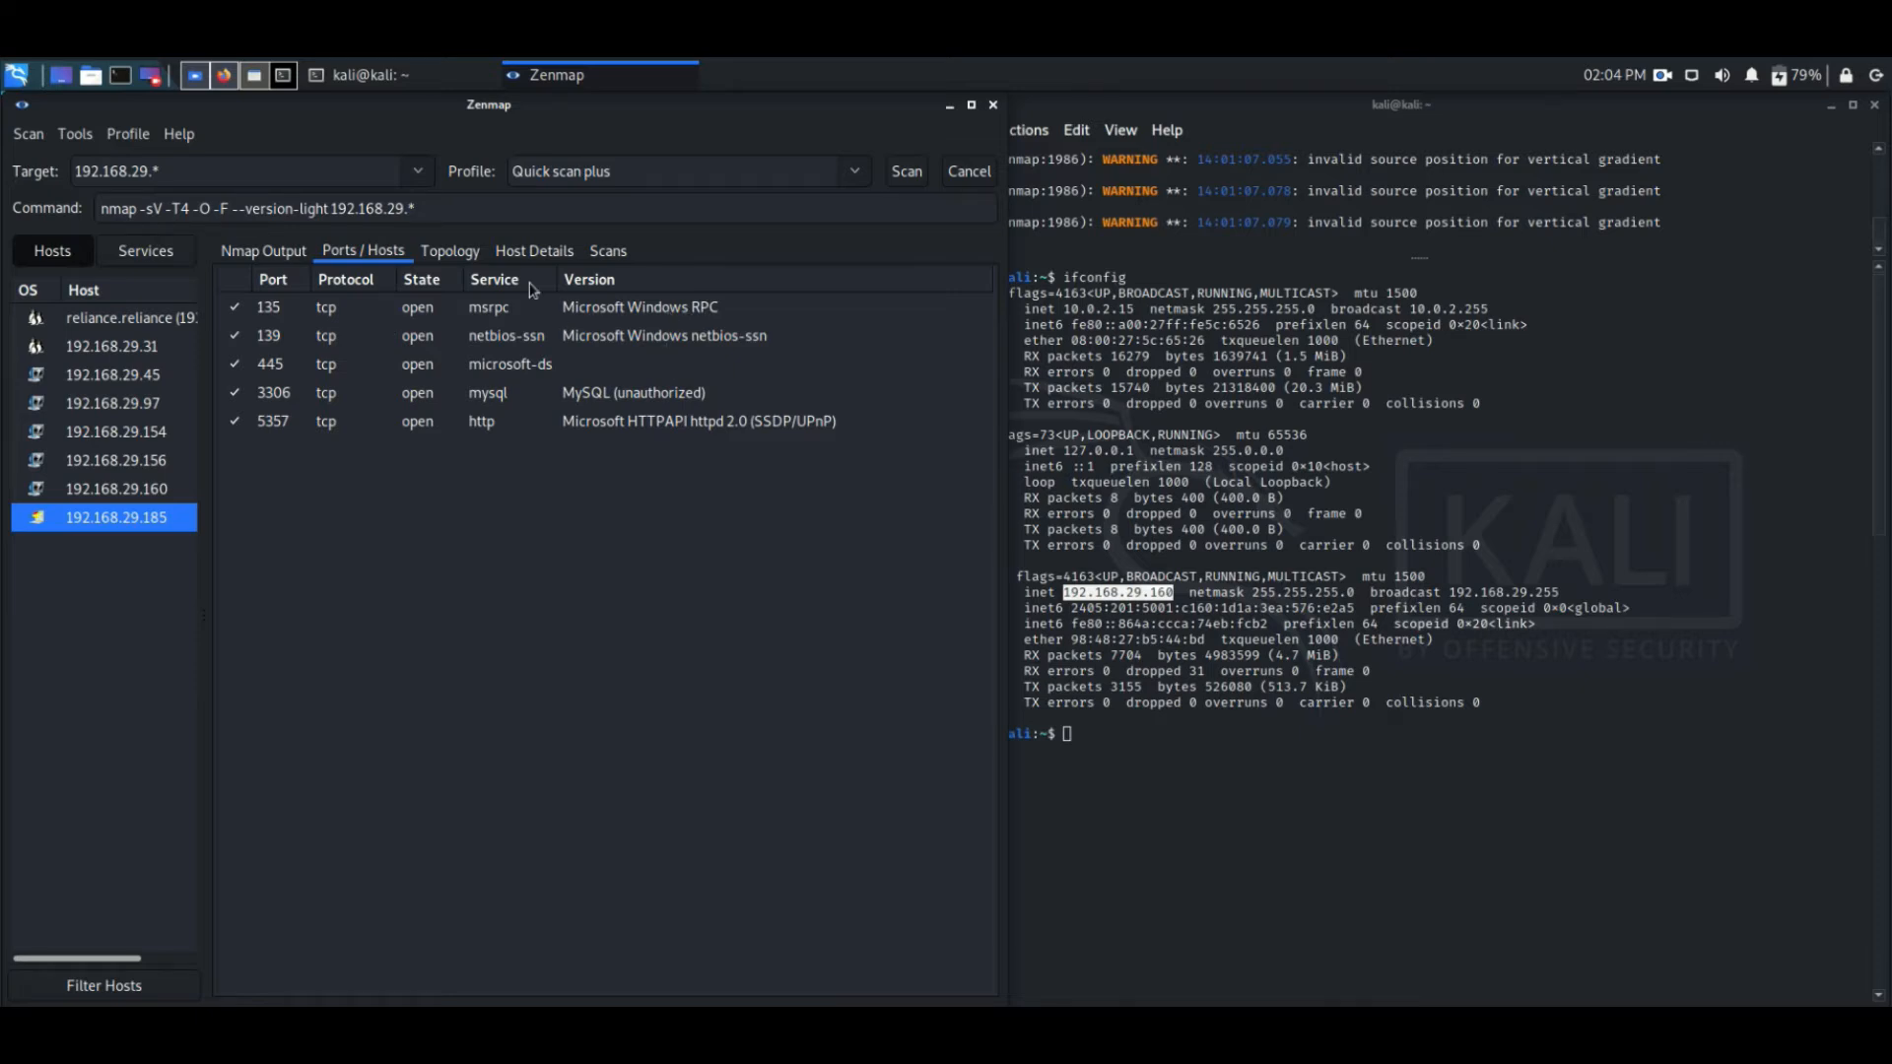
Step: View the network topology map, trying the fisheye magnification and displaying the map controls
{"action": "left_click", "coordinate": [450, 251]}
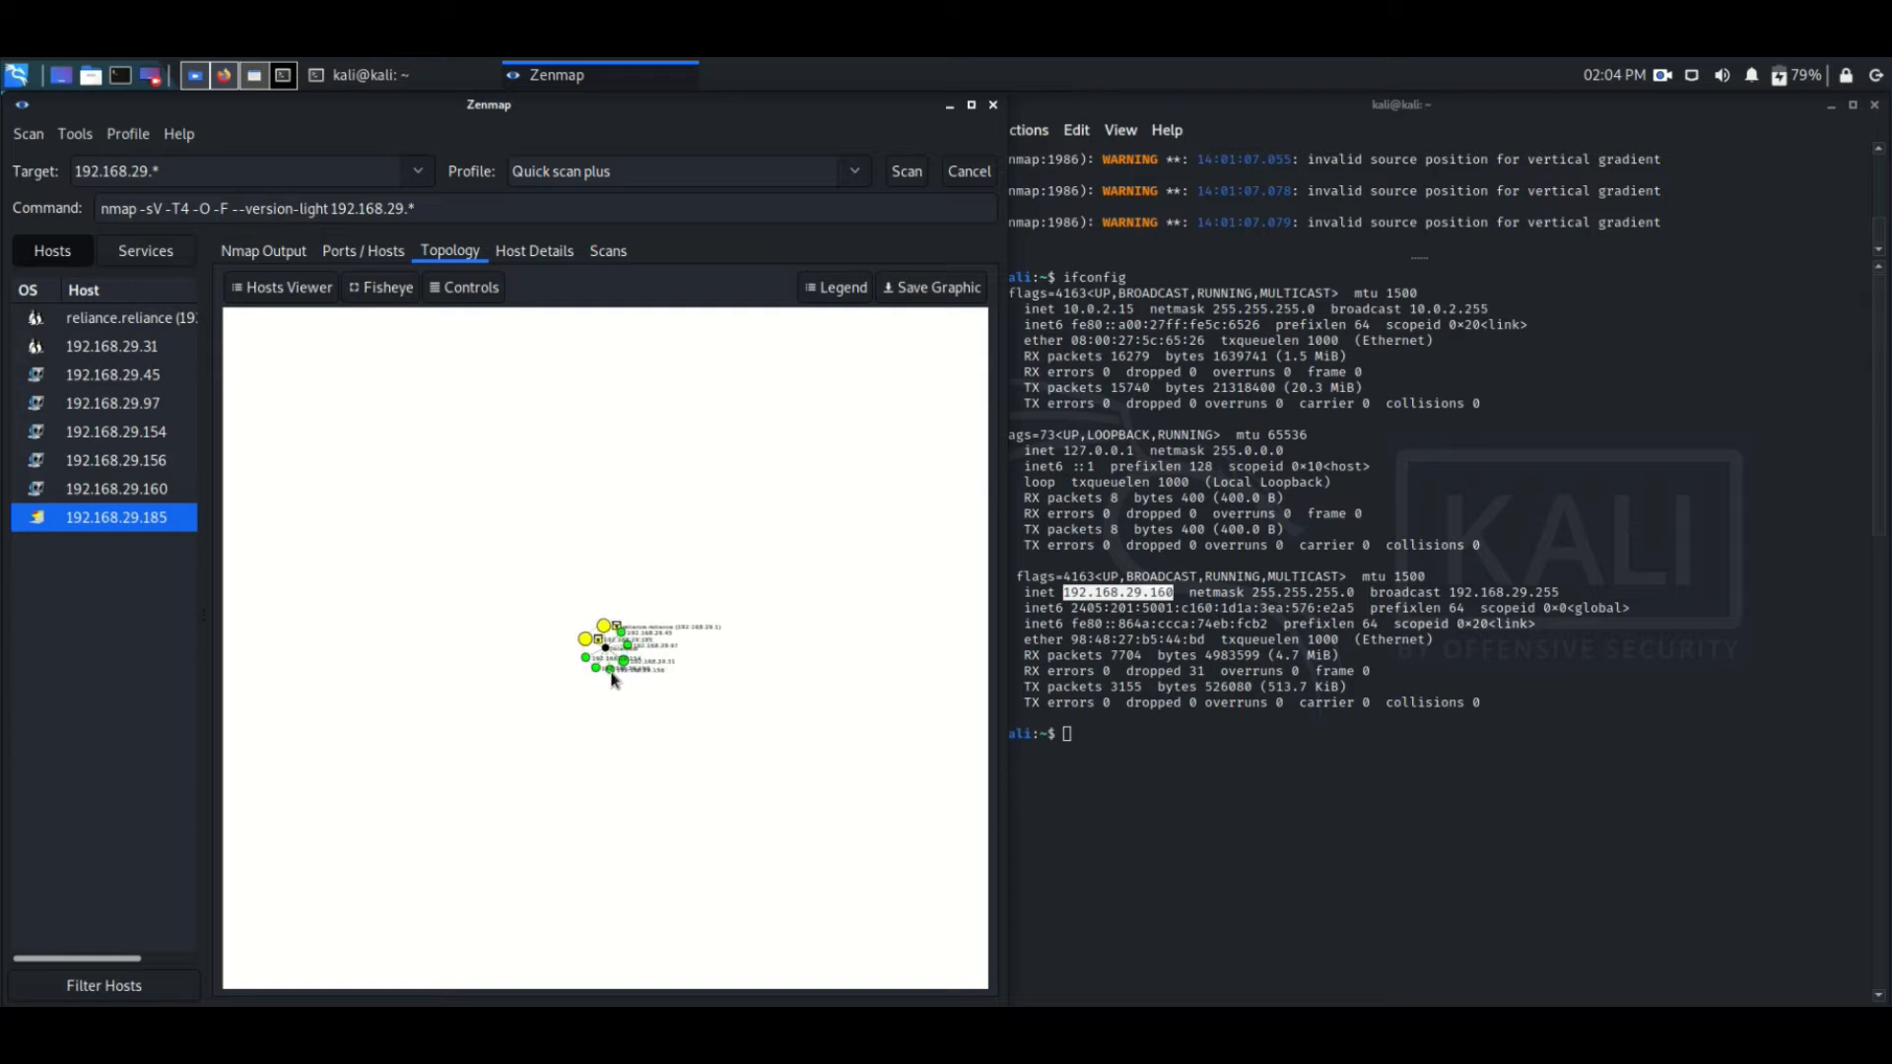
{"action": "left_click", "coordinate": [382, 288]}
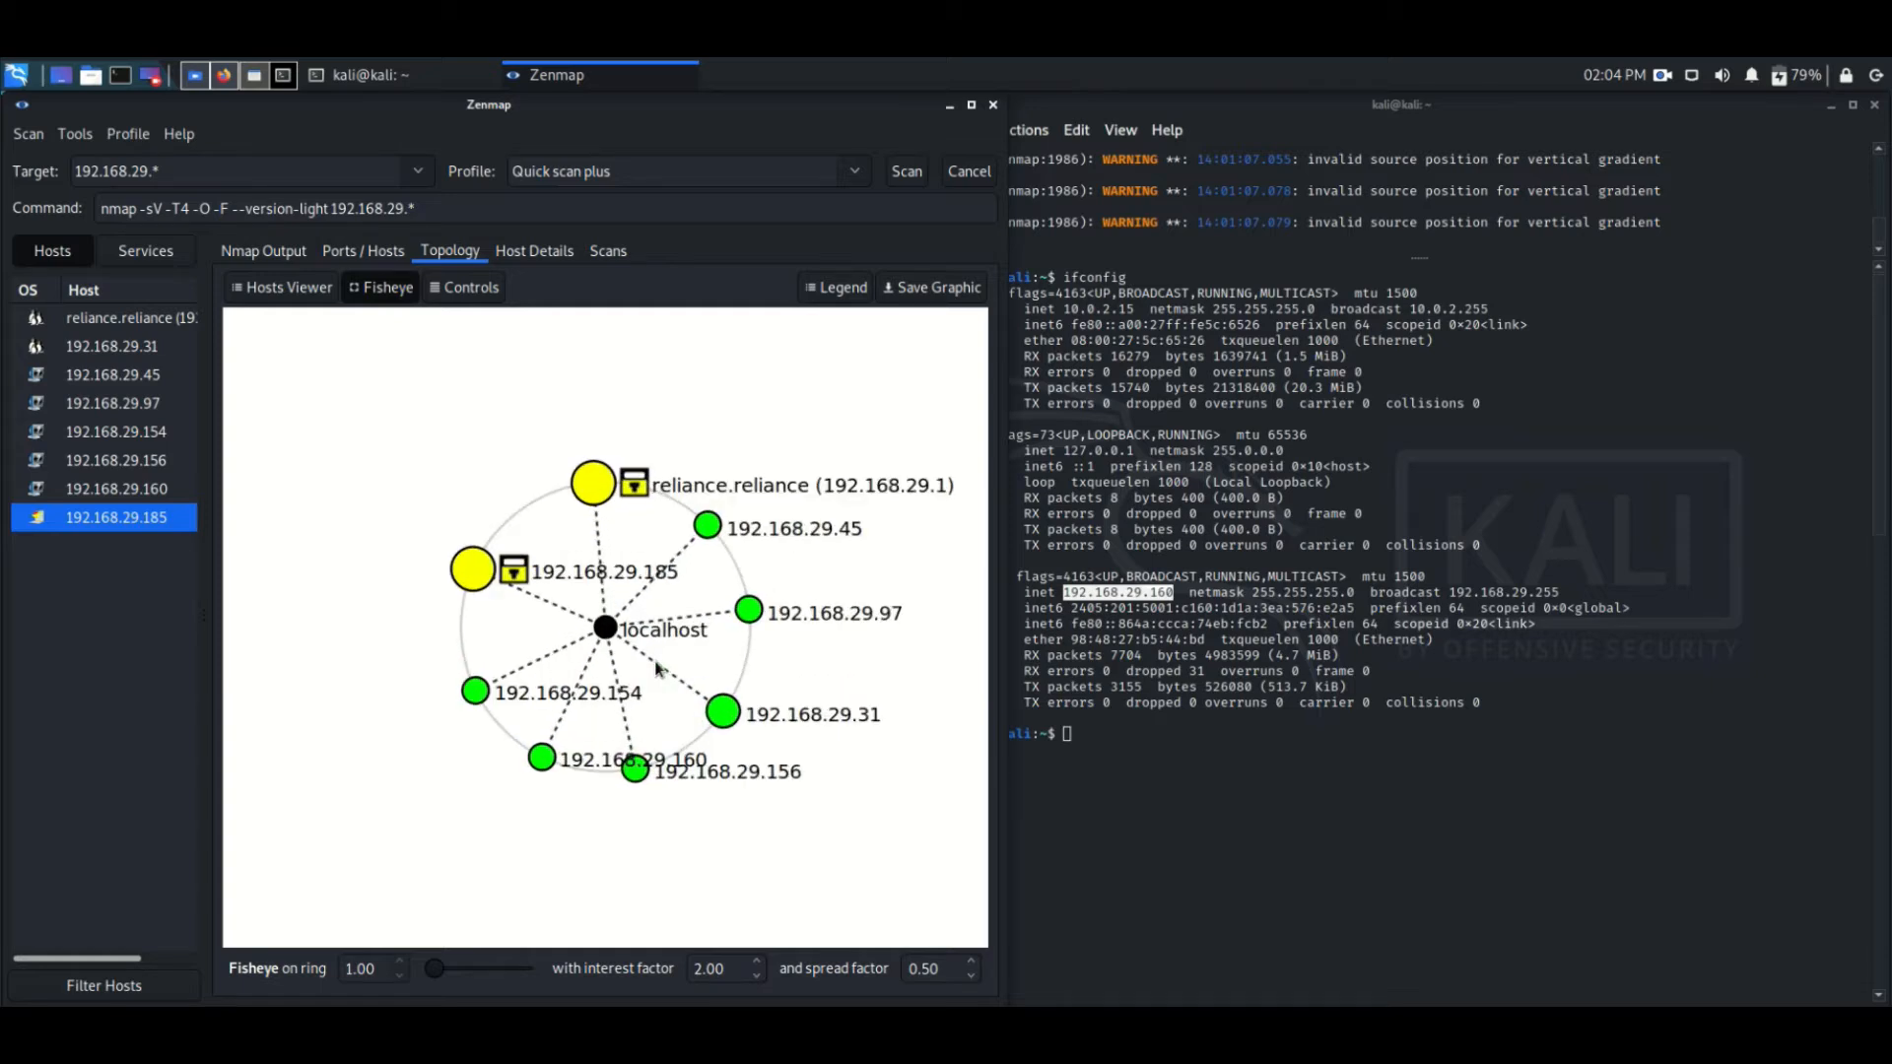
{"action": "left_click", "coordinate": [465, 287]}
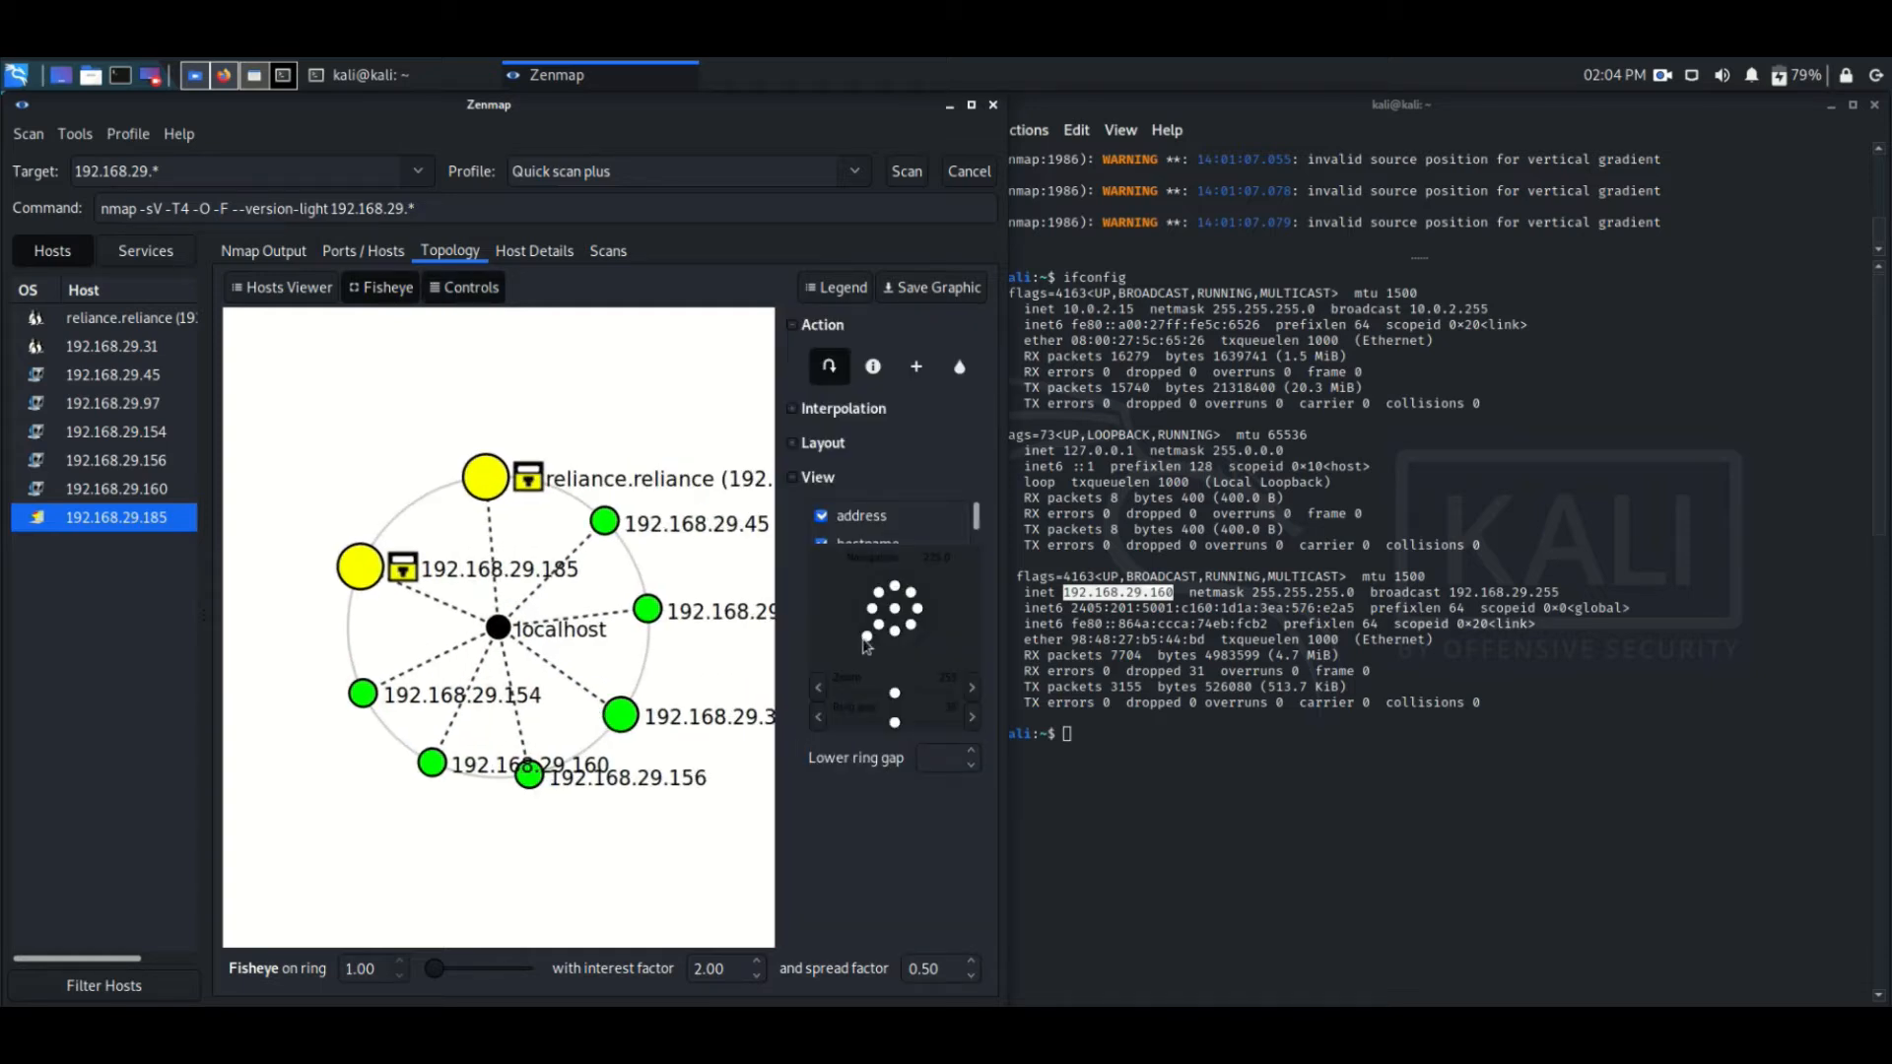
{"action": "left_click", "coordinate": [385, 287]}
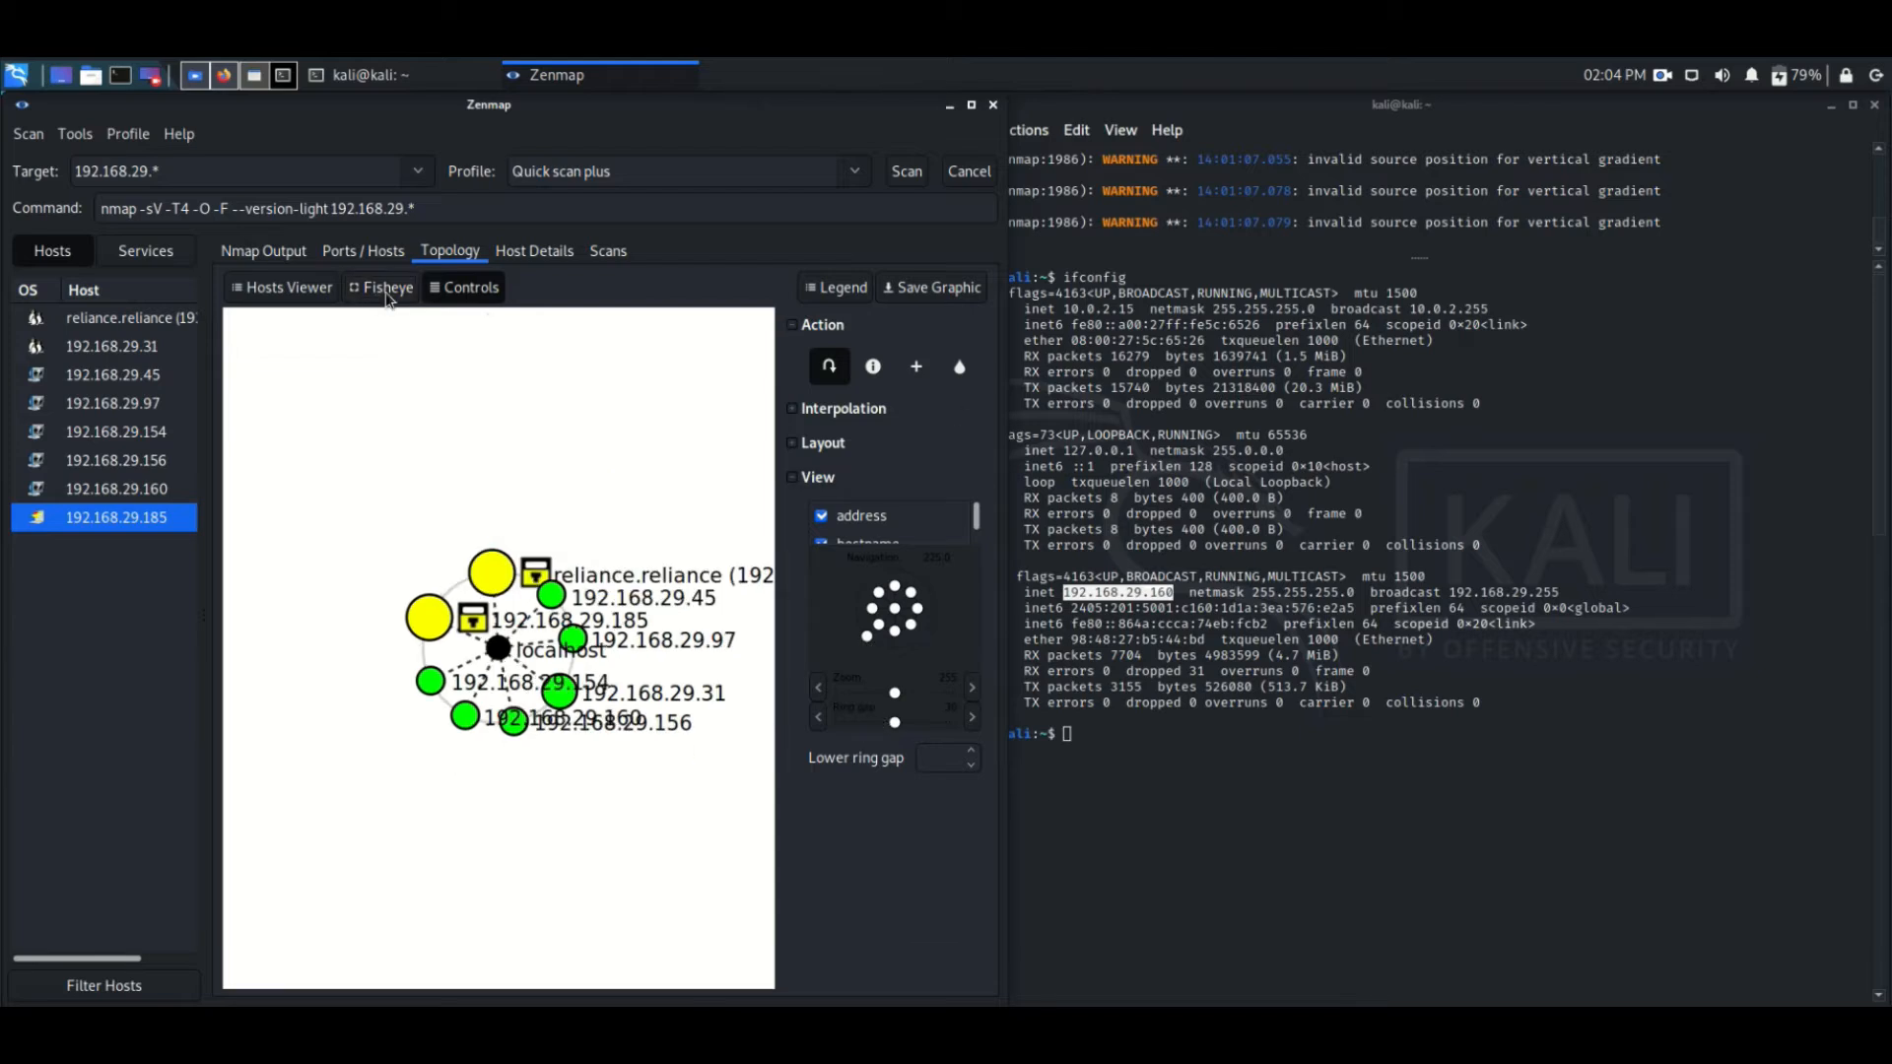
Step: Look at the Hosts Viewer and the topology legend, closing each after viewing
{"action": "left_click", "coordinate": [276, 289]}
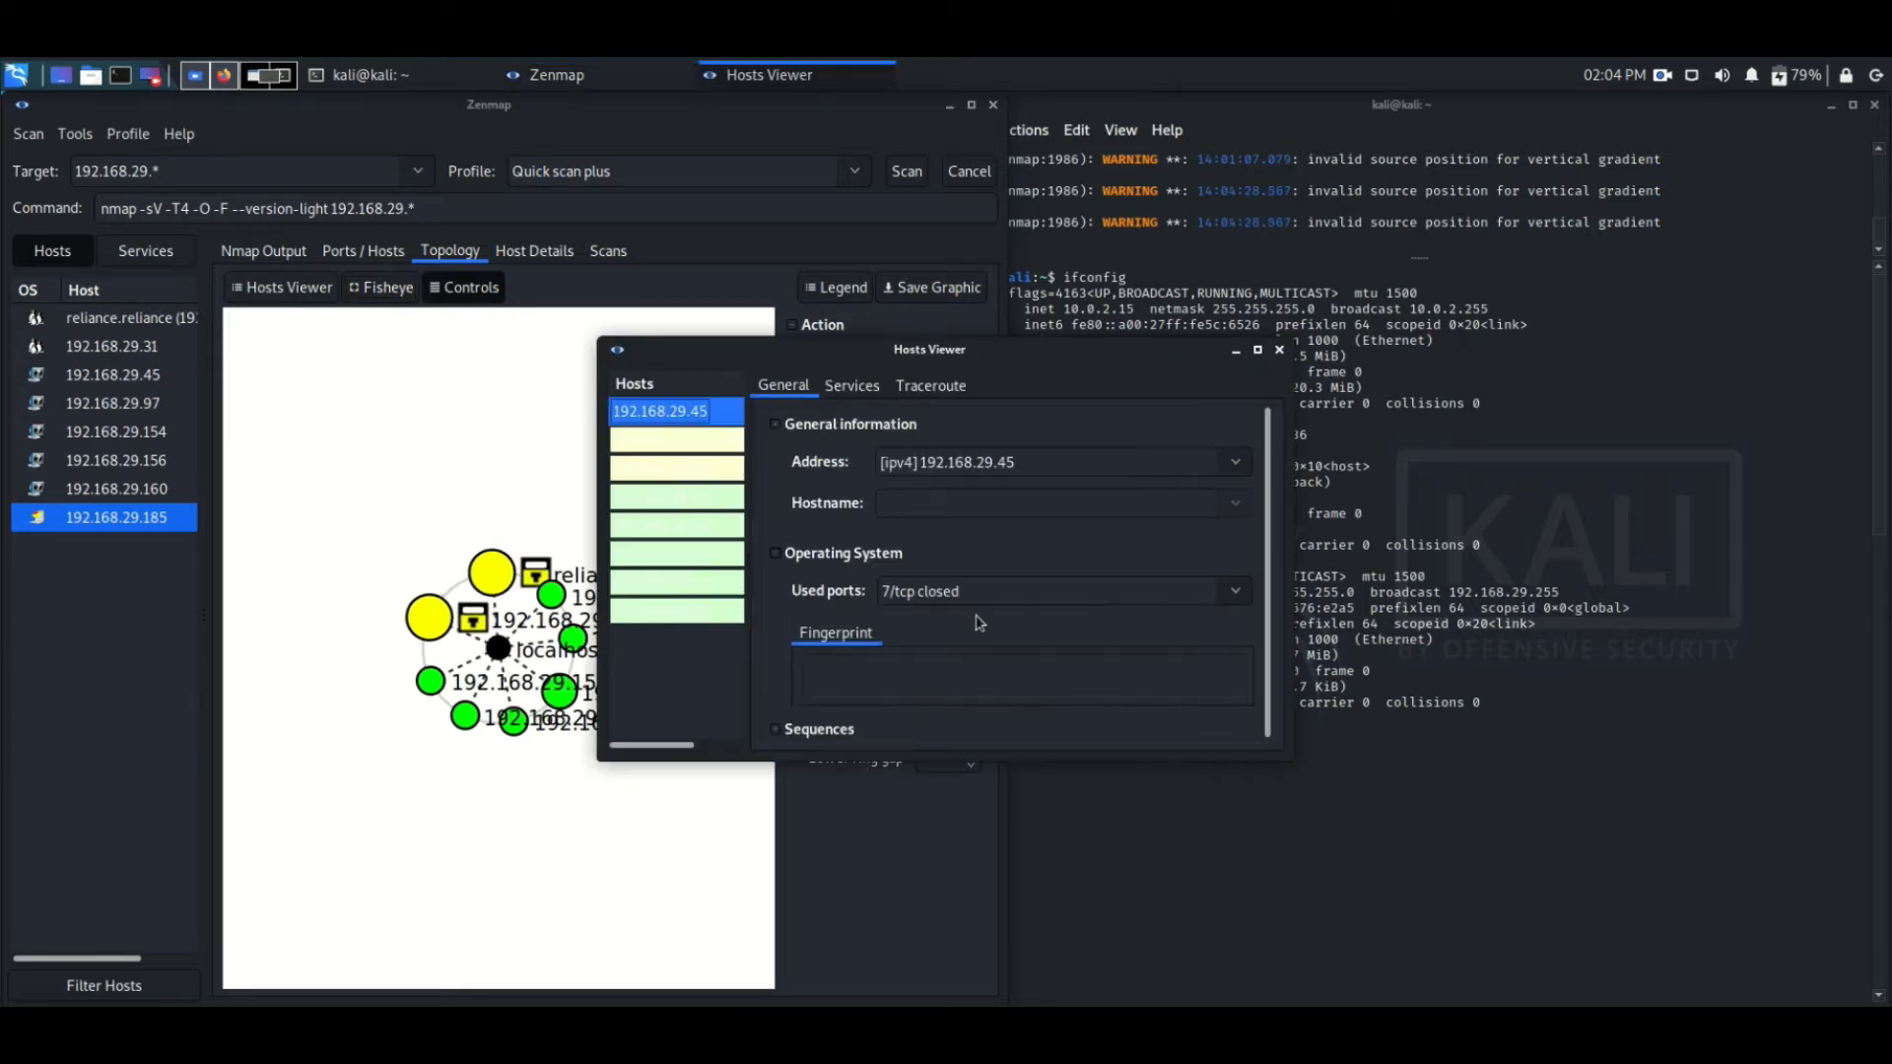
{"action": "left_click", "coordinate": [1280, 351]}
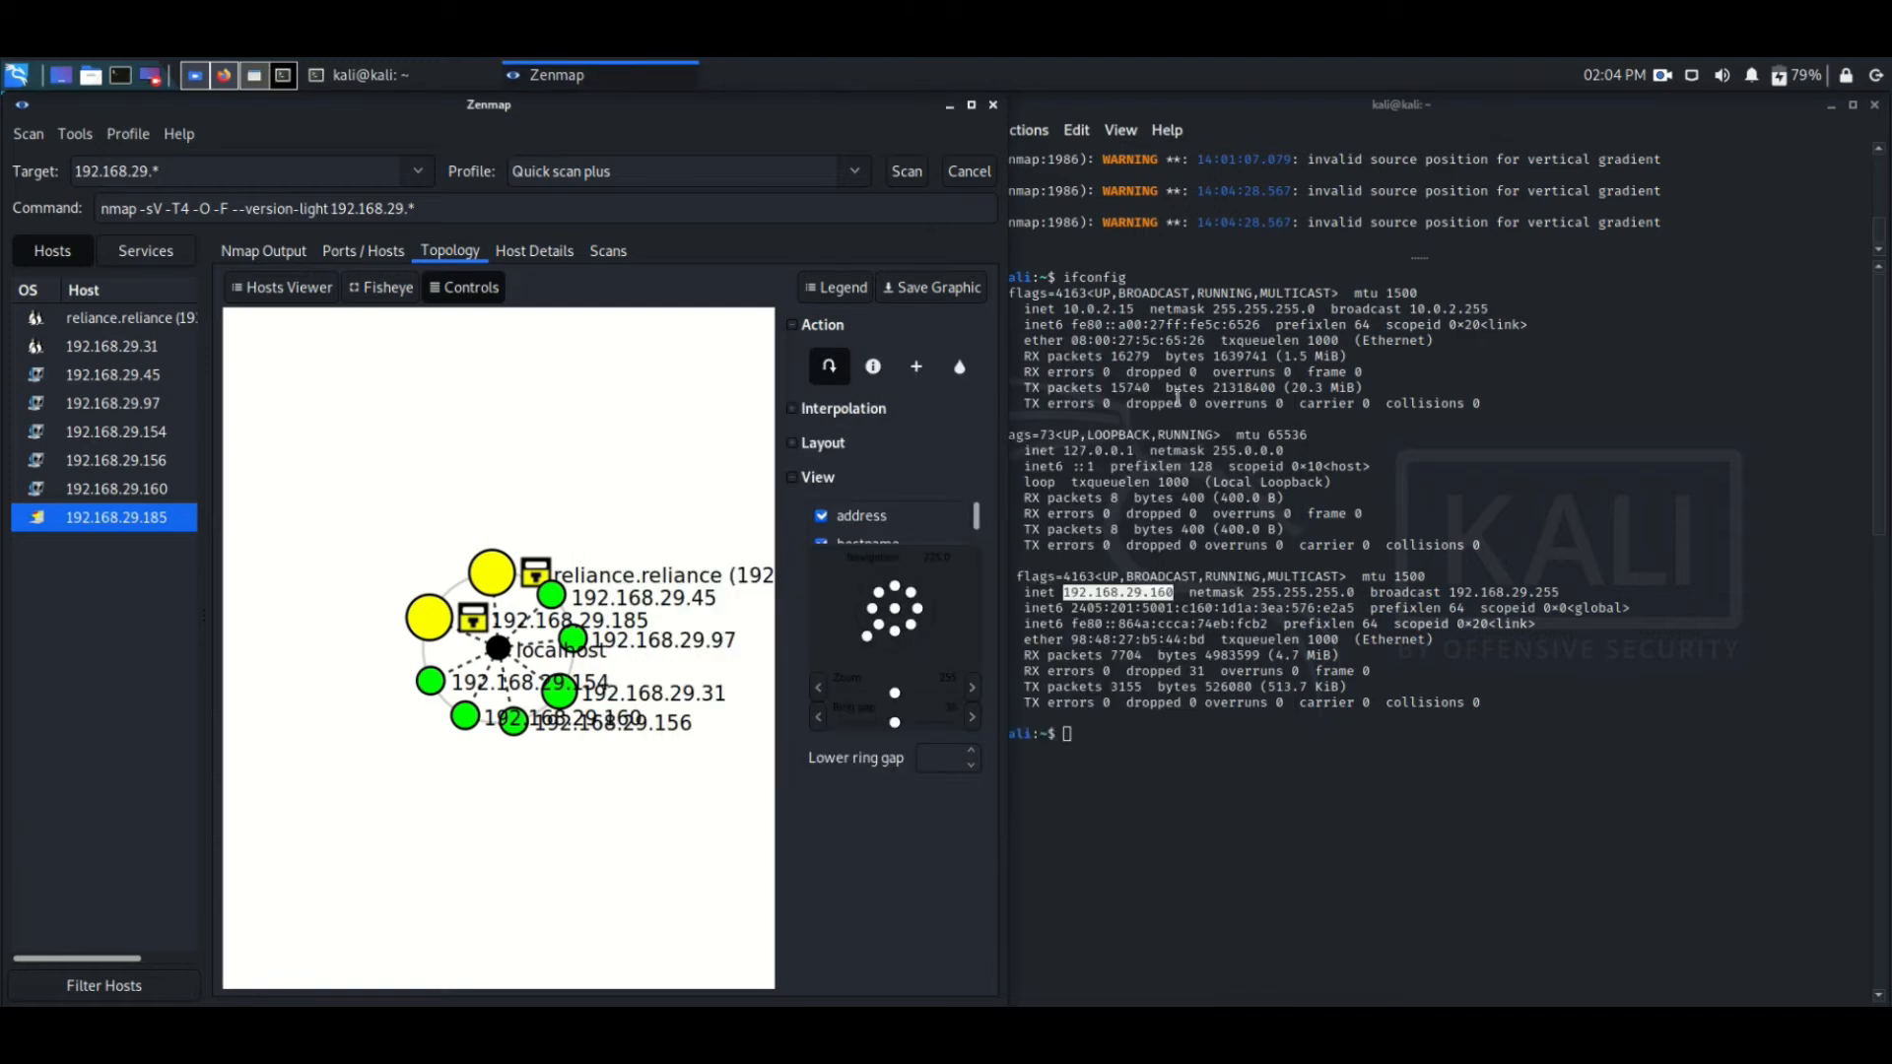
{"action": "double_click", "coordinate": [866, 292]}
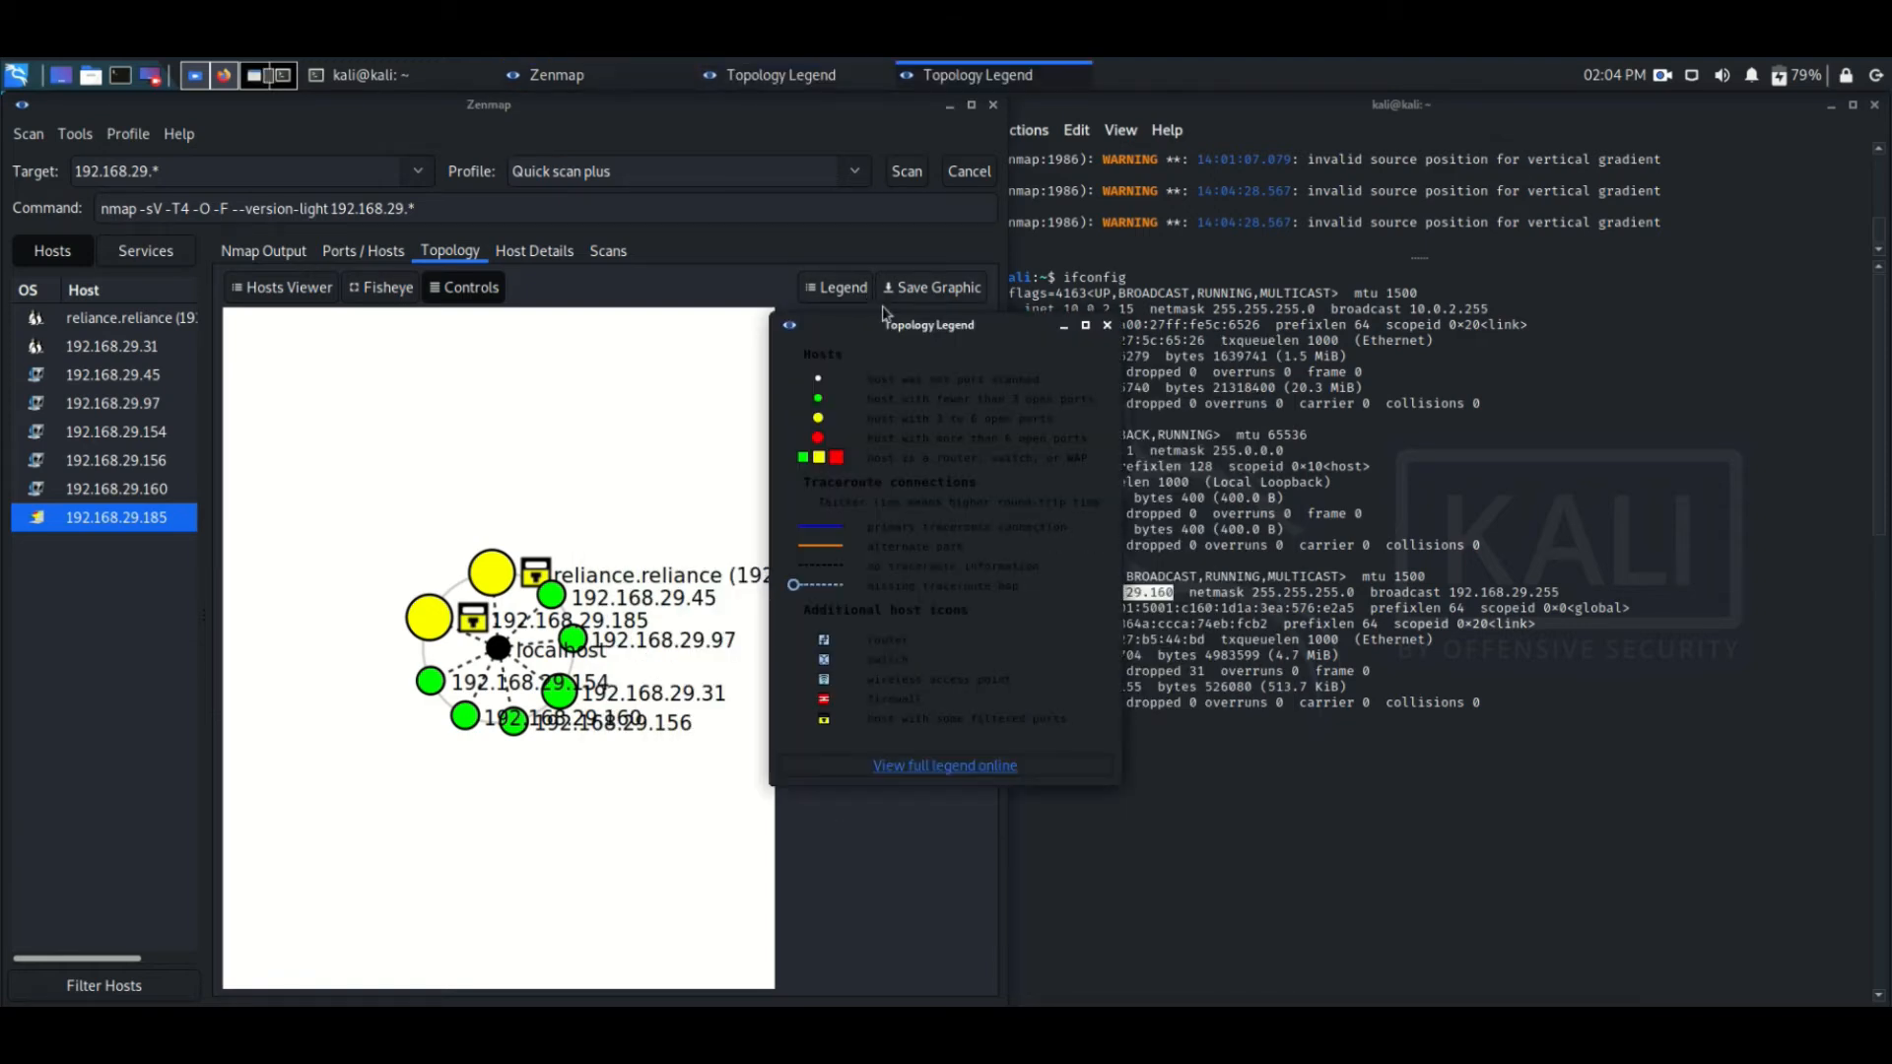
{"action": "left_click", "coordinate": [1106, 327]}
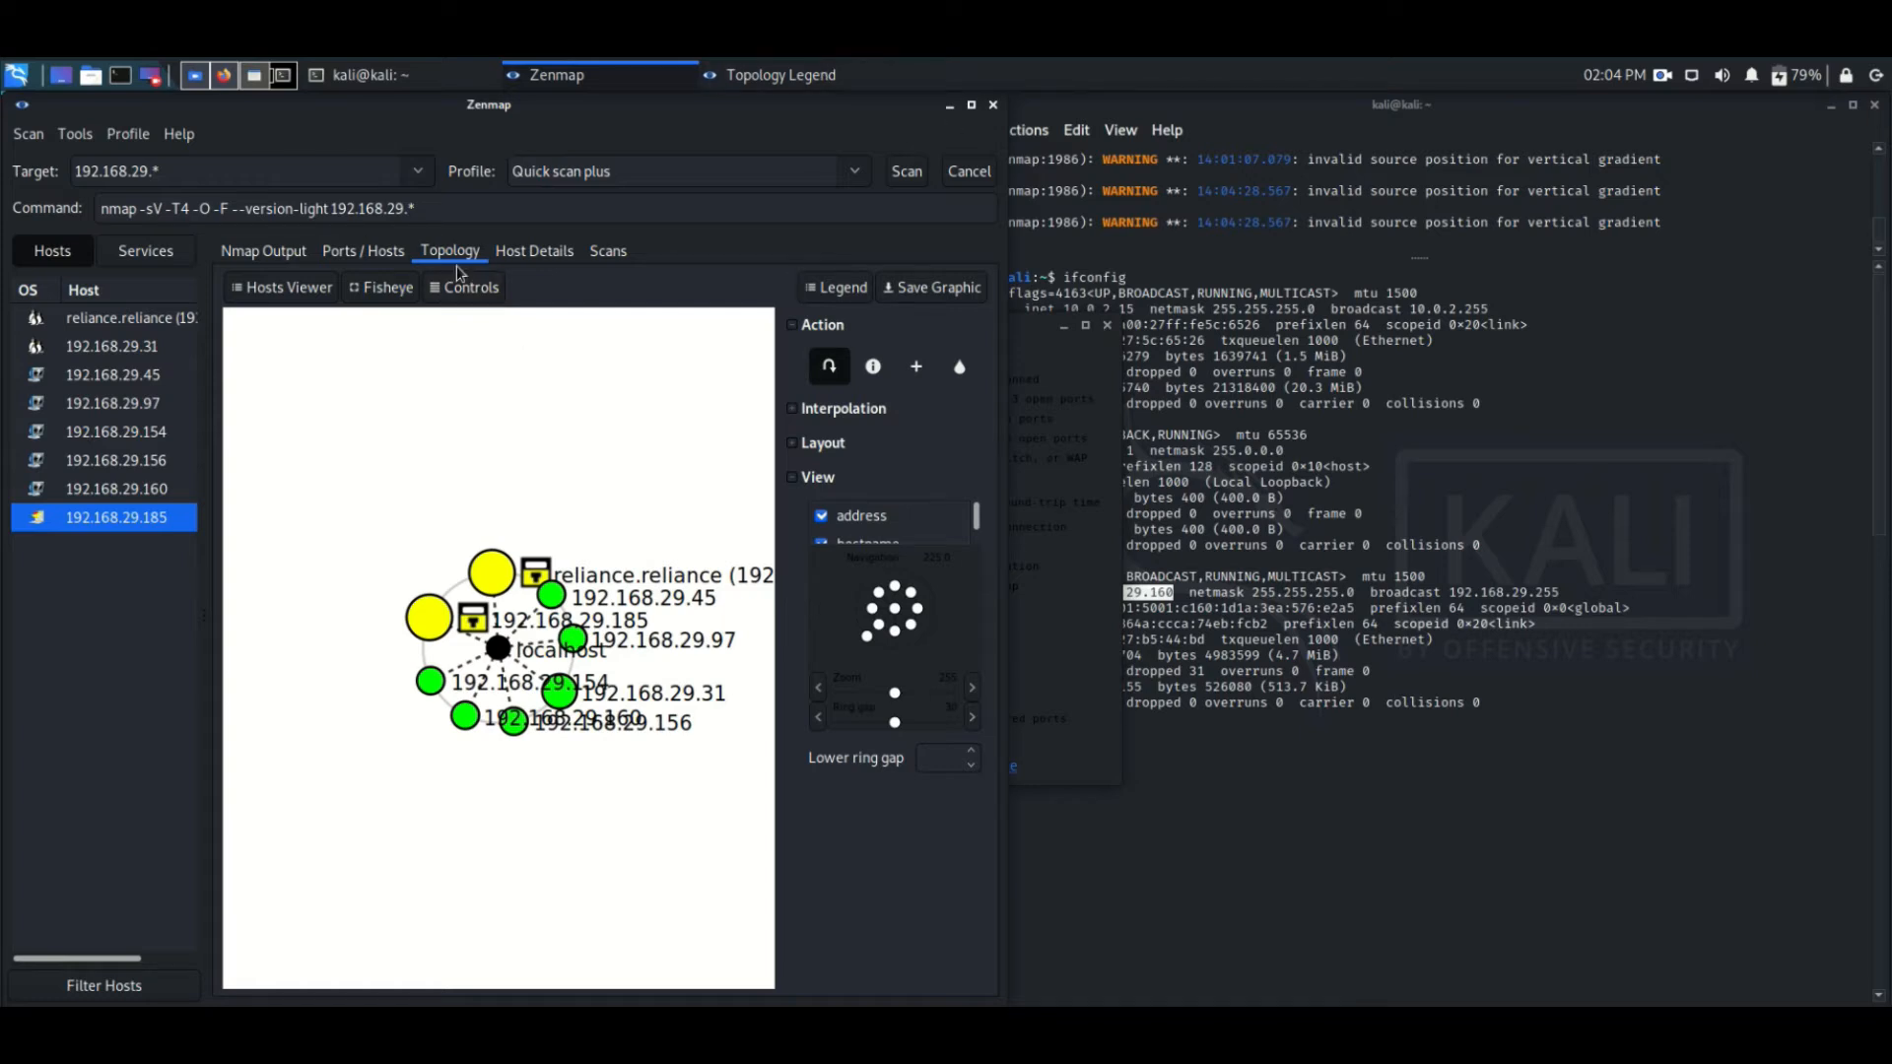
Step: Recheck the ports of 192.168.29.185 and the Nmap output, and start the Quick scan plus scan on 192.168.29.* again
{"action": "left_click", "coordinate": [353, 257]}
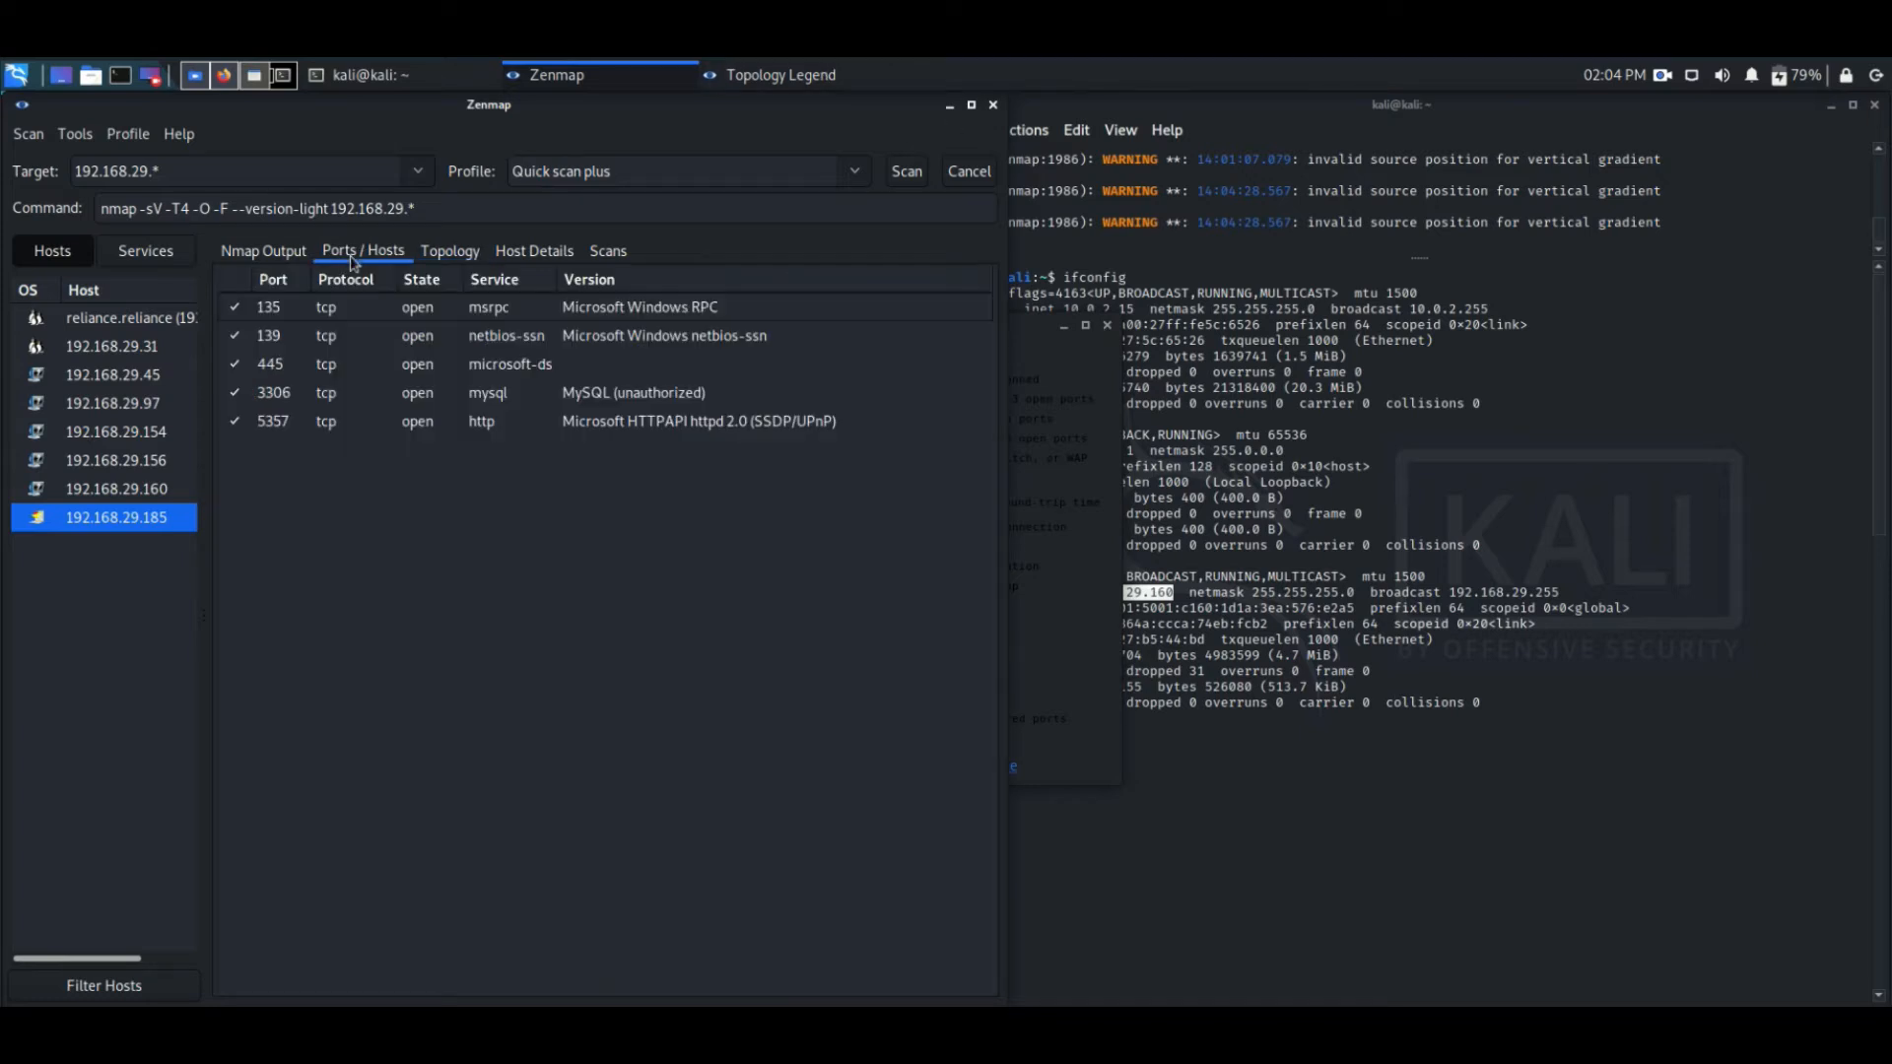
{"action": "left_click", "coordinate": [276, 249]}
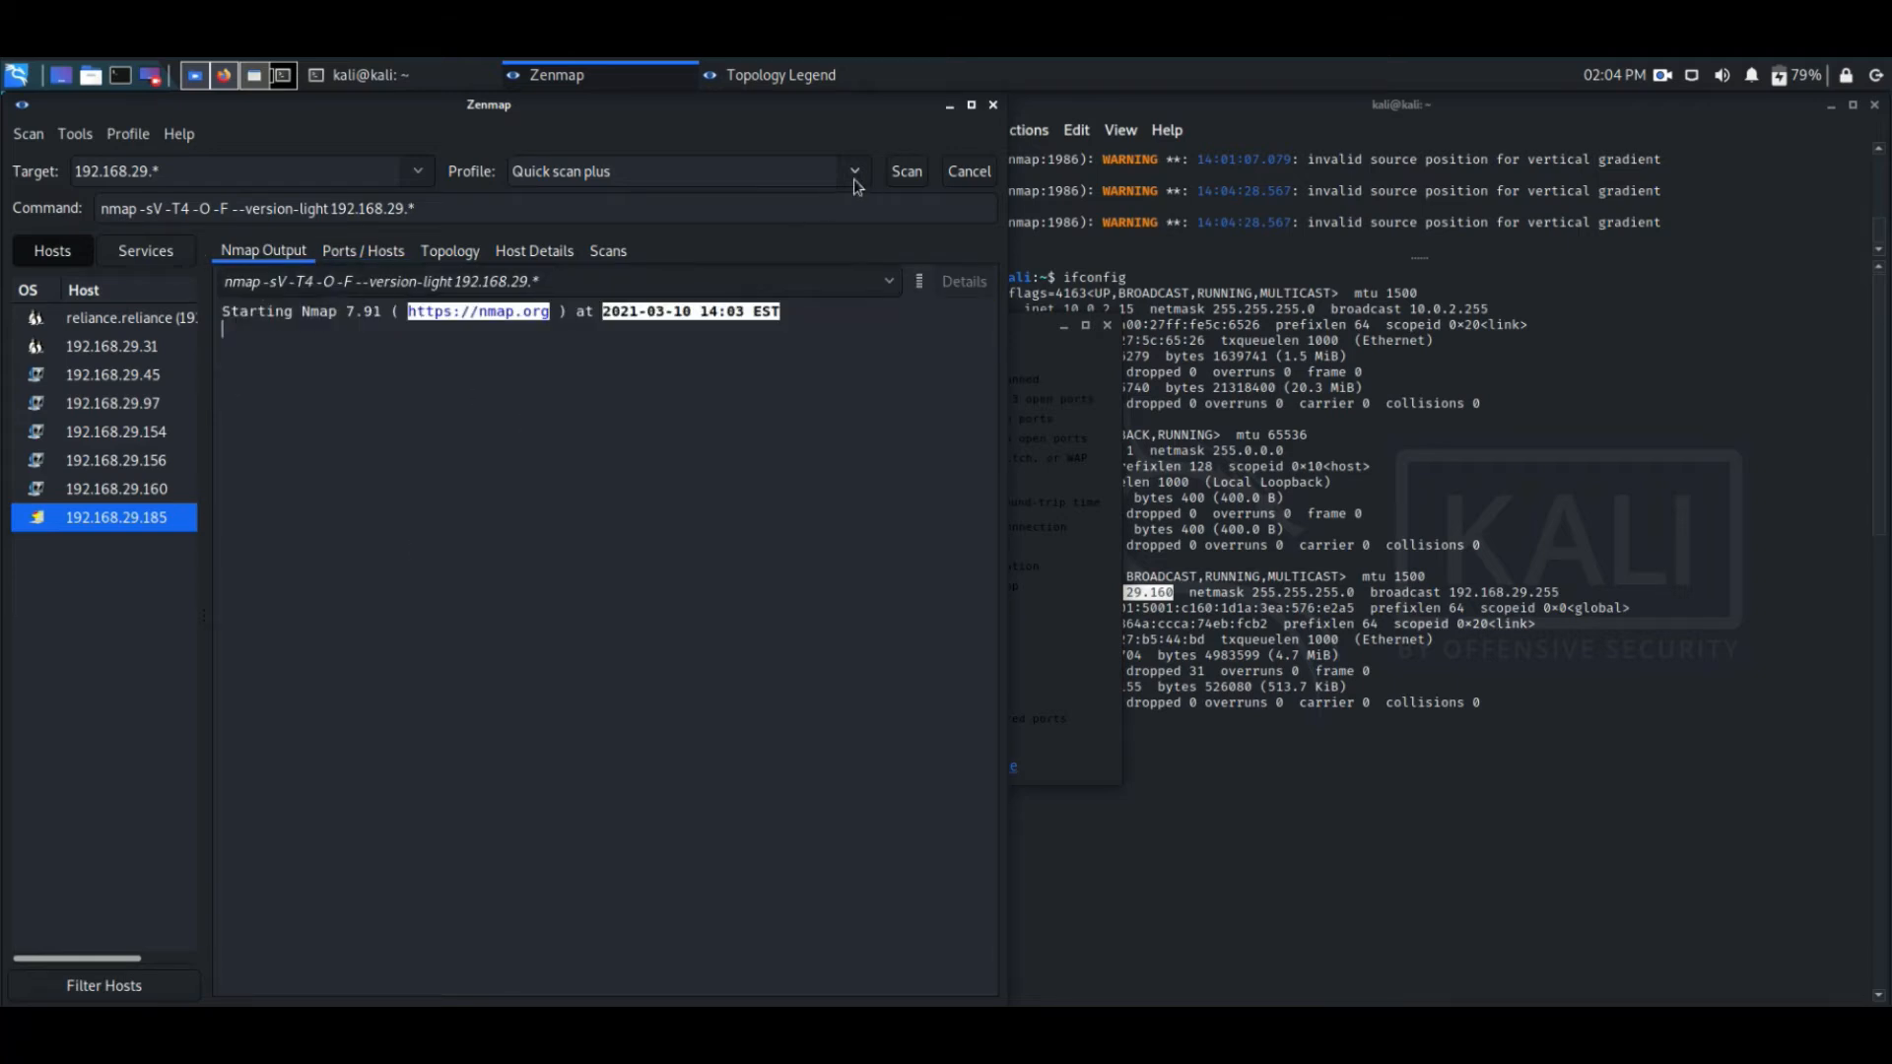
{"action": "left_click", "coordinate": [898, 175]}
Step: Examine the host details of reliance.reliance and 192.168.29.185, including status, addresses and operating system
{"action": "left_click", "coordinate": [530, 251]}
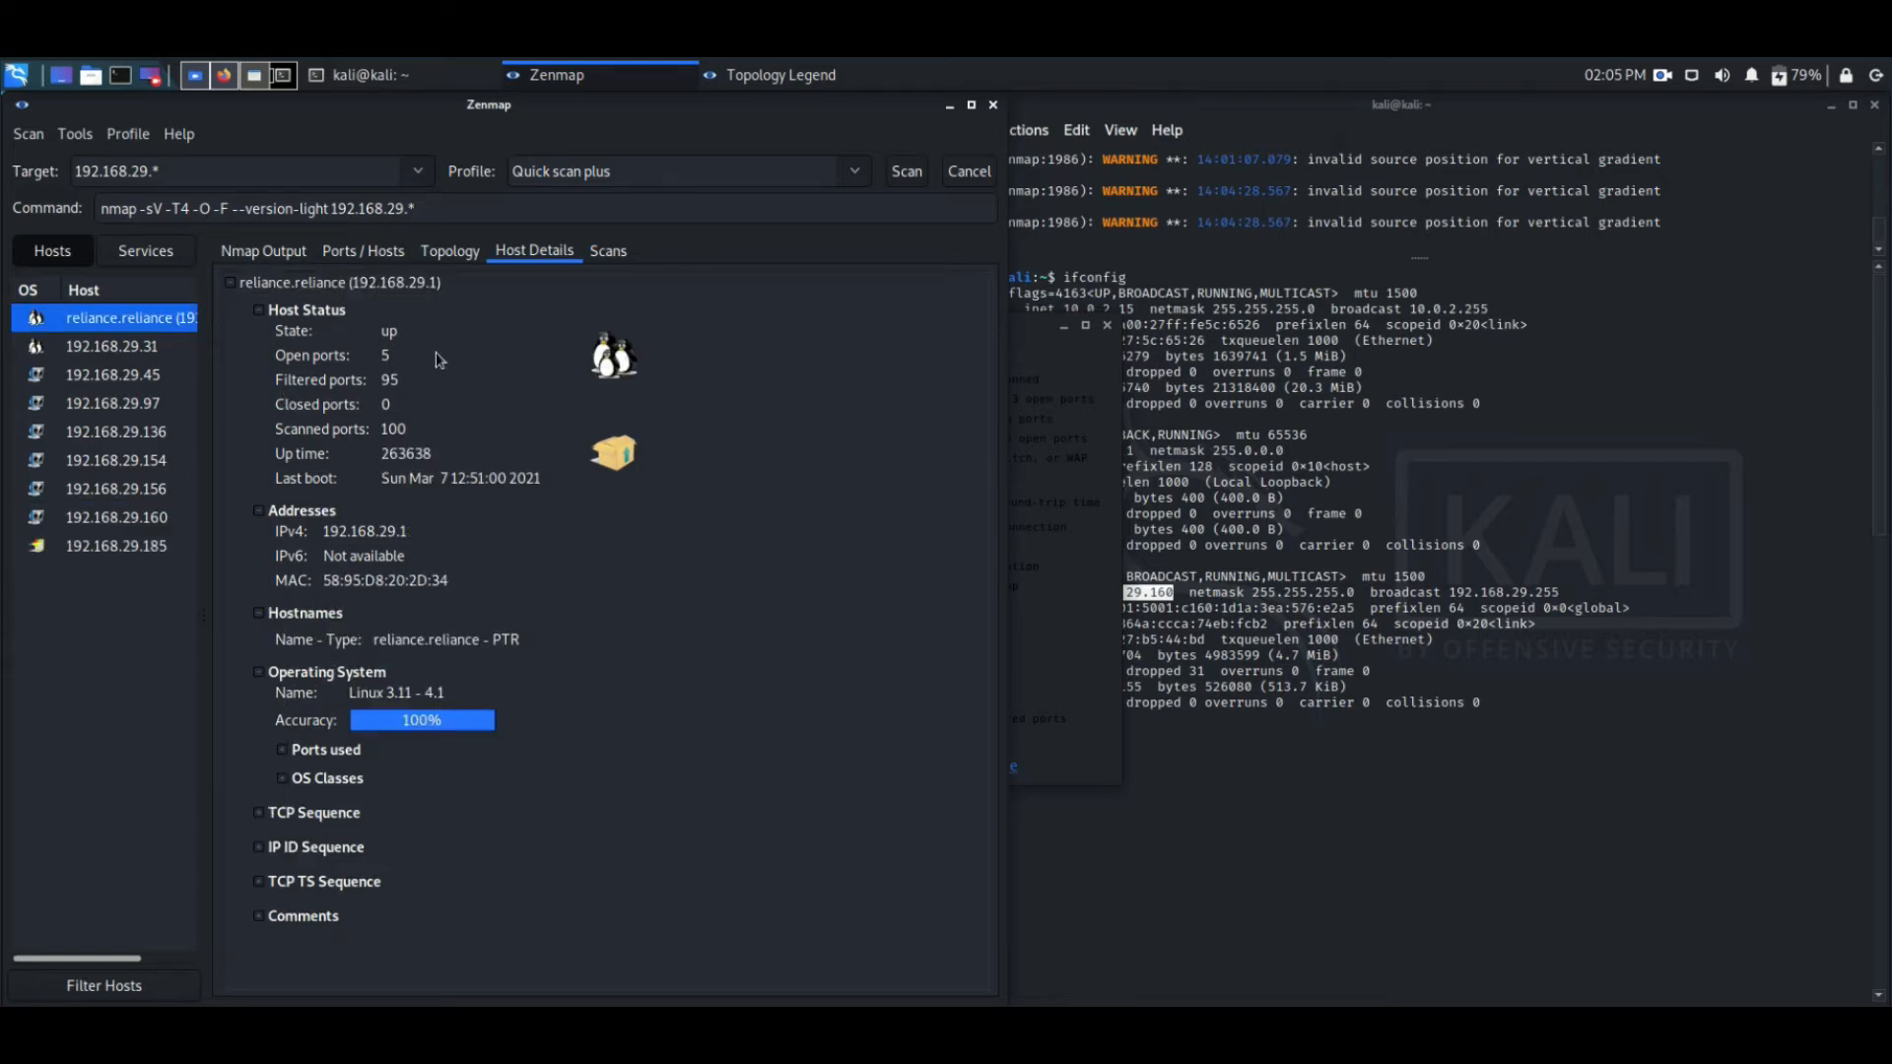
{"action": "left_click", "coordinate": [262, 252]}
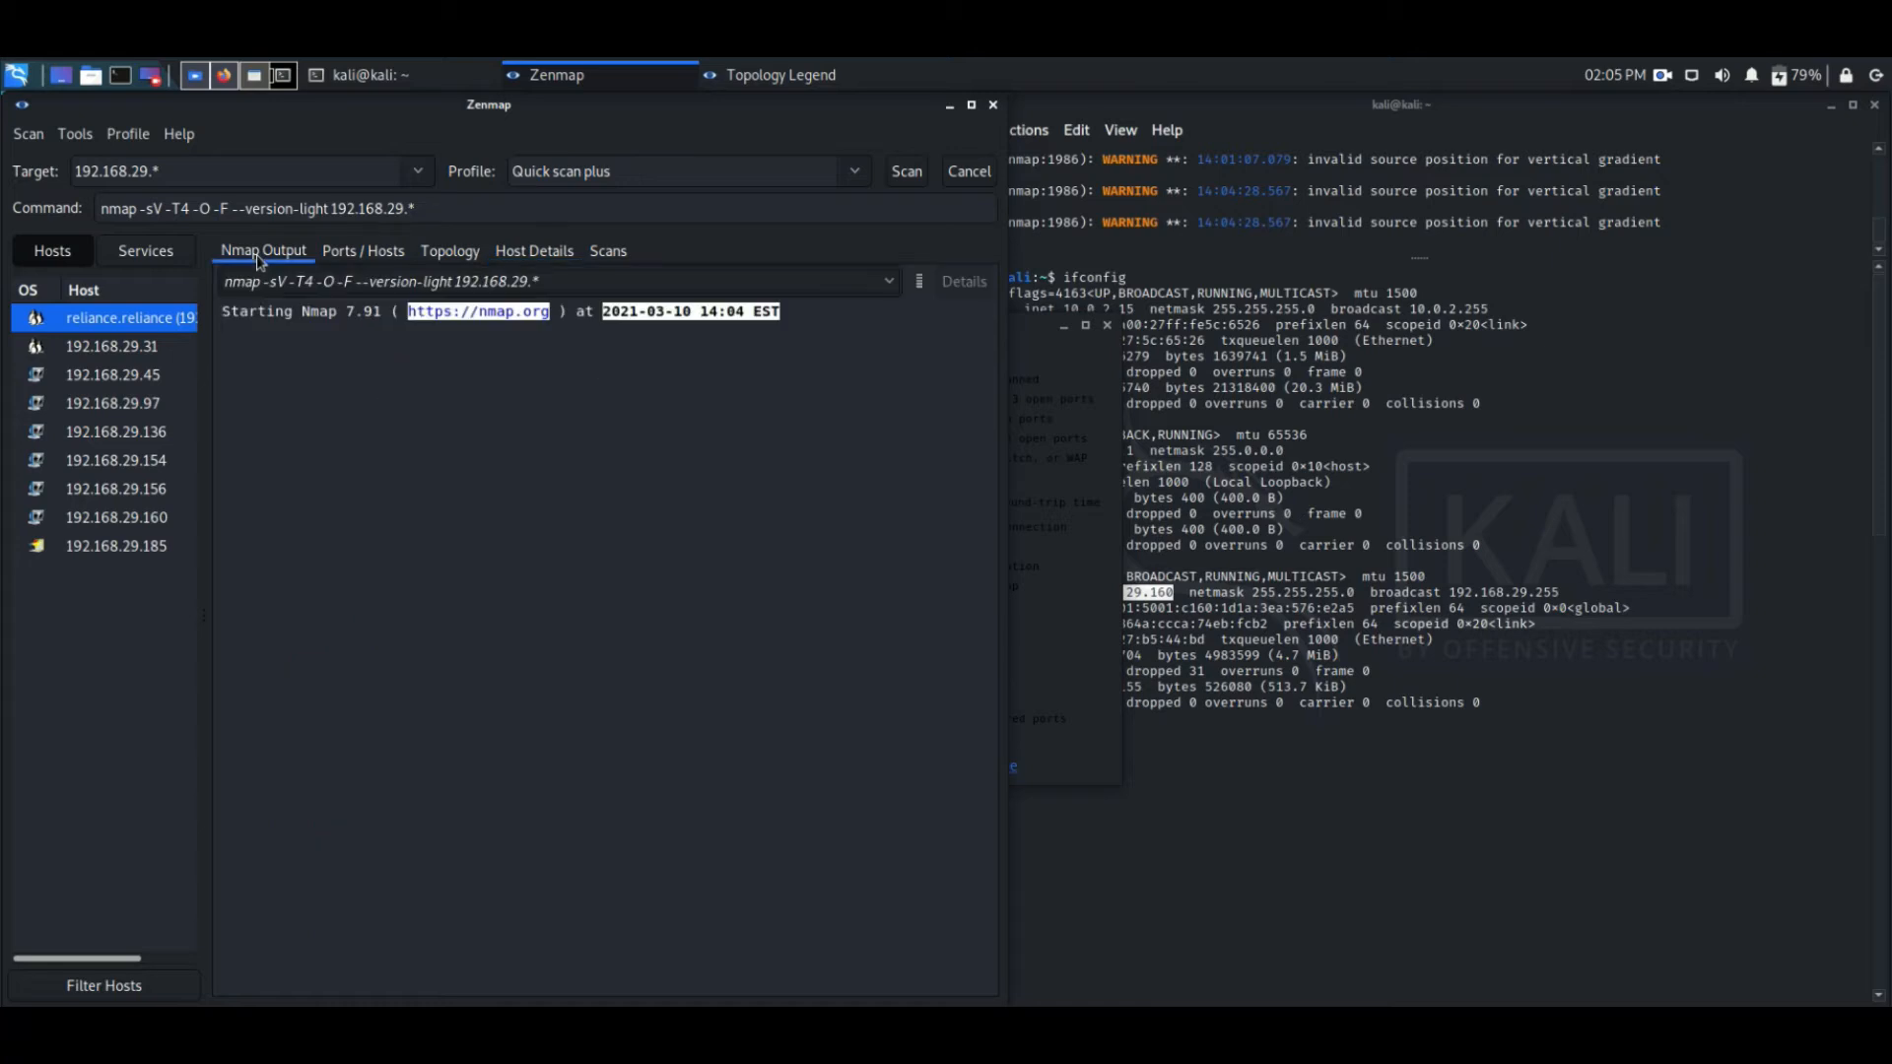
{"action": "left_click", "coordinate": [533, 253]}
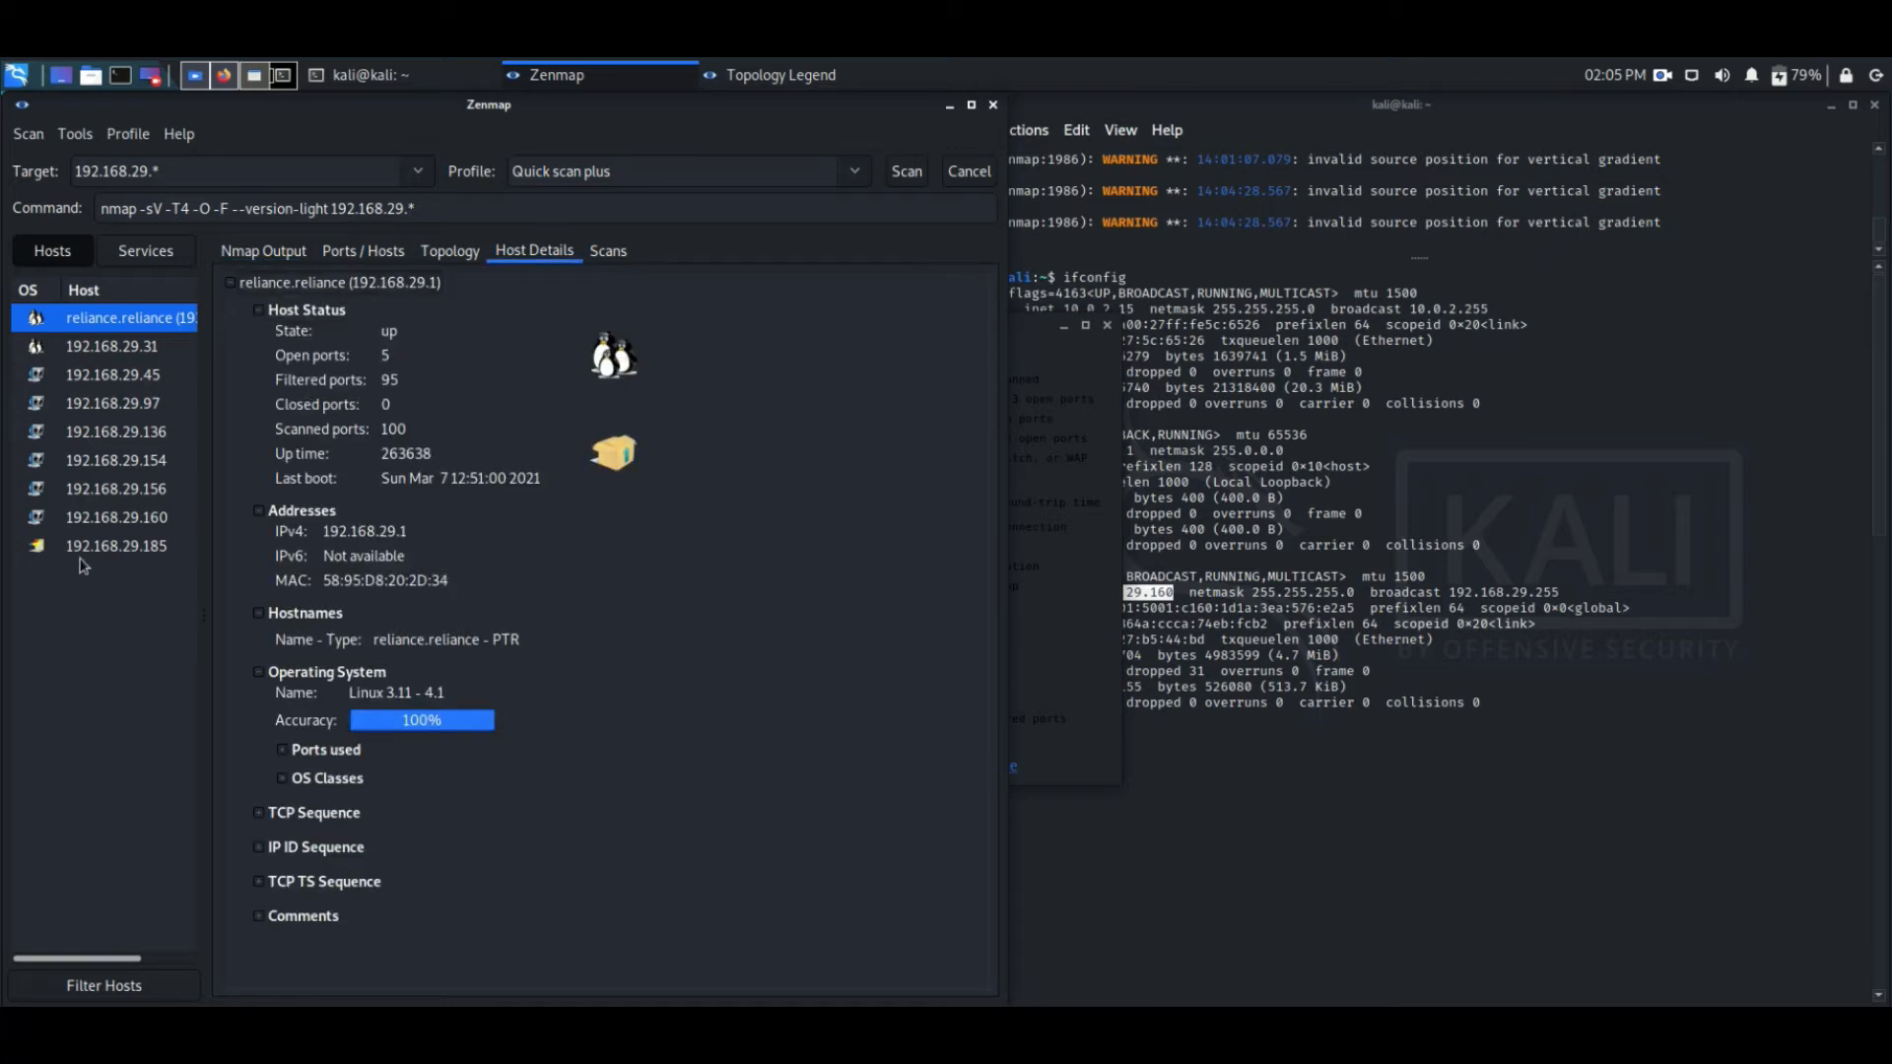
{"action": "left_click", "coordinate": [123, 549]}
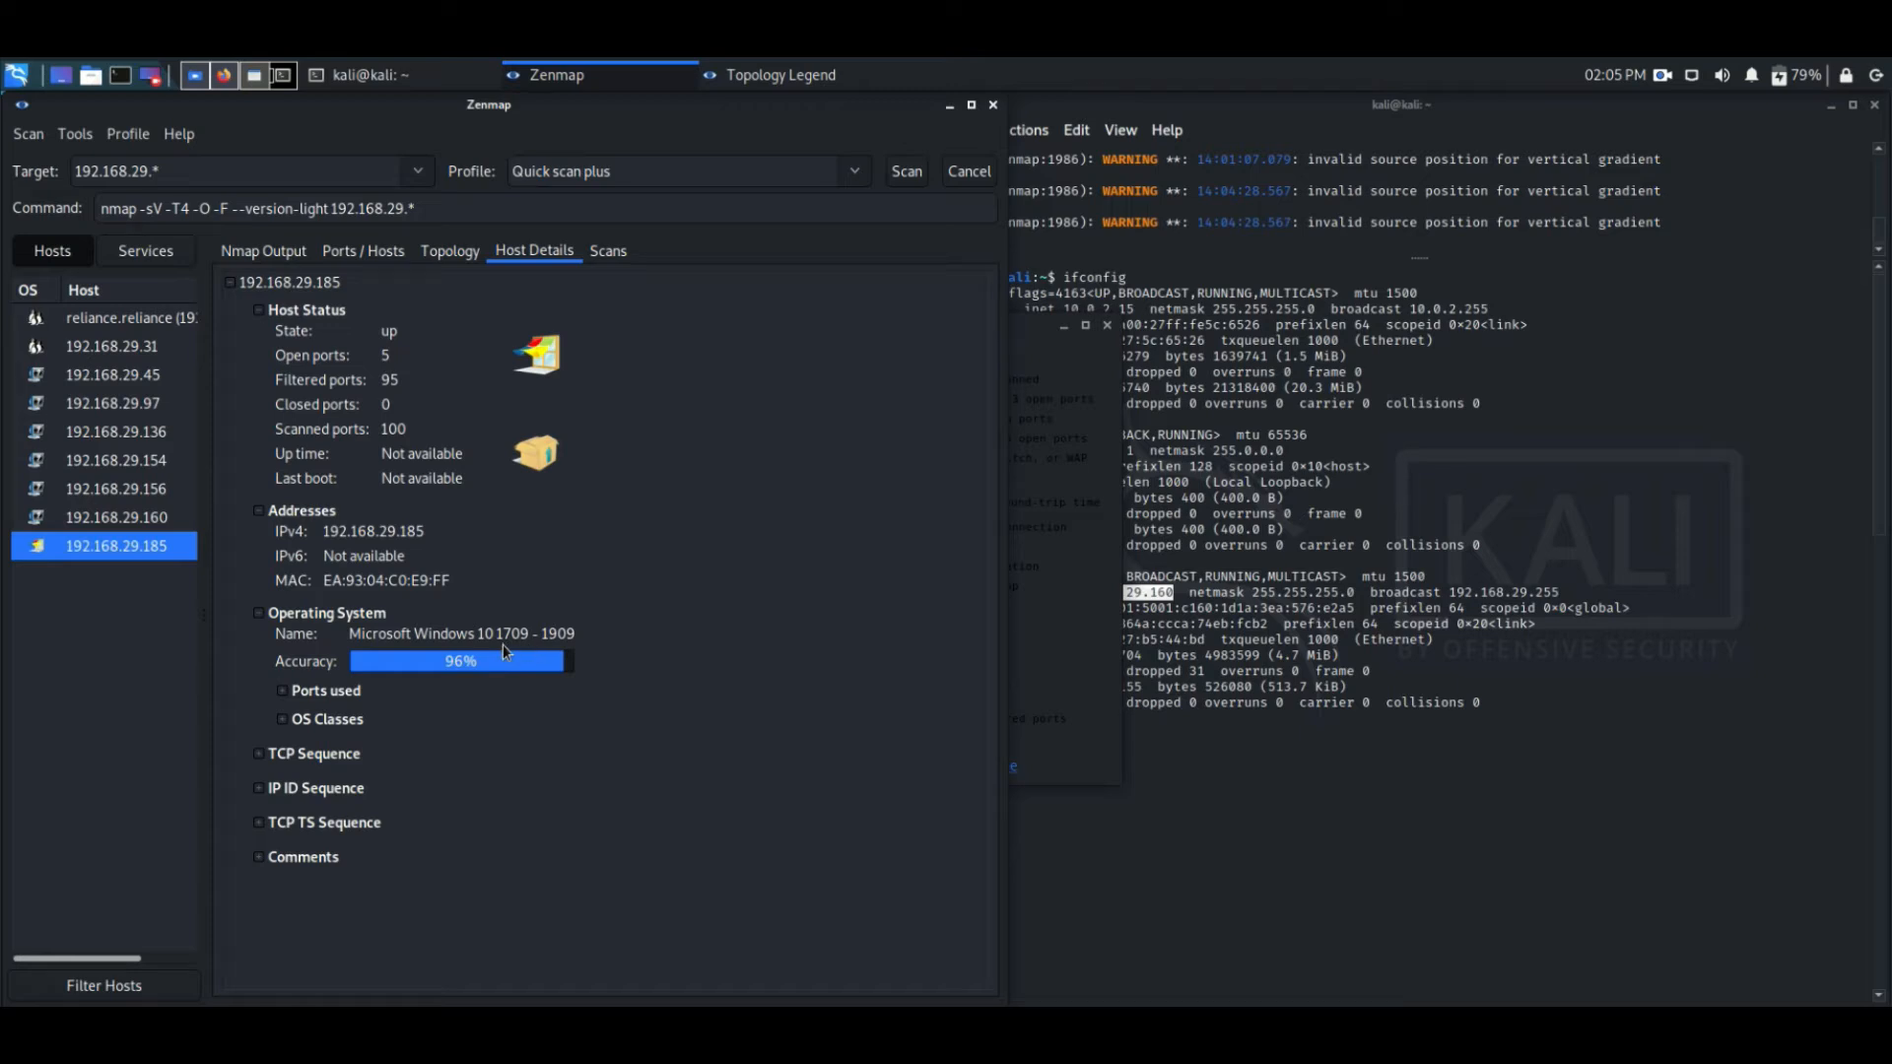
Step: Inspect the TCP Sequence, Ports used and OS Classes details of host 192.168.29.185, collapsing each section again
{"action": "left_click", "coordinate": [261, 757]}
{"action": "left_click", "coordinate": [261, 757]}
{"action": "left_click", "coordinate": [282, 692]}
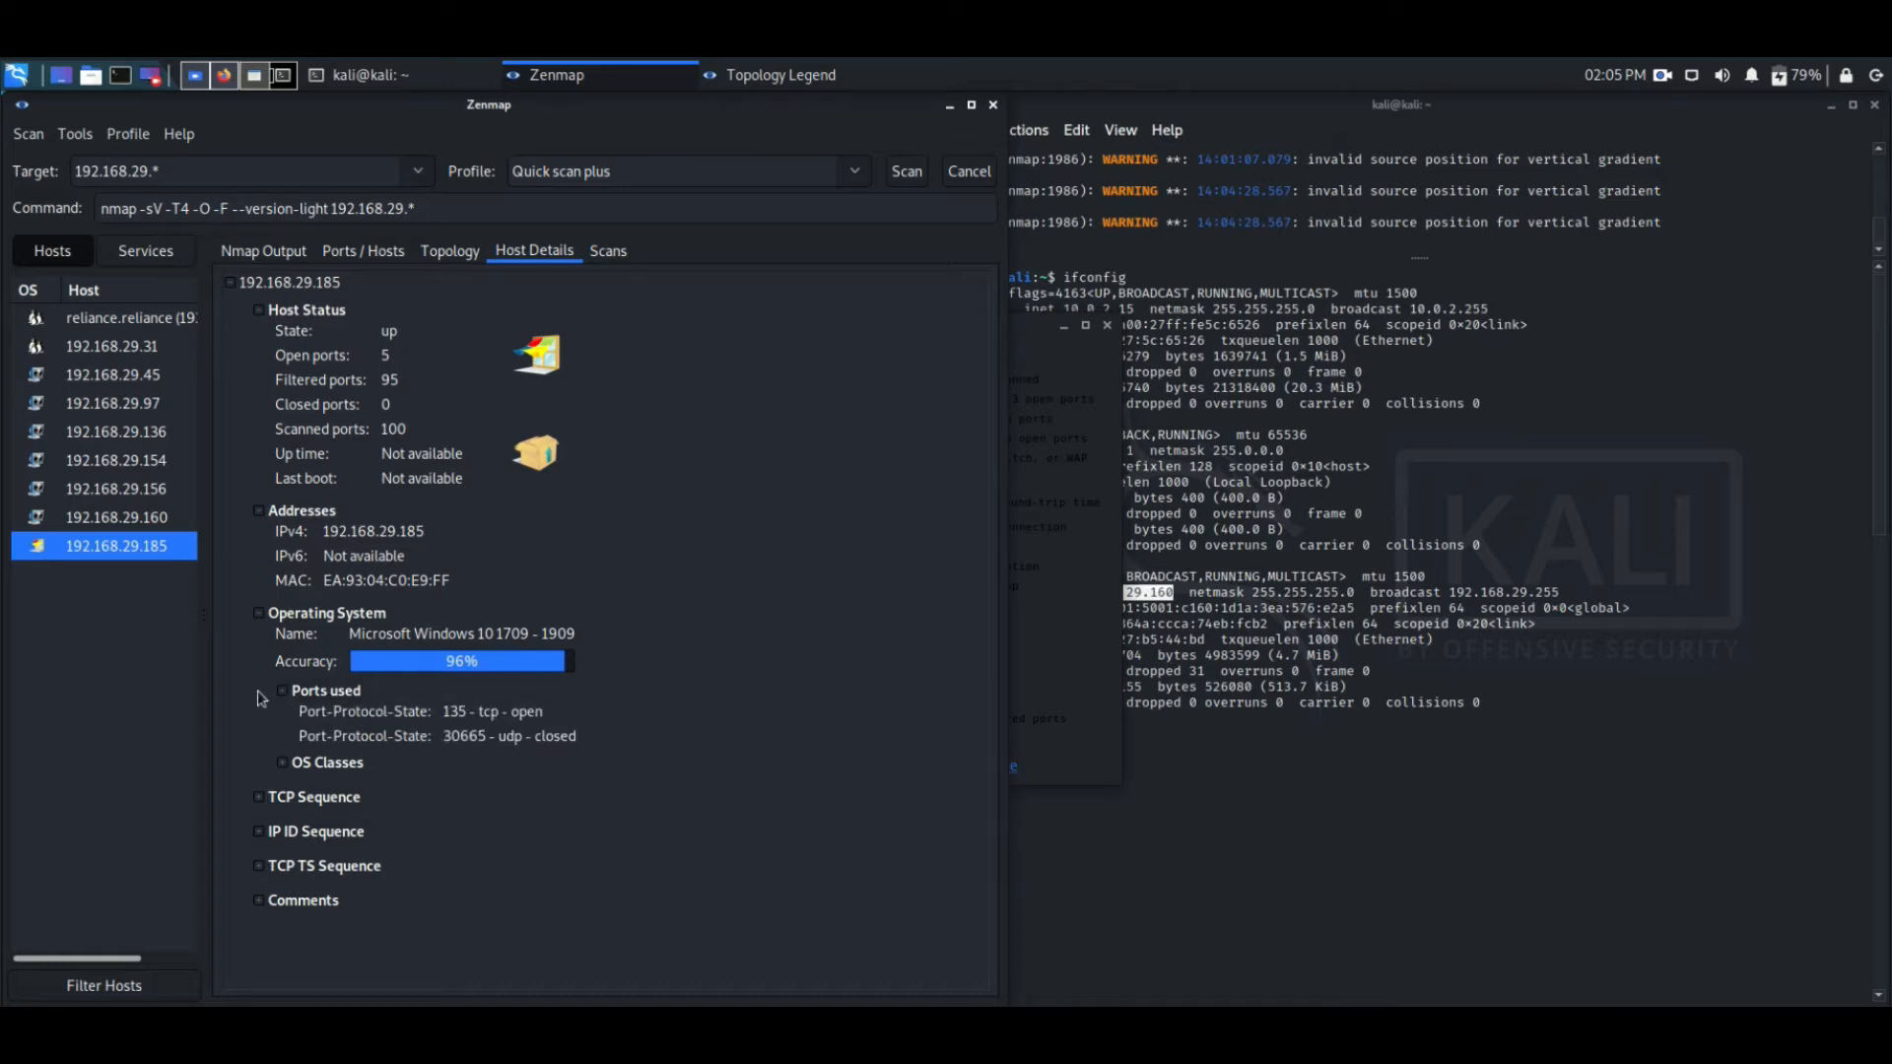
{"action": "left_click", "coordinate": [283, 692]}
{"action": "left_click", "coordinate": [283, 720]}
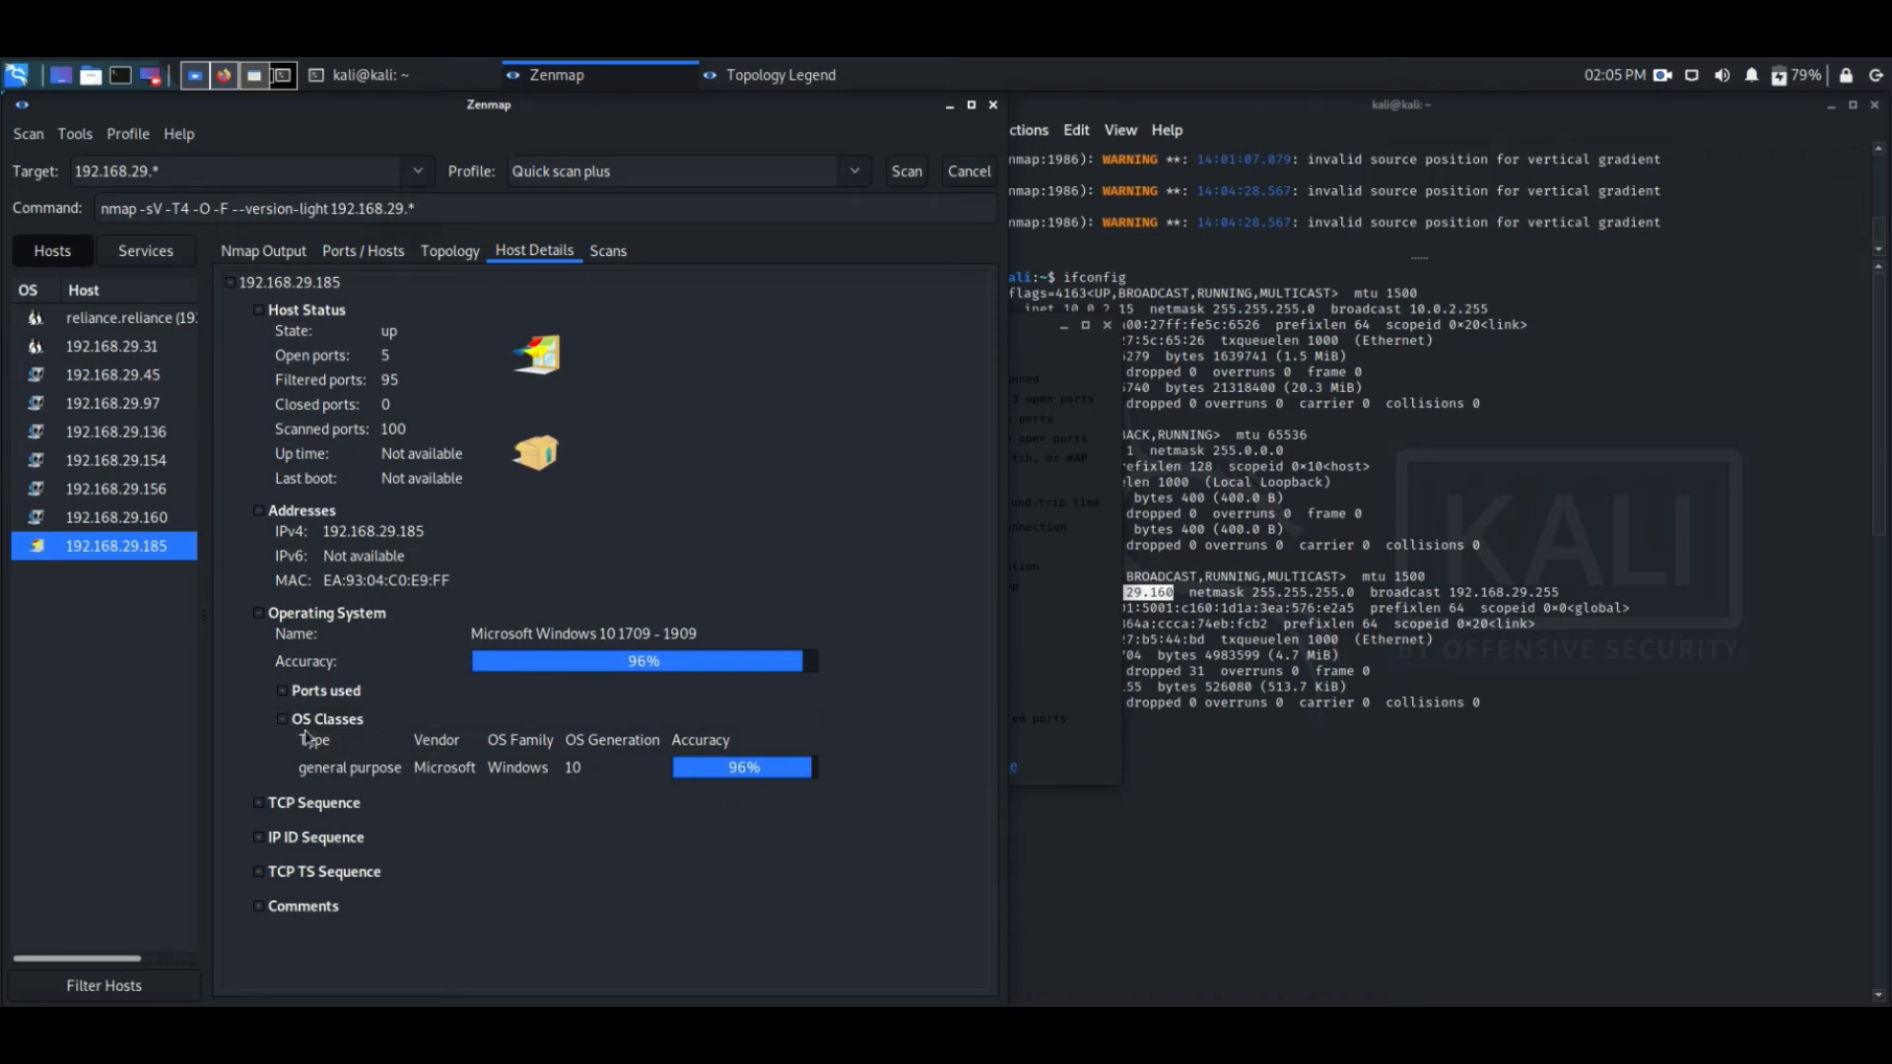
{"action": "left_click", "coordinate": [282, 719]}
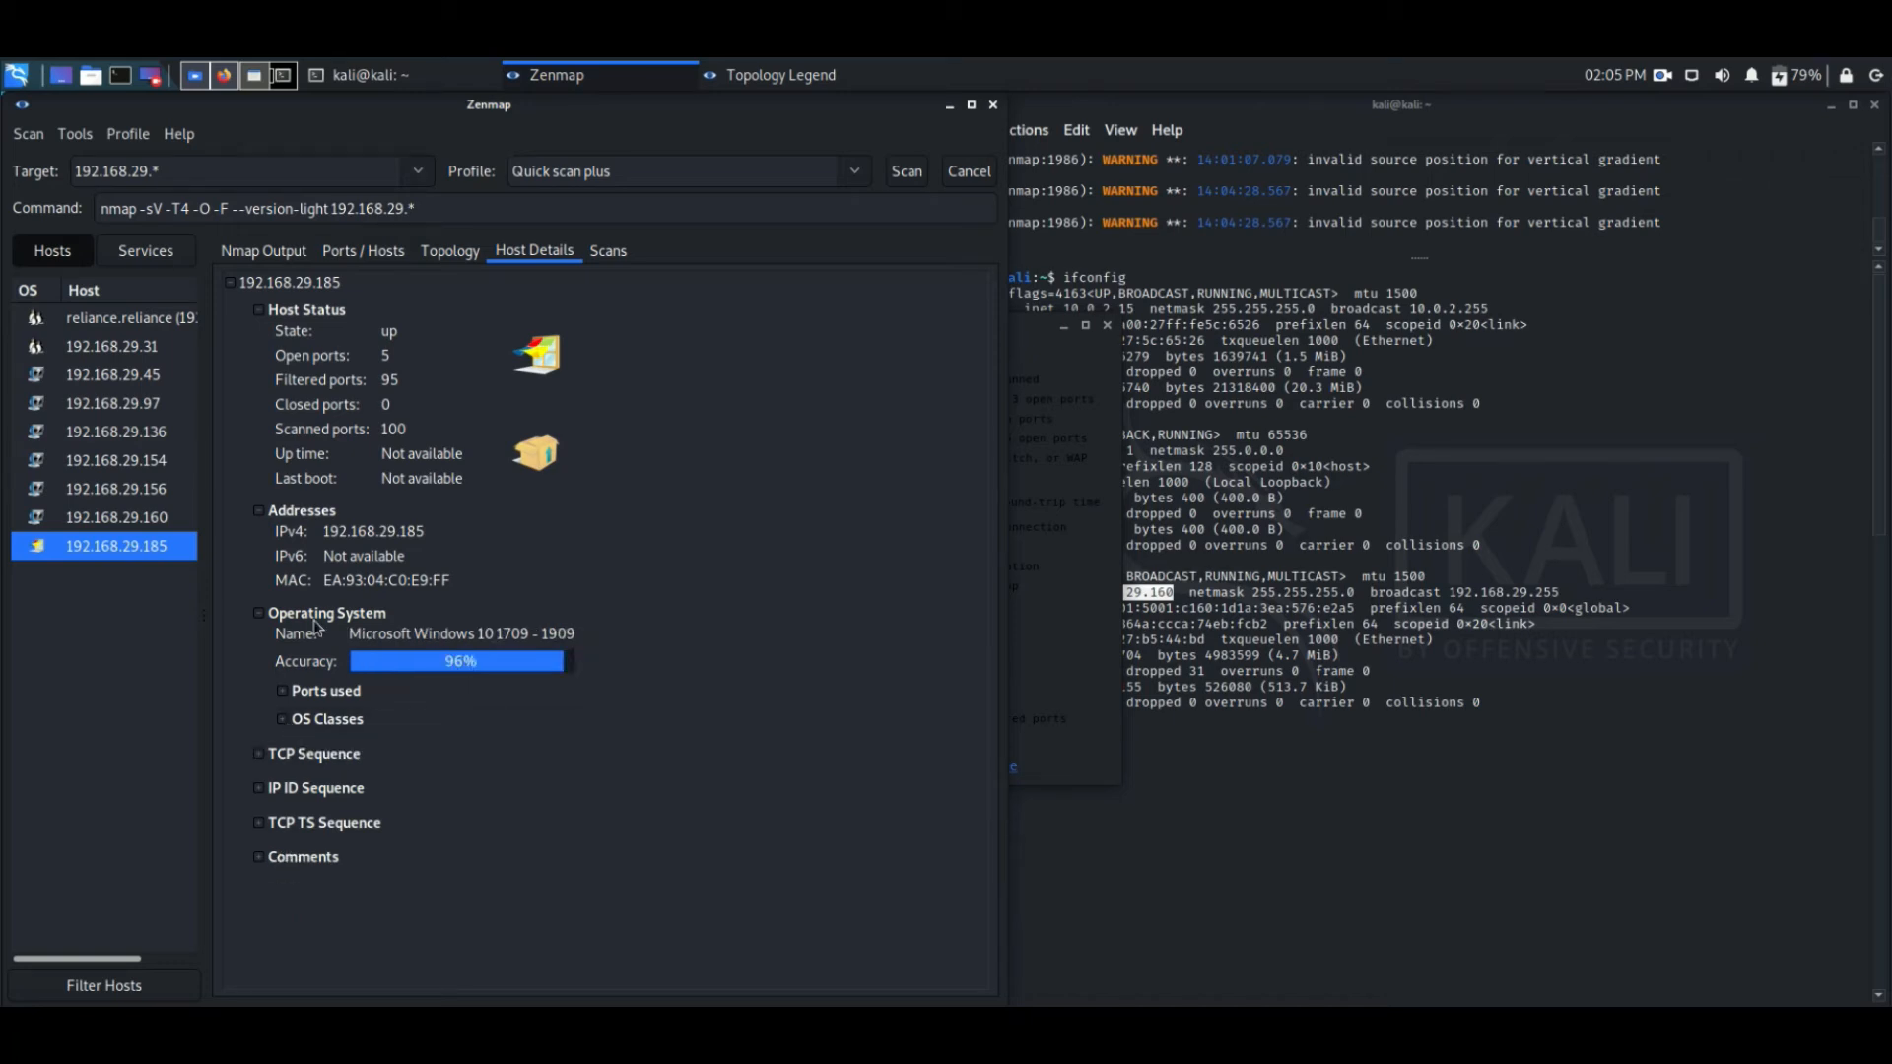
Step: Stop the running scan and close Zenmap, discarding the unsaved scan results
{"action": "left_click", "coordinate": [278, 248]}
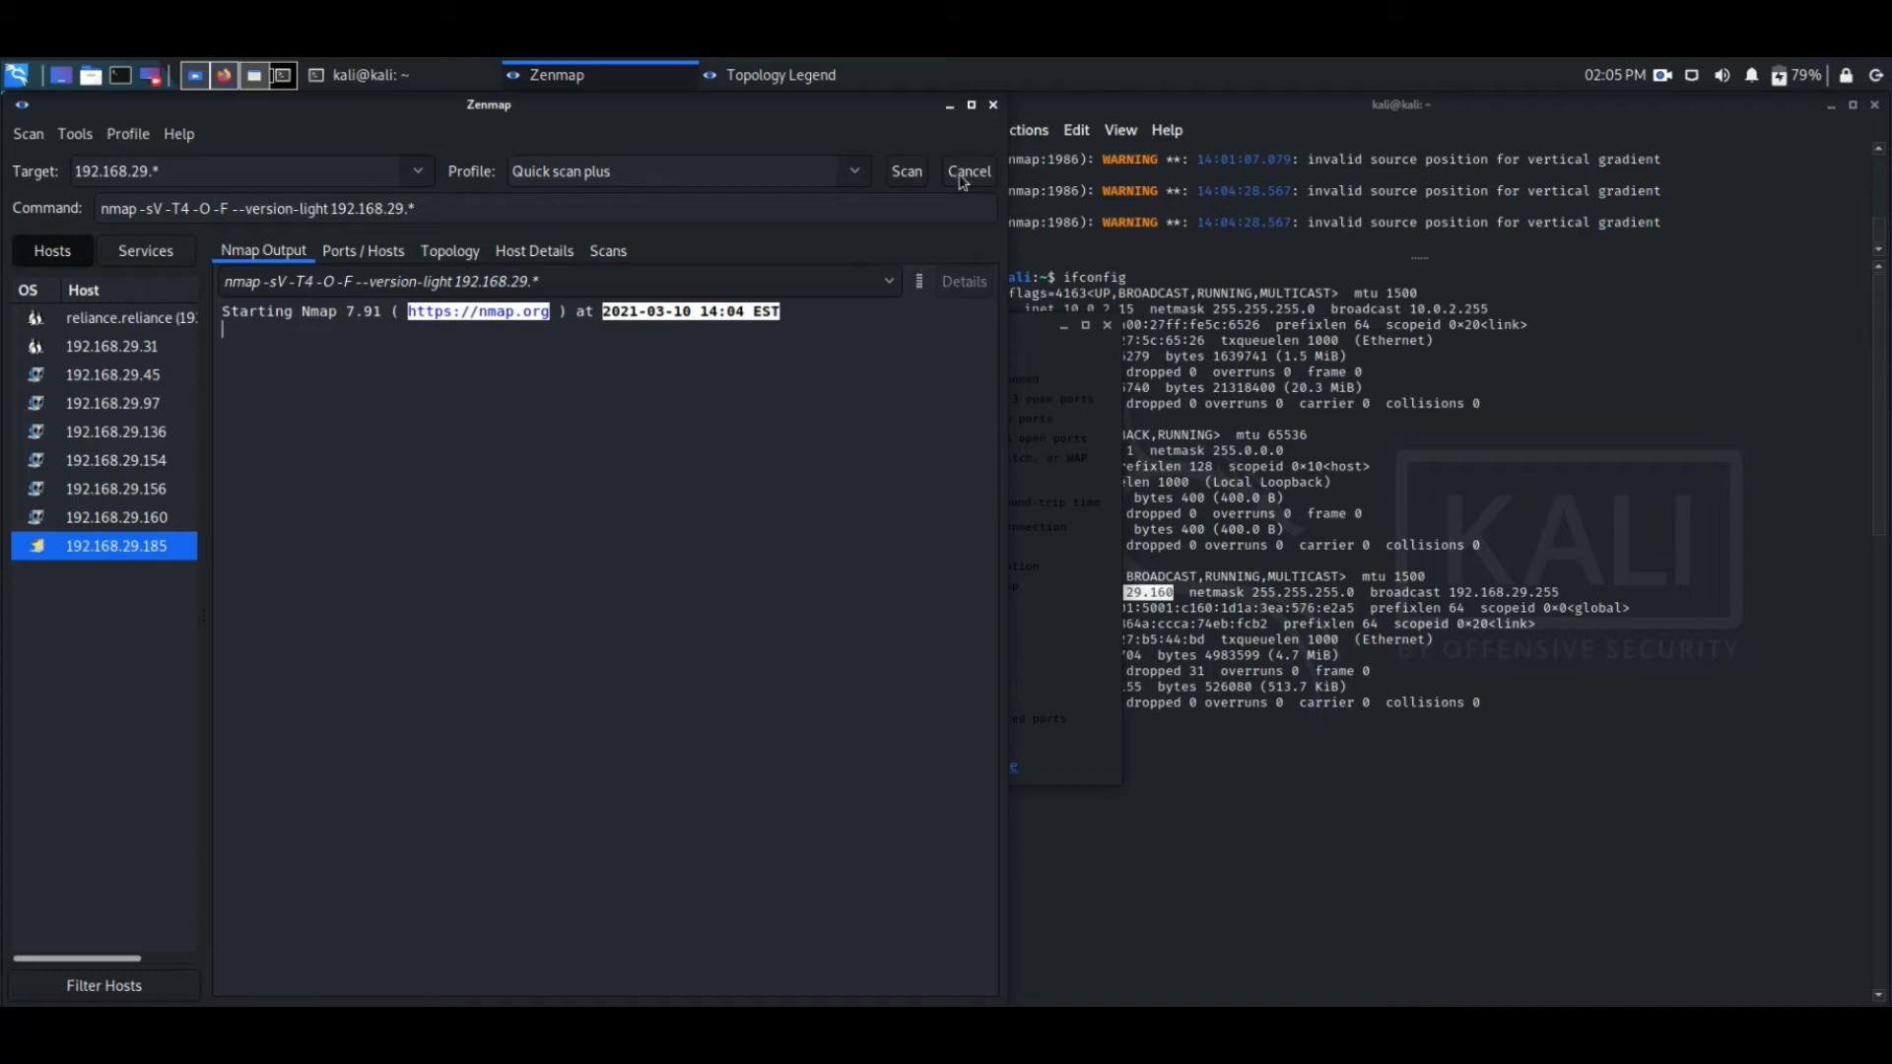
{"action": "left_click", "coordinate": [993, 105]}
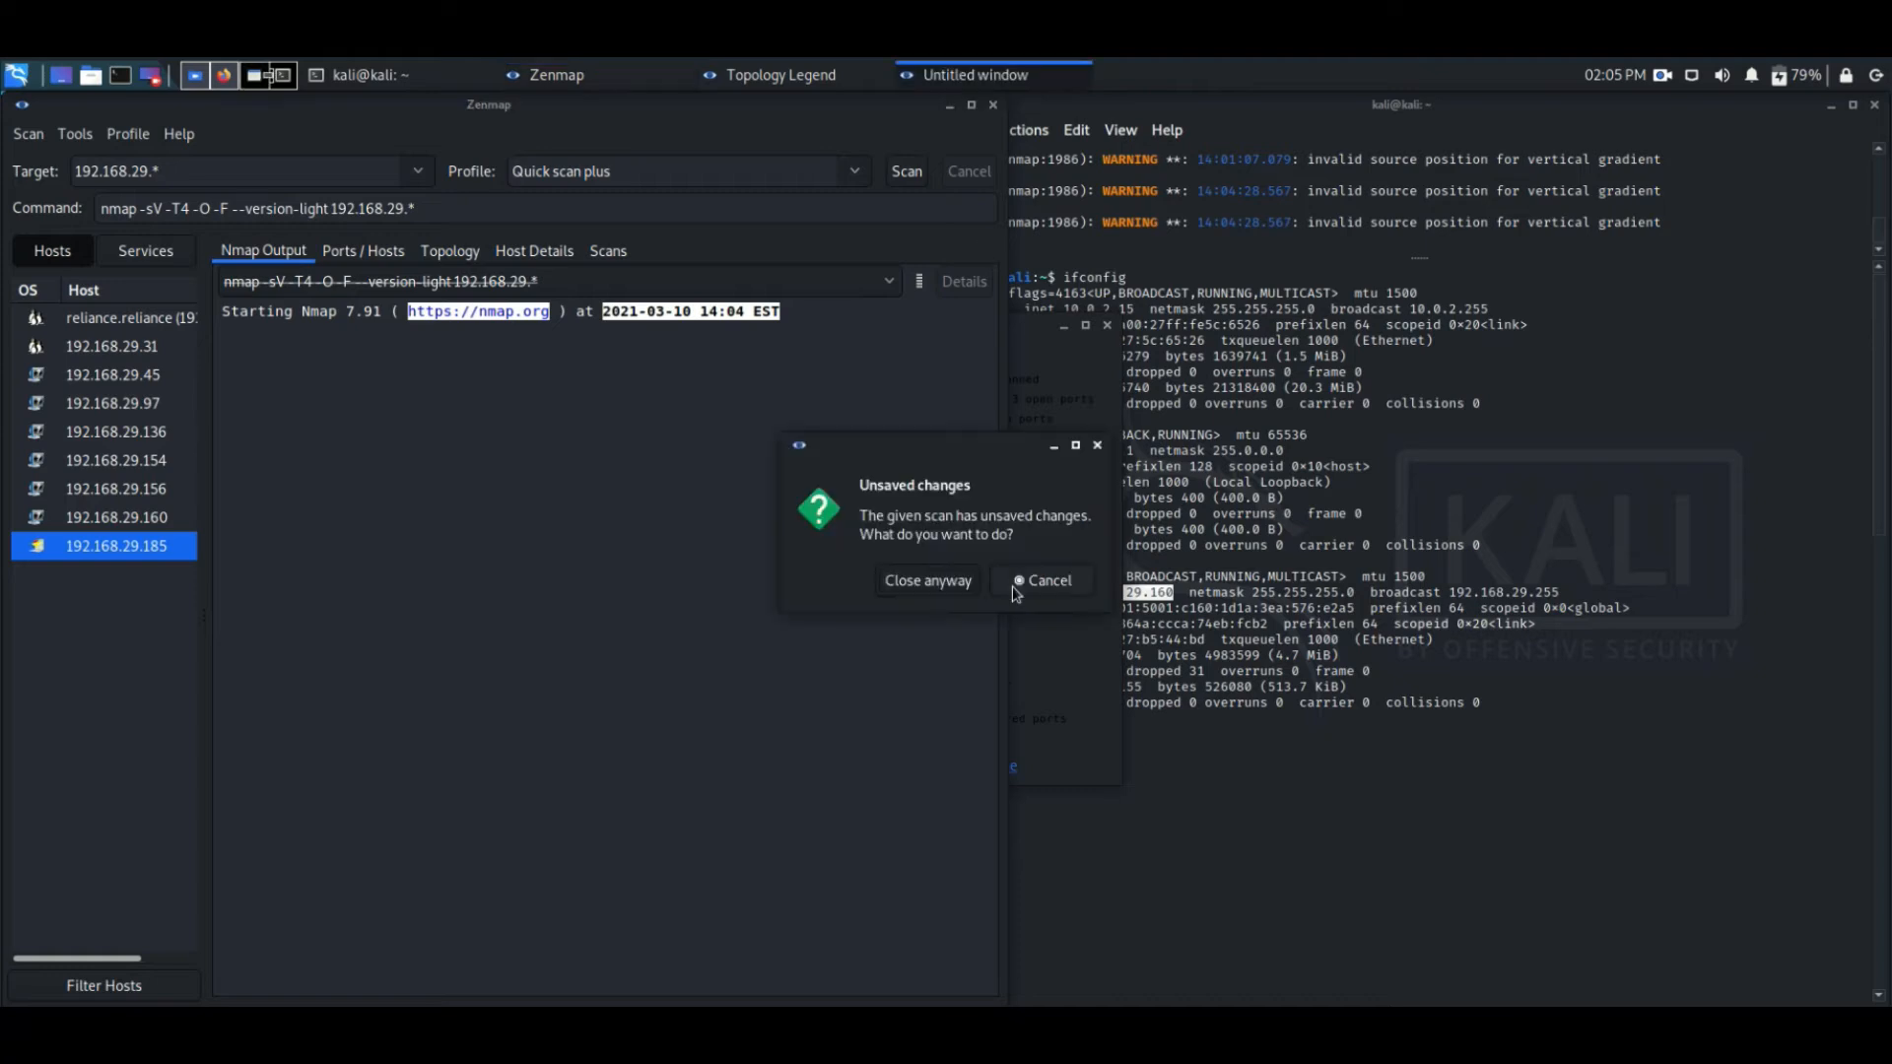
{"action": "left_click", "coordinate": [923, 591]}
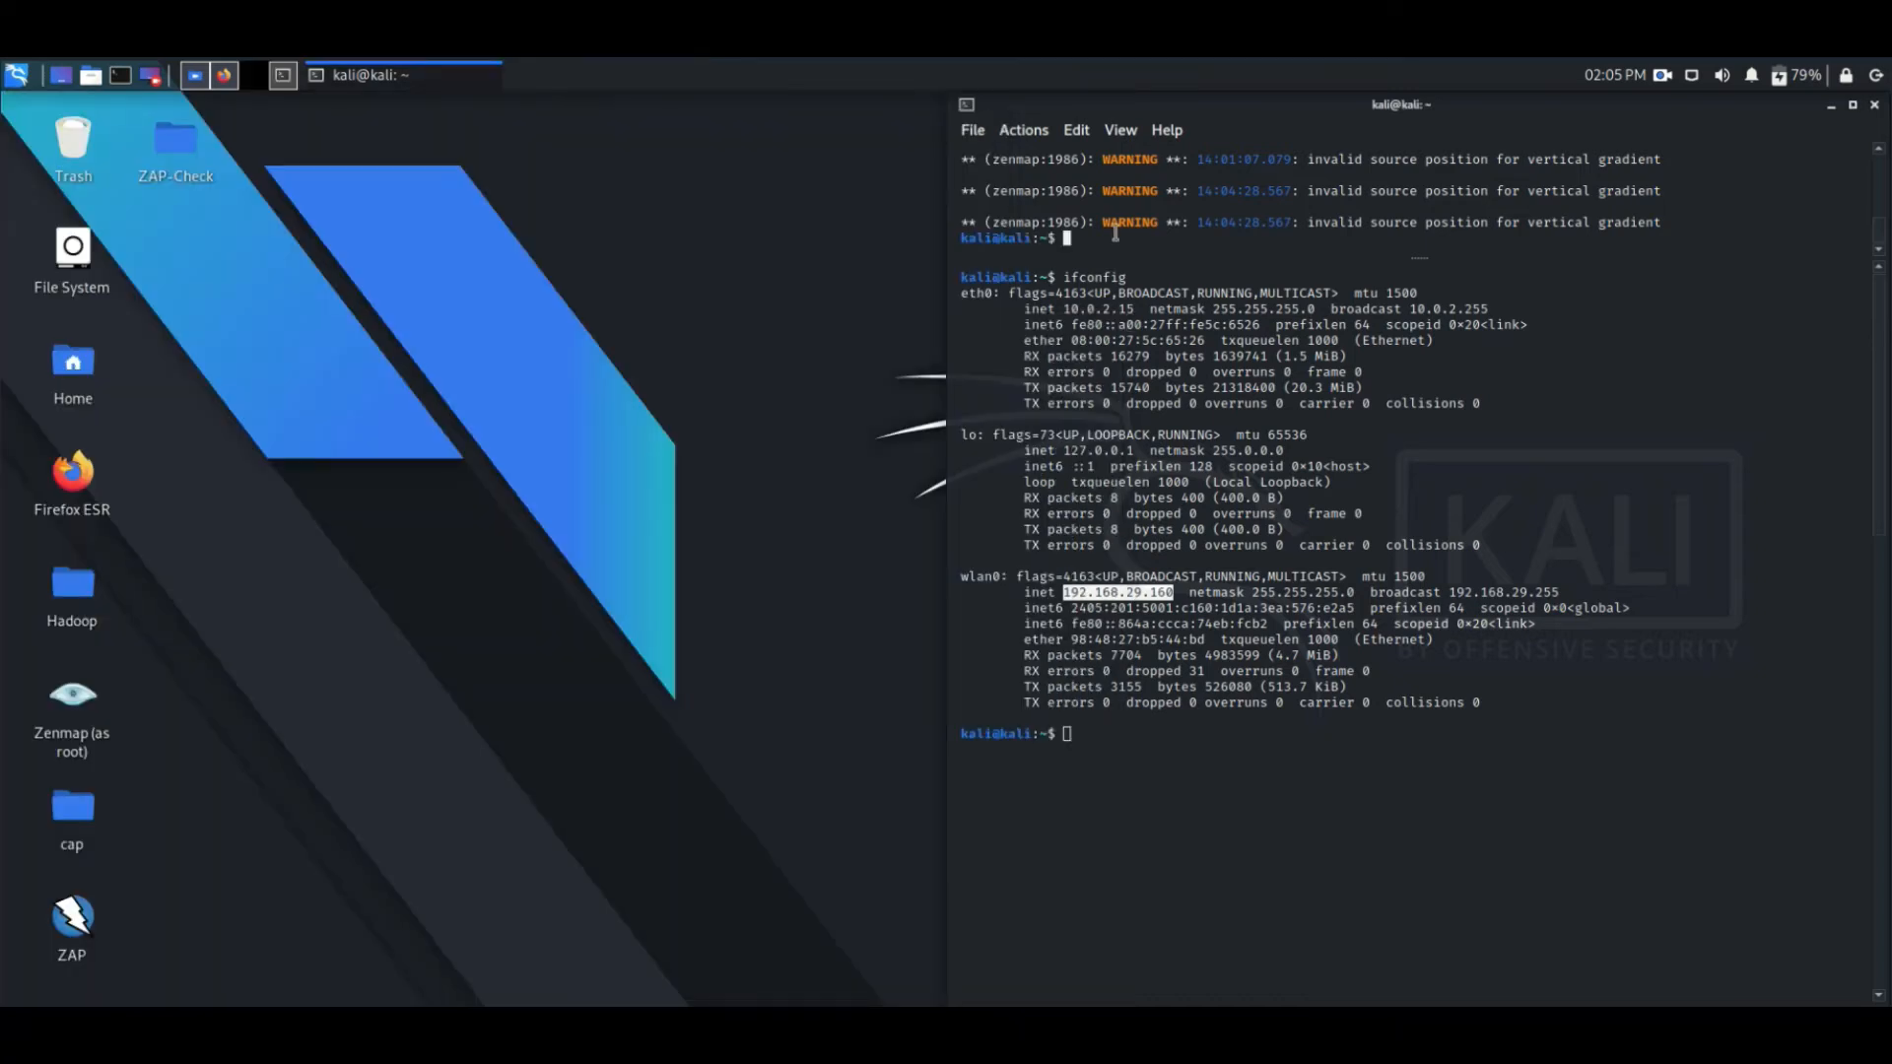
Step: Relaunch Zenmap from the terminal with sudo zenmap and set the scan target to 192.168.29.1/24
{"action": "key", "text": "Up"}
{"action": "key", "text": "Return"}
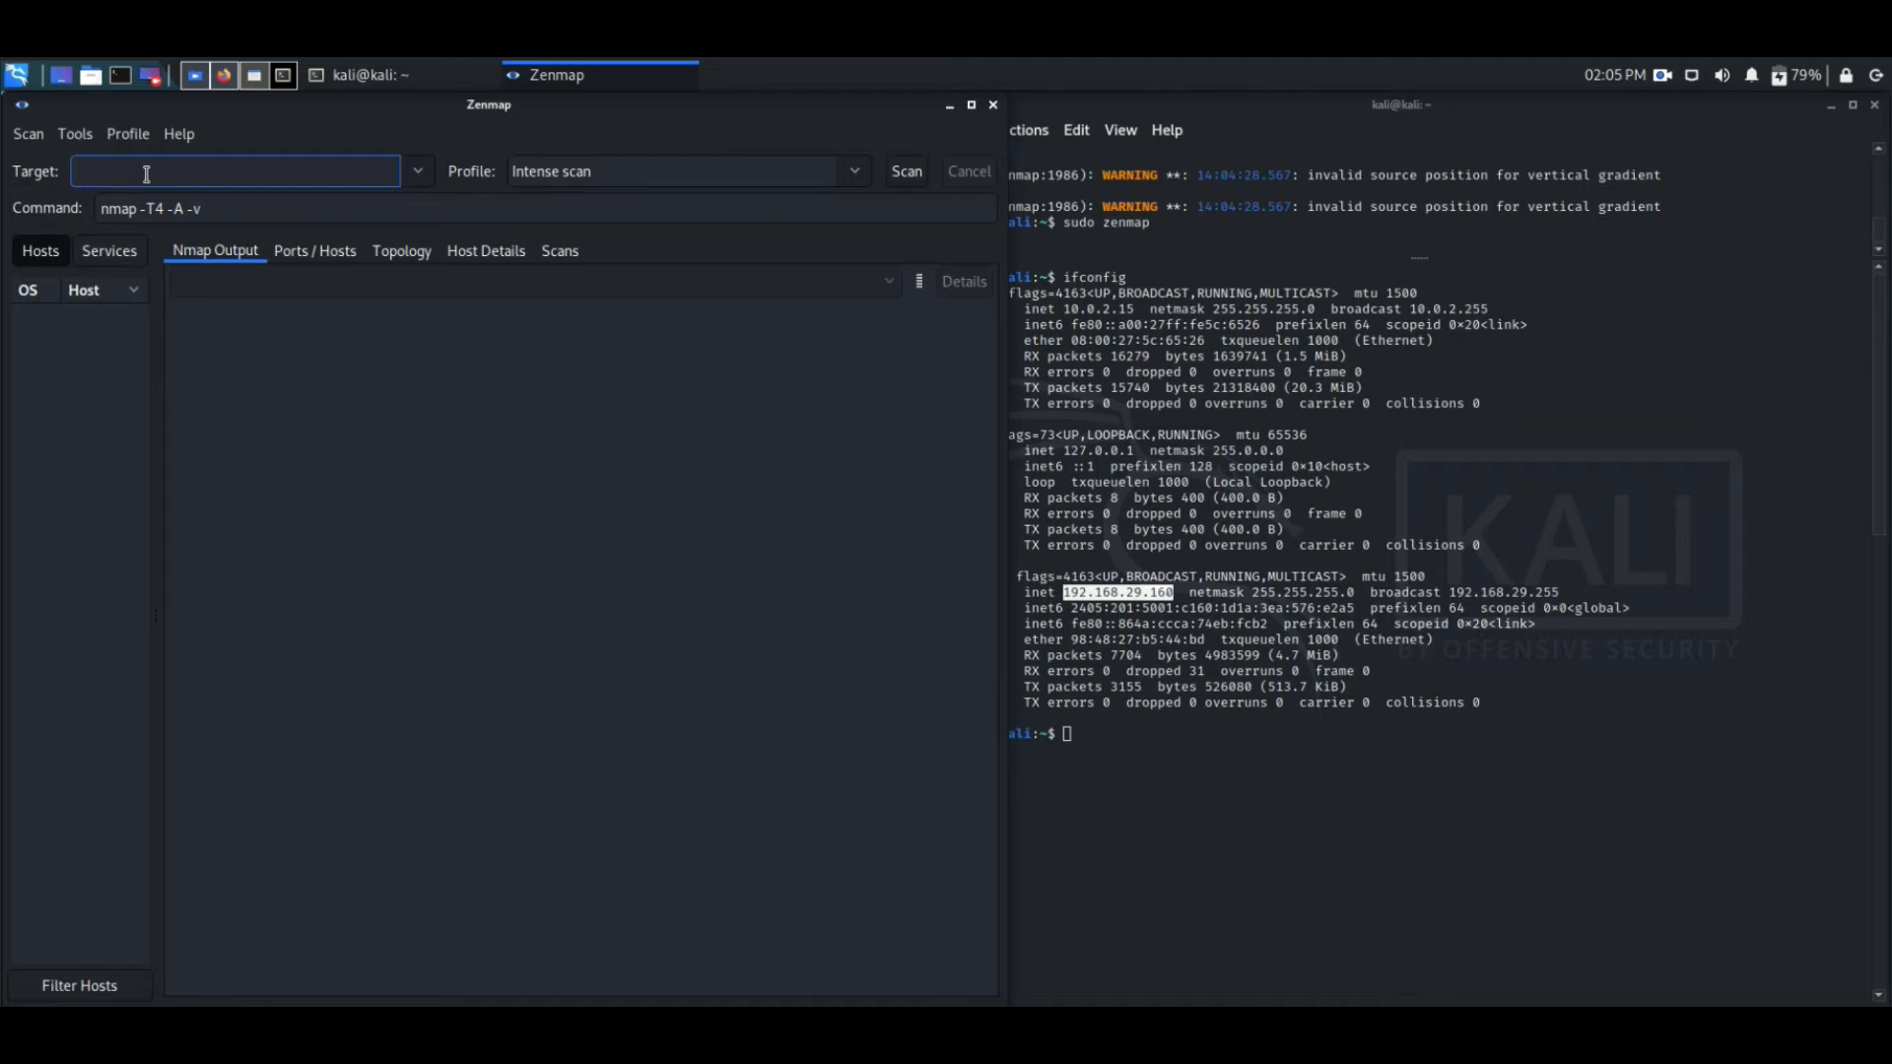
{"action": "type", "text": "192.168.29.1/24"}
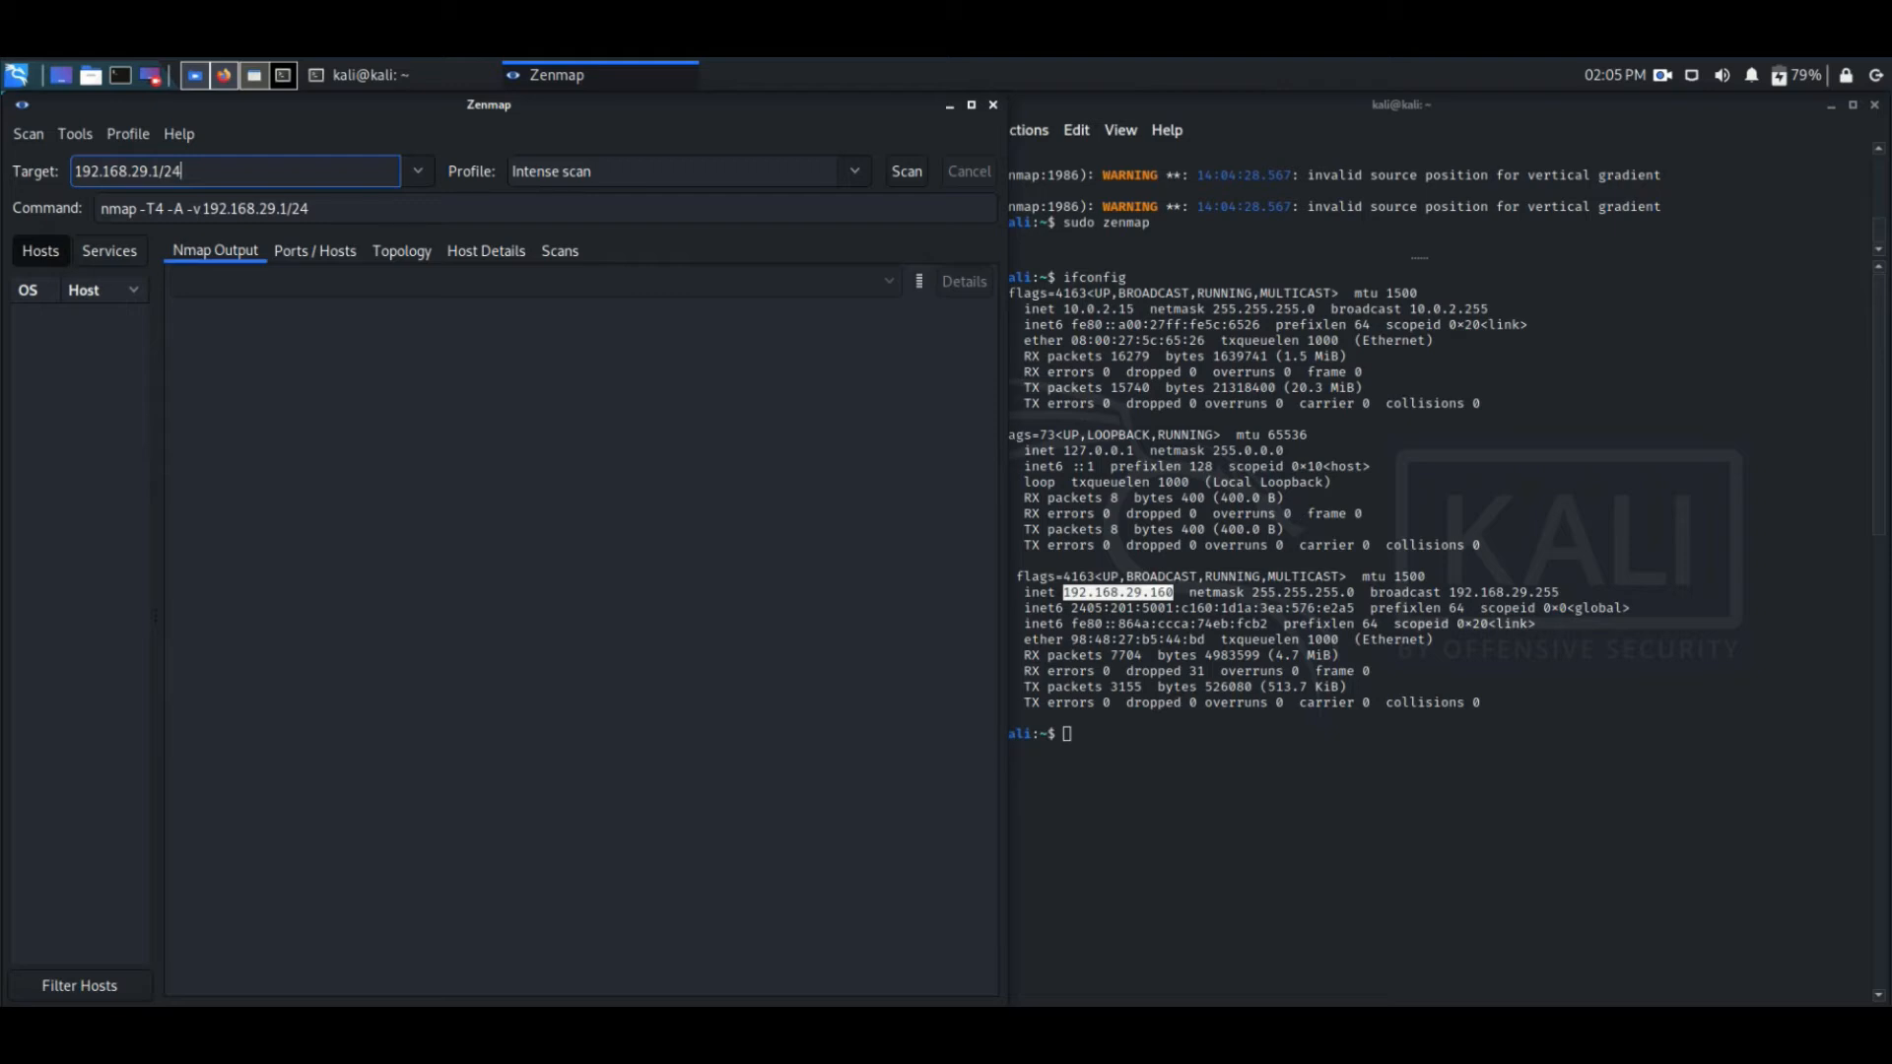
Step: Choose the Quick scan plus profile and start the scan on 192.168.29.1/24
{"action": "left_click", "coordinate": [853, 171]}
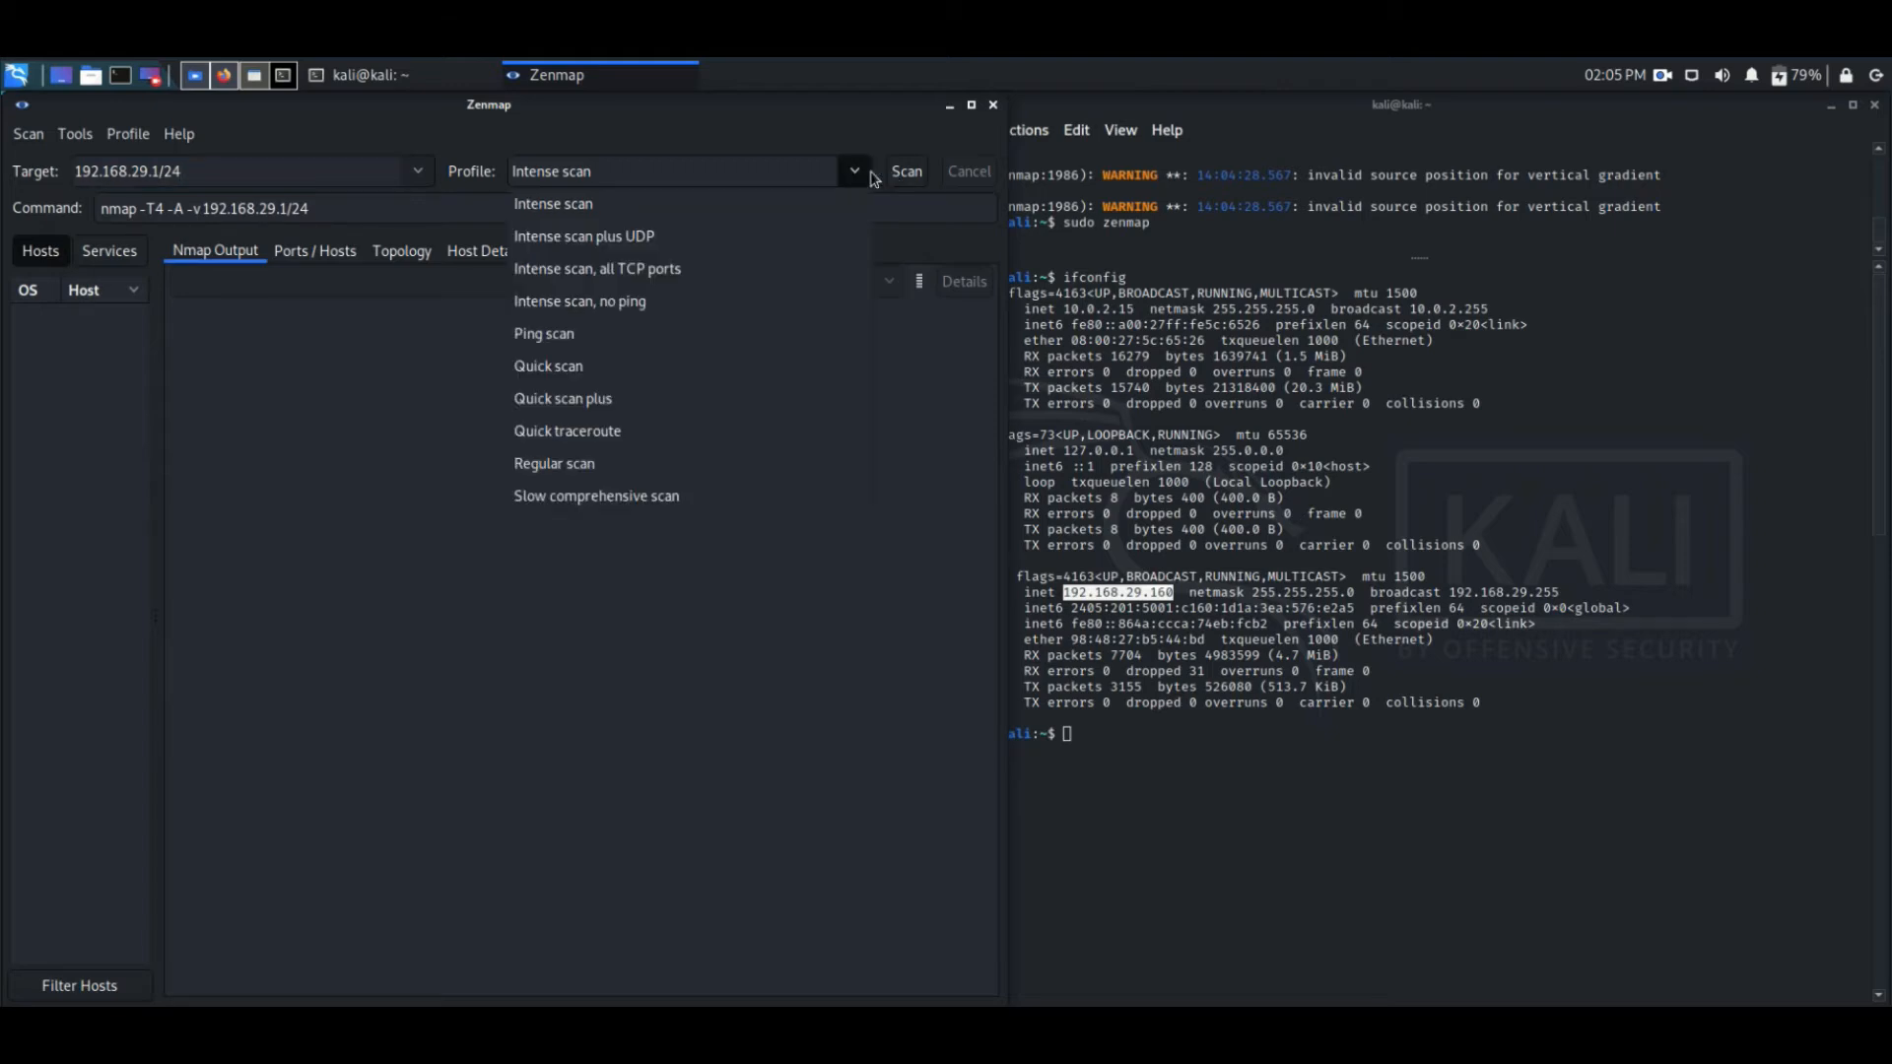
{"action": "left_click", "coordinate": [582, 387]}
{"action": "left_click", "coordinate": [907, 186]}
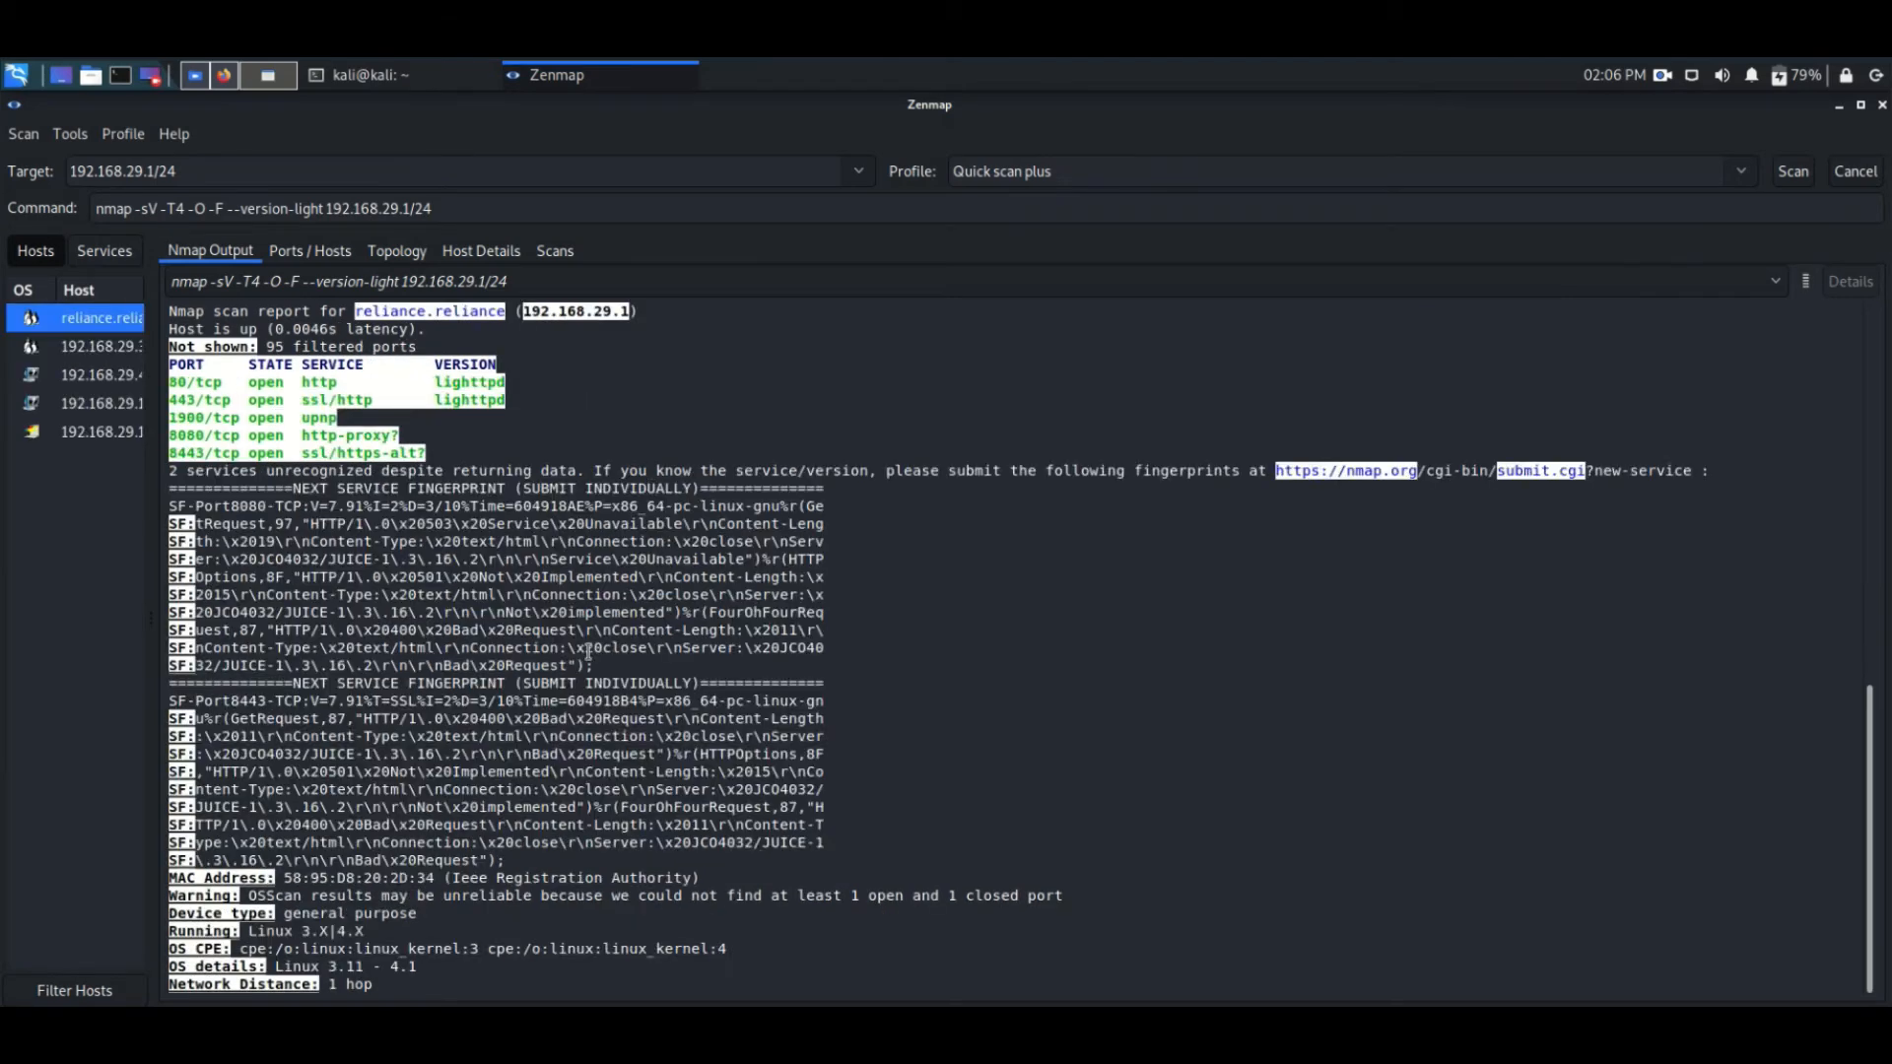
Step: Review the Quick scan plus output back to its beginning and widen the host list so the IP addresses fit
{"action": "scroll", "coordinate": [685, 714], "scroll_direction": "up", "scroll_amount": 5}
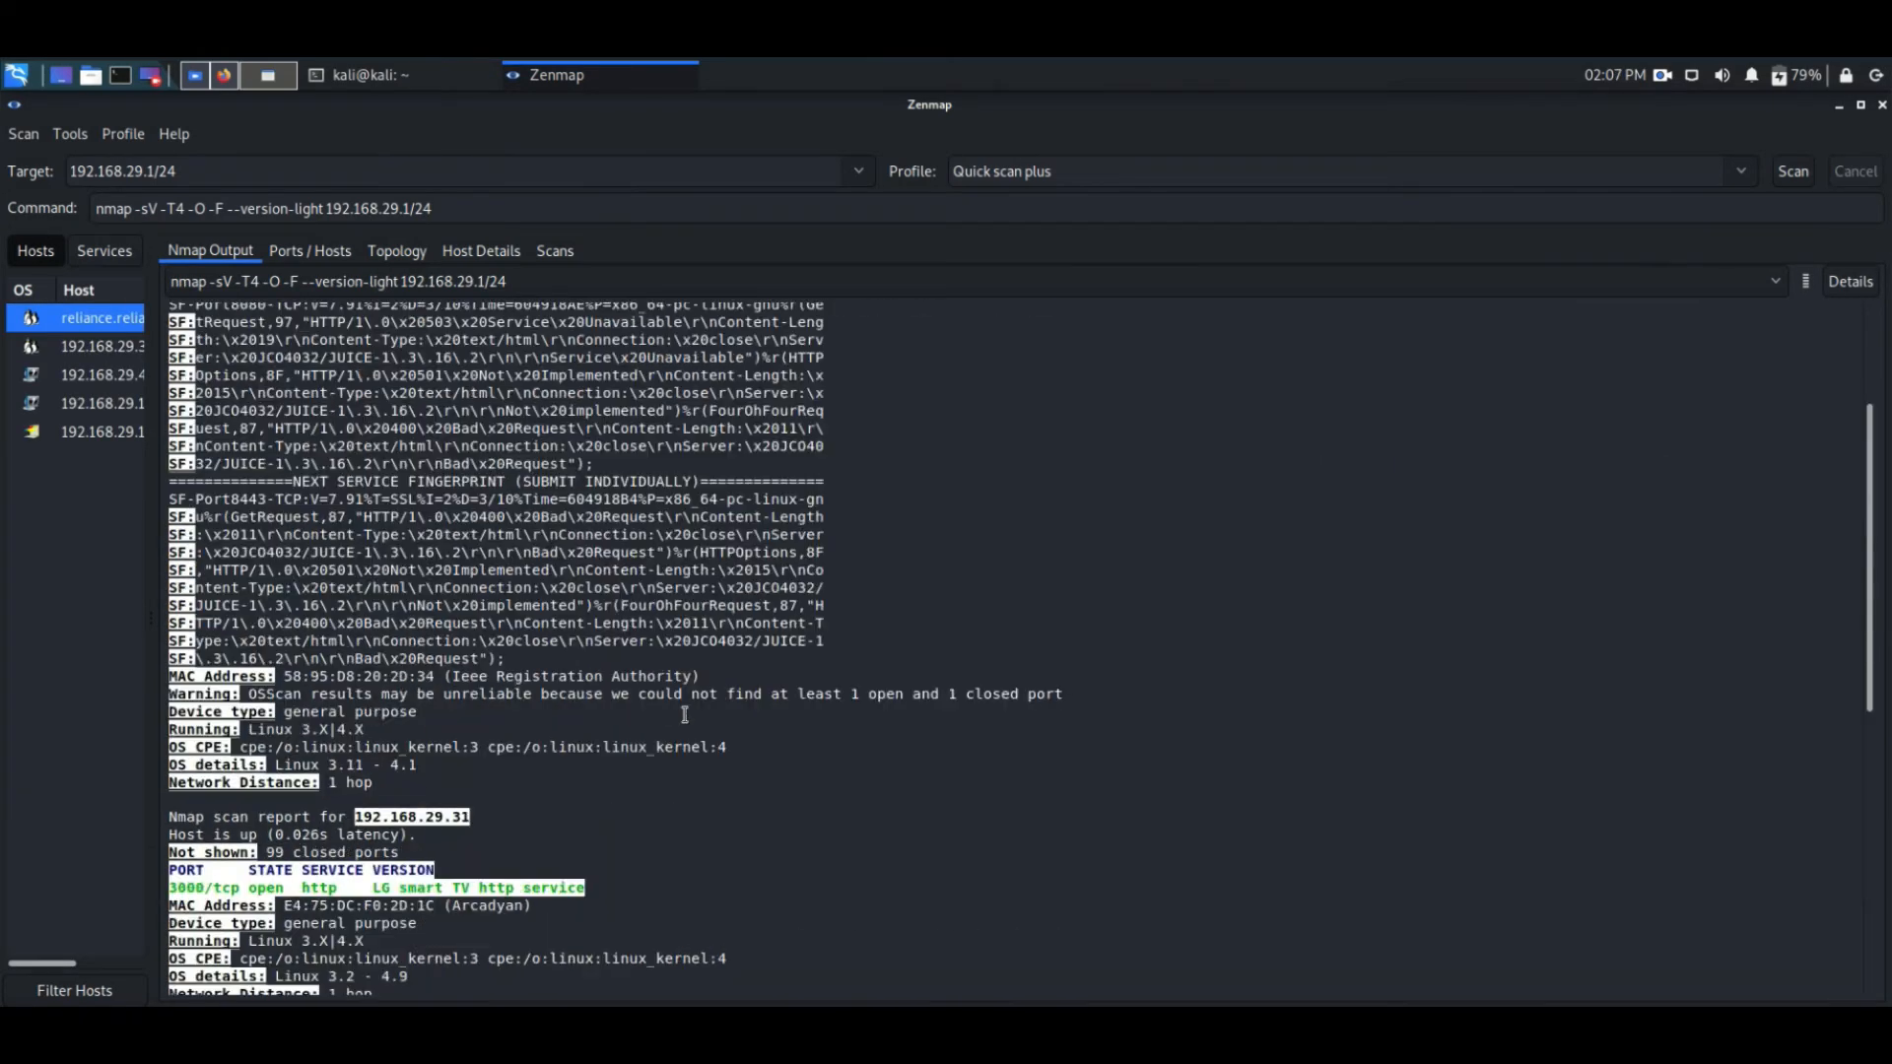
{"action": "scroll", "coordinate": [684, 714], "scroll_direction": "up", "scroll_amount": 4}
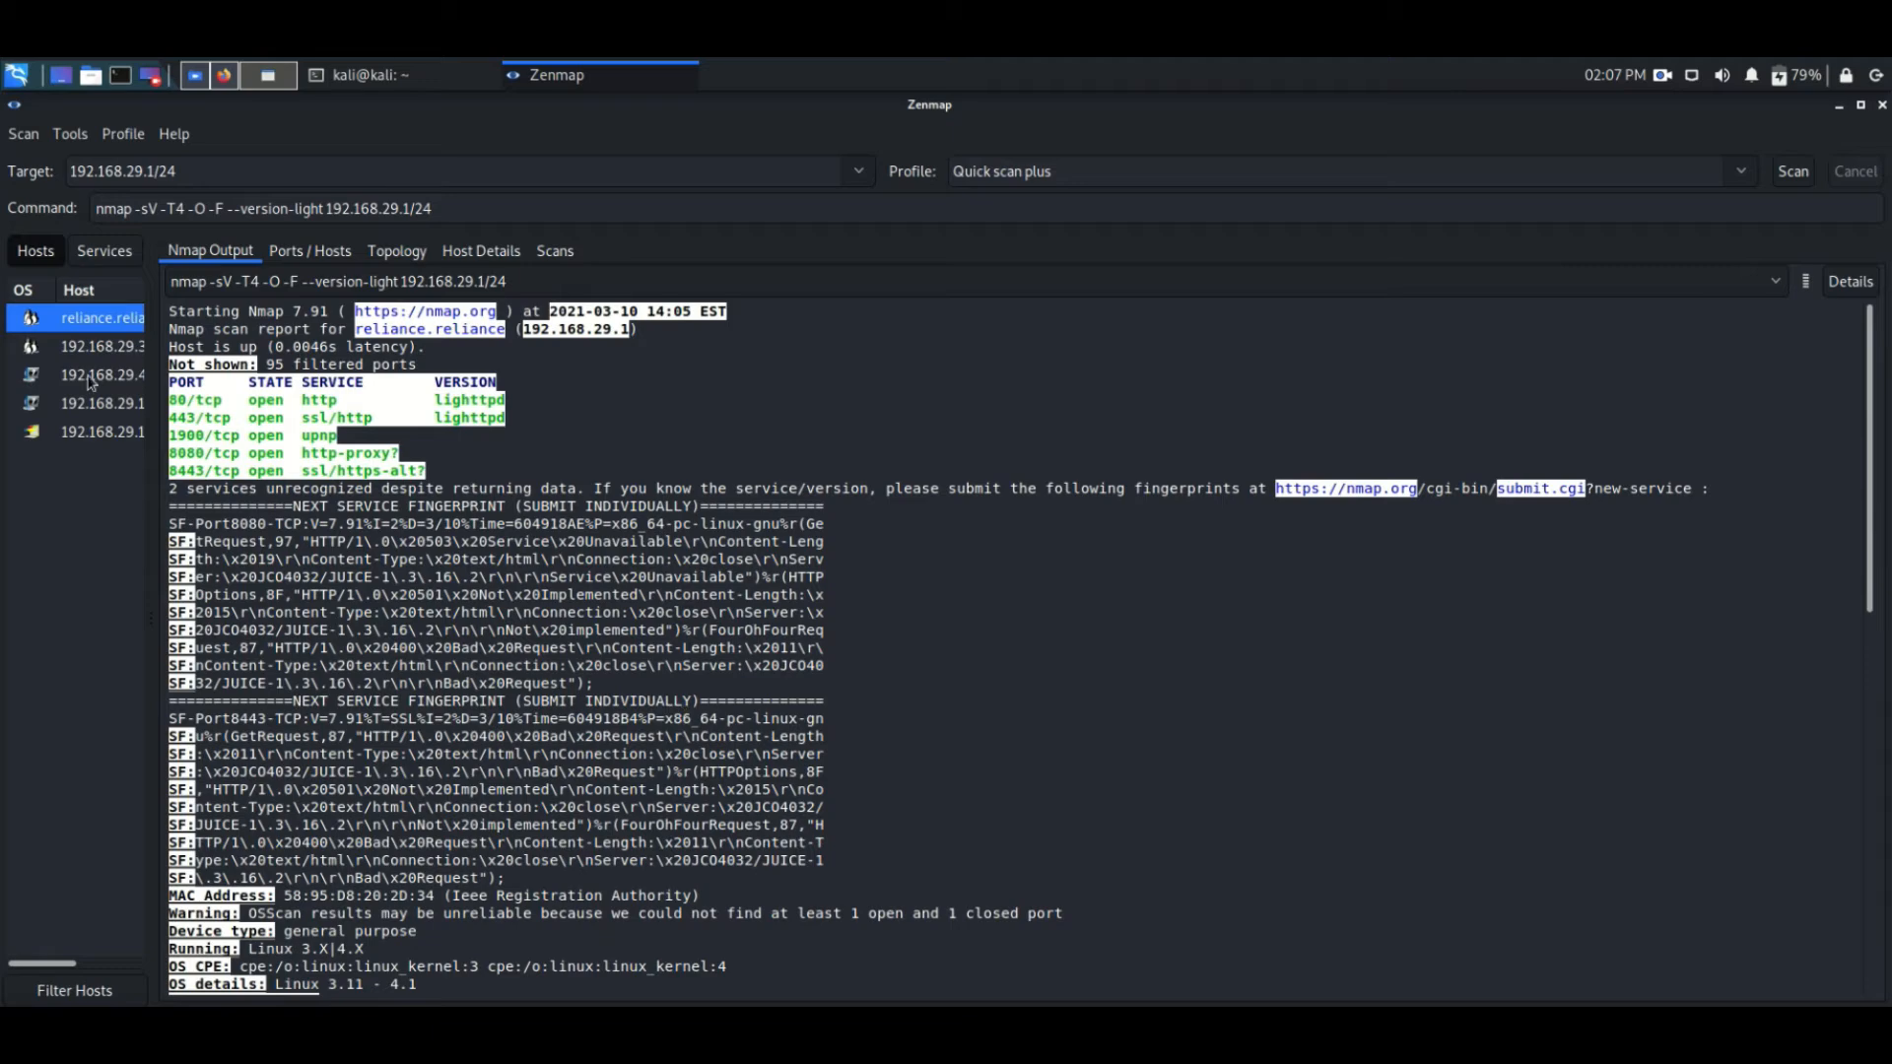
{"action": "left_click_drag", "start_coordinate": [152, 426], "coordinate": [201, 462]}
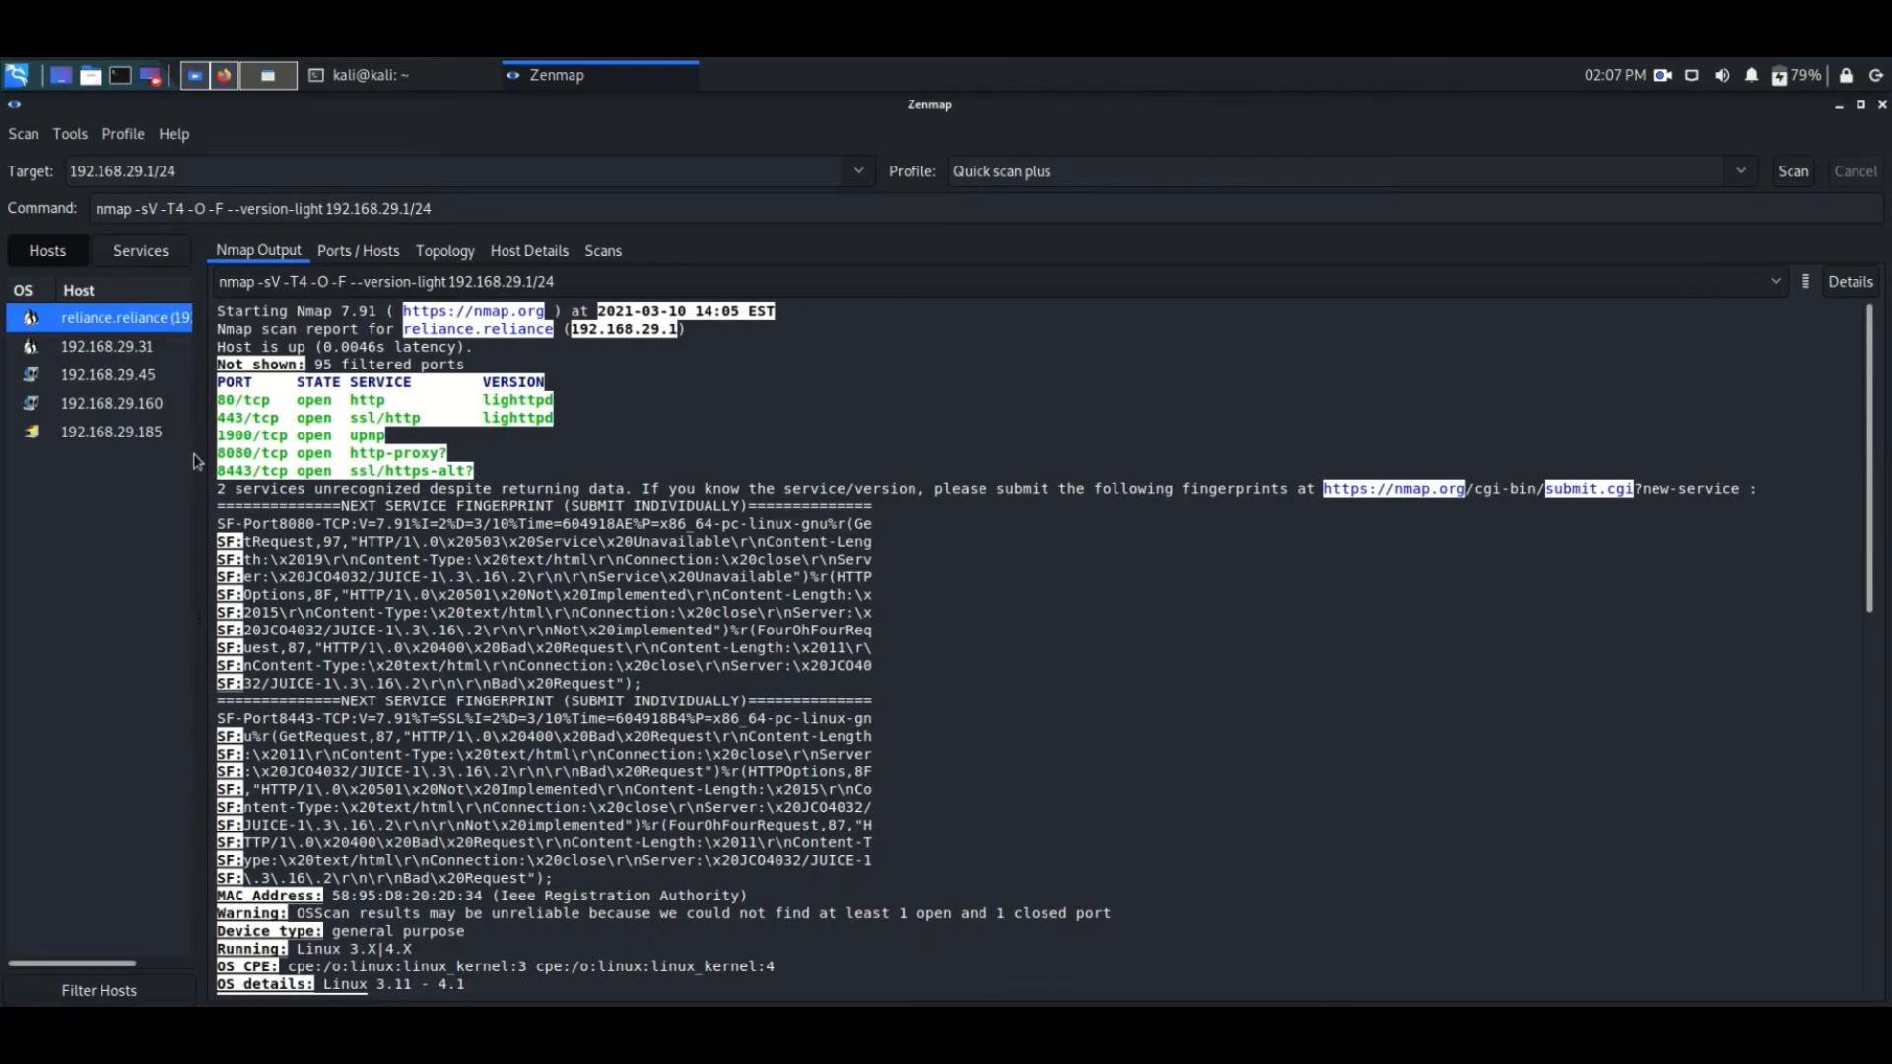
Step: Inspect host 192.168.29.31 in the scan output, then its ports, the network topology and its host details
{"action": "left_click", "coordinate": [130, 350]}
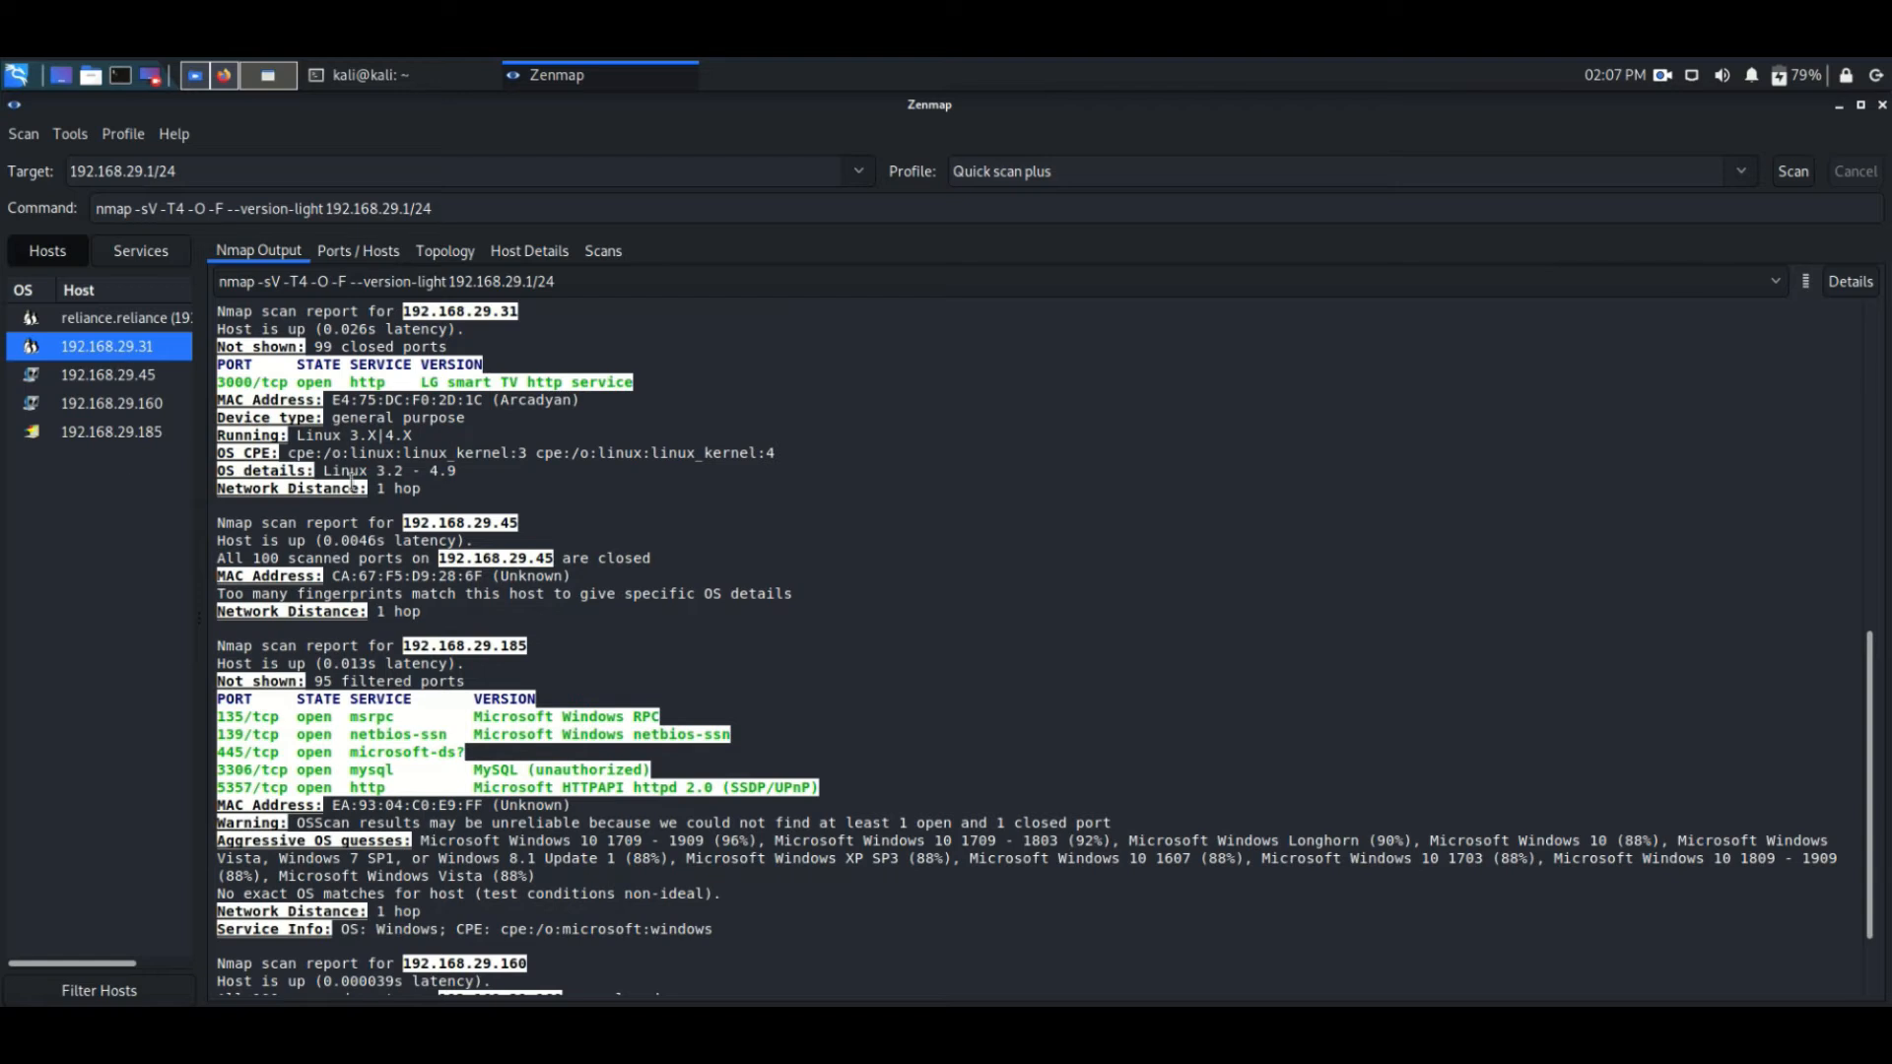
{"action": "left_click", "coordinate": [351, 254]}
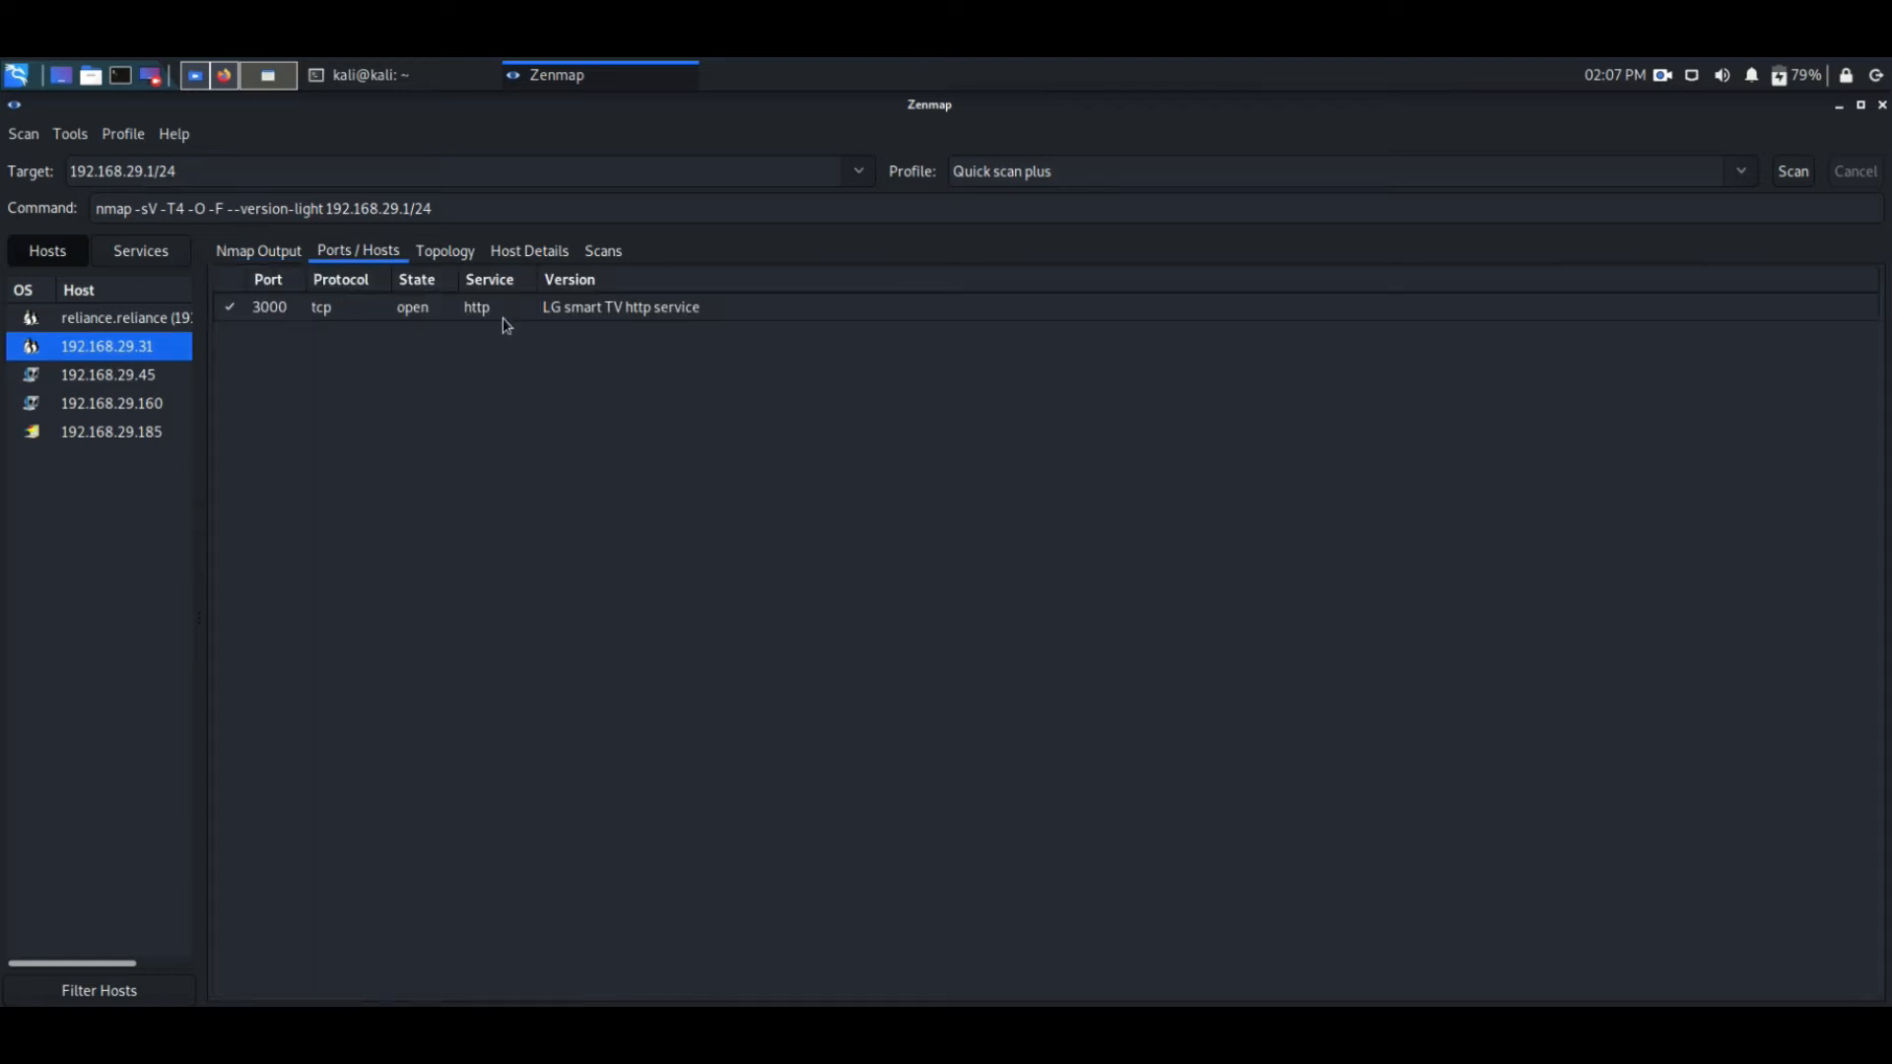
{"action": "left_click", "coordinate": [442, 252]}
{"action": "left_click", "coordinate": [522, 251]}
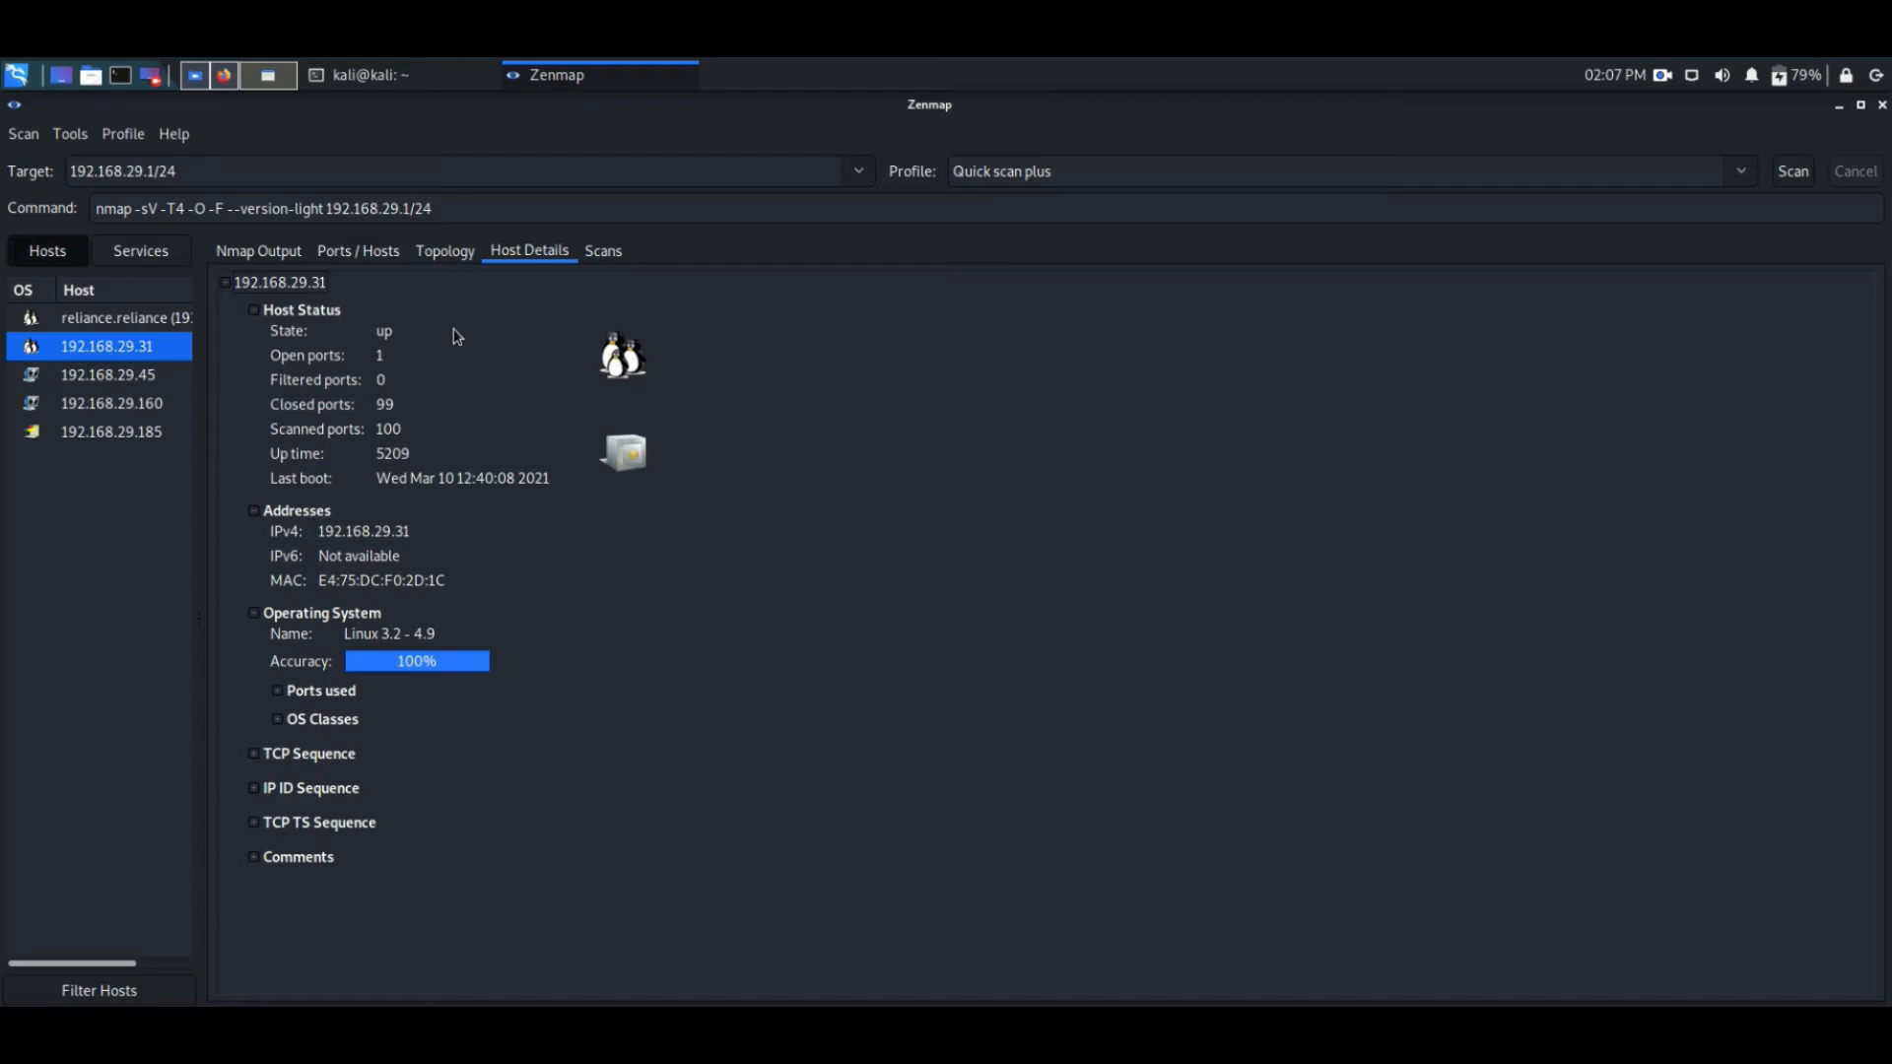
Step: Run the Quick scan plus on 192.168.29.1/24 again and check the ports of hosts 192.168.29.45, 192.168.29.160 and 192.168.29.185
{"action": "left_click", "coordinate": [1790, 172]}
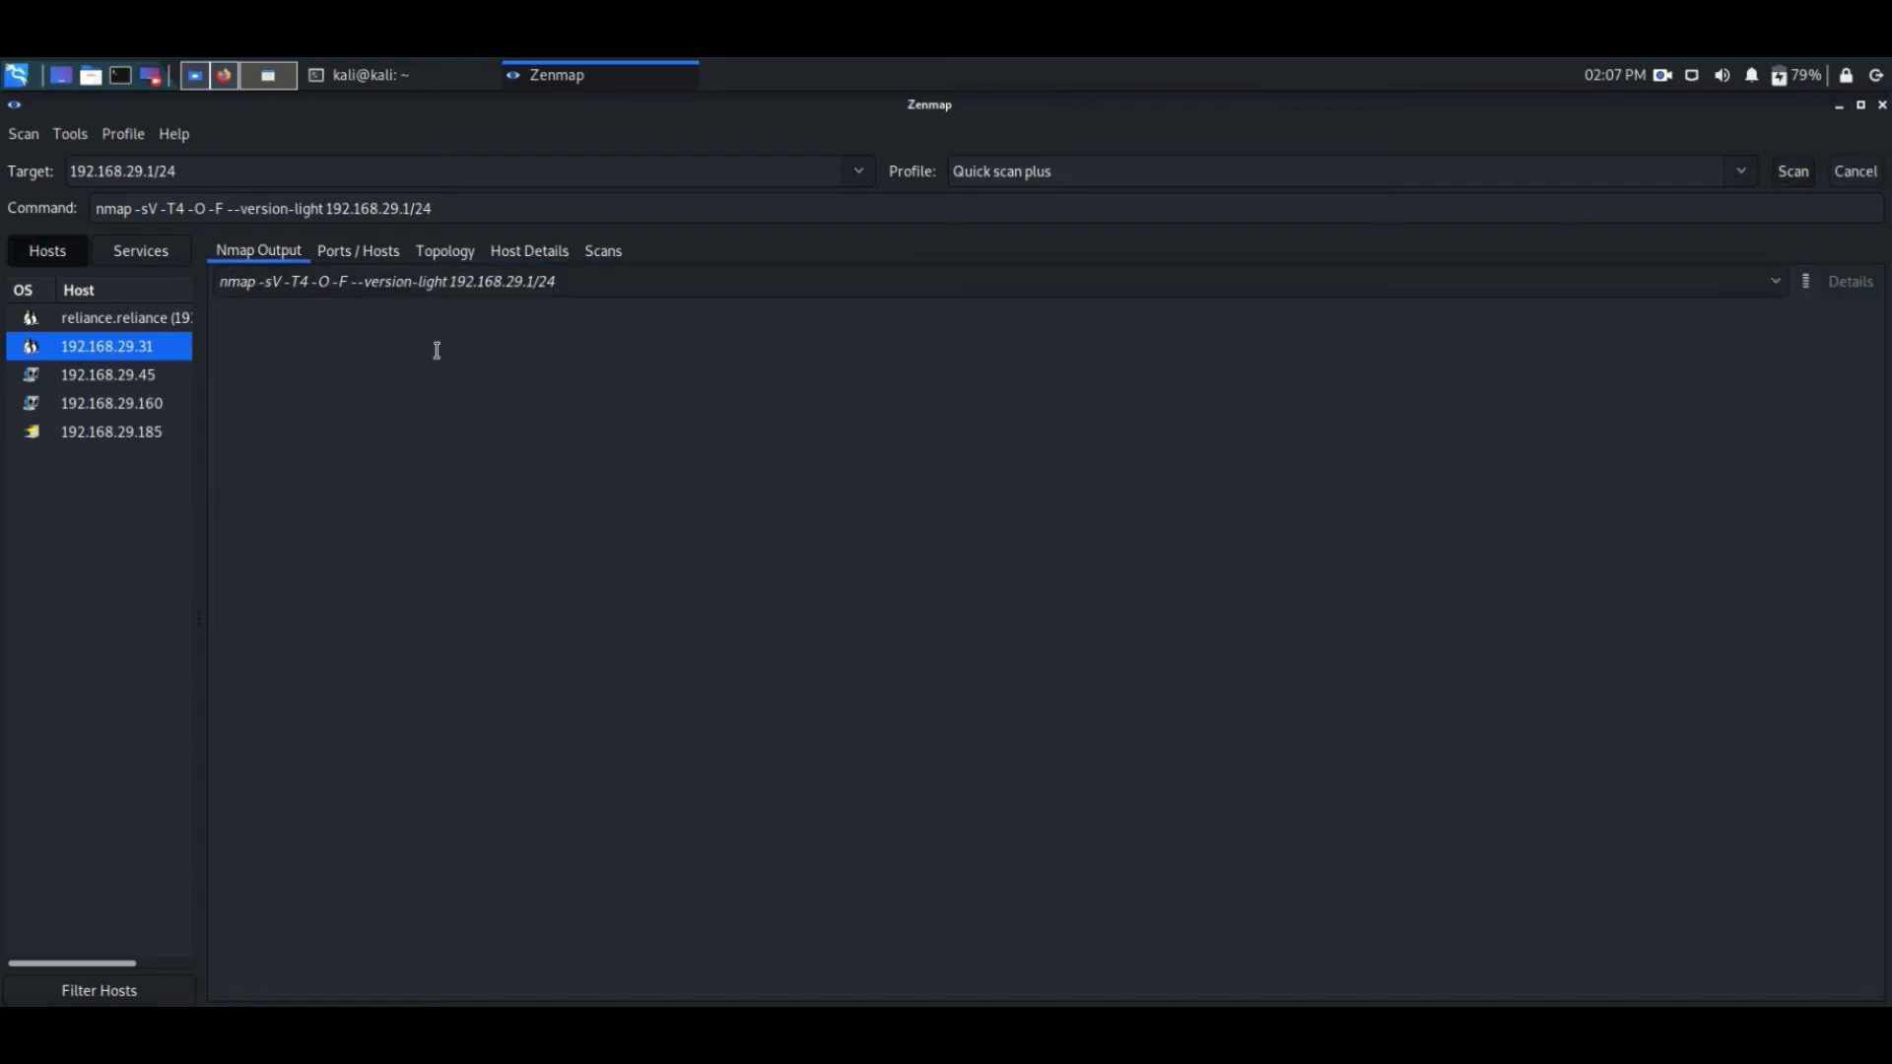
{"action": "left_click", "coordinate": [379, 256]}
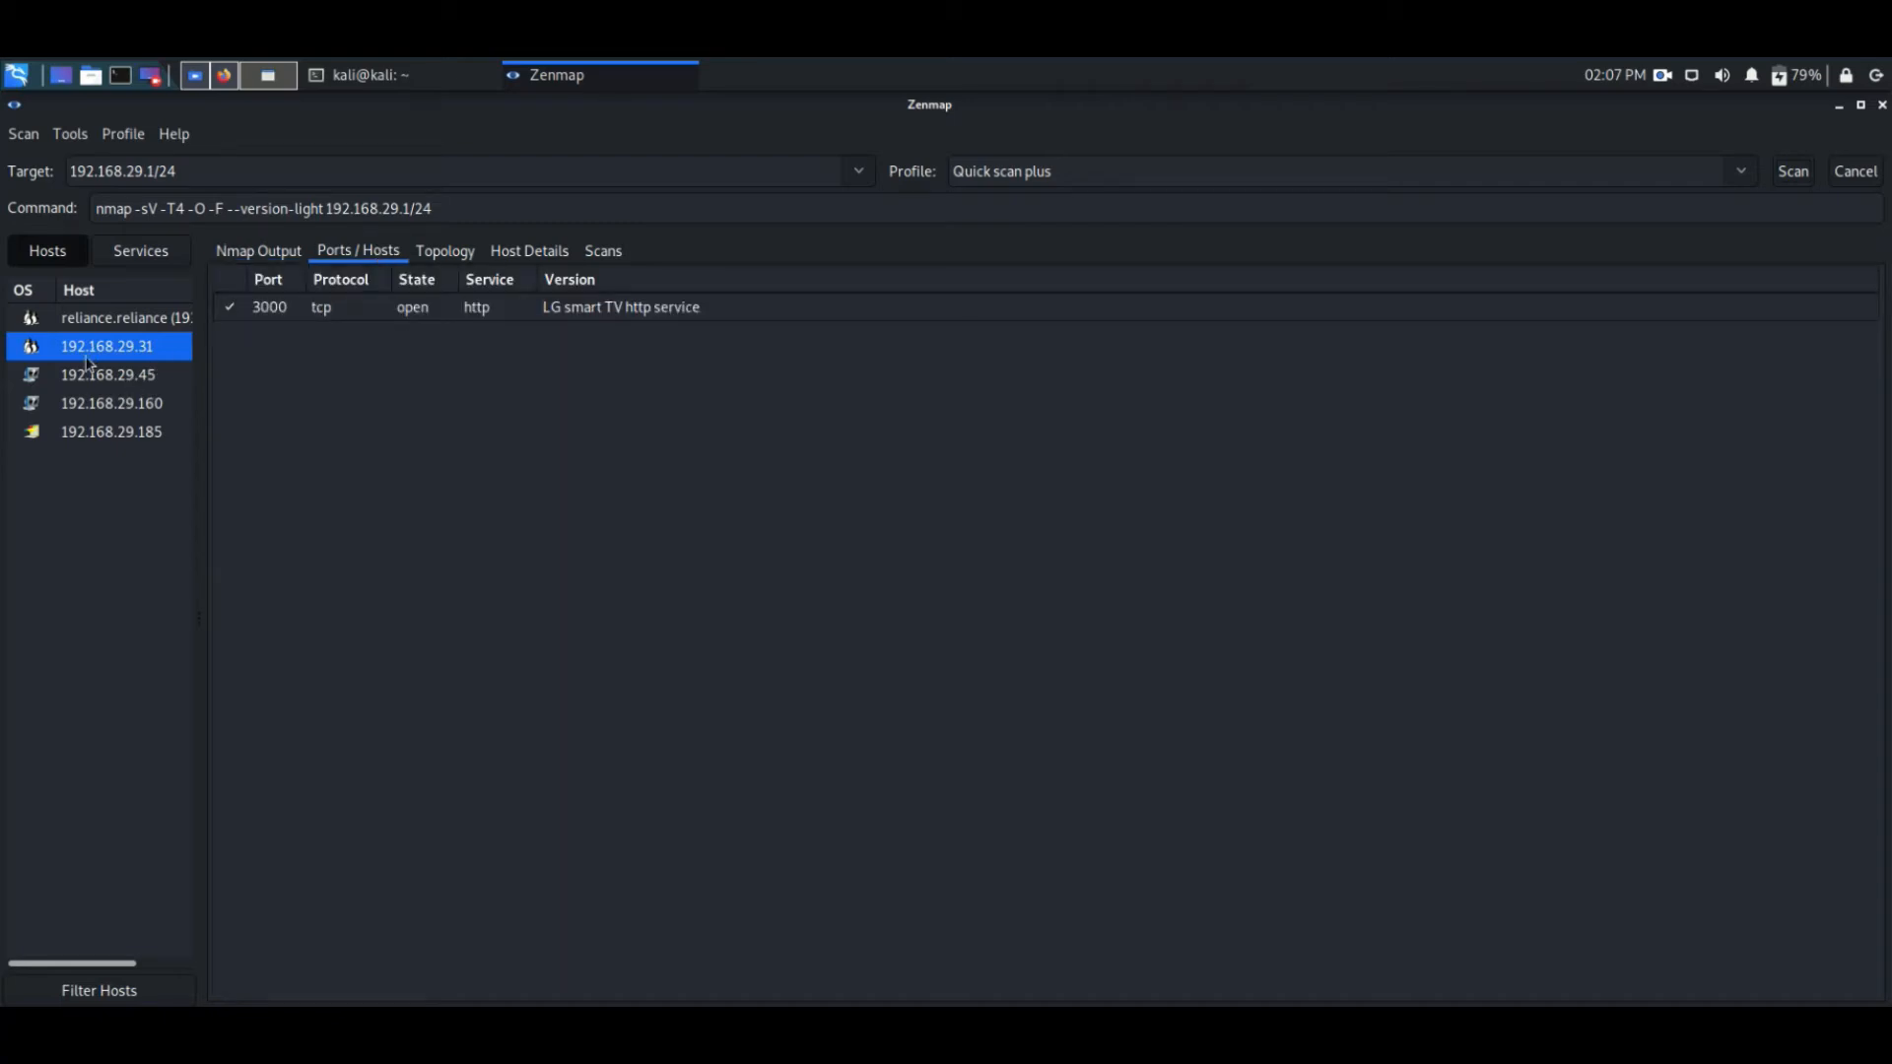
{"action": "left_click", "coordinate": [132, 384]}
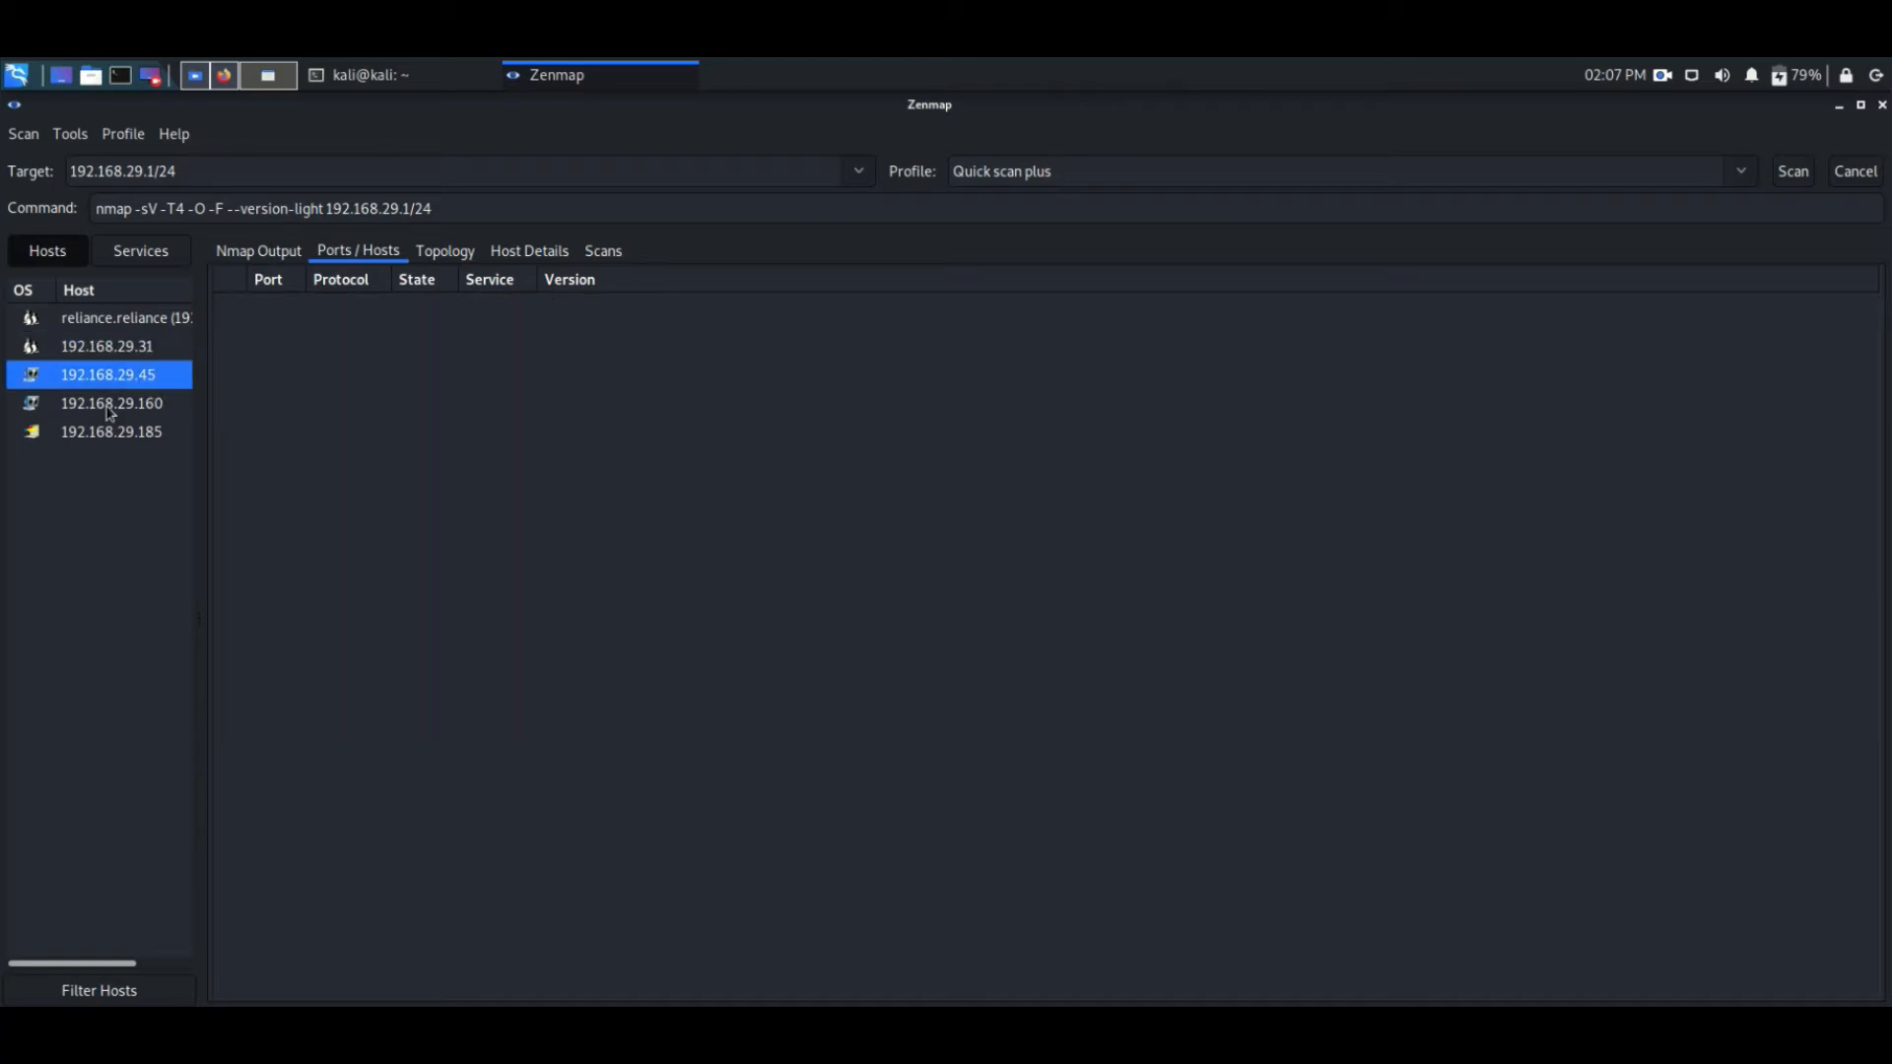
{"action": "left_click", "coordinate": [109, 406]}
{"action": "left_click", "coordinate": [110, 434]}
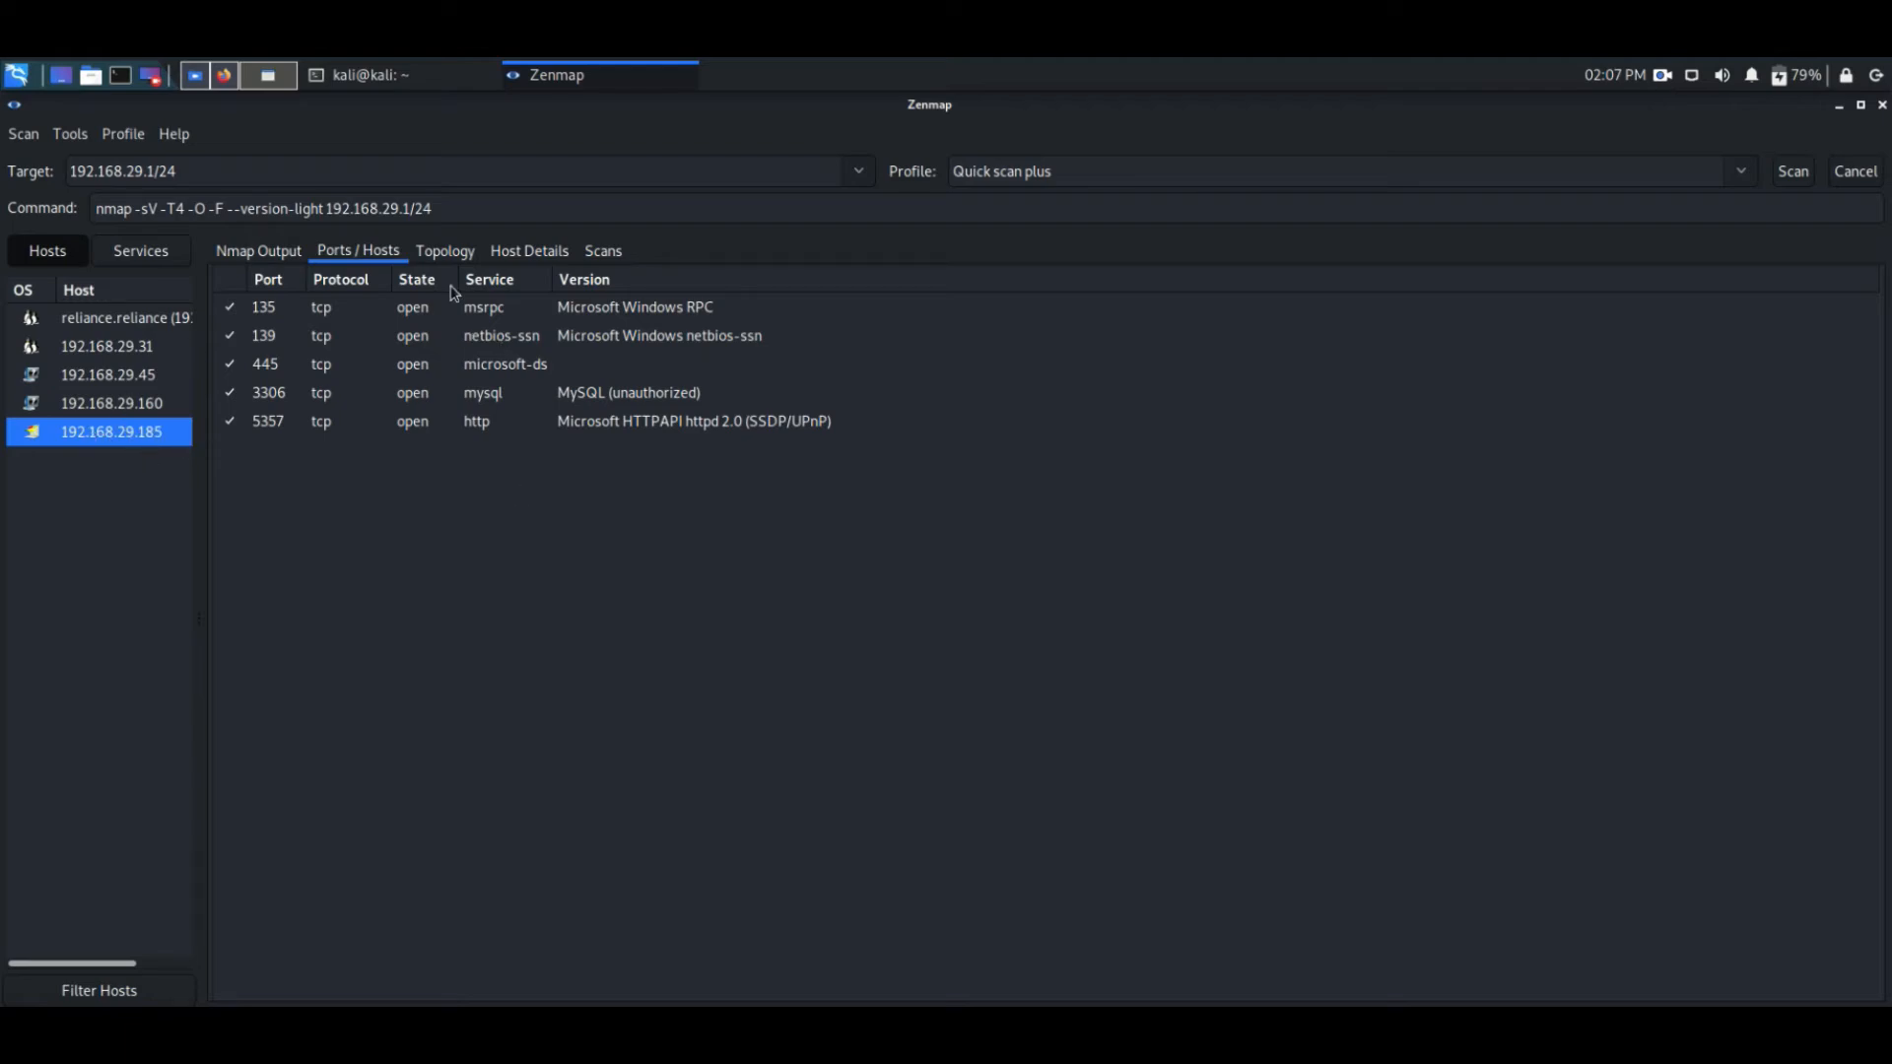
Step: View the host details of 192.168.29.185, then check the running scan's output and the list of scans
{"action": "left_click", "coordinate": [603, 255]}
{"action": "left_click", "coordinate": [533, 254]}
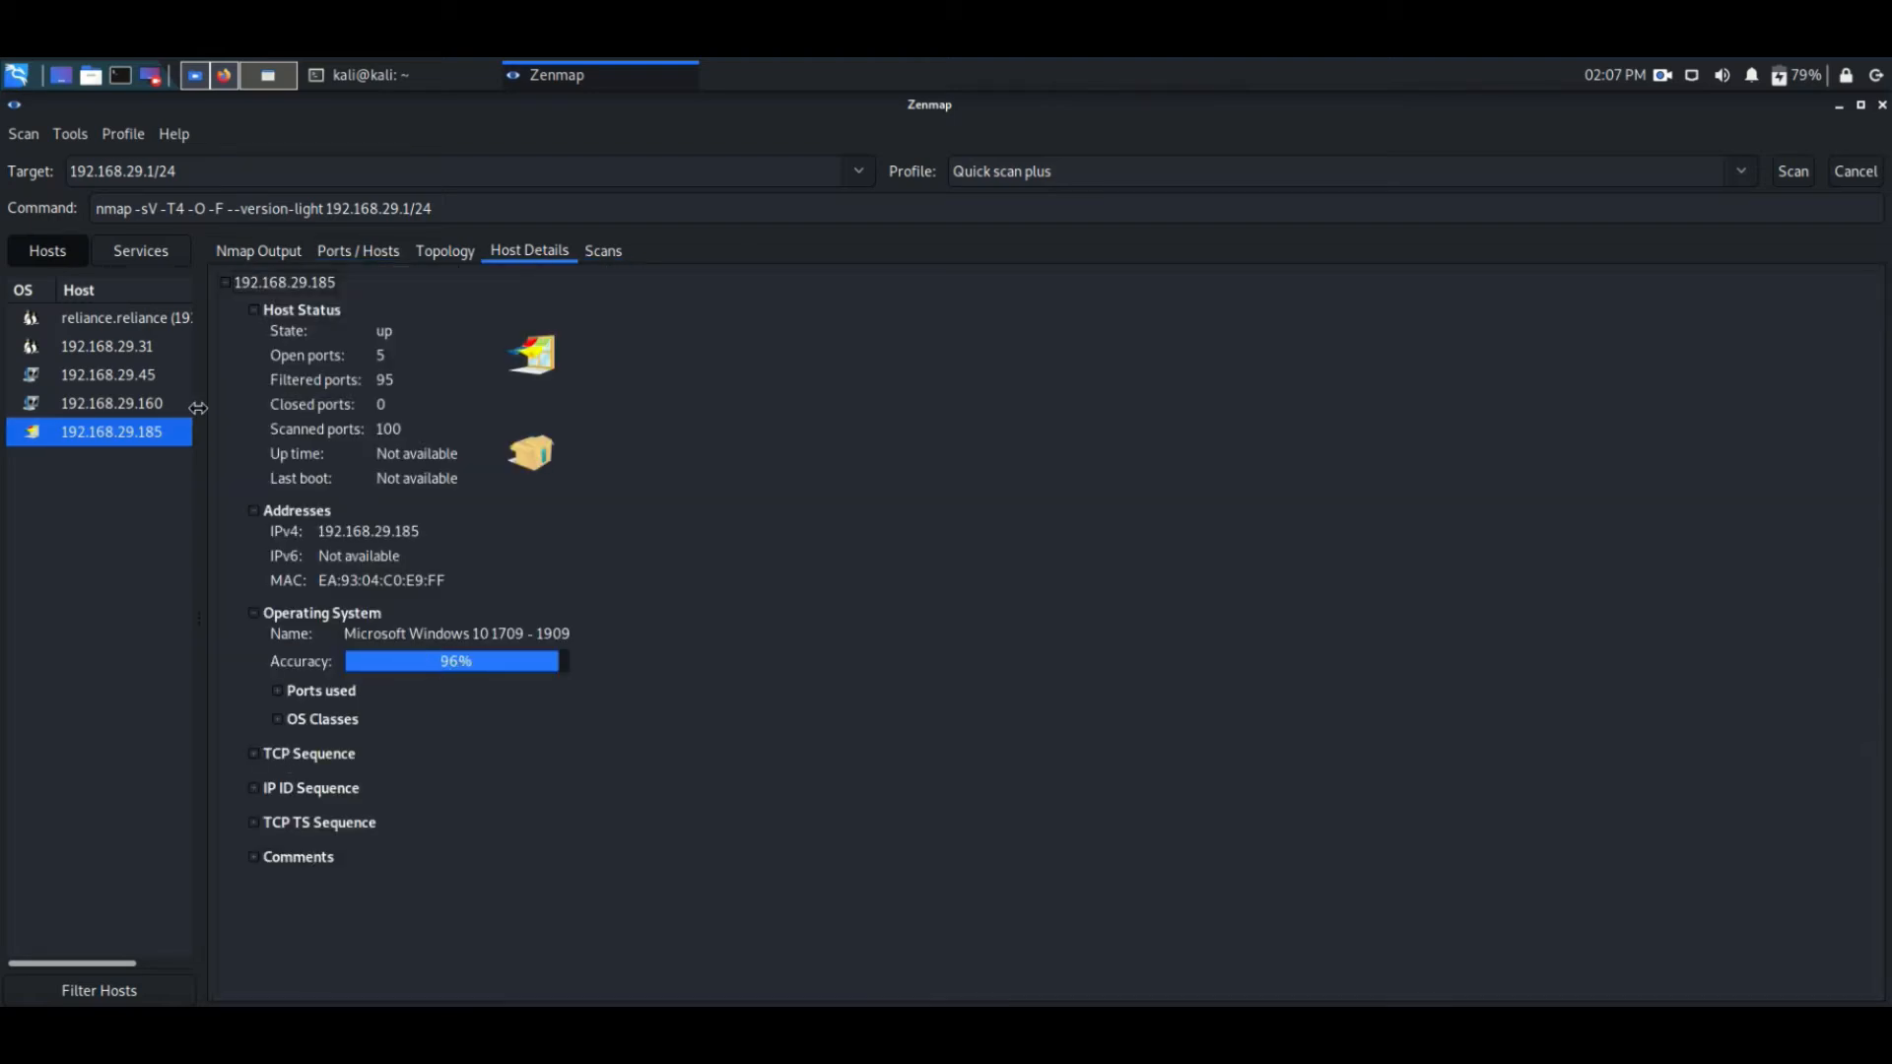
{"action": "left_click", "coordinate": [246, 253]}
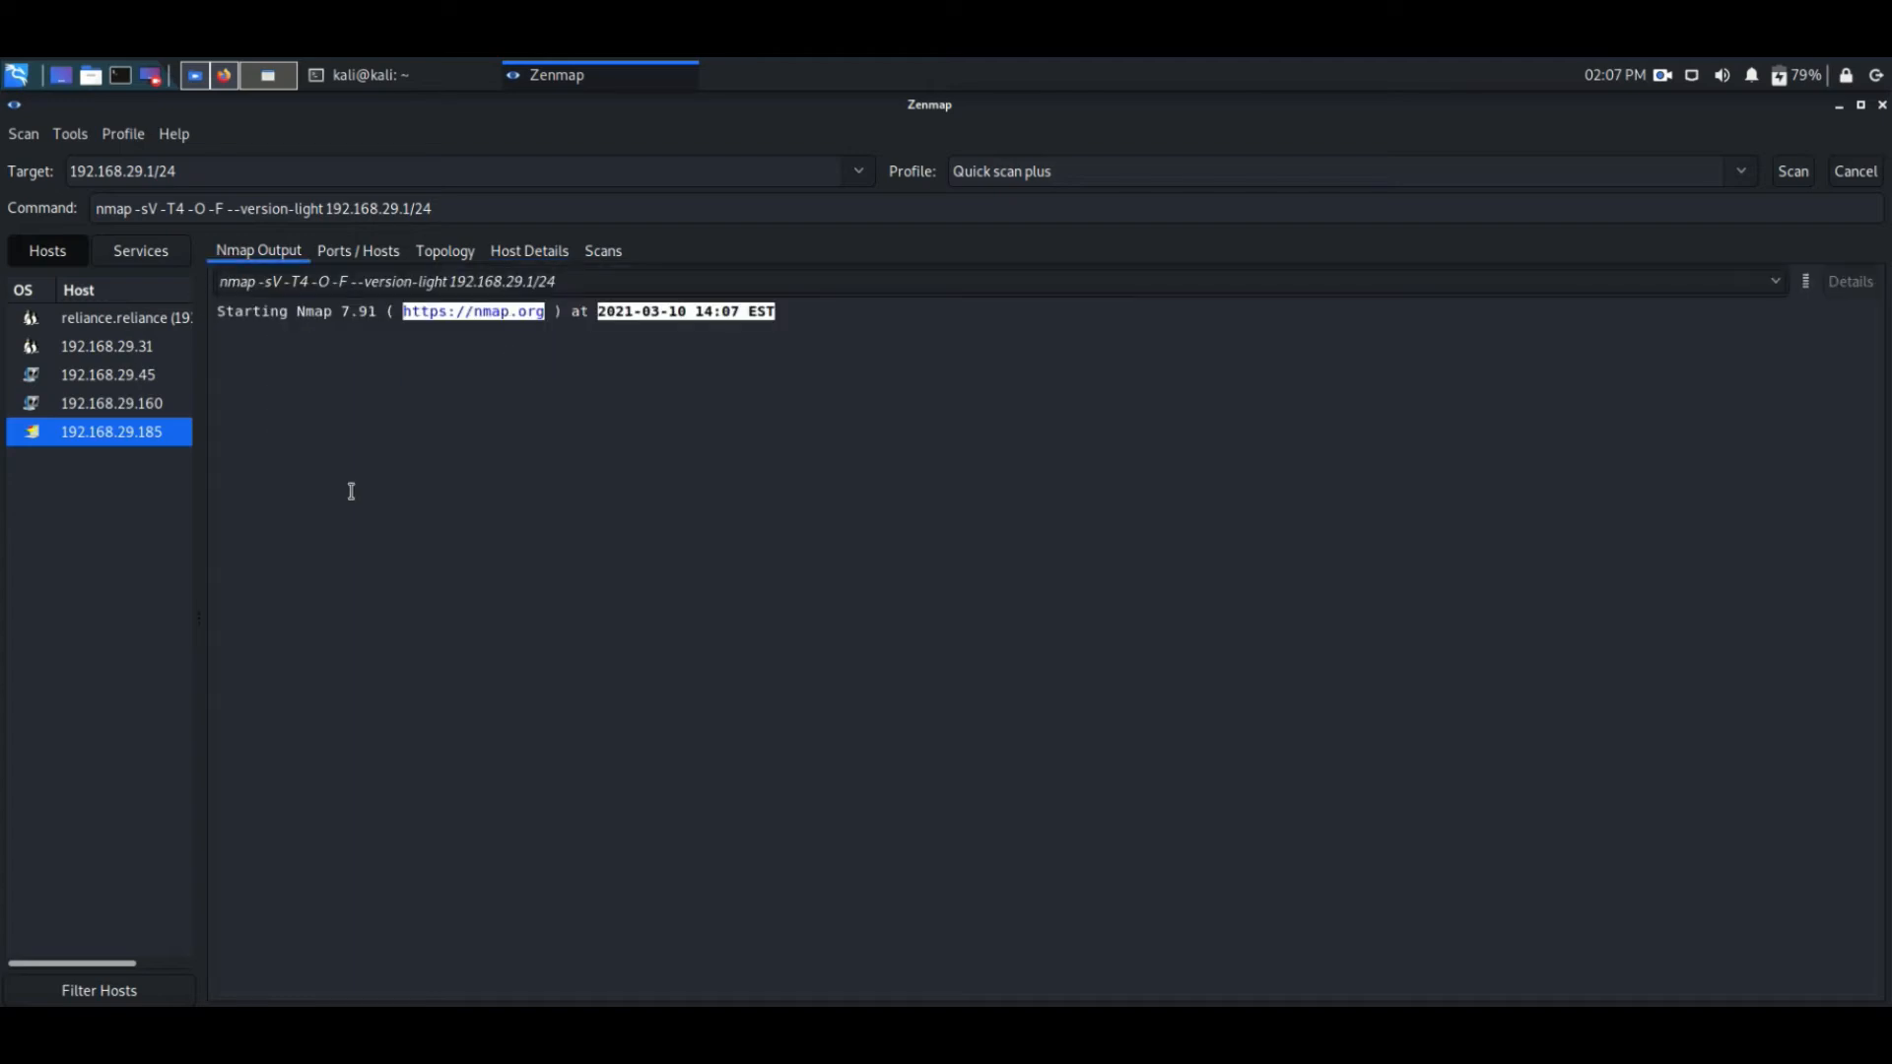
{"action": "left_click", "coordinate": [604, 252]}
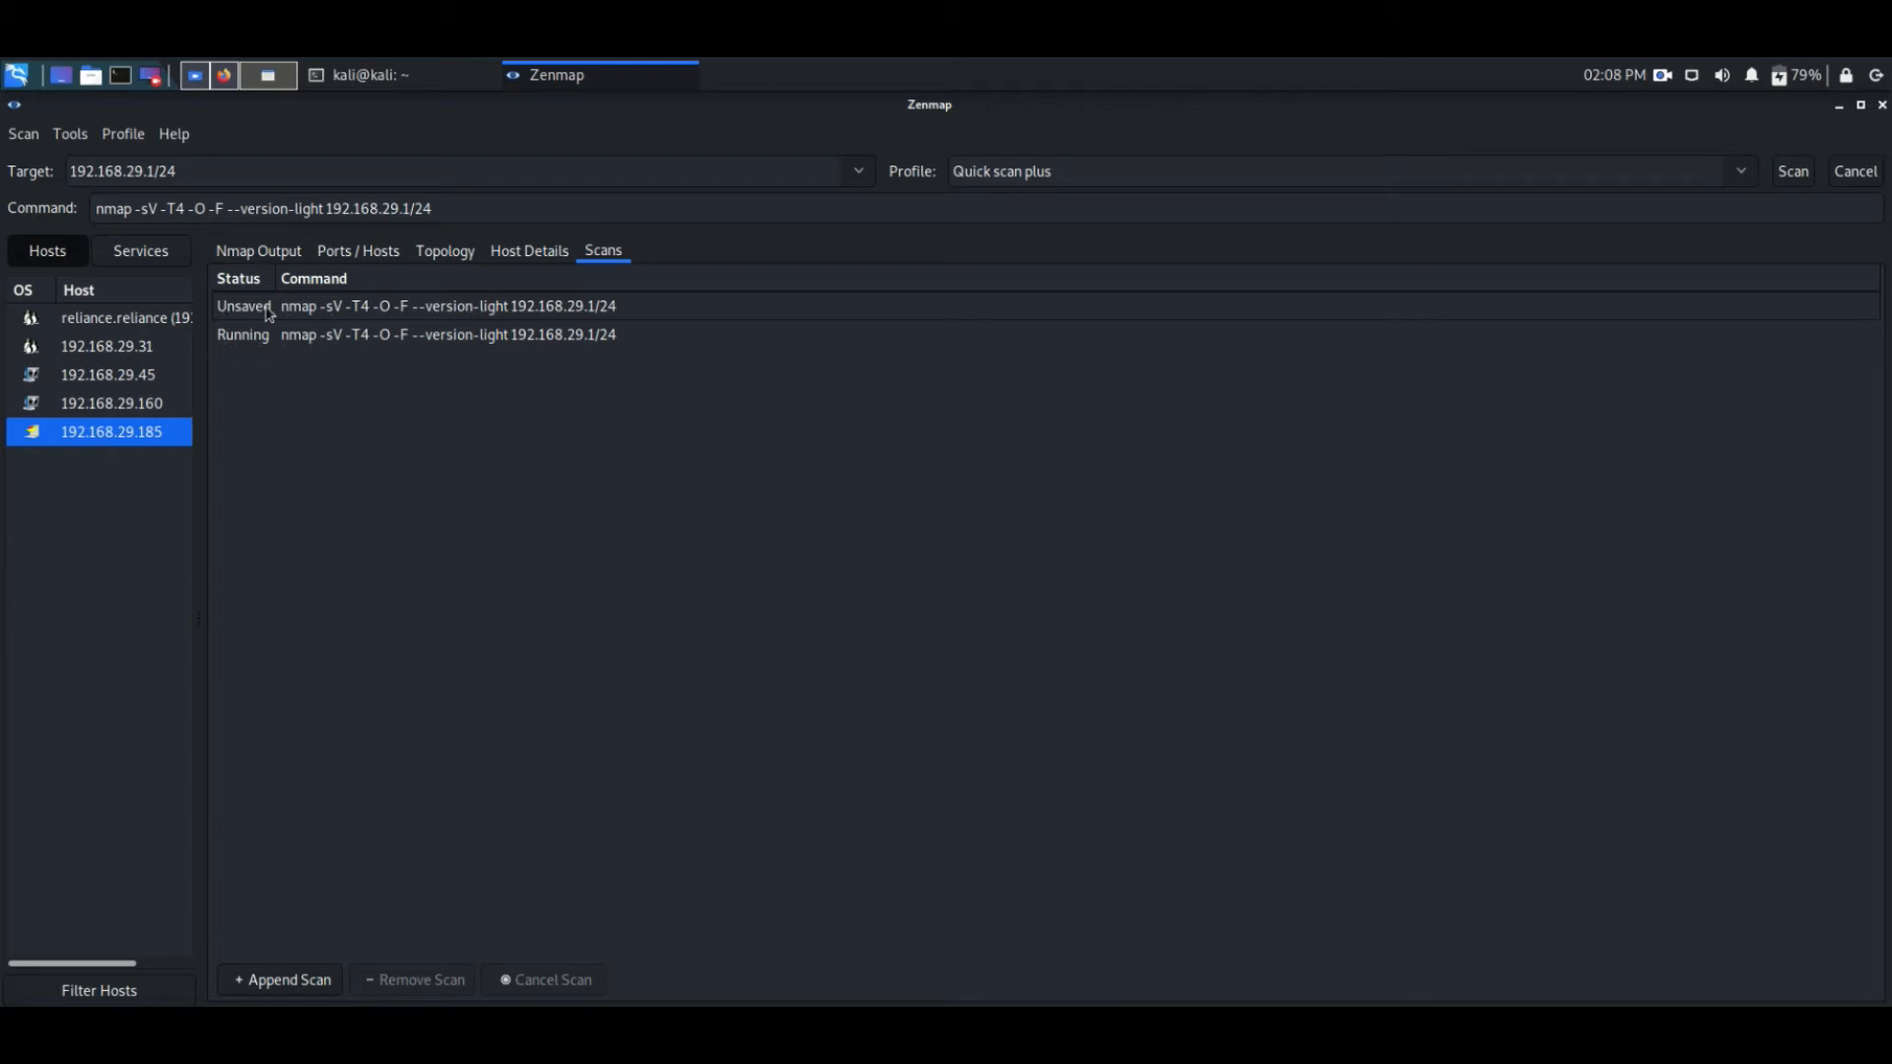
Step: Select the reliance.reliance host and review its ports, the topology and its host details
{"action": "left_click", "coordinate": [172, 324]}
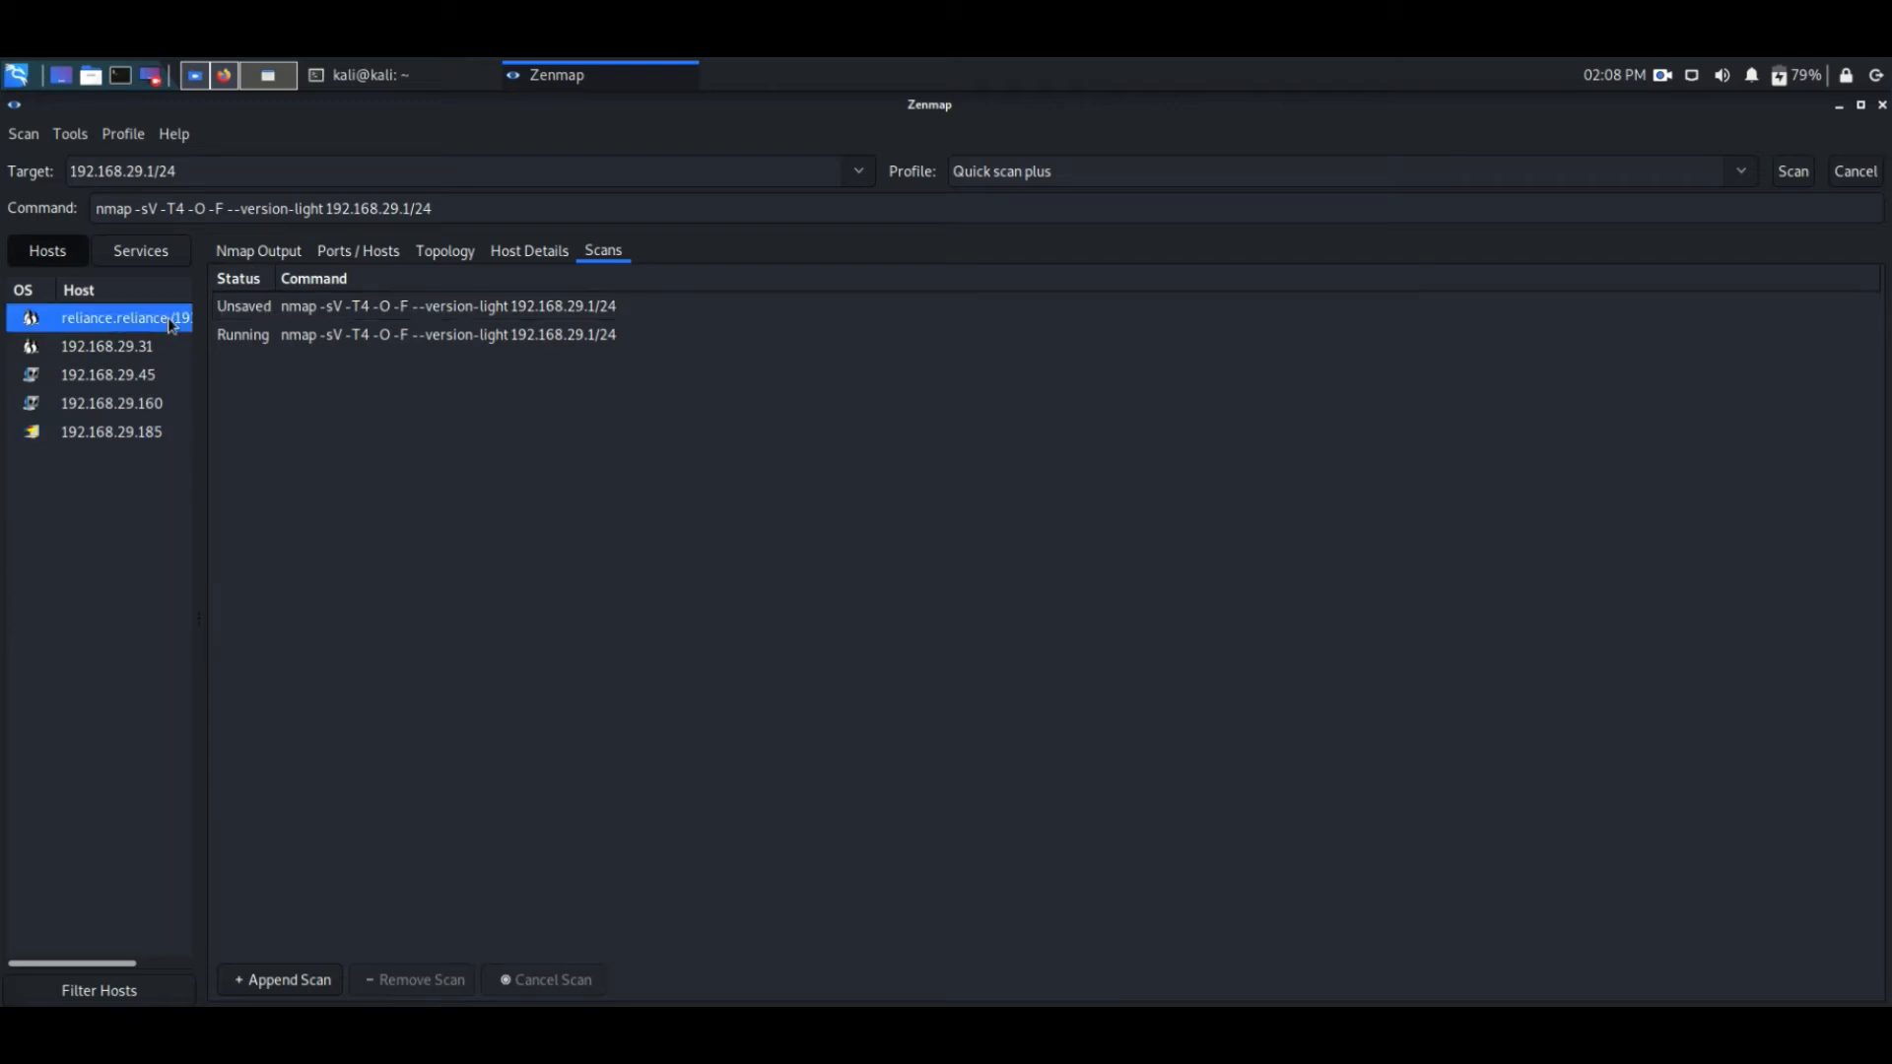
{"action": "left_click", "coordinate": [358, 250]}
{"action": "left_click", "coordinate": [444, 250]}
{"action": "left_click", "coordinate": [499, 254]}
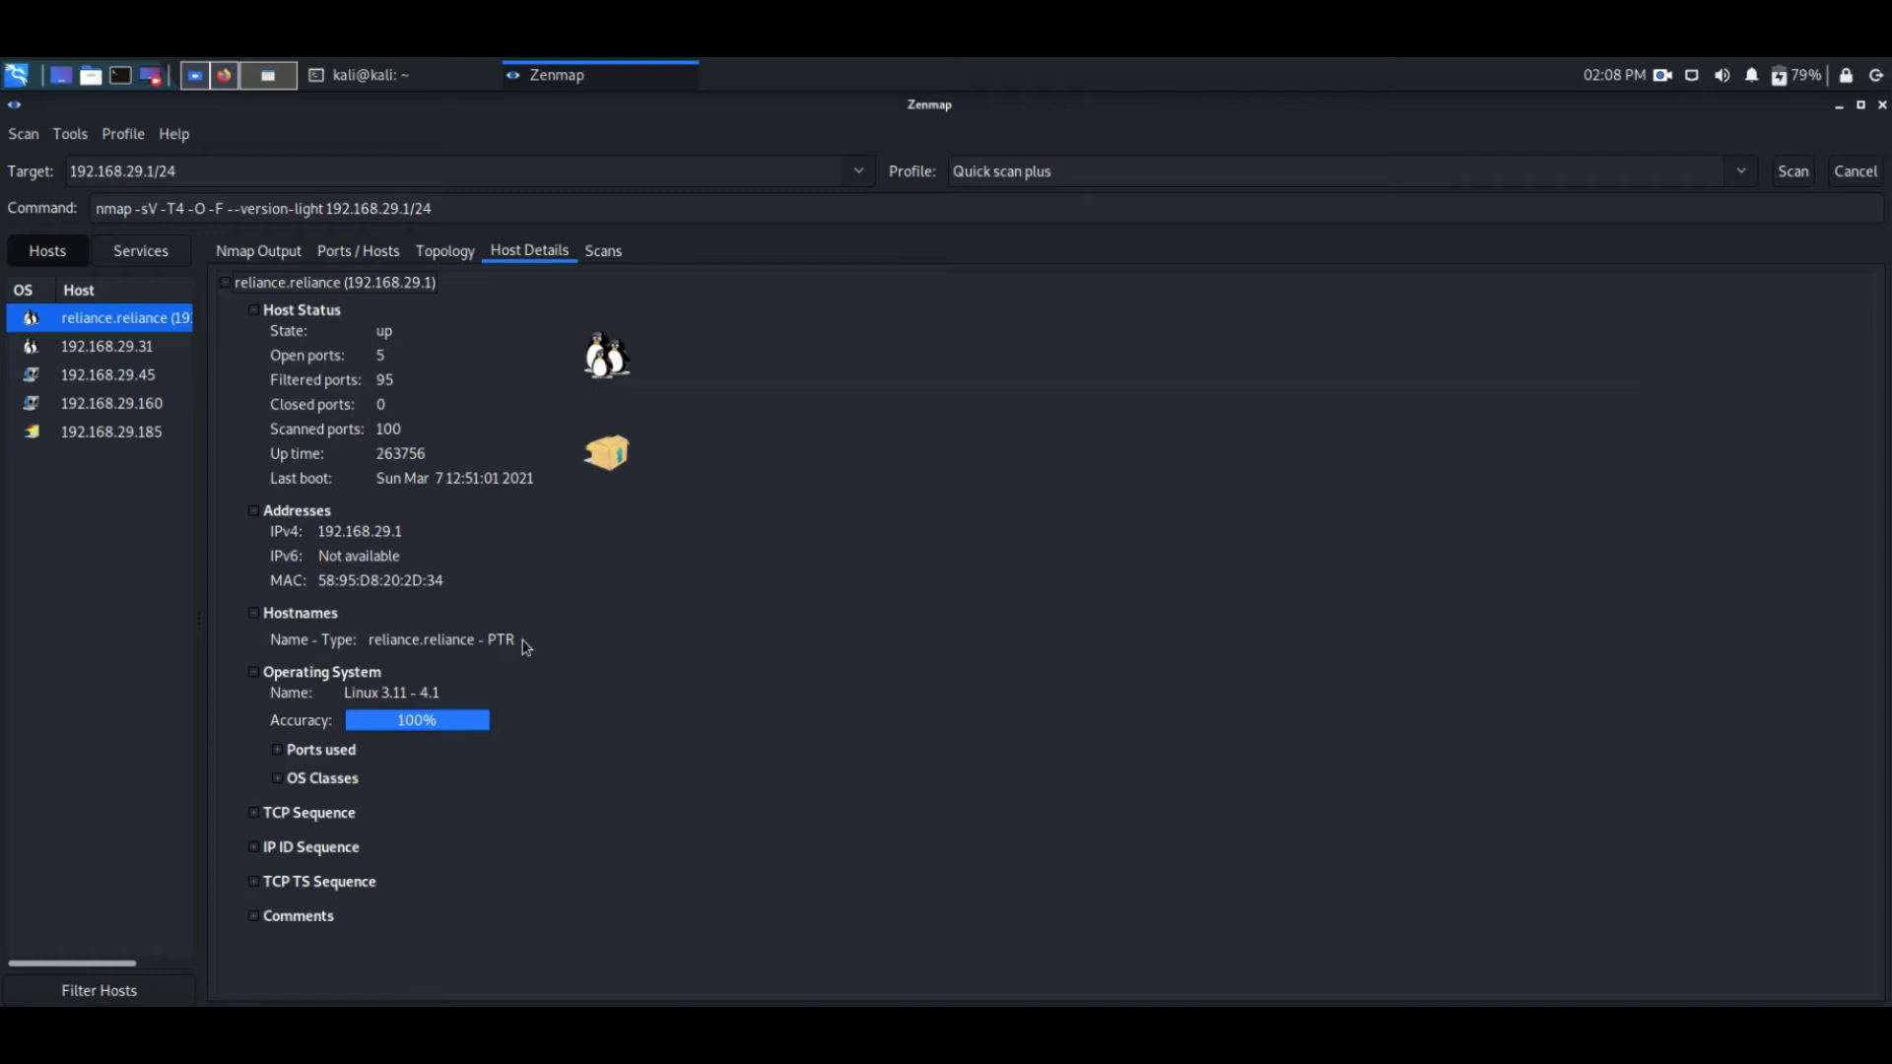
Step: Inspect the Ports used and OS Classes details of the reliance.reliance host, collapsing each section again
{"action": "left_click", "coordinate": [278, 751]}
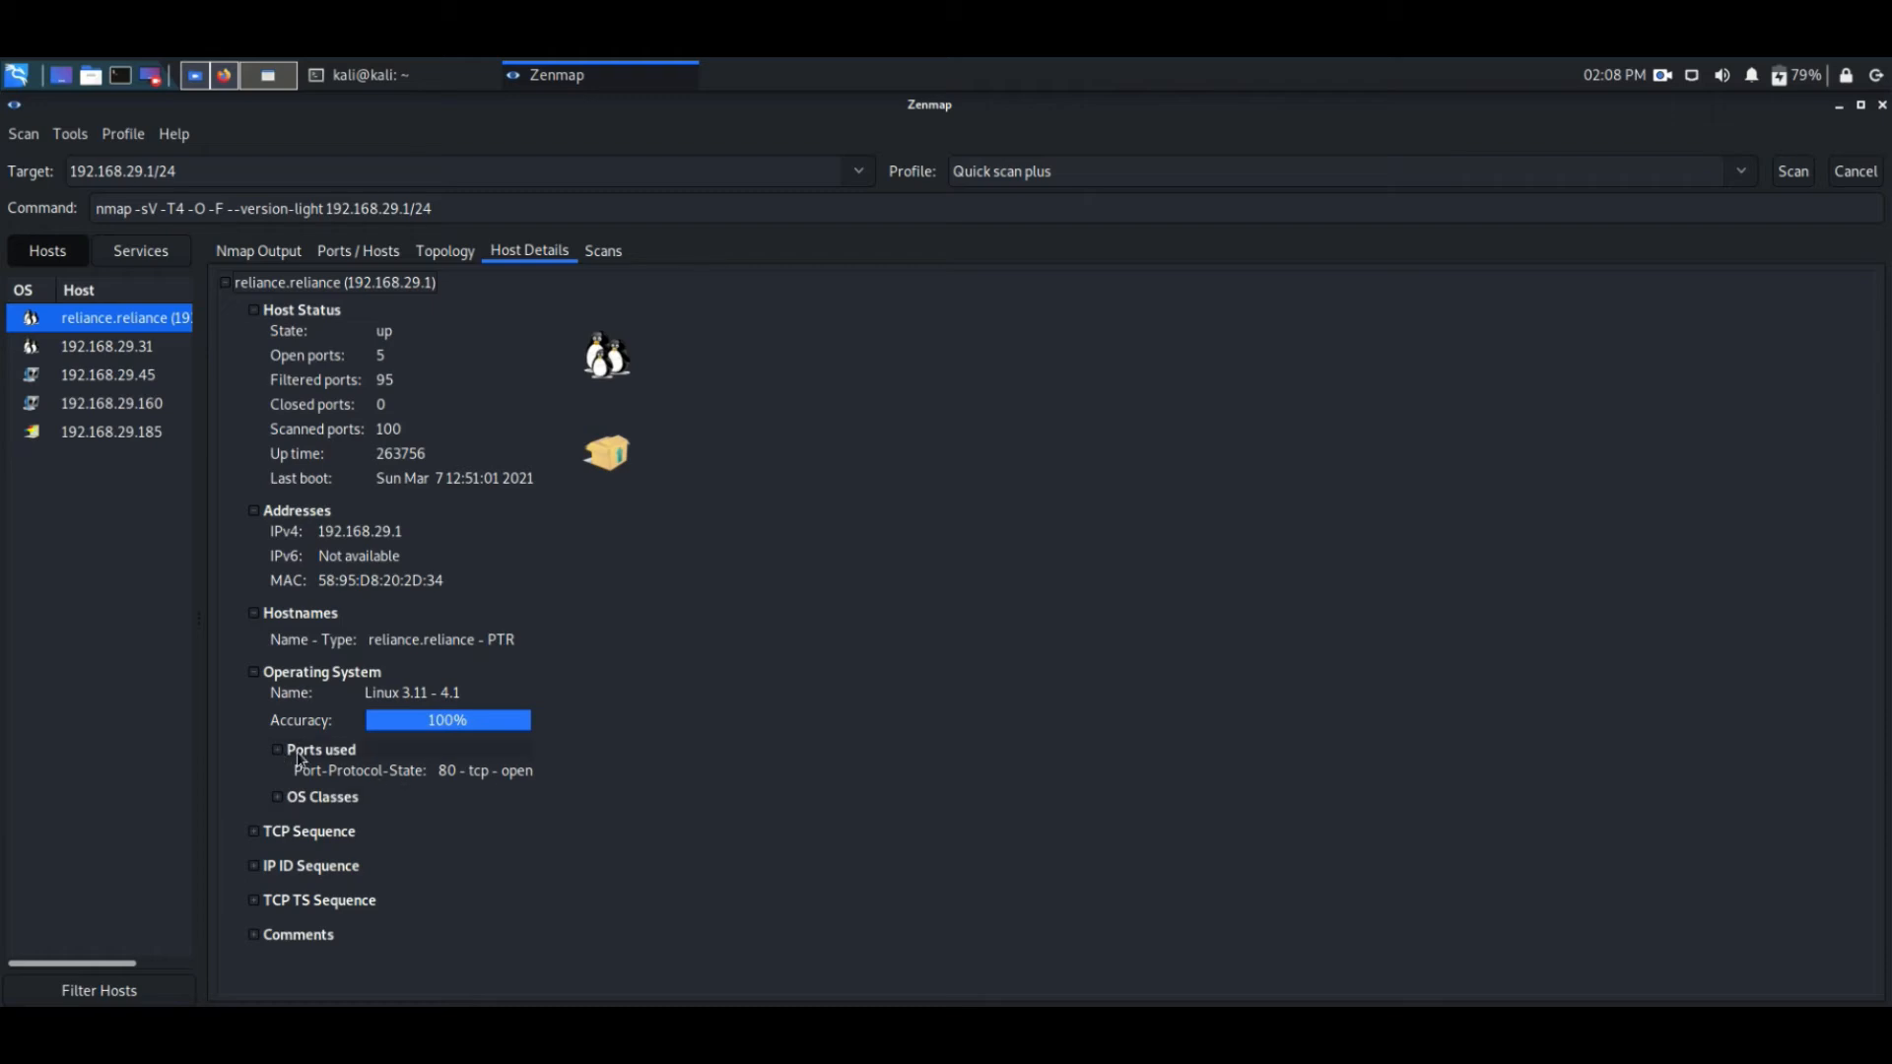
{"action": "left_click", "coordinate": [295, 754]}
{"action": "left_click", "coordinate": [287, 780]}
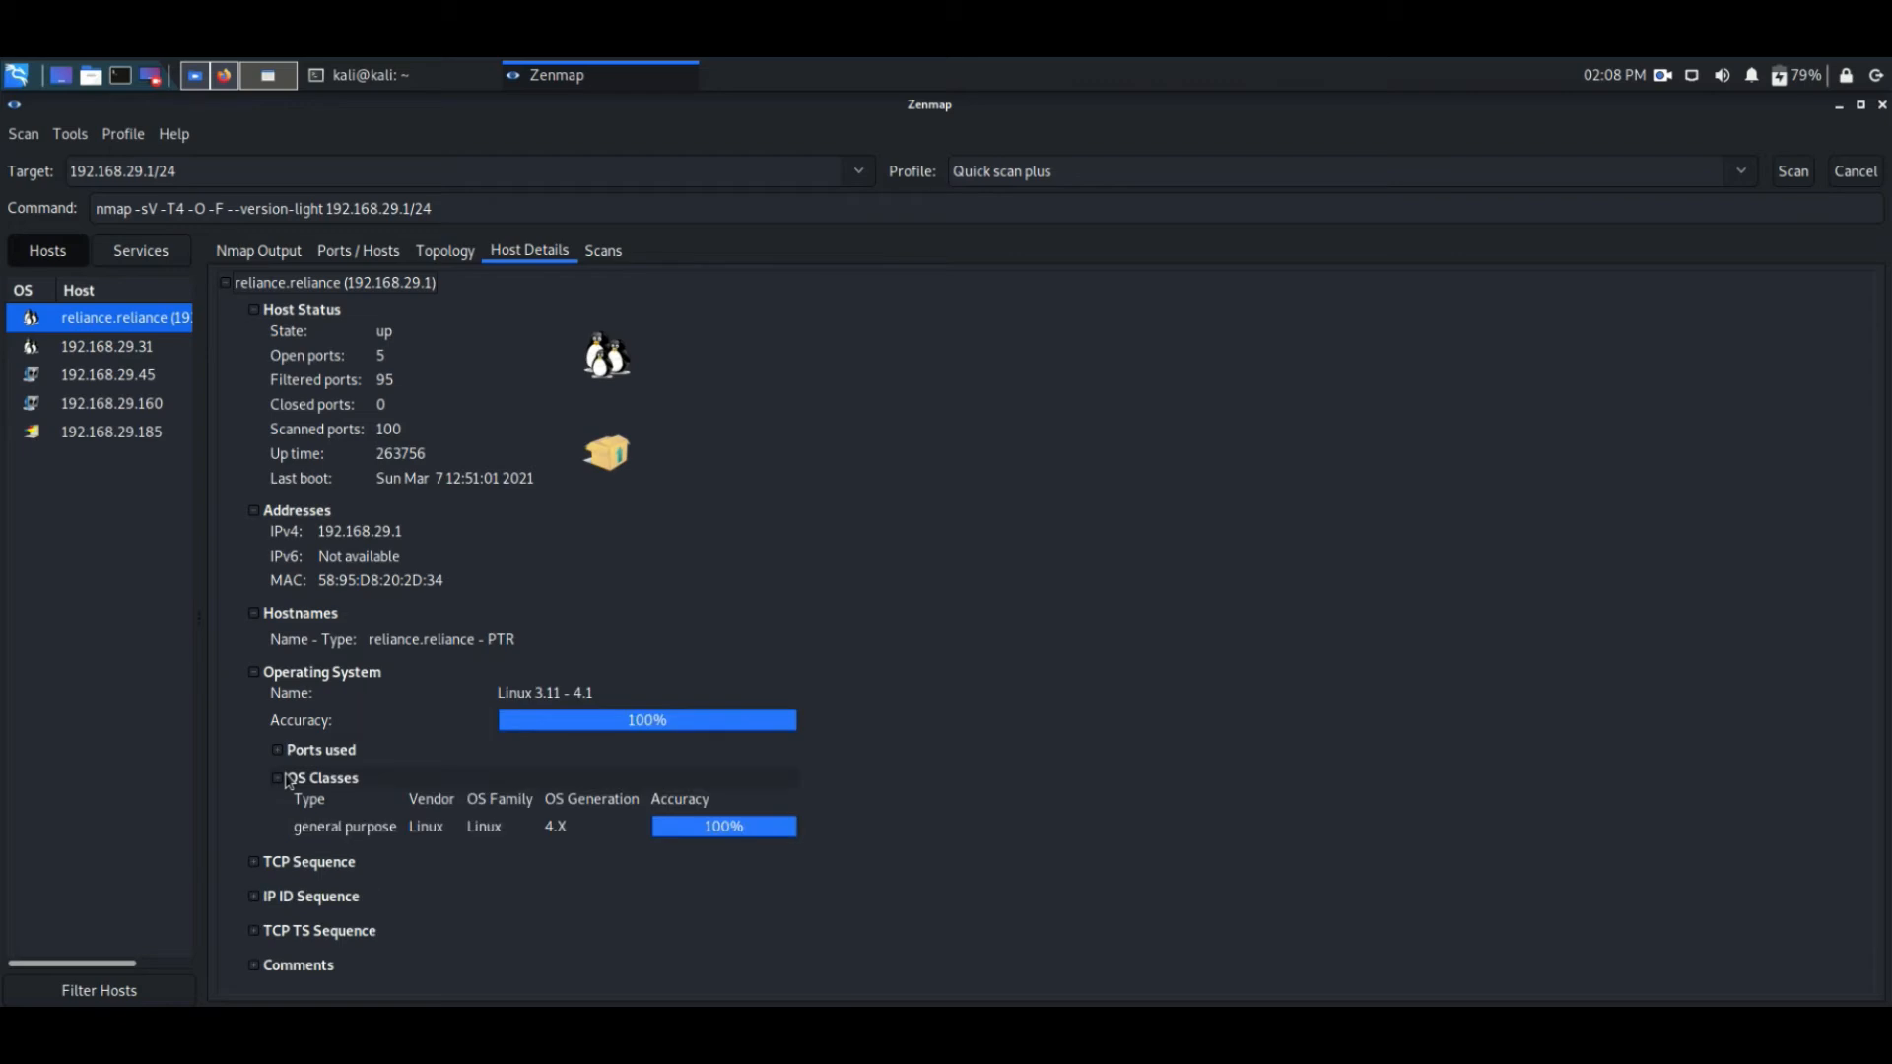
{"action": "left_click", "coordinate": [288, 780]}
{"action": "left_click", "coordinate": [288, 780]}
{"action": "left_click", "coordinate": [283, 781]}
Step: Check the running scan's output, then view the topology with Fisheye enabled, centring it on reliance.reliance and on 192.168.29.185
{"action": "left_click", "coordinate": [262, 258]}
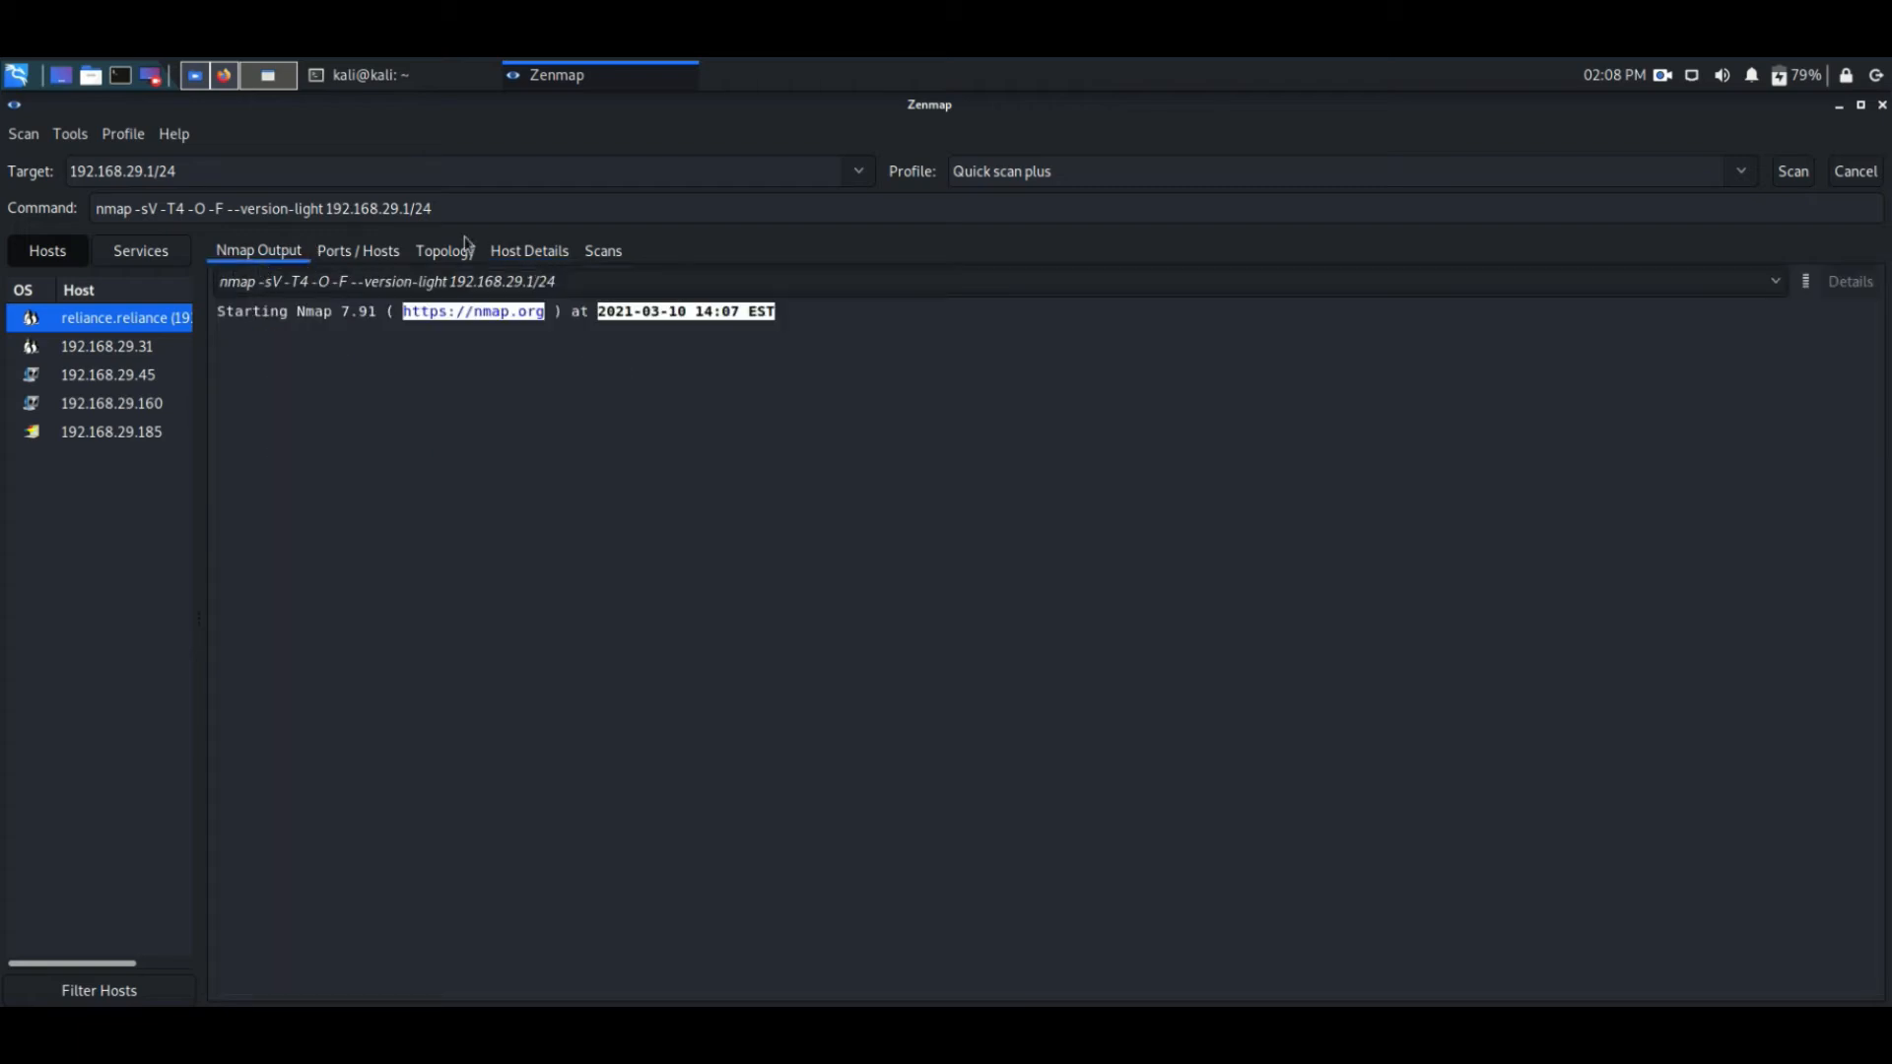
{"action": "left_click", "coordinate": [446, 256]}
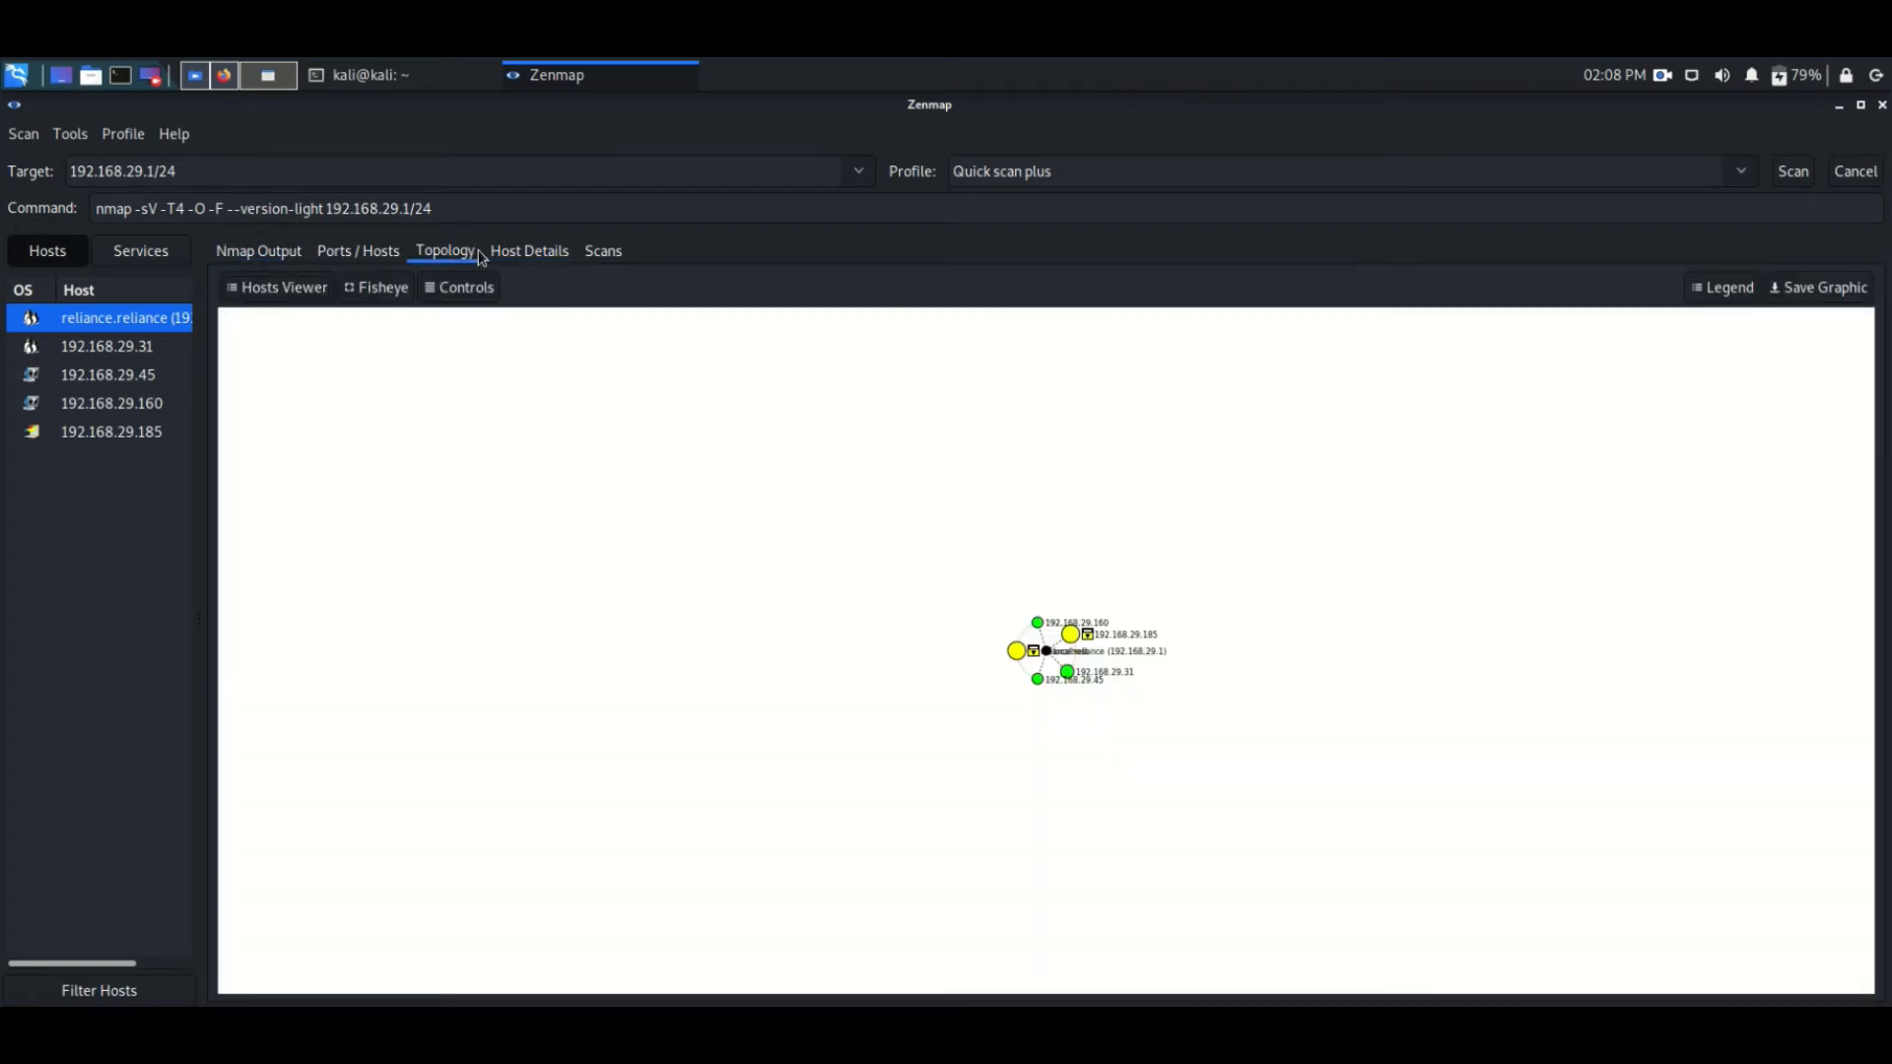
{"action": "left_click", "coordinate": [369, 289]}
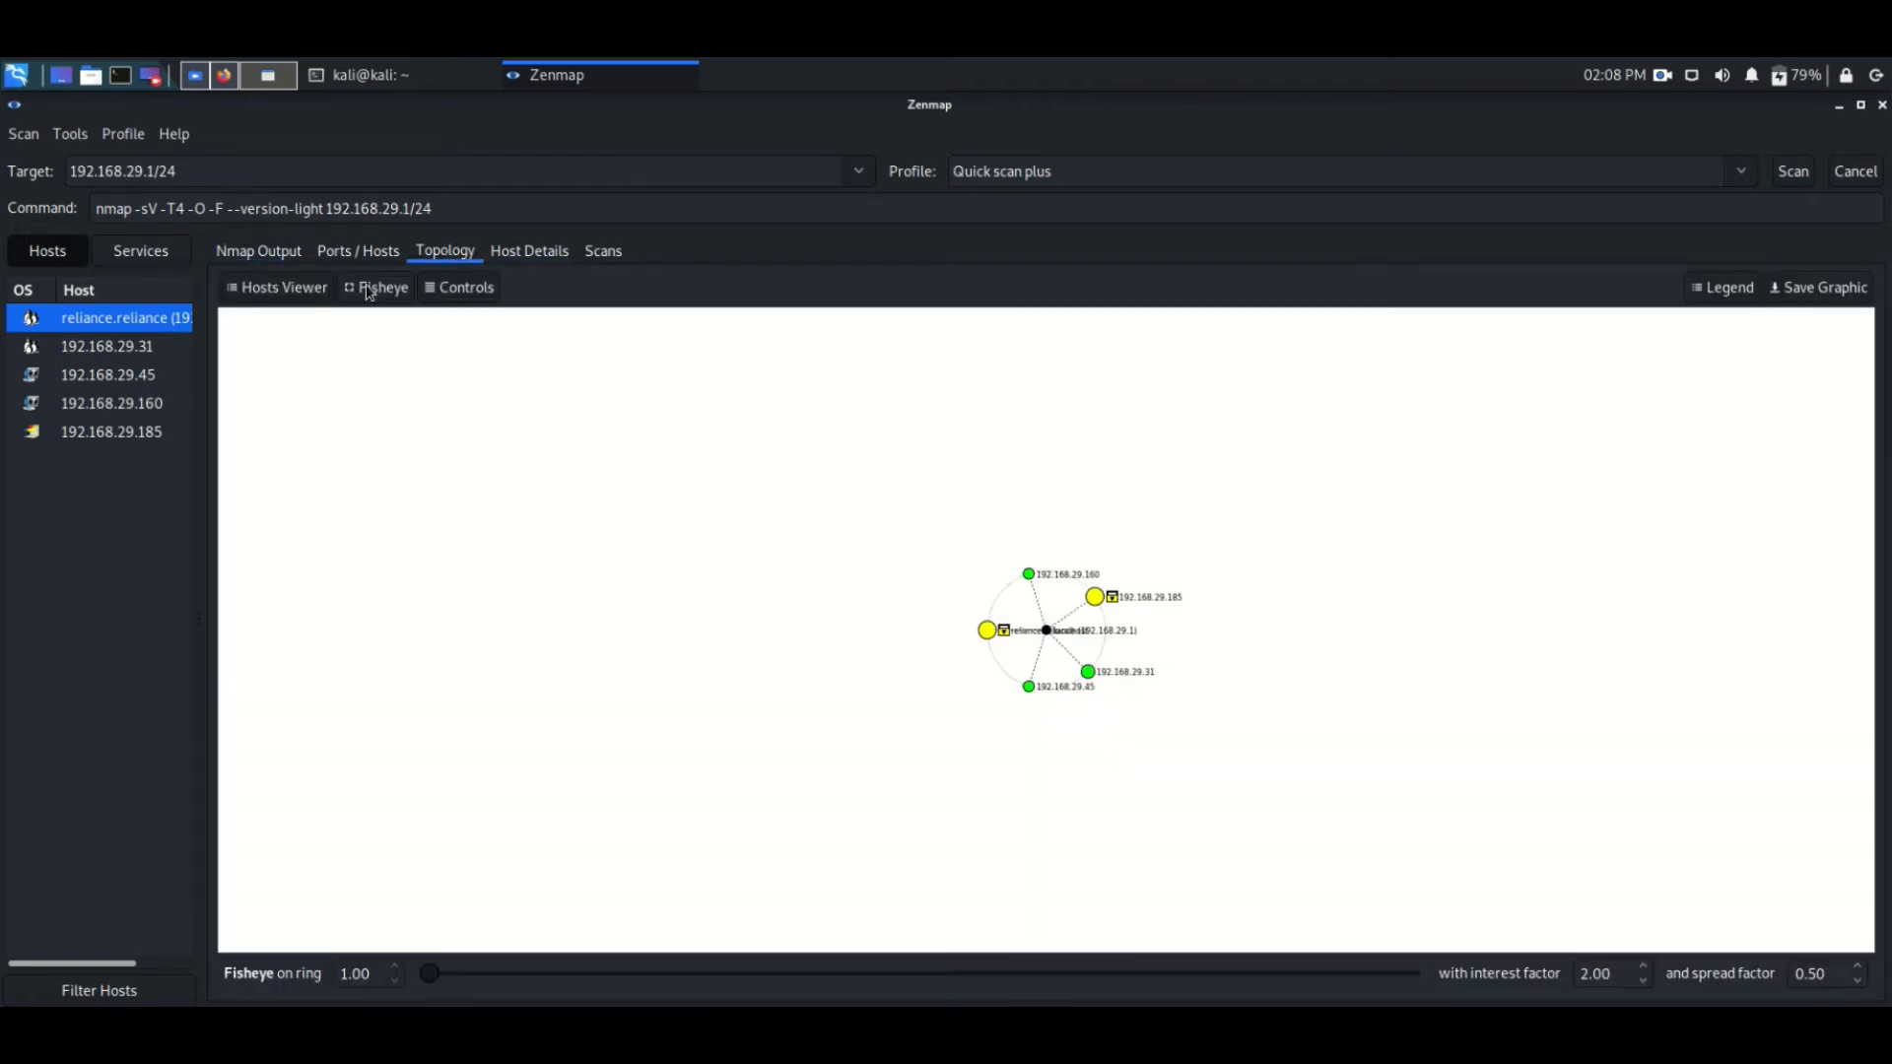
{"action": "left_click", "coordinate": [987, 633]}
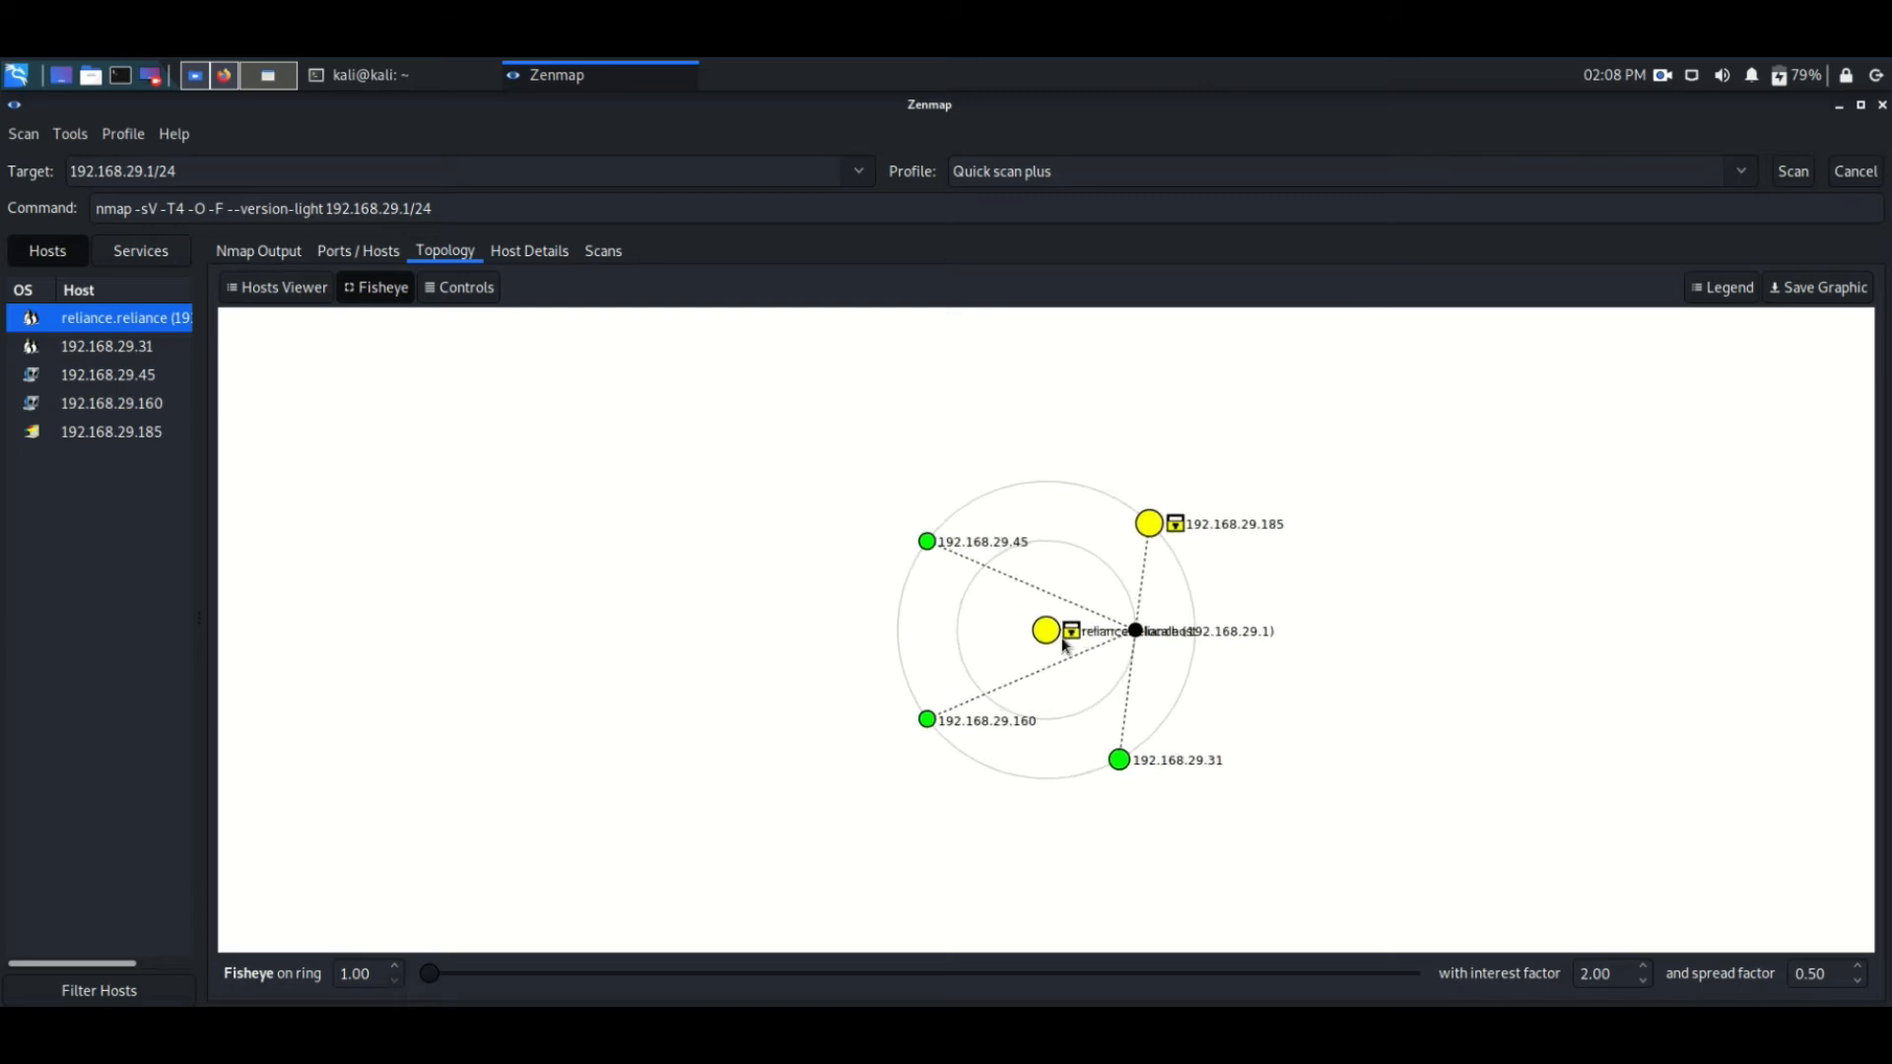
{"action": "left_click", "coordinate": [1156, 520]}
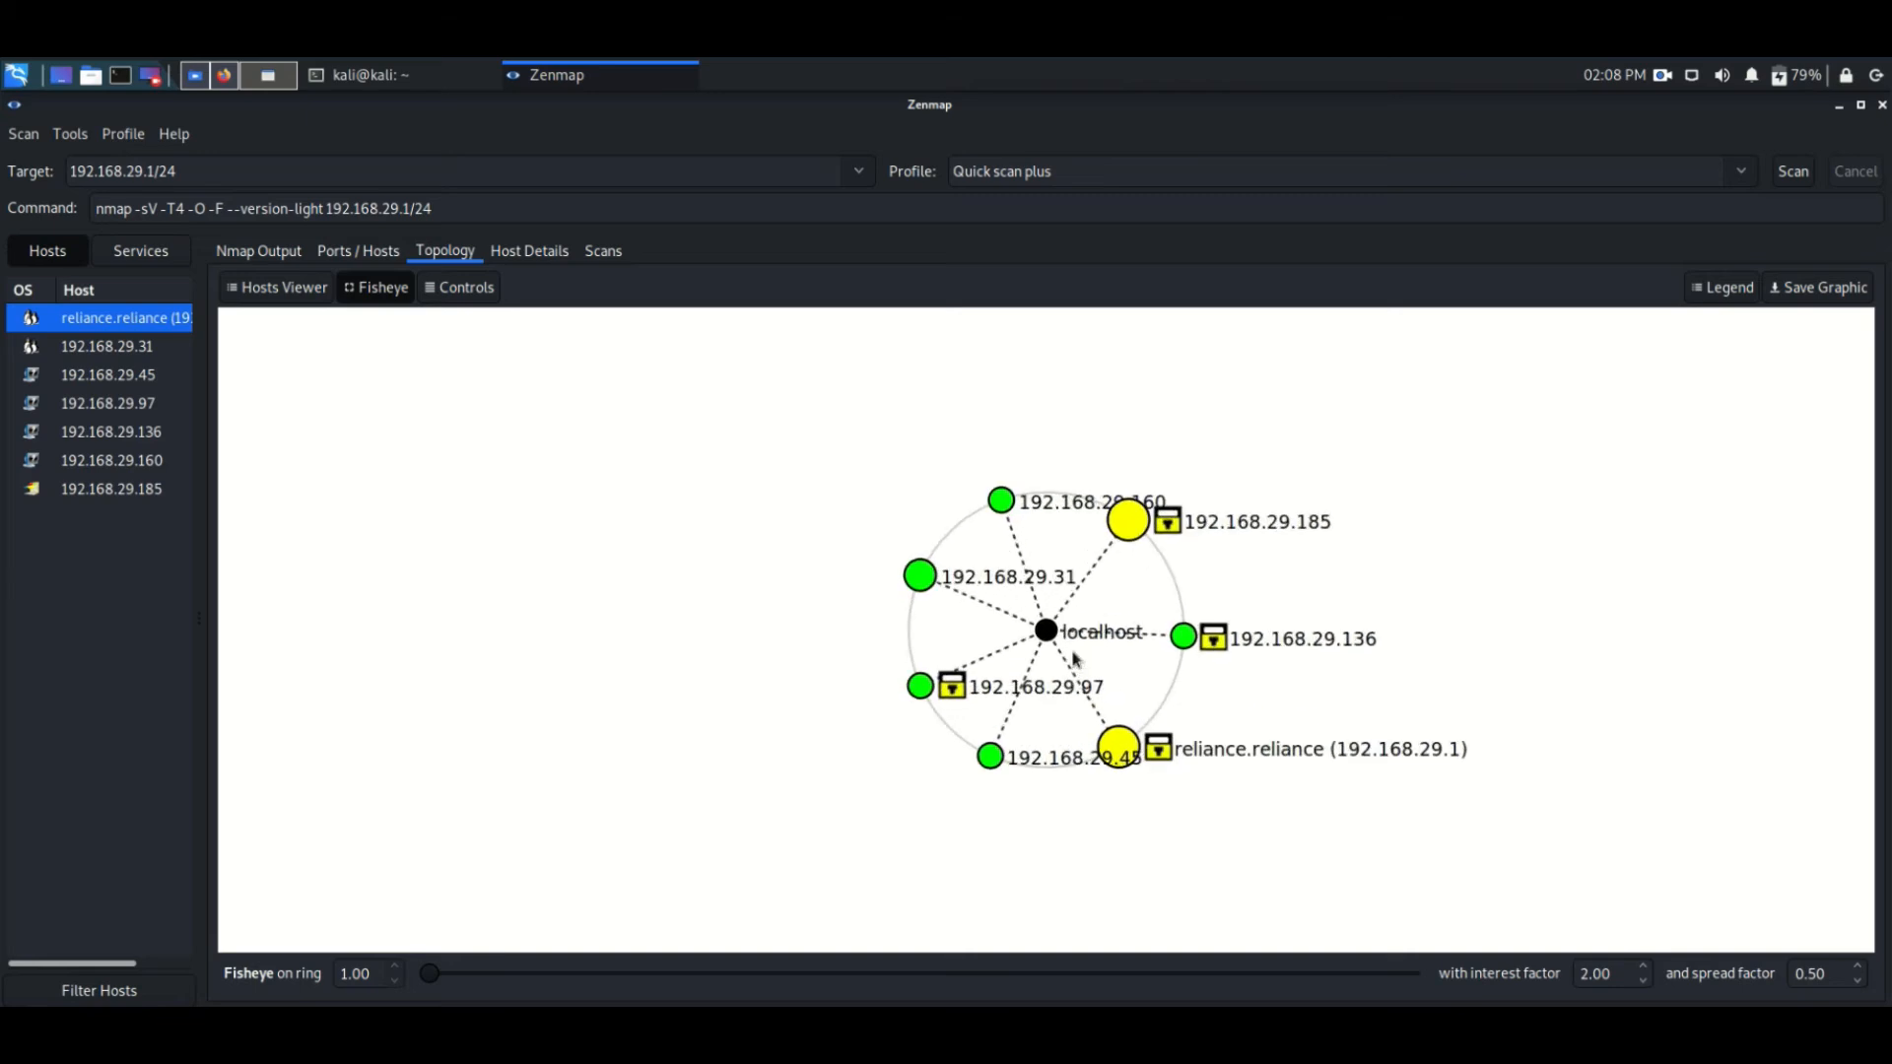
Step: Return to the start of the finished scan's output and examine the open ports reported for 192.168.29.1
{"action": "left_click", "coordinate": [248, 254]}
{"action": "scroll", "coordinate": [596, 739], "scroll_direction": "up", "scroll_amount": 20}
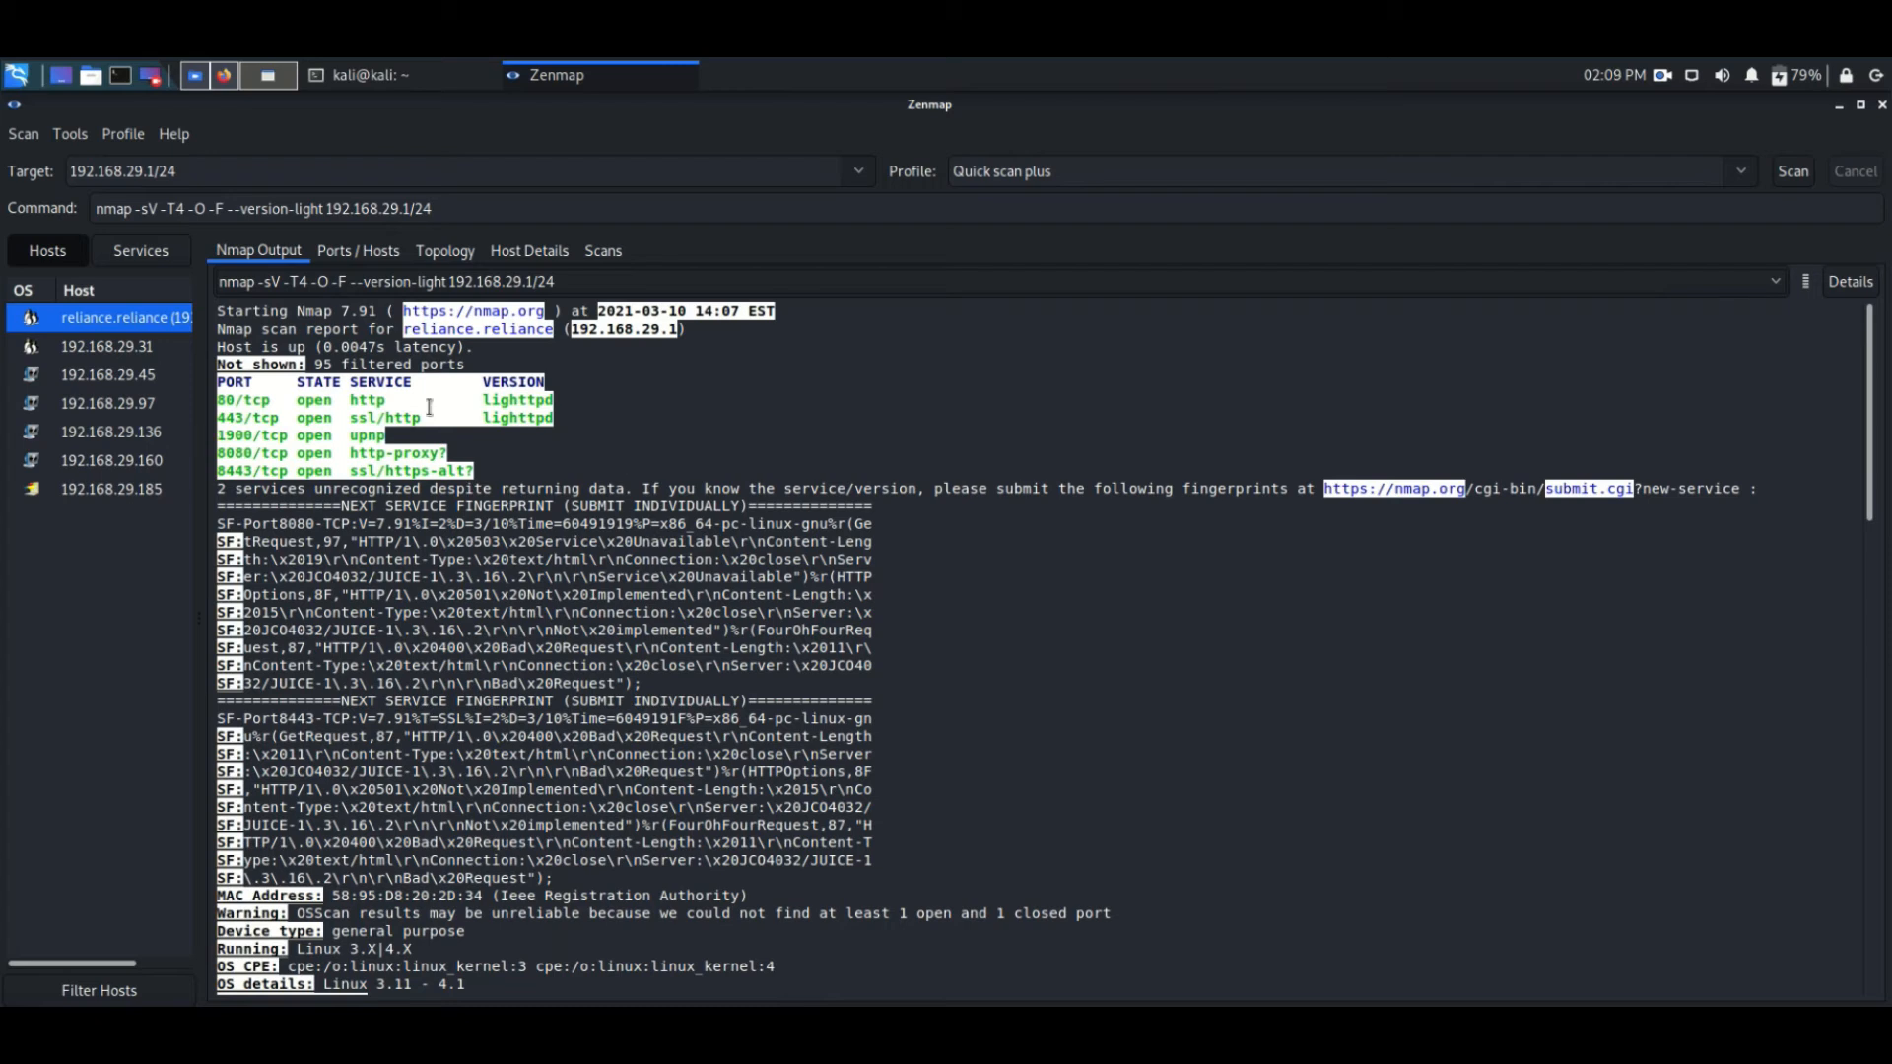
{"action": "left_click_drag", "start_coordinate": [218, 399], "coordinate": [512, 478]}
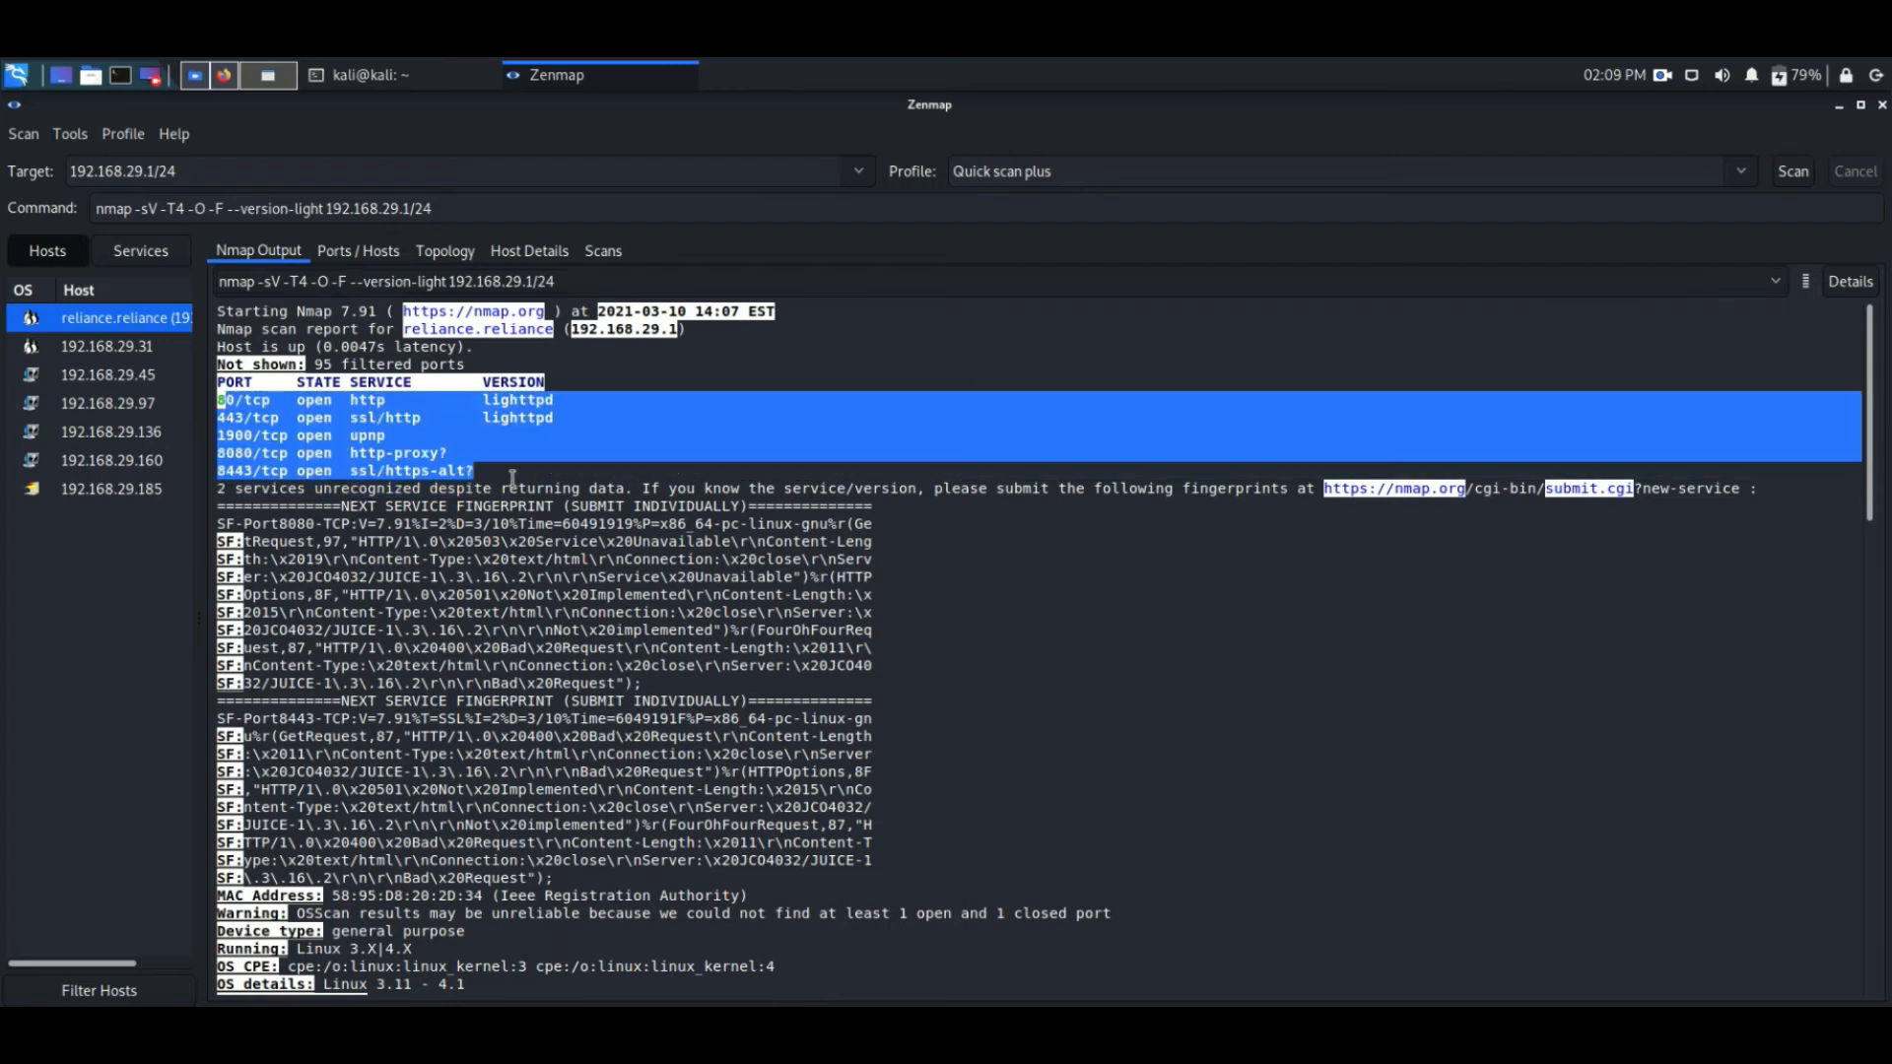
{"action": "left_click", "coordinate": [615, 377]}
Step: Examine the OS details of 192.168.29.1, the service version of 192.168.29.31 and the MAC vendor of 192.168.29.45 in the output
{"action": "scroll", "coordinate": [552, 450], "scroll_direction": "down", "scroll_amount": 4}
{"action": "scroll", "coordinate": [552, 450], "scroll_direction": "down", "scroll_amount": 4}
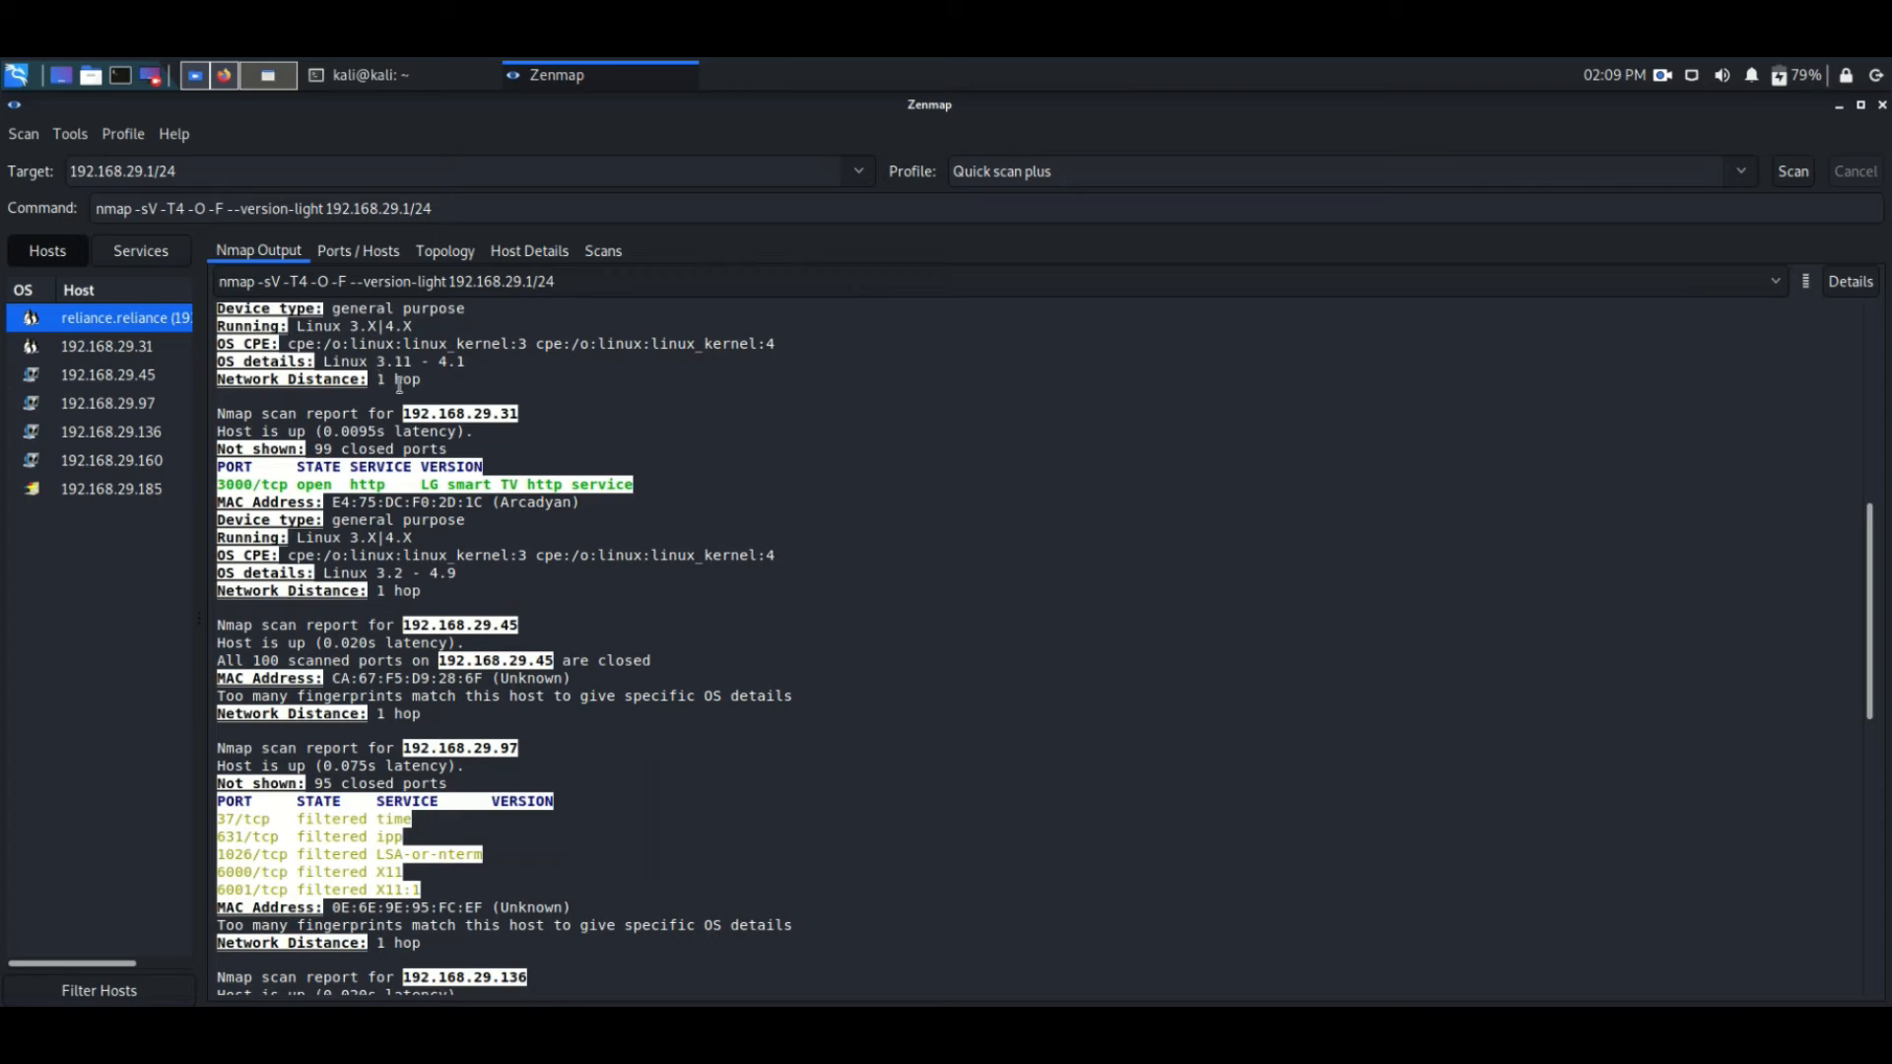
{"action": "left_click_drag", "start_coordinate": [330, 361], "coordinate": [468, 361]}
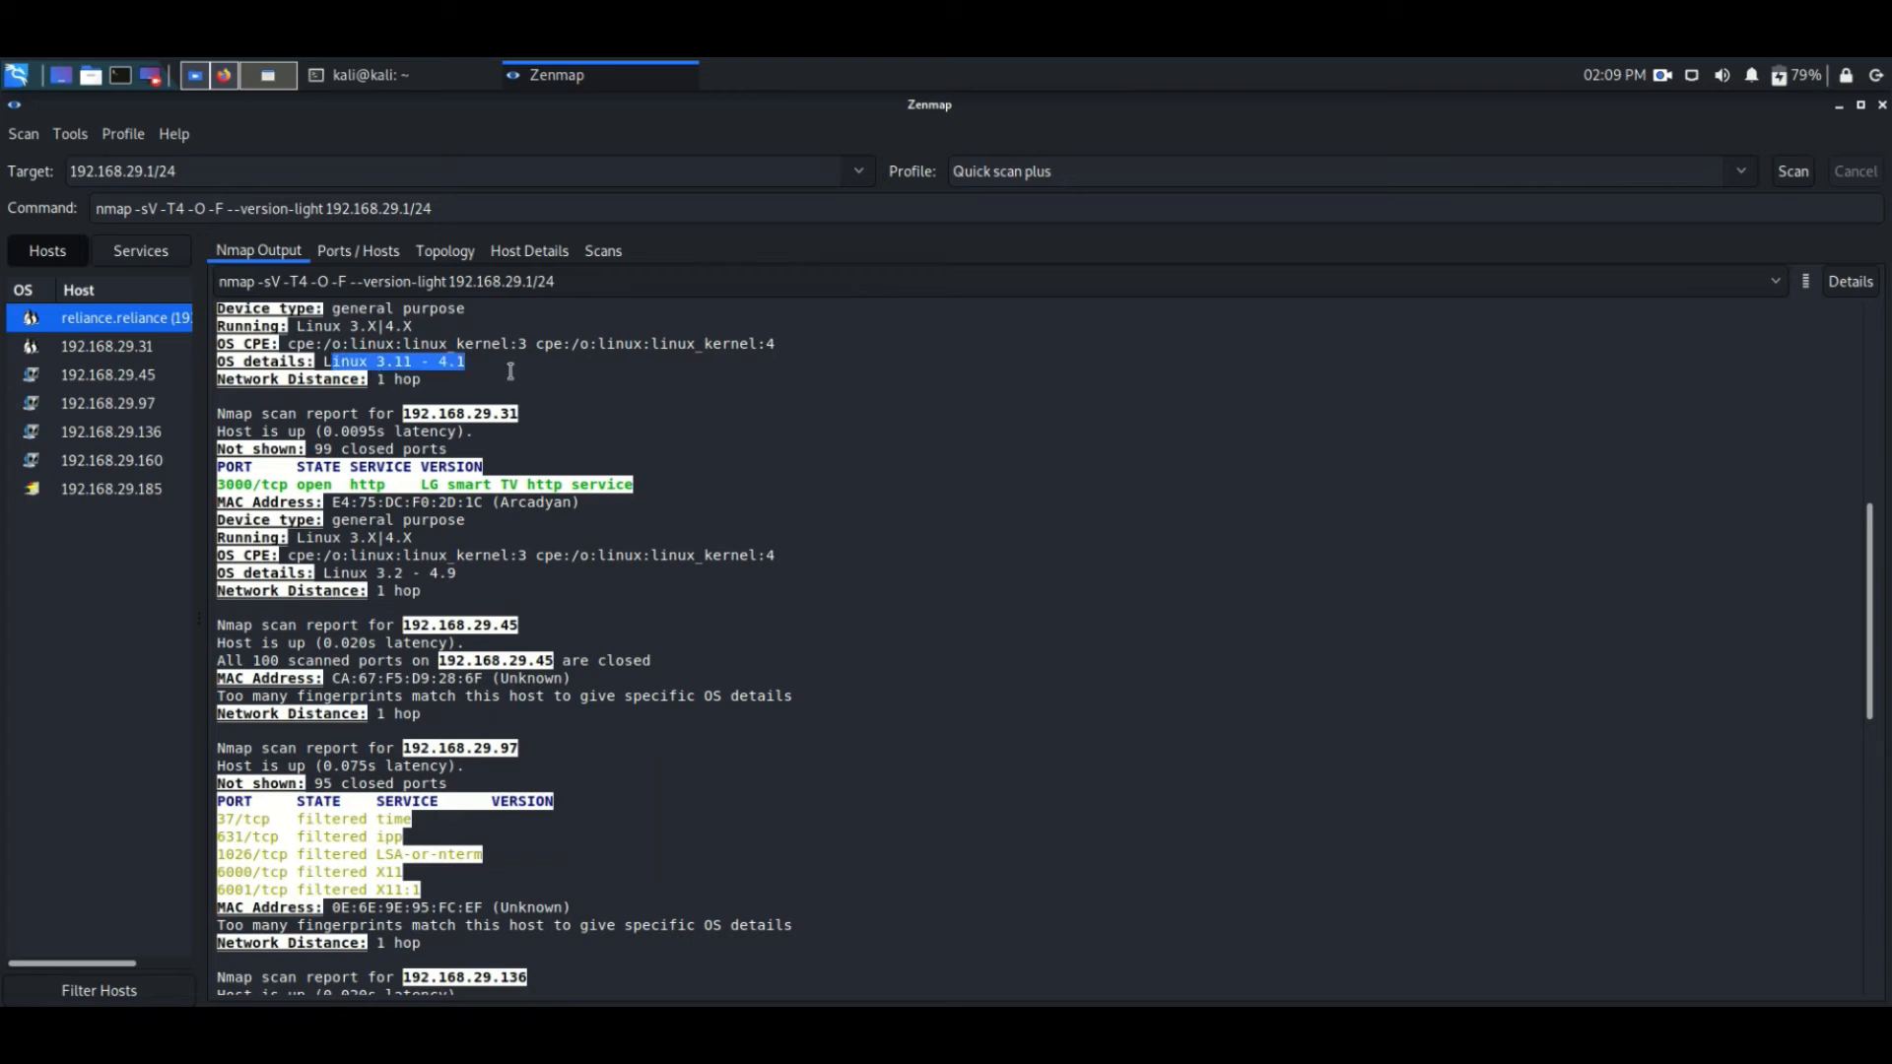
{"action": "left_click_drag", "start_coordinate": [421, 484], "coordinate": [650, 481]}
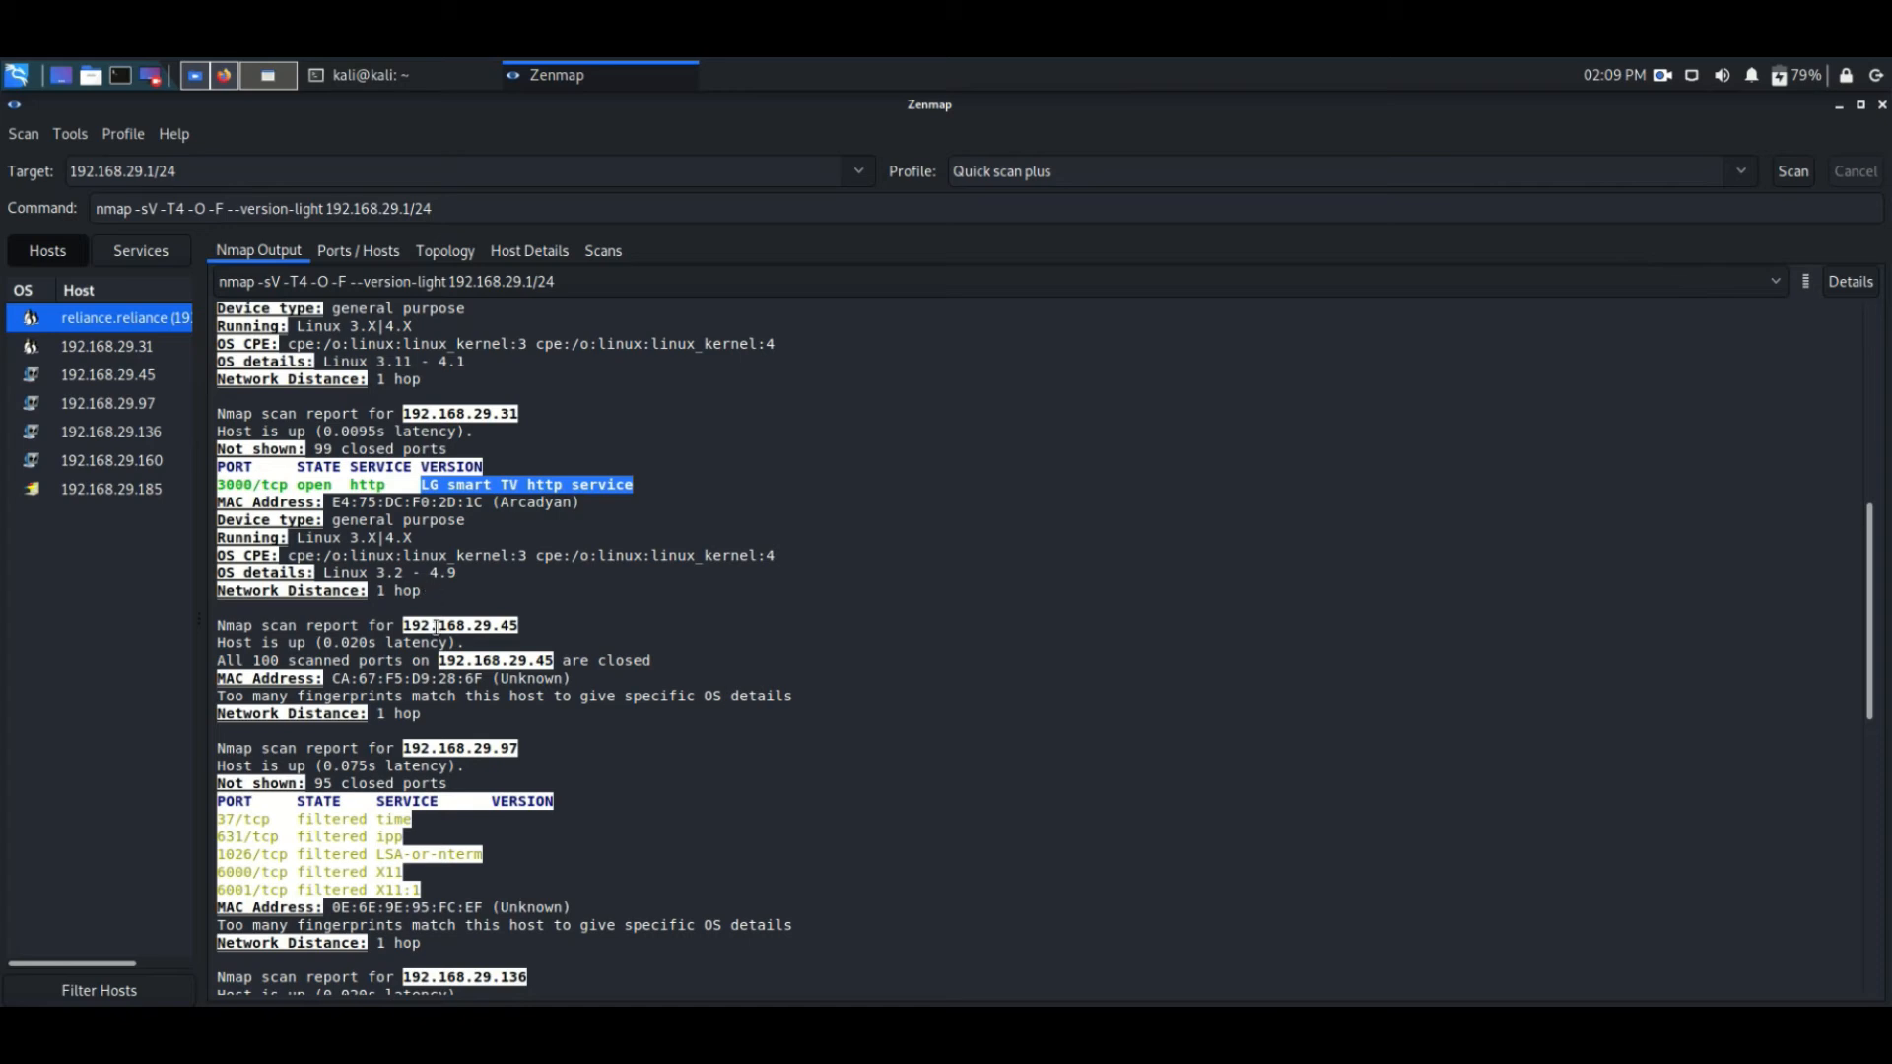
{"action": "left_click", "coordinate": [493, 702]}
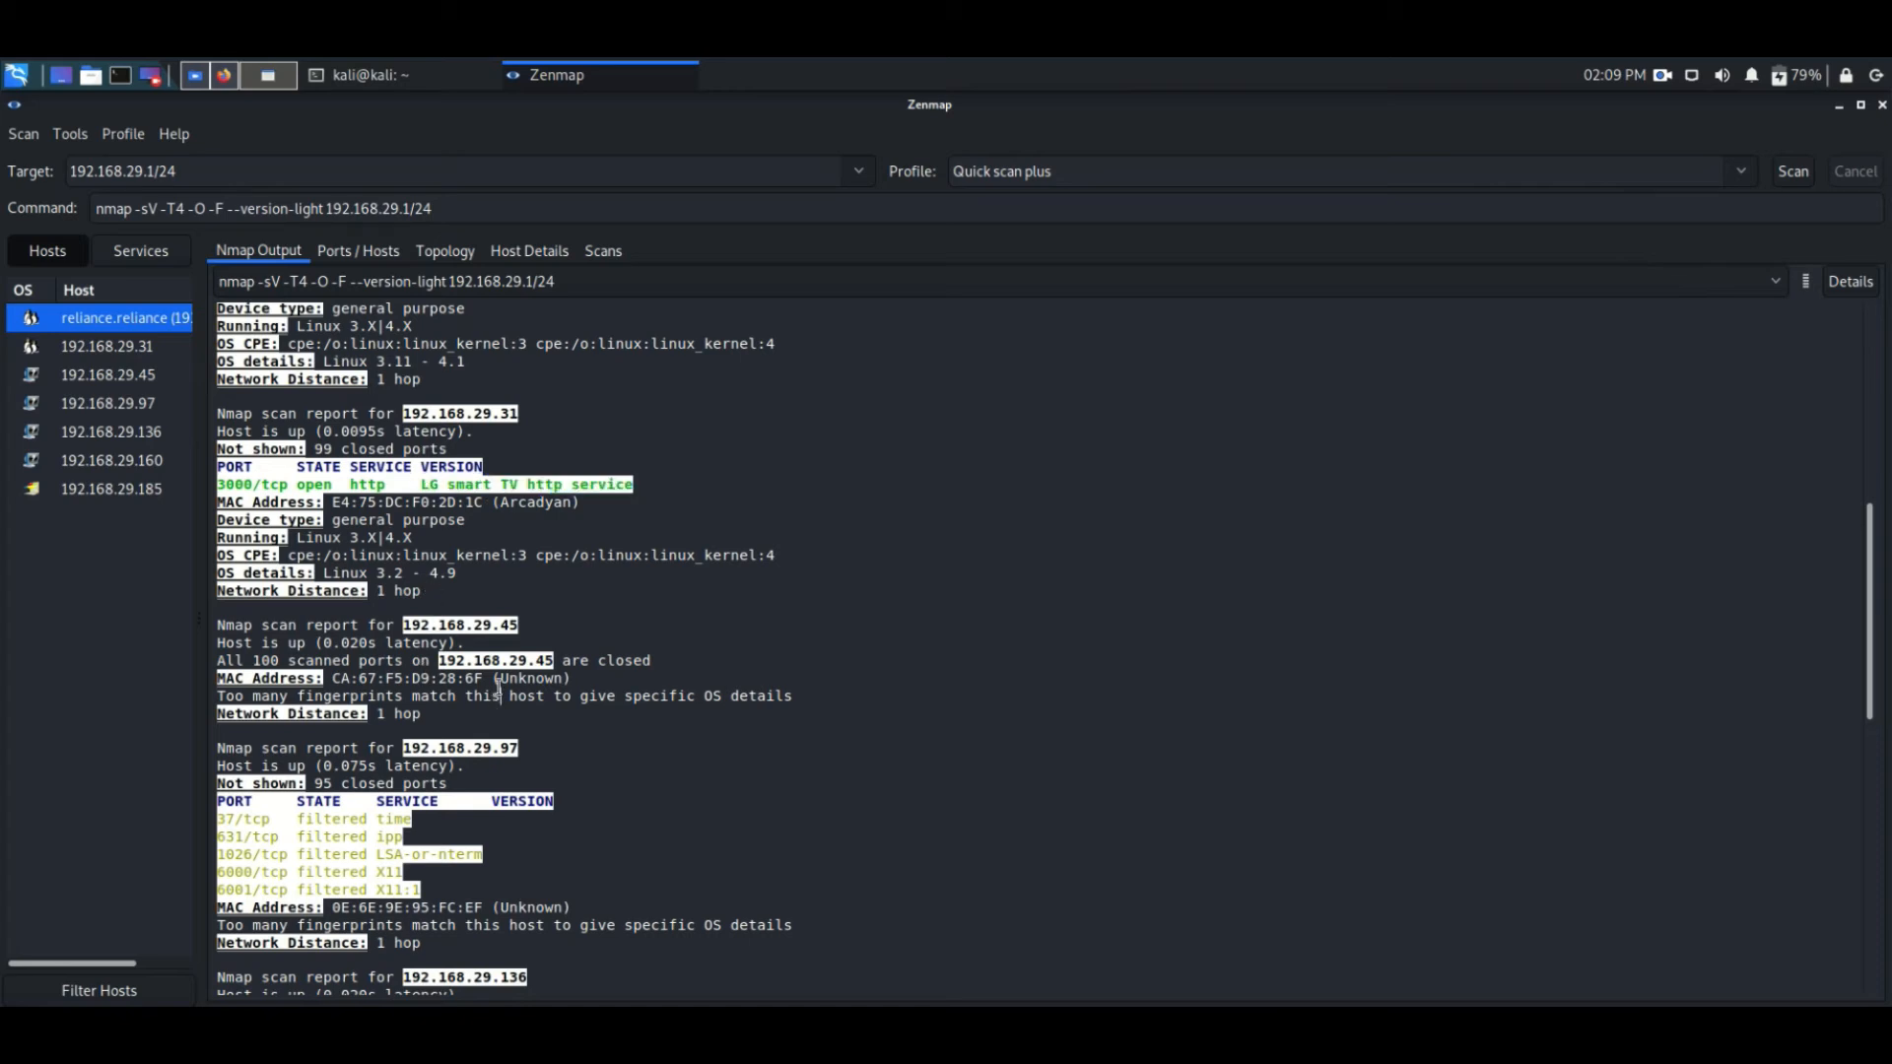
{"action": "left_click_drag", "start_coordinate": [500, 678], "coordinate": [568, 678]}
Step: Examine the filtered ports and OS fingerprint notes for hosts 192.168.29.97 and 192.168.29.136 in the scan output
{"action": "scroll", "coordinate": [528, 674], "scroll_direction": "down", "scroll_amount": 5}
{"action": "scroll", "coordinate": [528, 674], "scroll_direction": "down", "scroll_amount": 1}
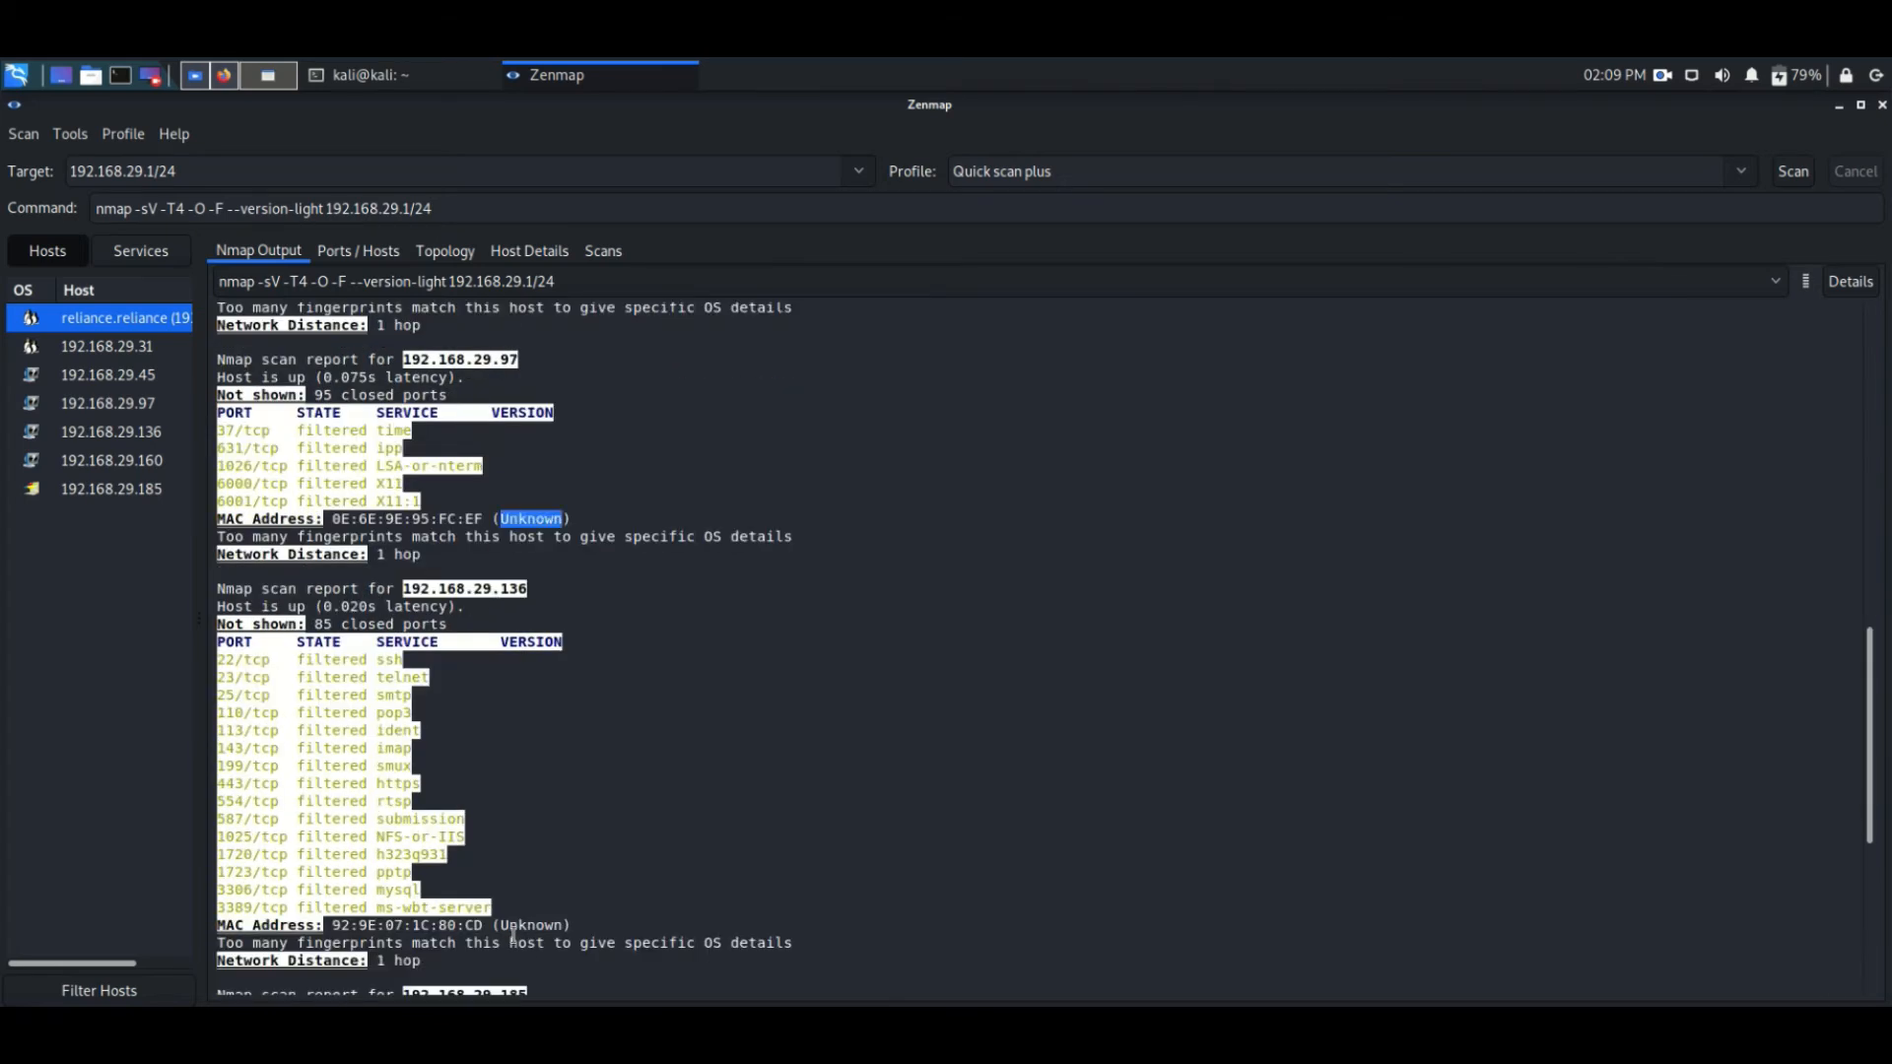
{"action": "double_click", "coordinate": [517, 942]}
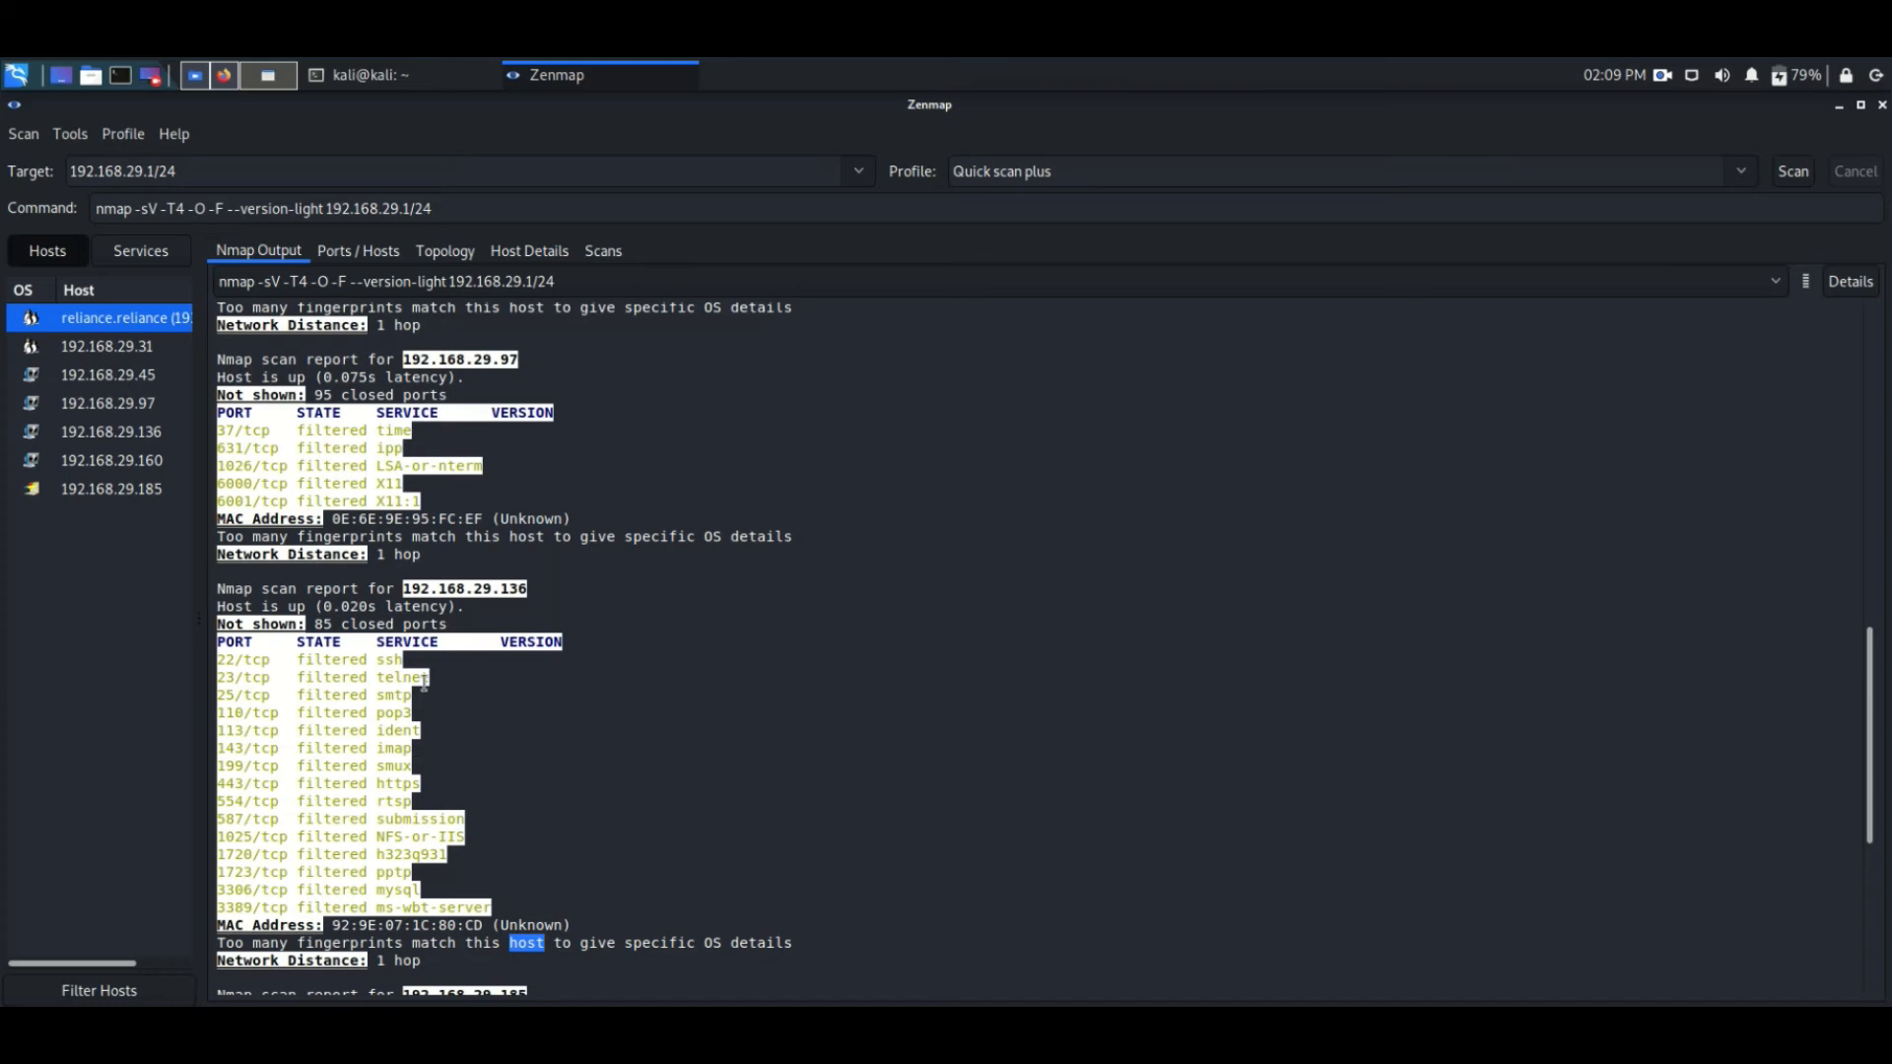
{"action": "scroll", "coordinate": [412, 571], "scroll_direction": "up", "scroll_amount": 2}
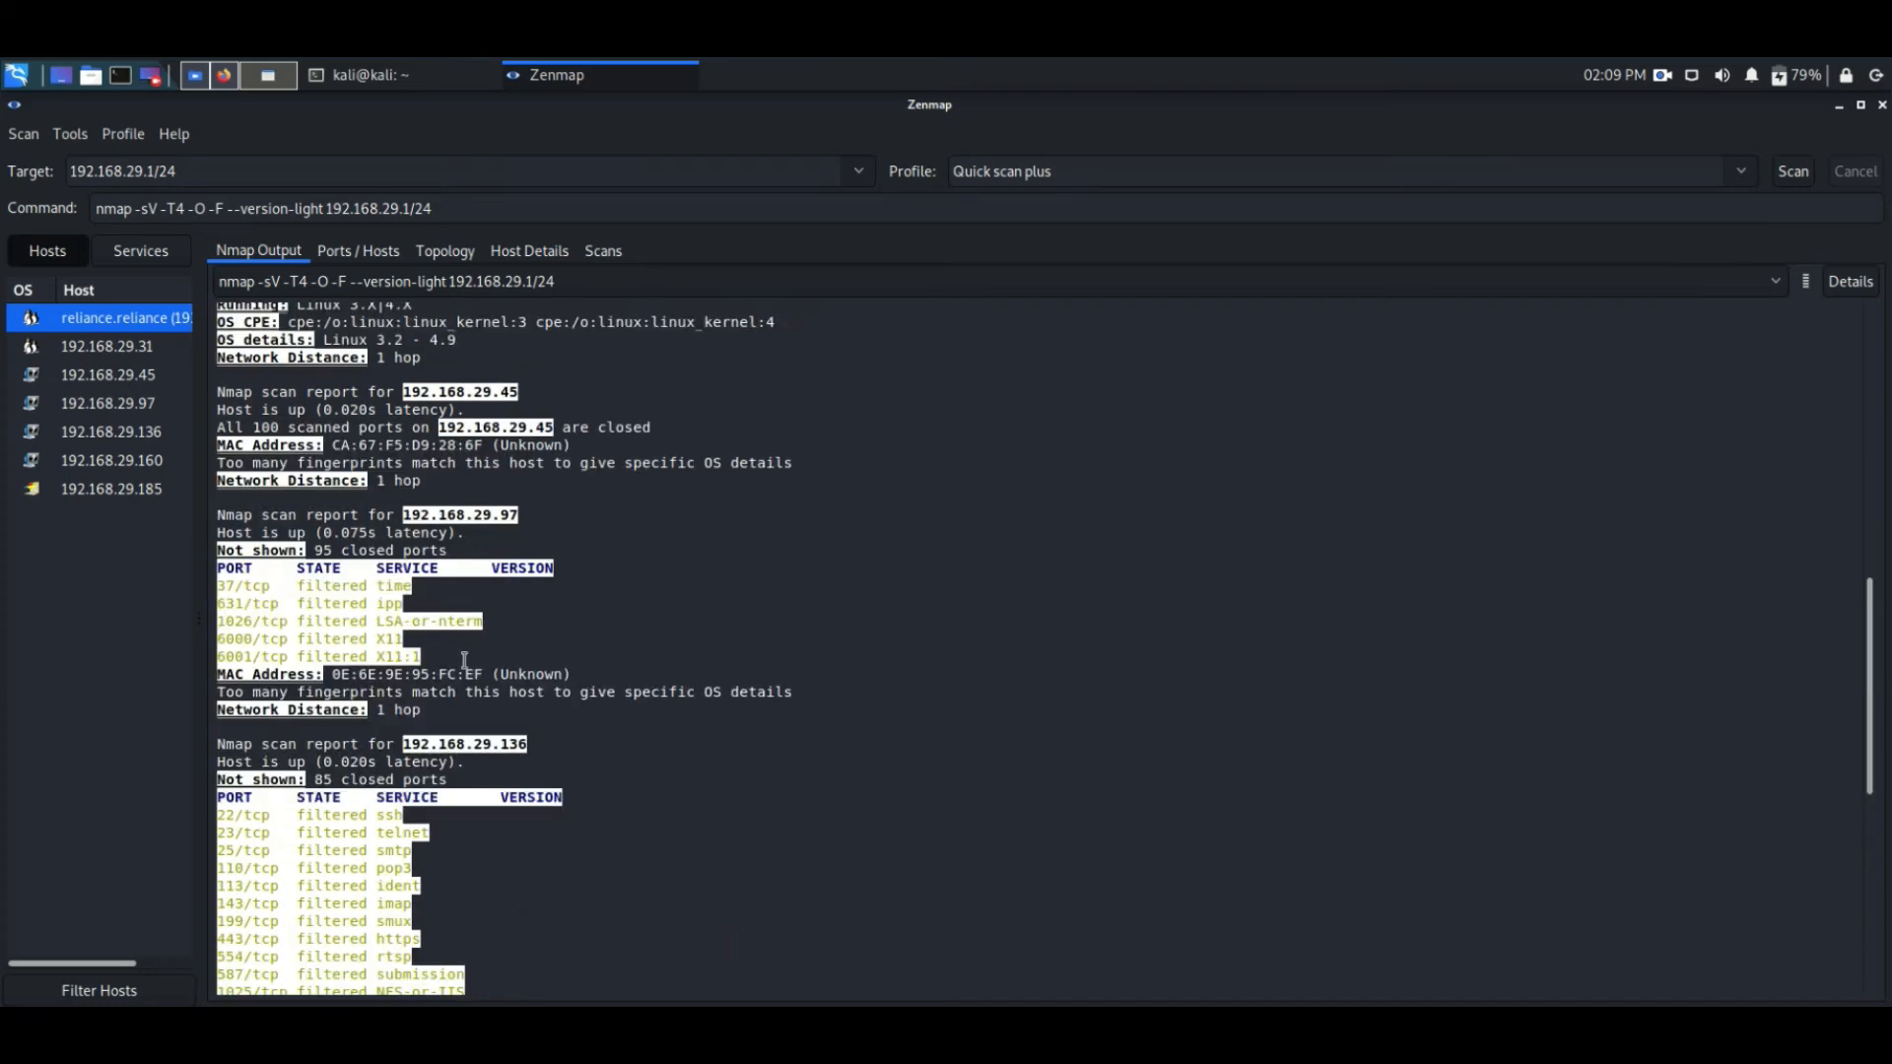
{"action": "left_click_drag", "start_coordinate": [436, 660], "coordinate": [208, 581]}
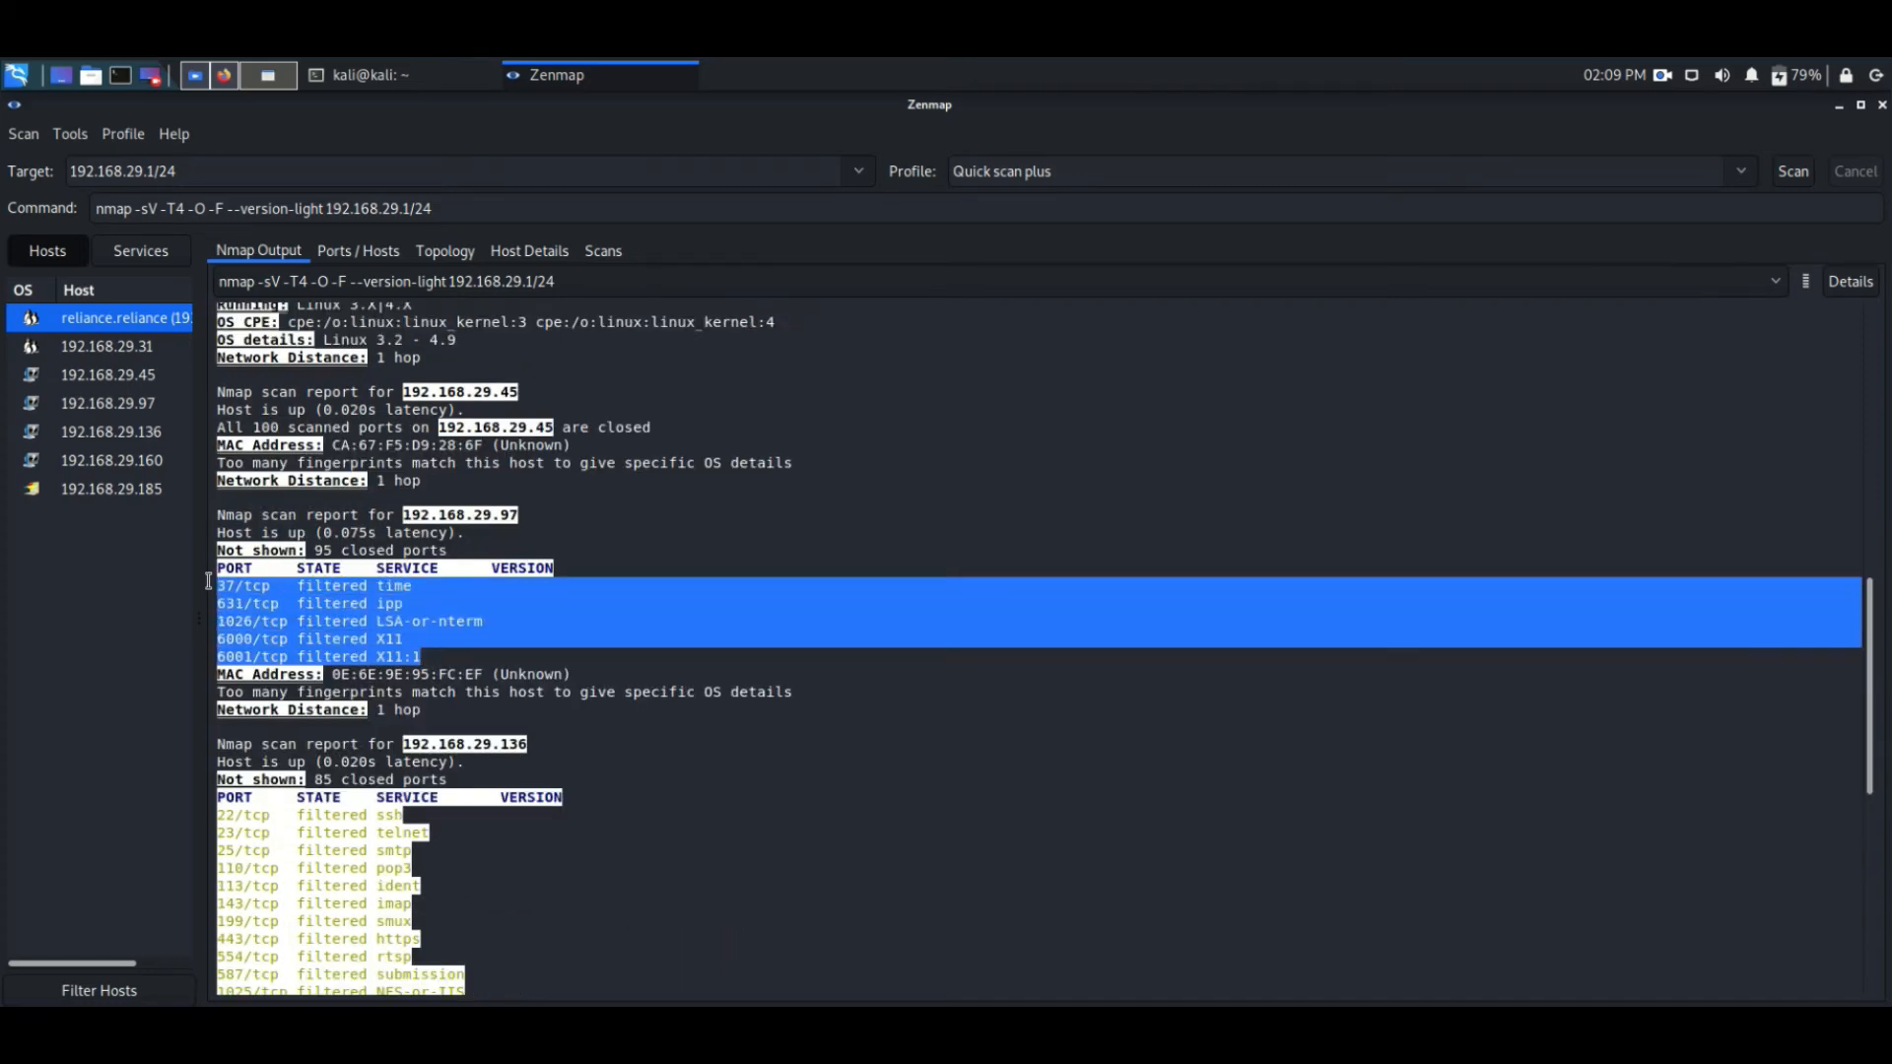
{"action": "scroll", "coordinate": [649, 775], "scroll_direction": "down", "scroll_amount": 3}
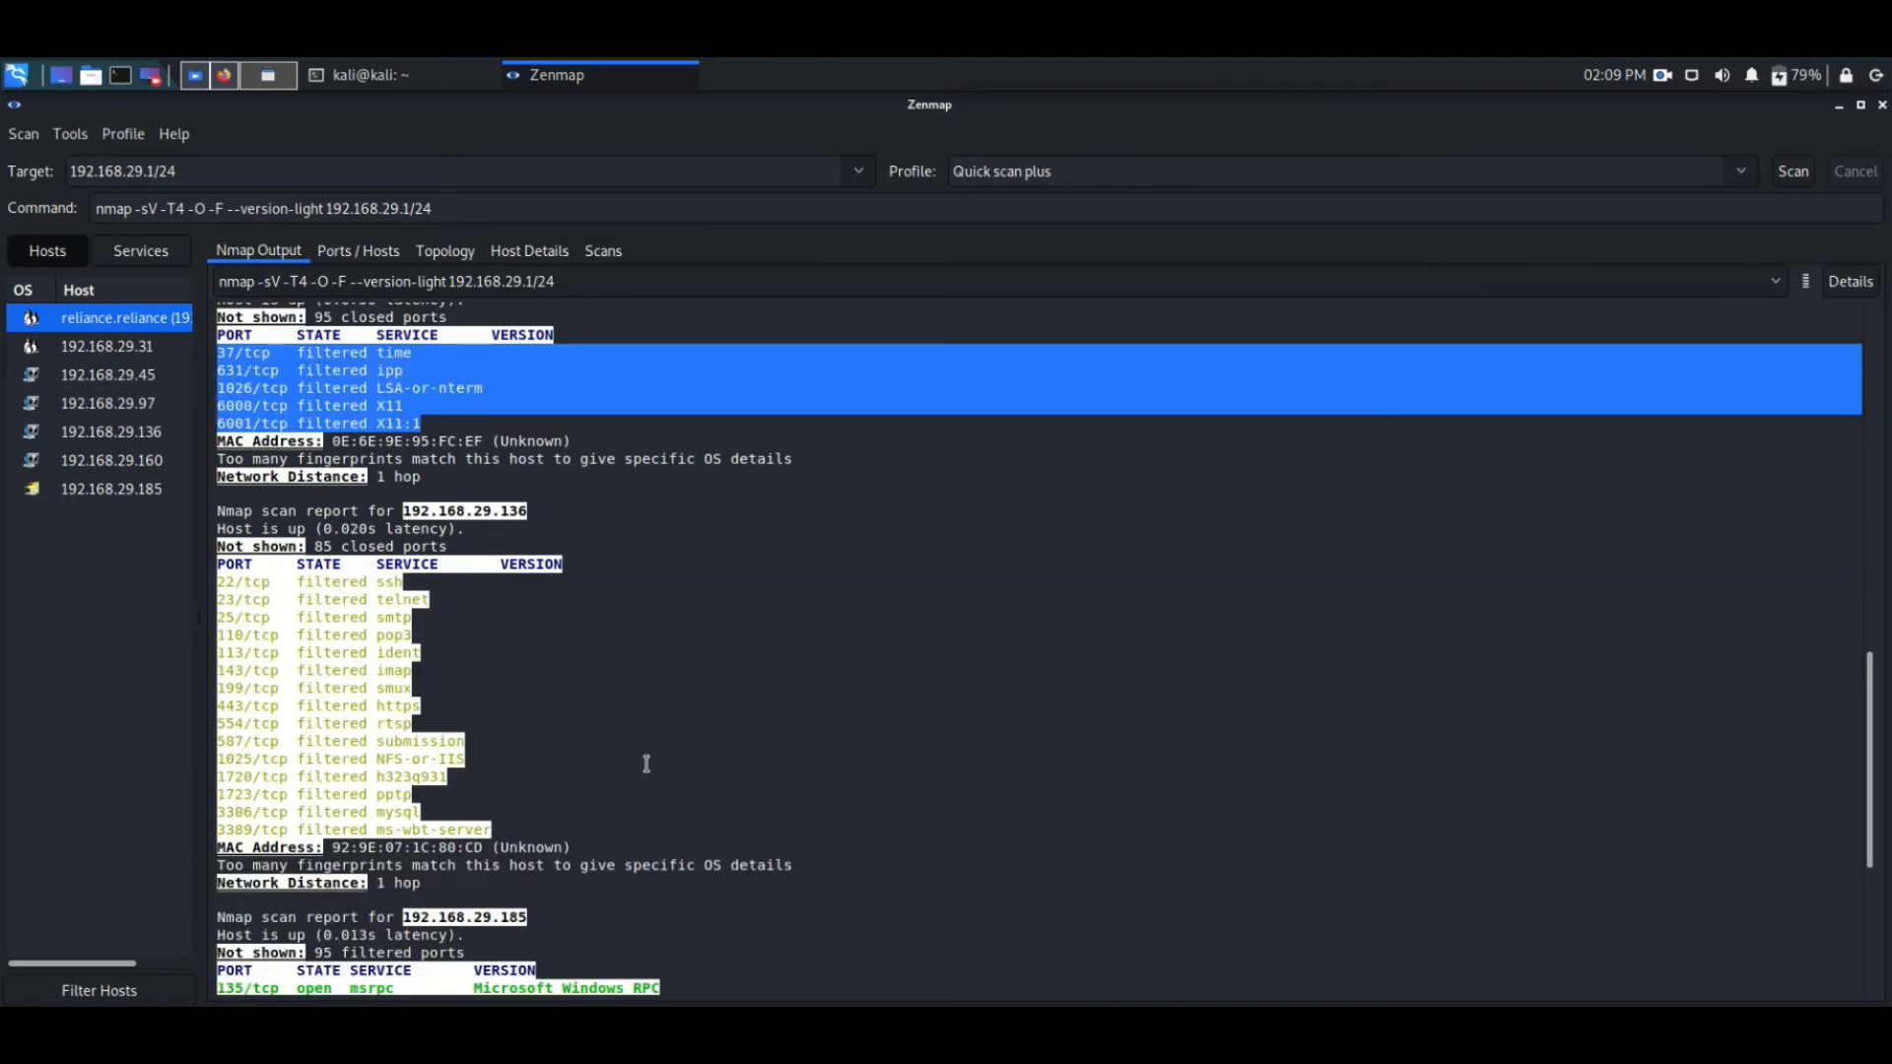
{"action": "scroll", "coordinate": [646, 764], "scroll_direction": "up", "scroll_amount": 1}
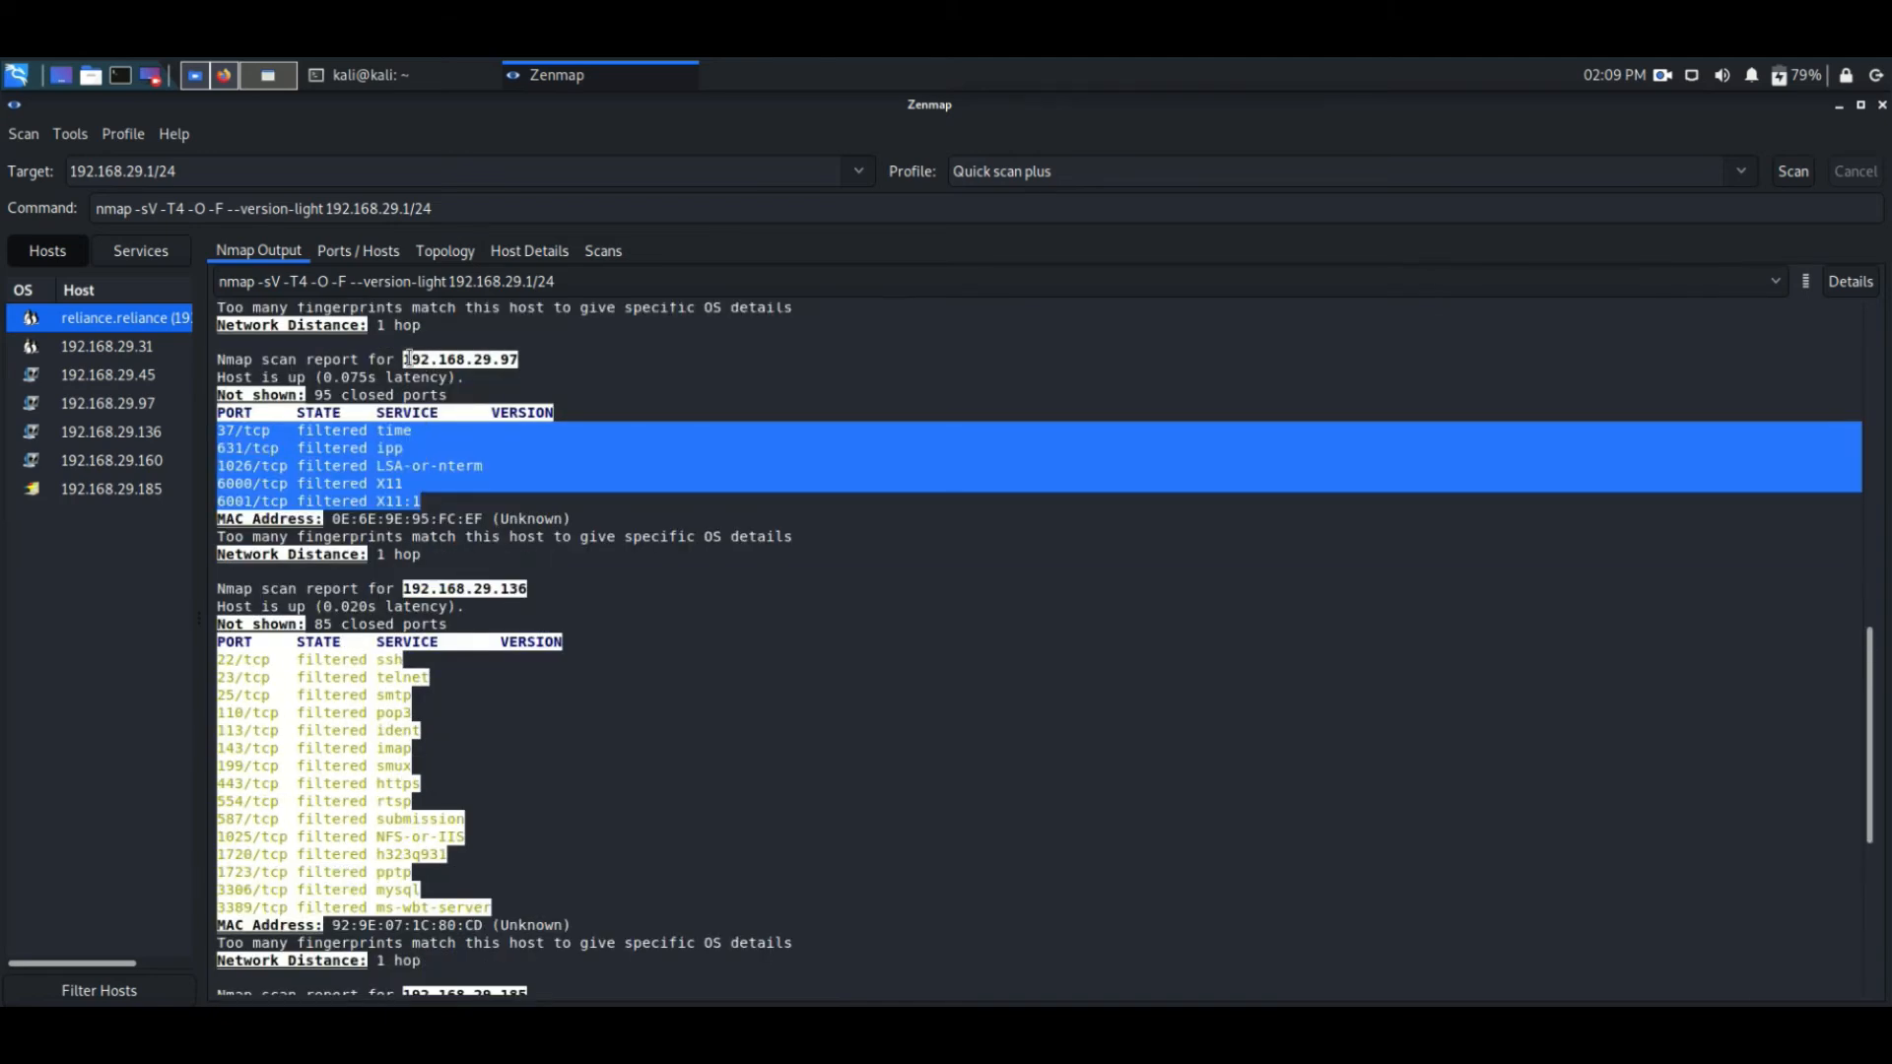
{"action": "left_click_drag", "start_coordinate": [411, 359], "coordinate": [508, 358]}
{"action": "left_click", "coordinate": [665, 839]}
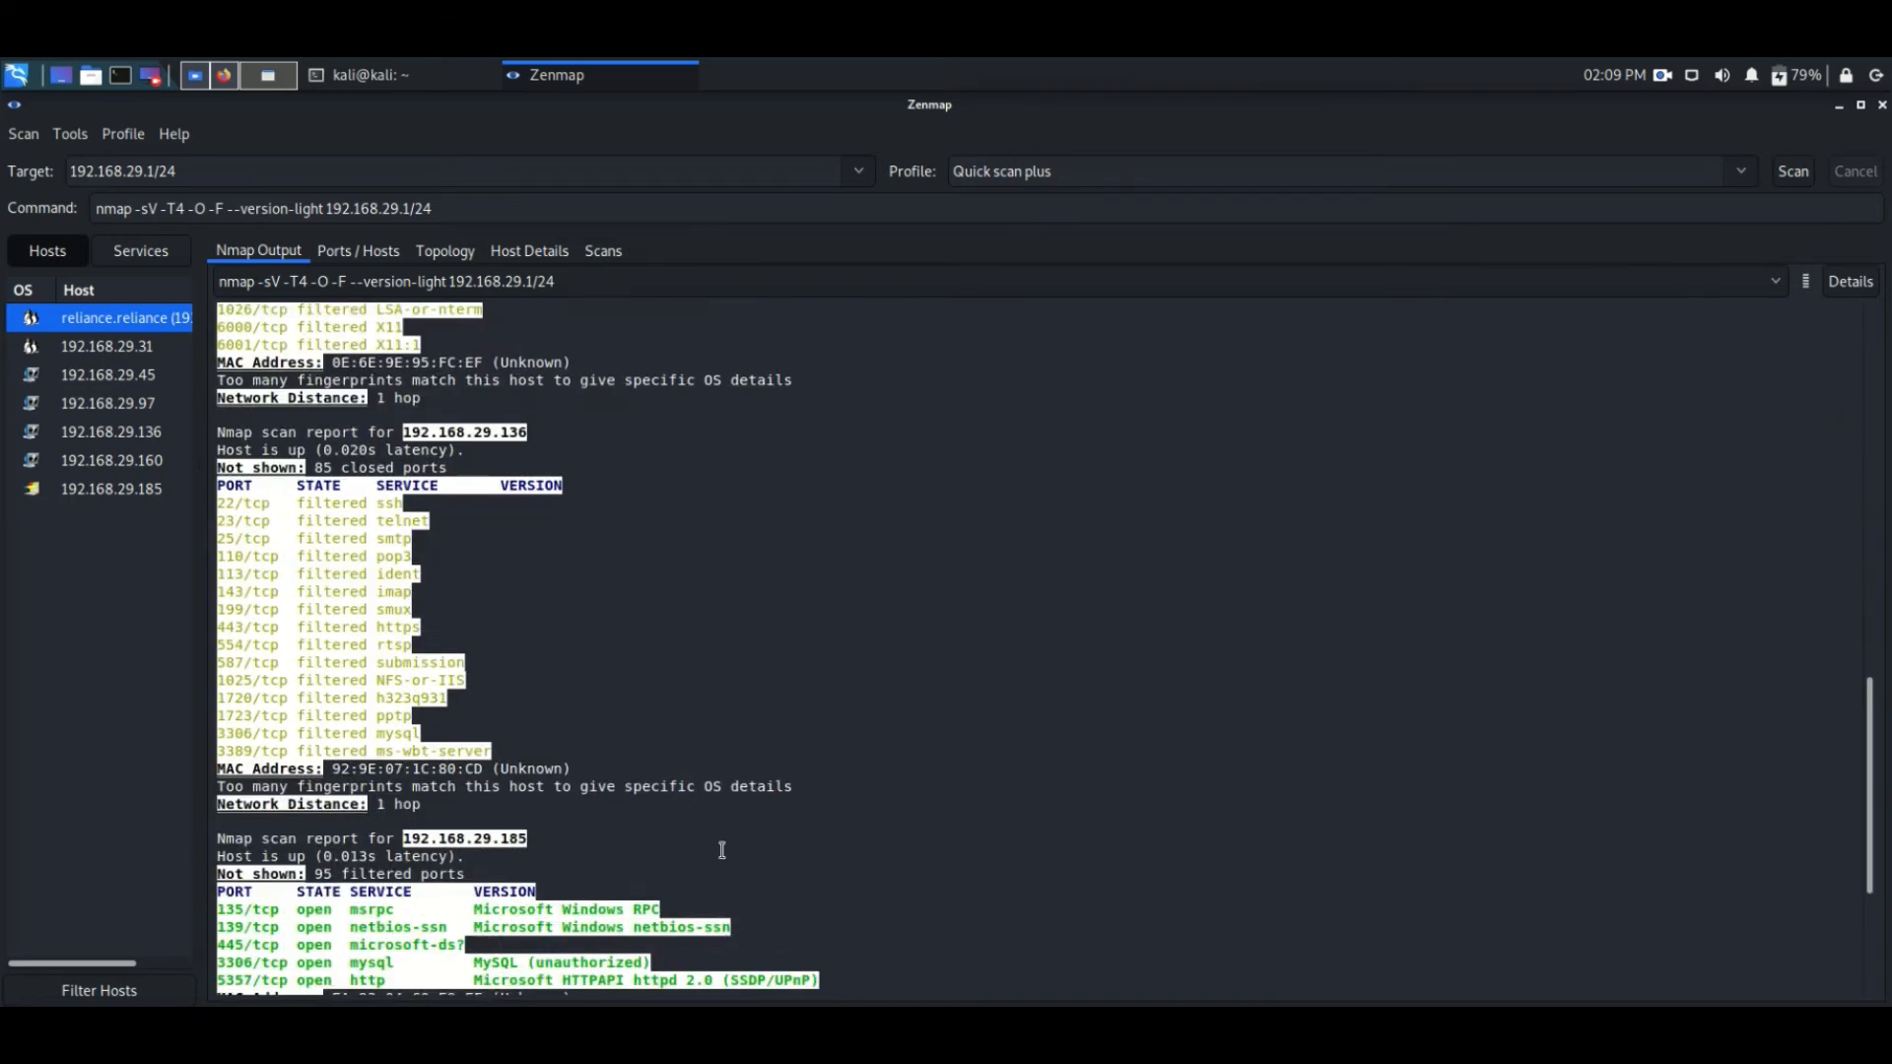
Step: Examine the ports and OS guesses for 192.168.29.185 and the report for 192.168.29.160, then return to the earlier host reports
{"action": "scroll", "coordinate": [722, 849], "scroll_direction": "down", "scroll_amount": 3}
{"action": "scroll", "coordinate": [722, 849], "scroll_direction": "down", "scroll_amount": 3}
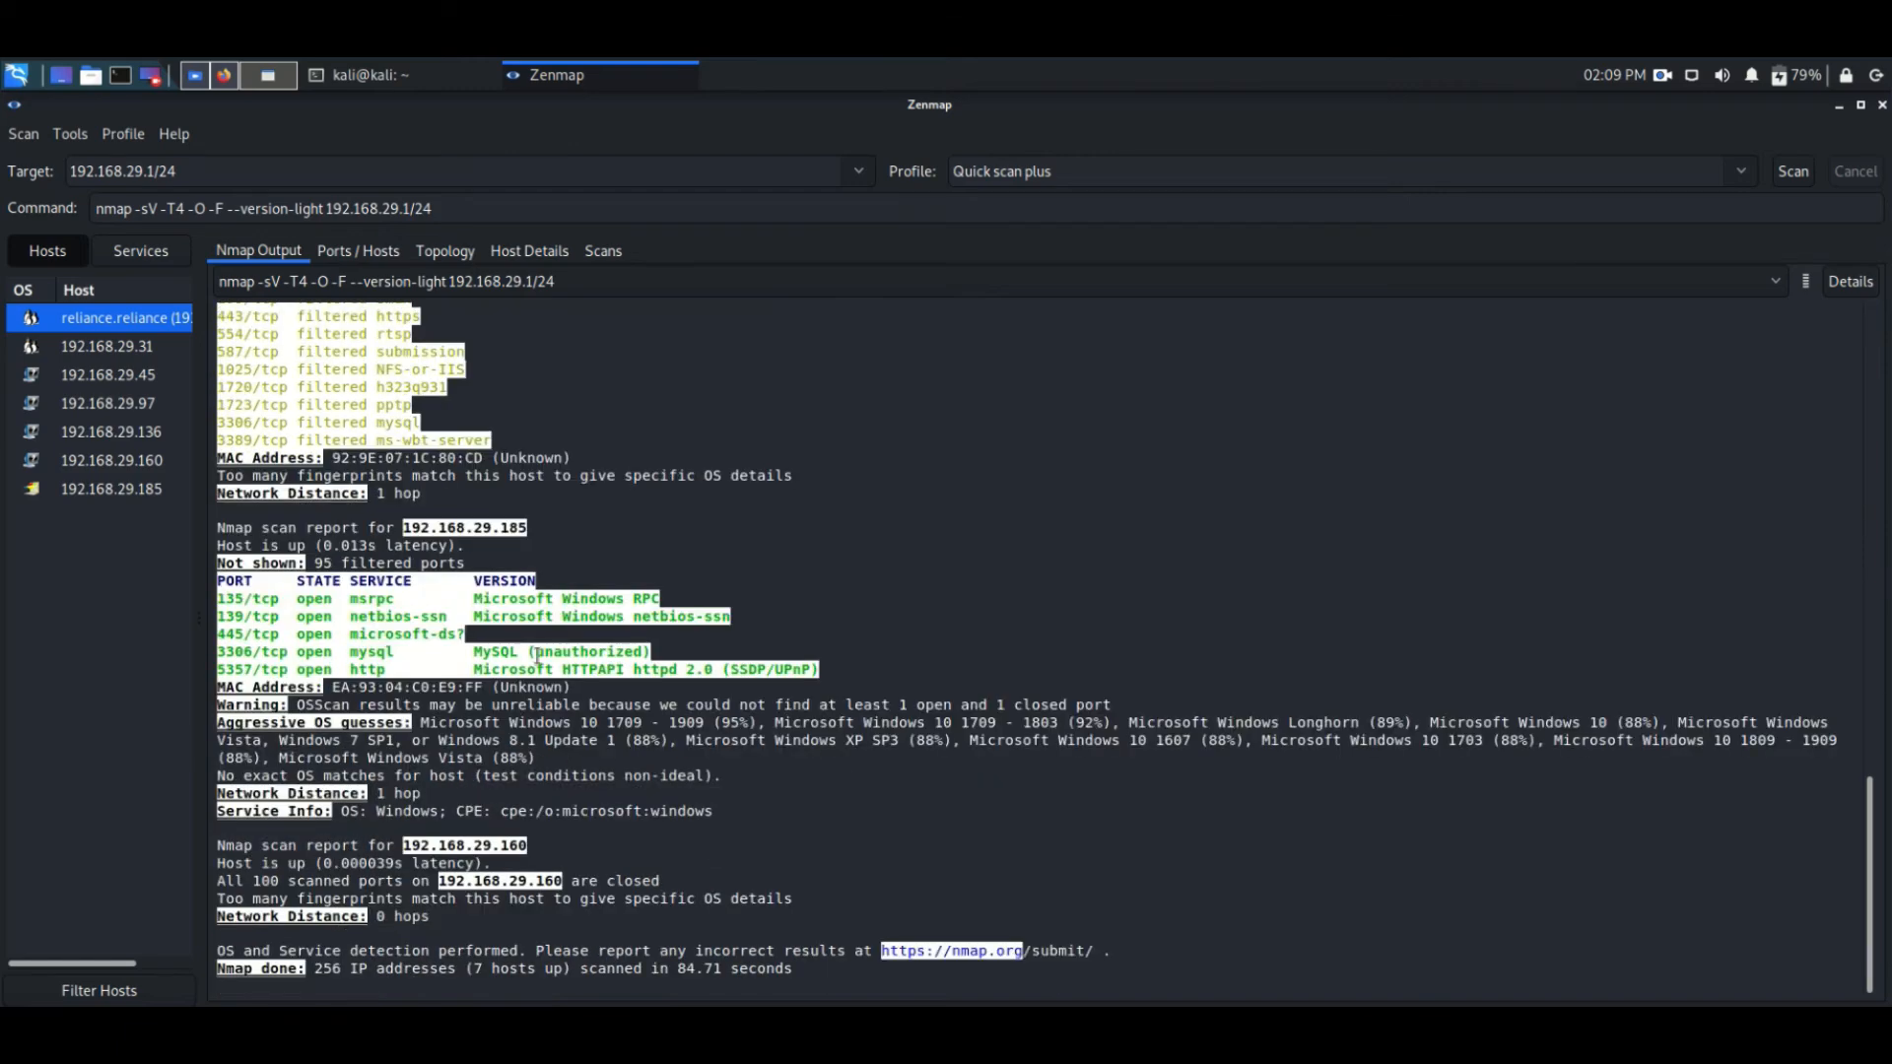
{"action": "scroll", "coordinate": [761, 878], "scroll_direction": "up", "scroll_amount": 6}
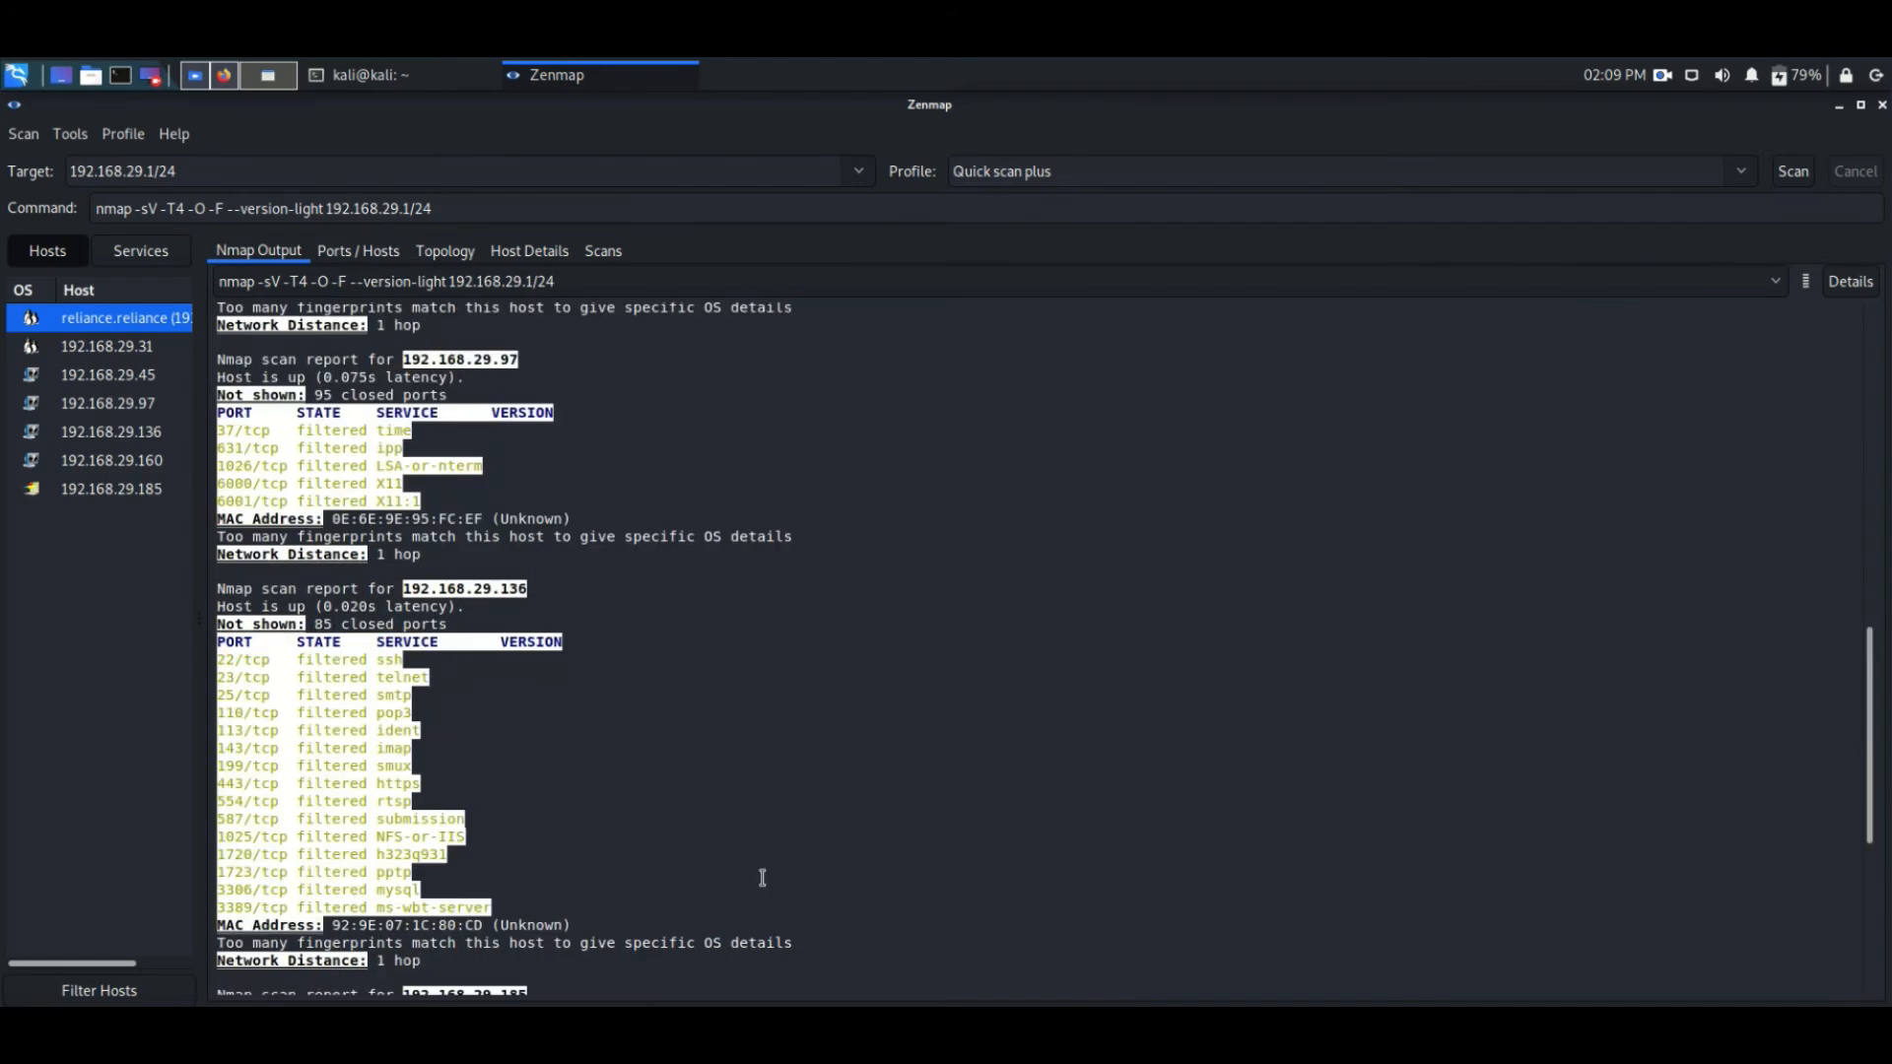
{"action": "scroll", "coordinate": [762, 878], "scroll_direction": "up", "scroll_amount": 10}
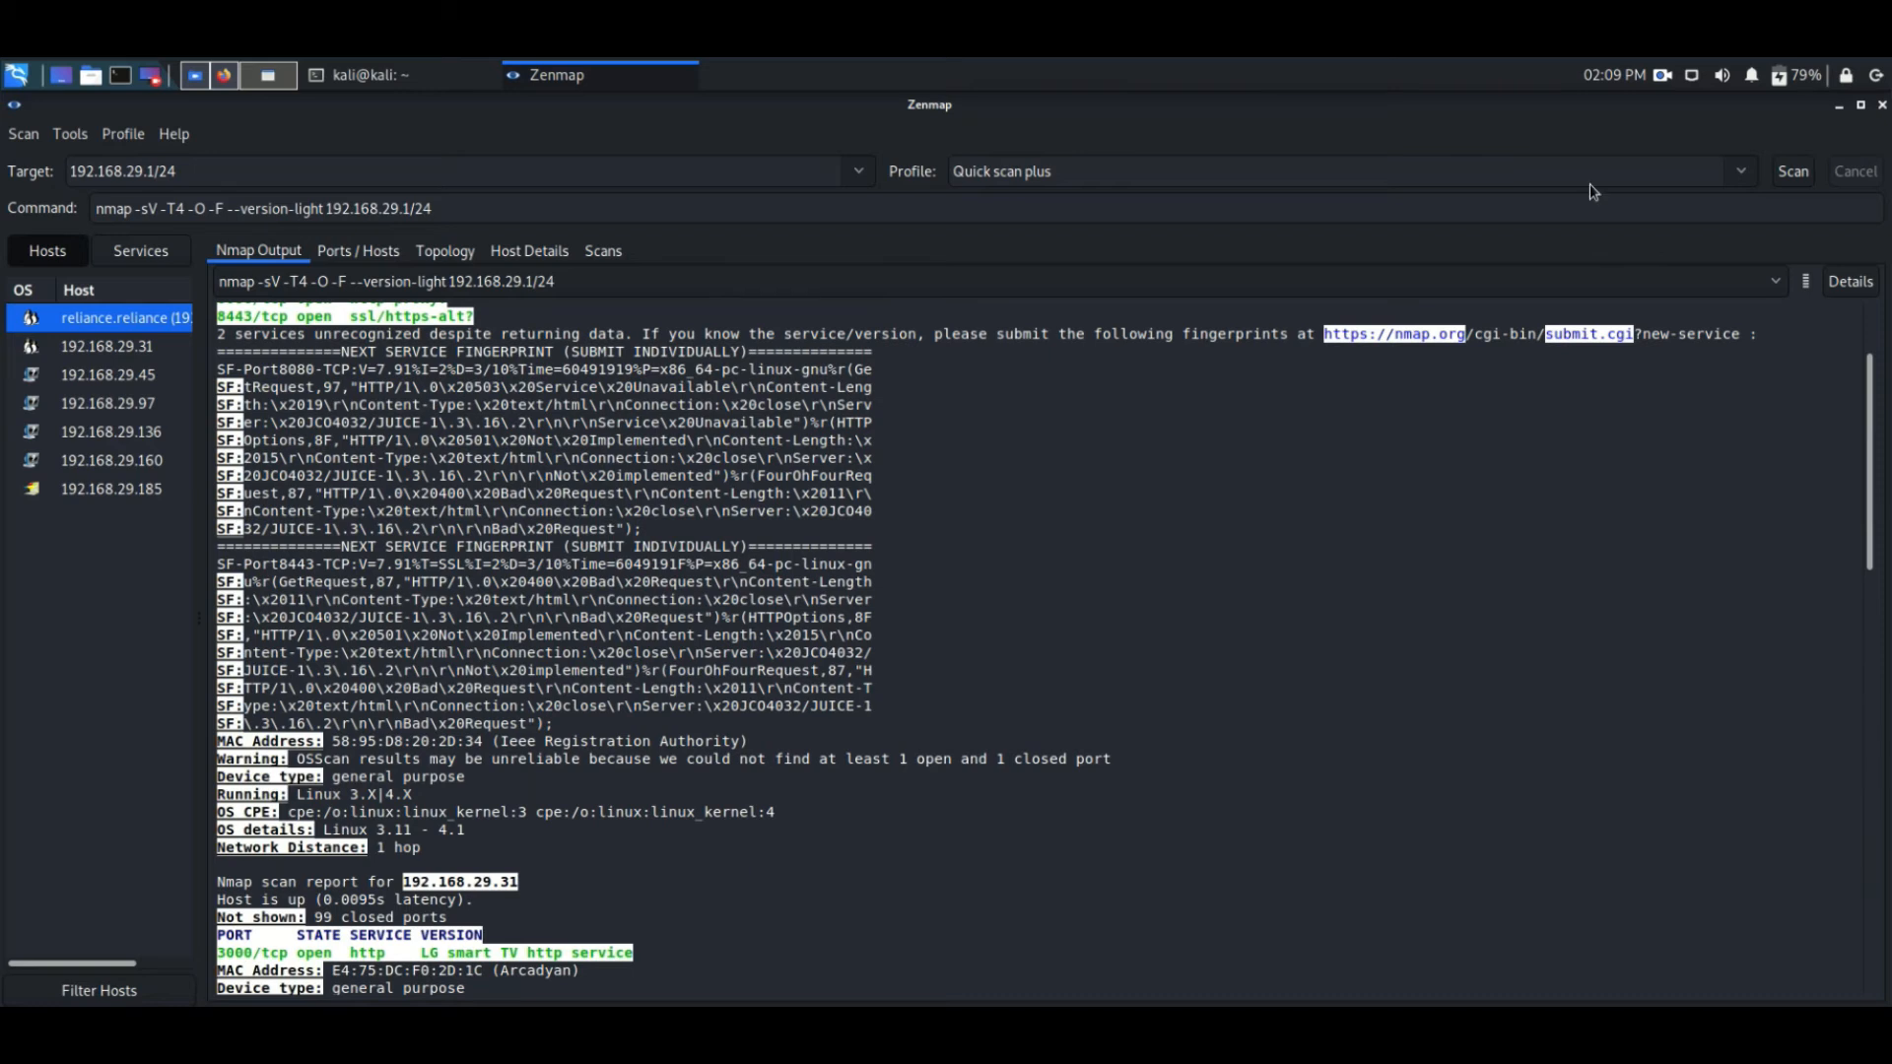
Step: Run a scan of 192.168.29.1/24 with the Quick scan profile
{"action": "left_click", "coordinate": [1586, 173]}
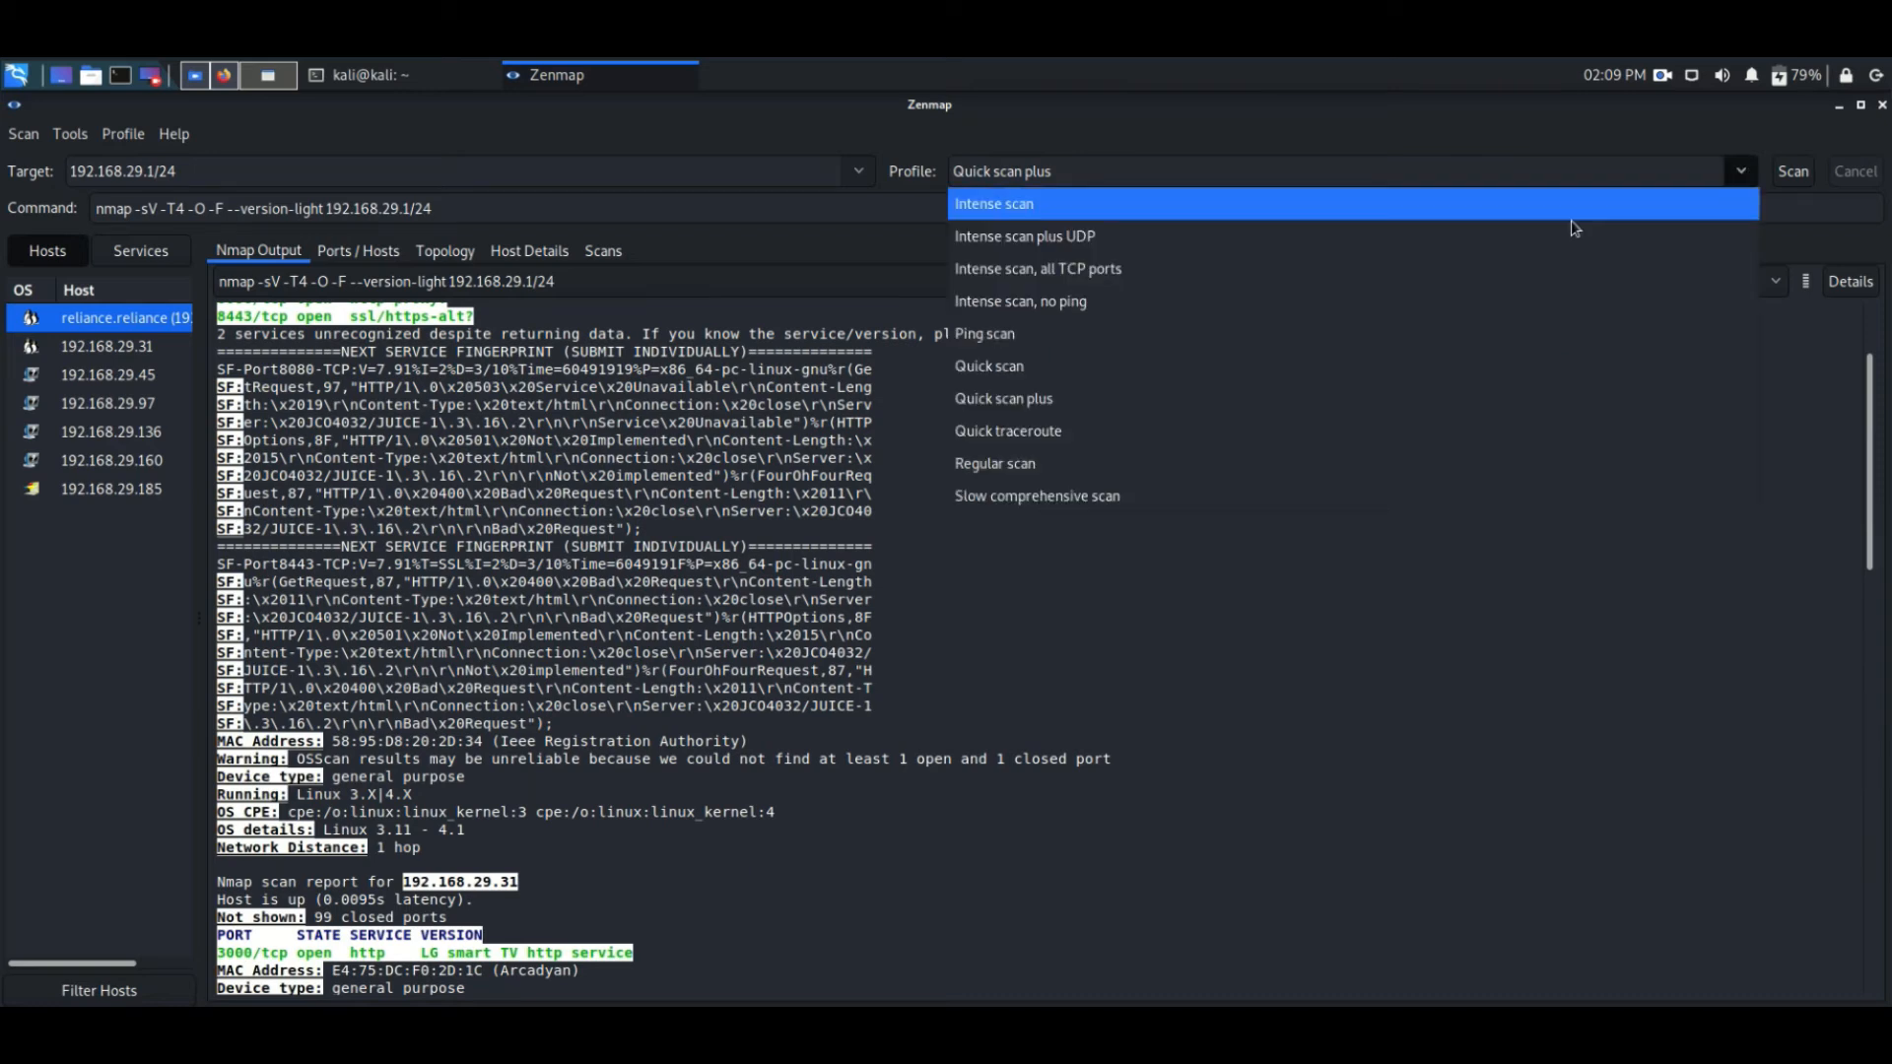
{"action": "left_click", "coordinate": [1039, 367]}
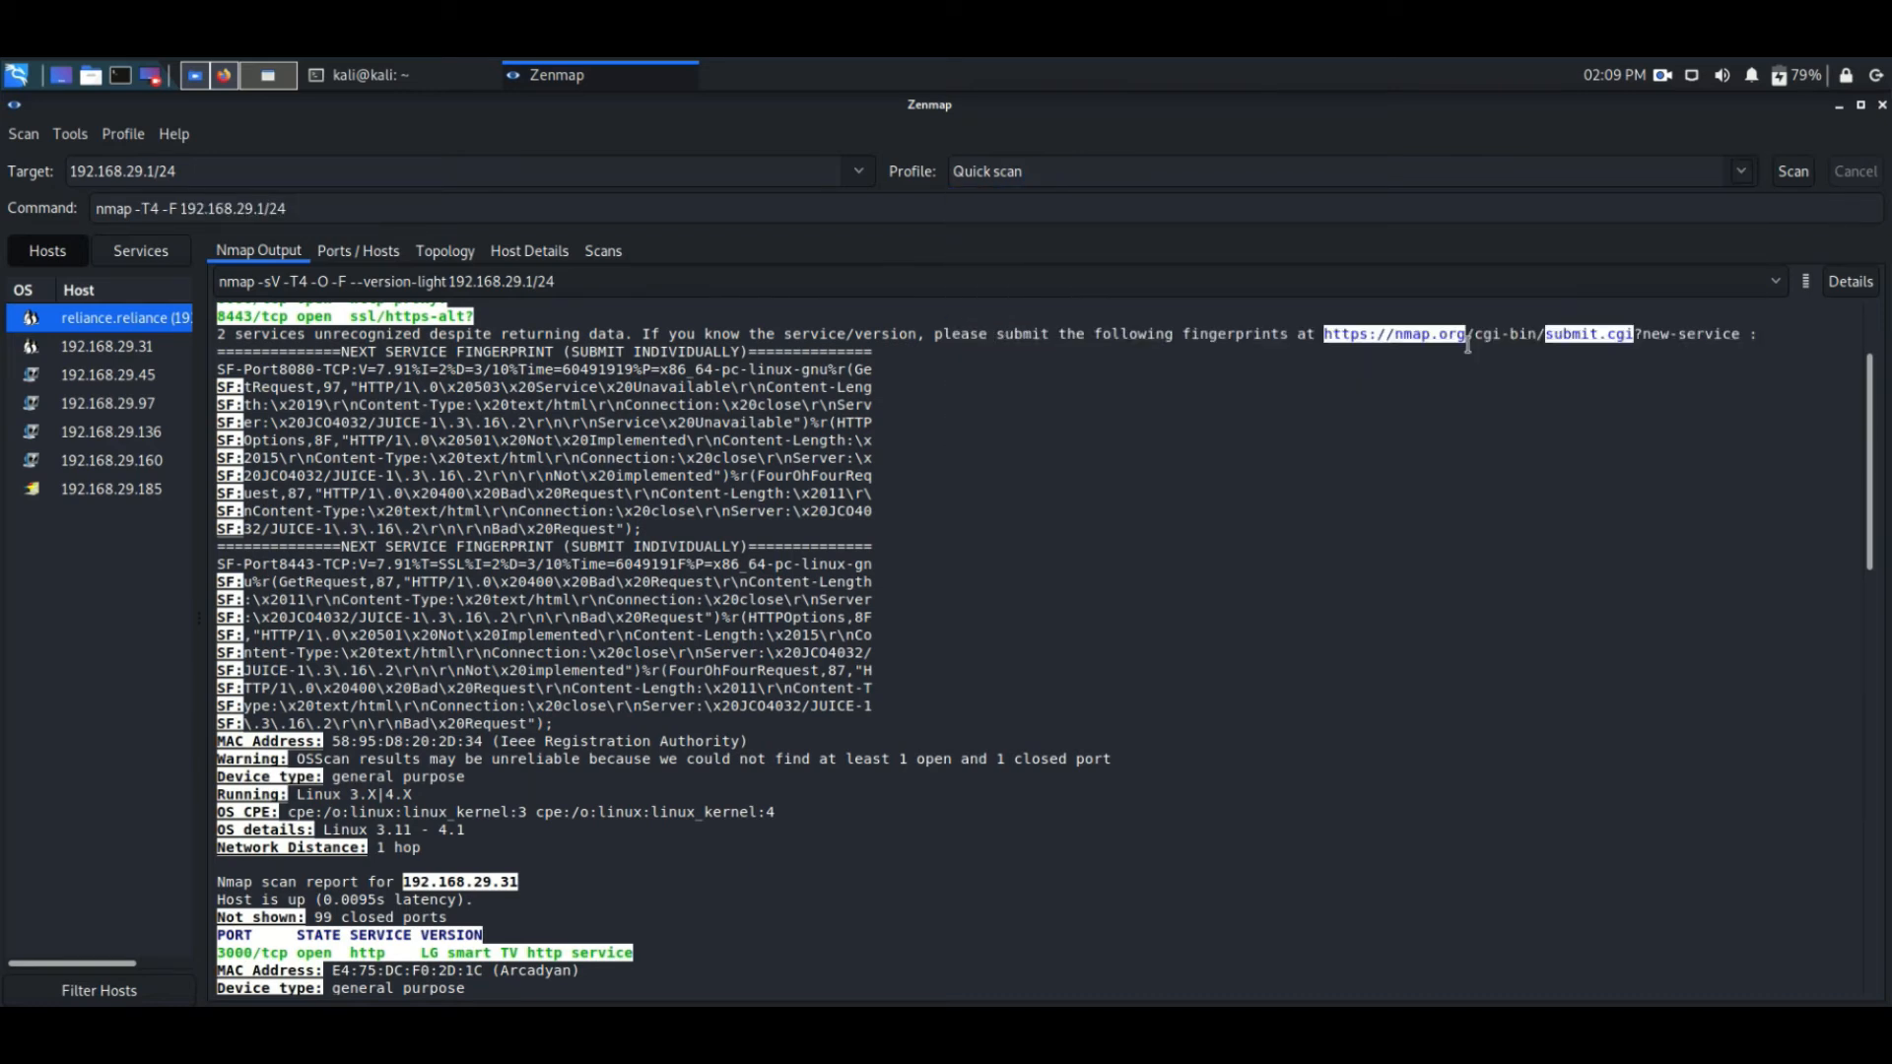
{"action": "left_click", "coordinate": [1794, 173]}
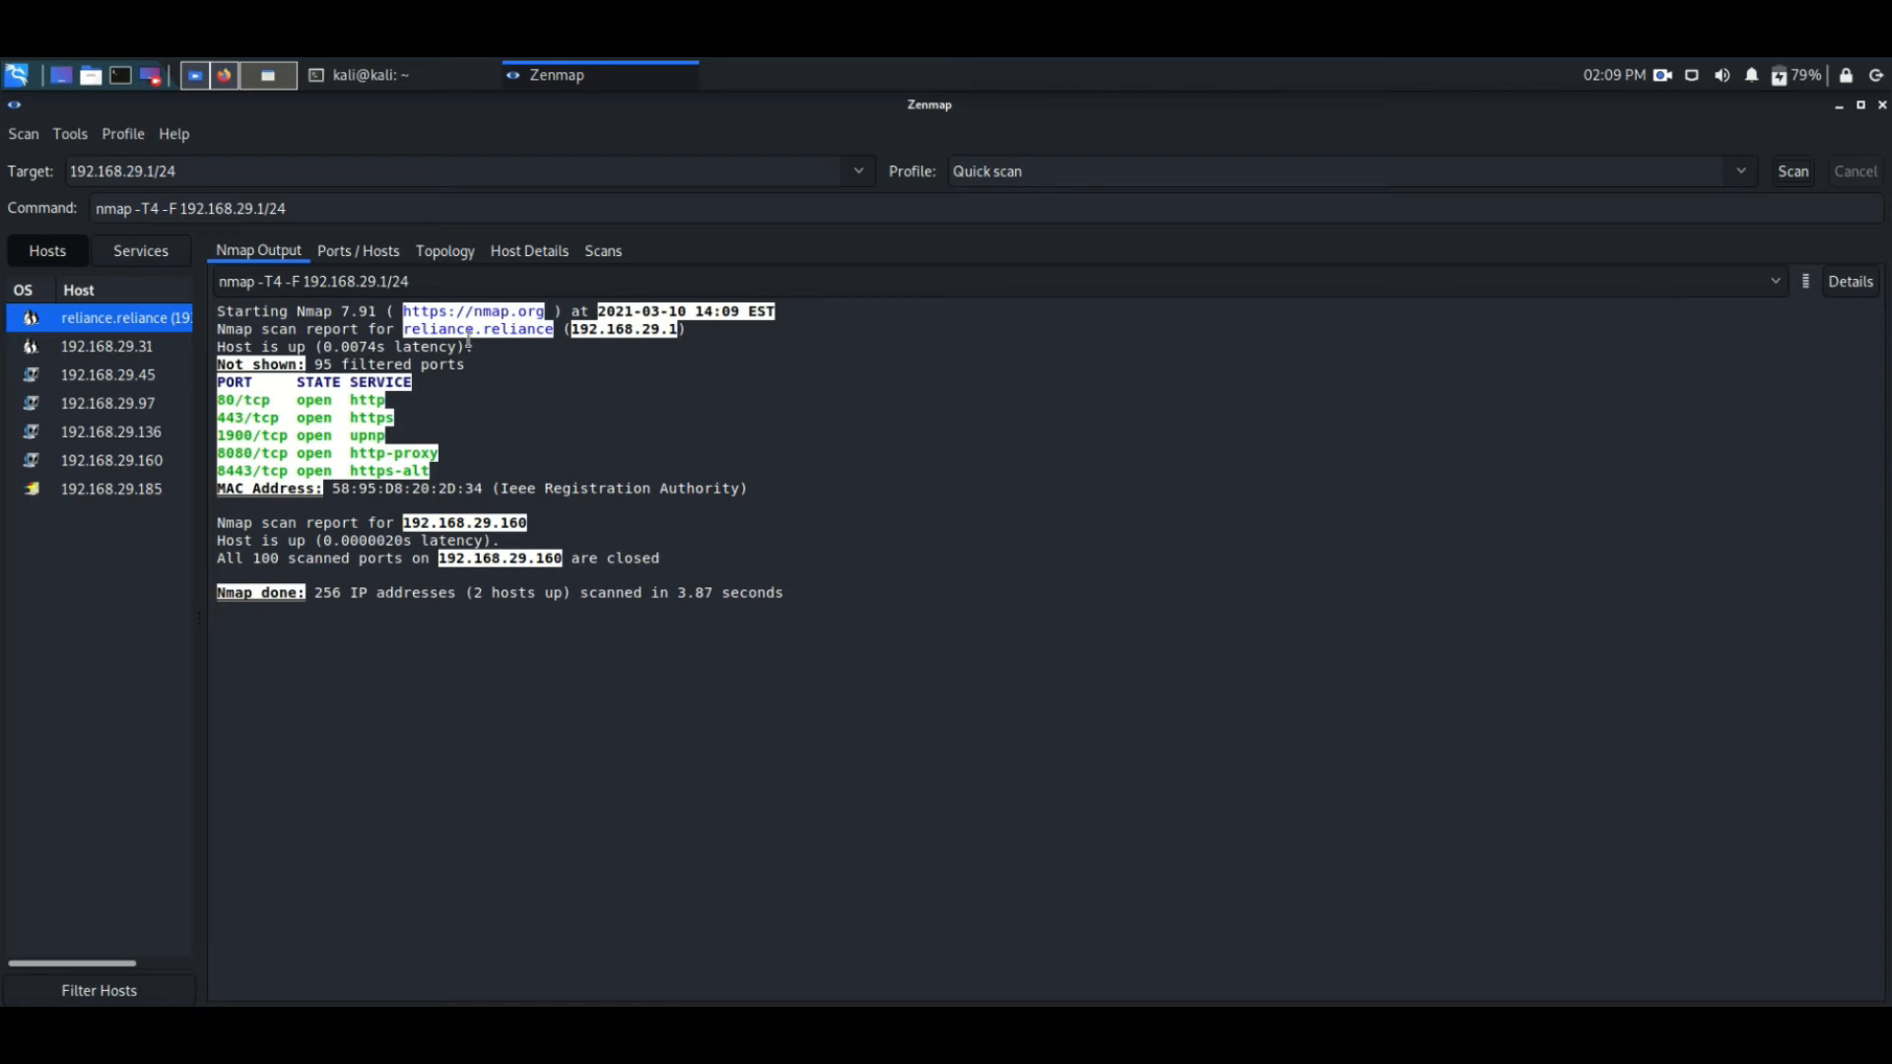
Step: Run a Ping scan of 192.168.29.1/24 and check the number of hosts up in its summary
{"action": "left_click", "coordinate": [1741, 172]}
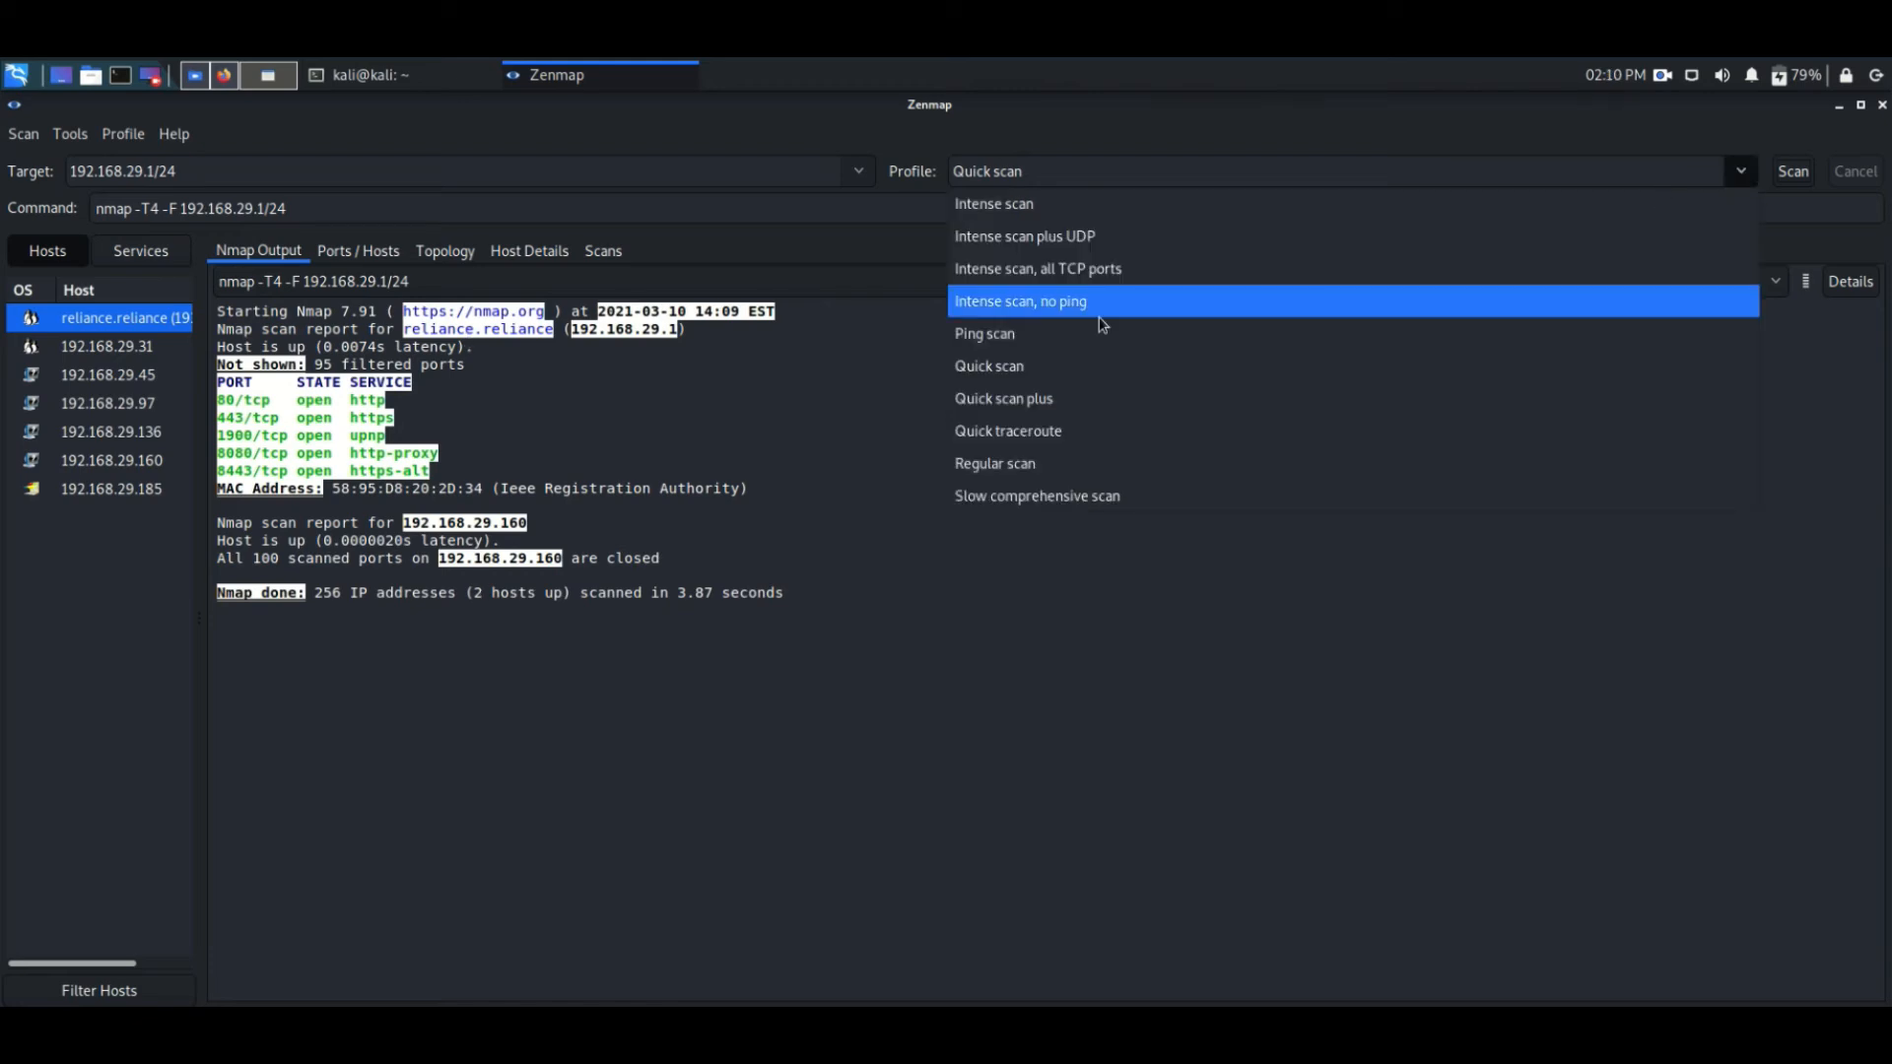
{"action": "left_click", "coordinate": [1014, 333]}
{"action": "left_click", "coordinate": [1793, 171]}
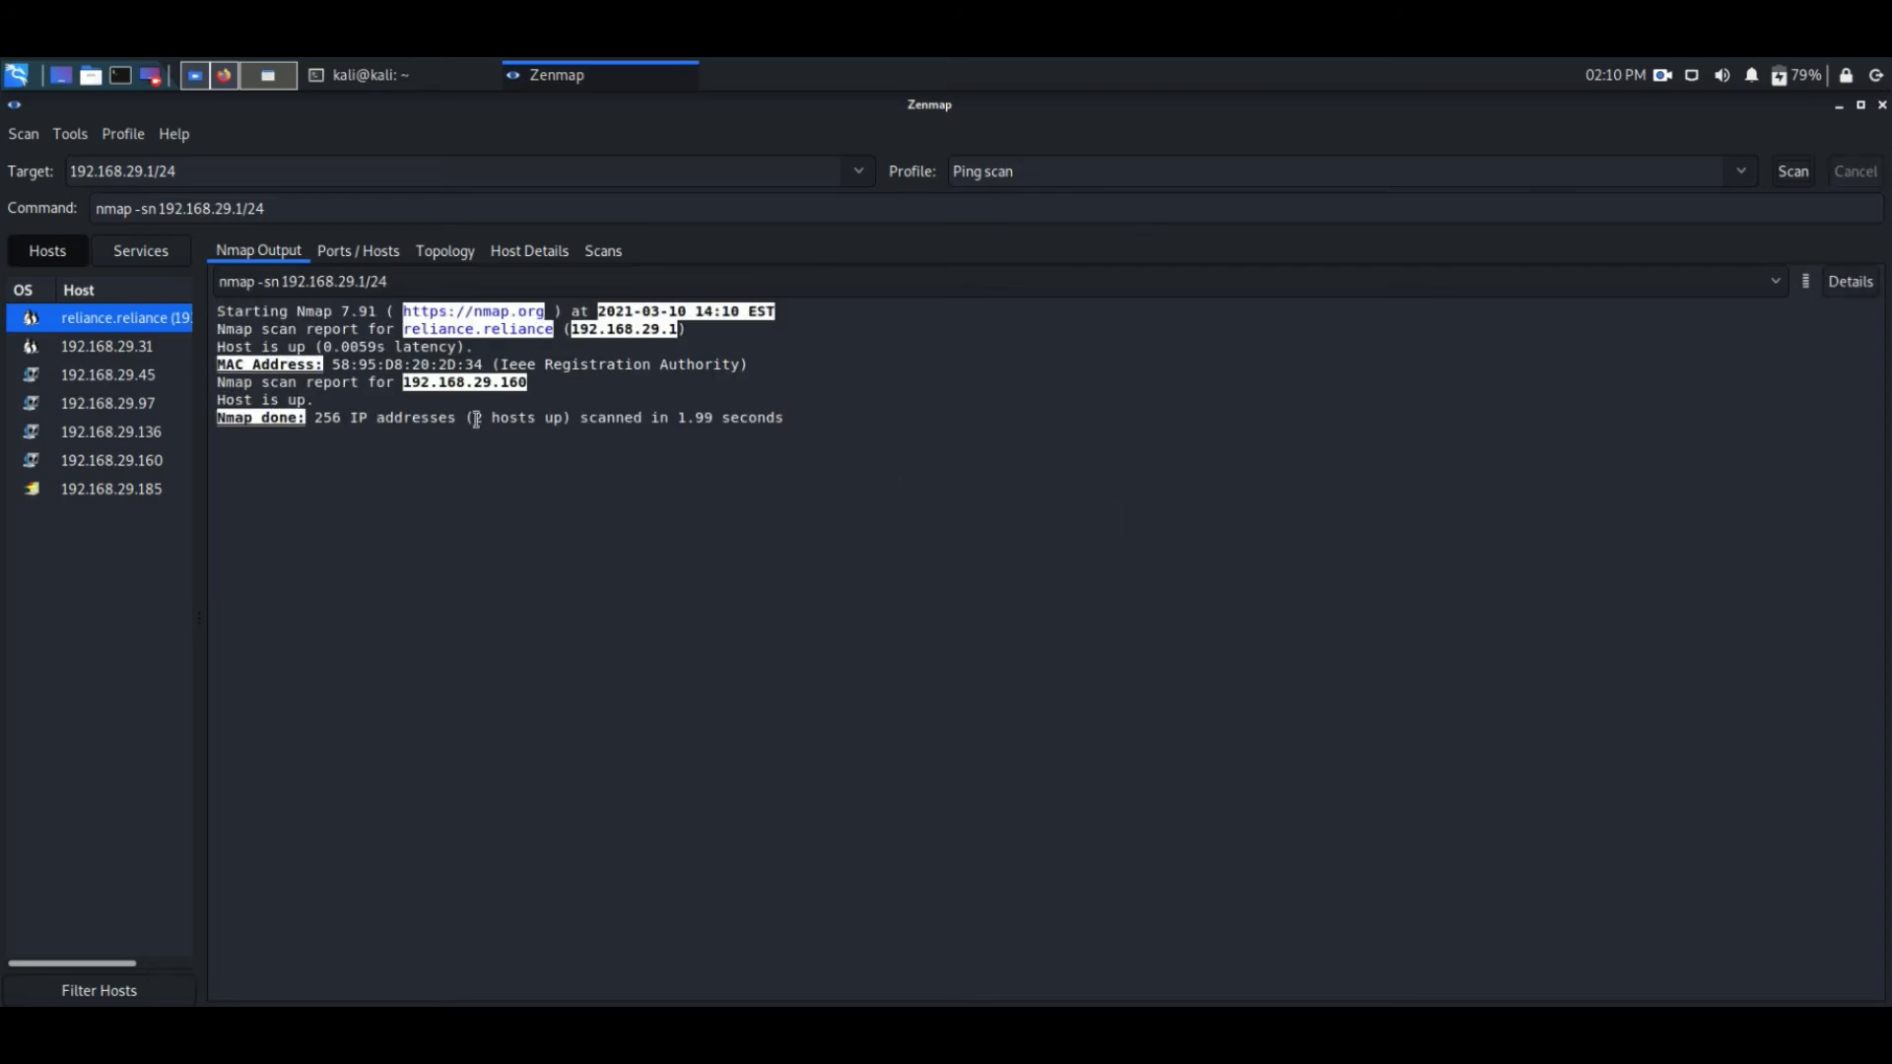
{"action": "left_click_drag", "start_coordinate": [473, 419], "coordinate": [588, 420]}
{"action": "left_click", "coordinate": [869, 434]}
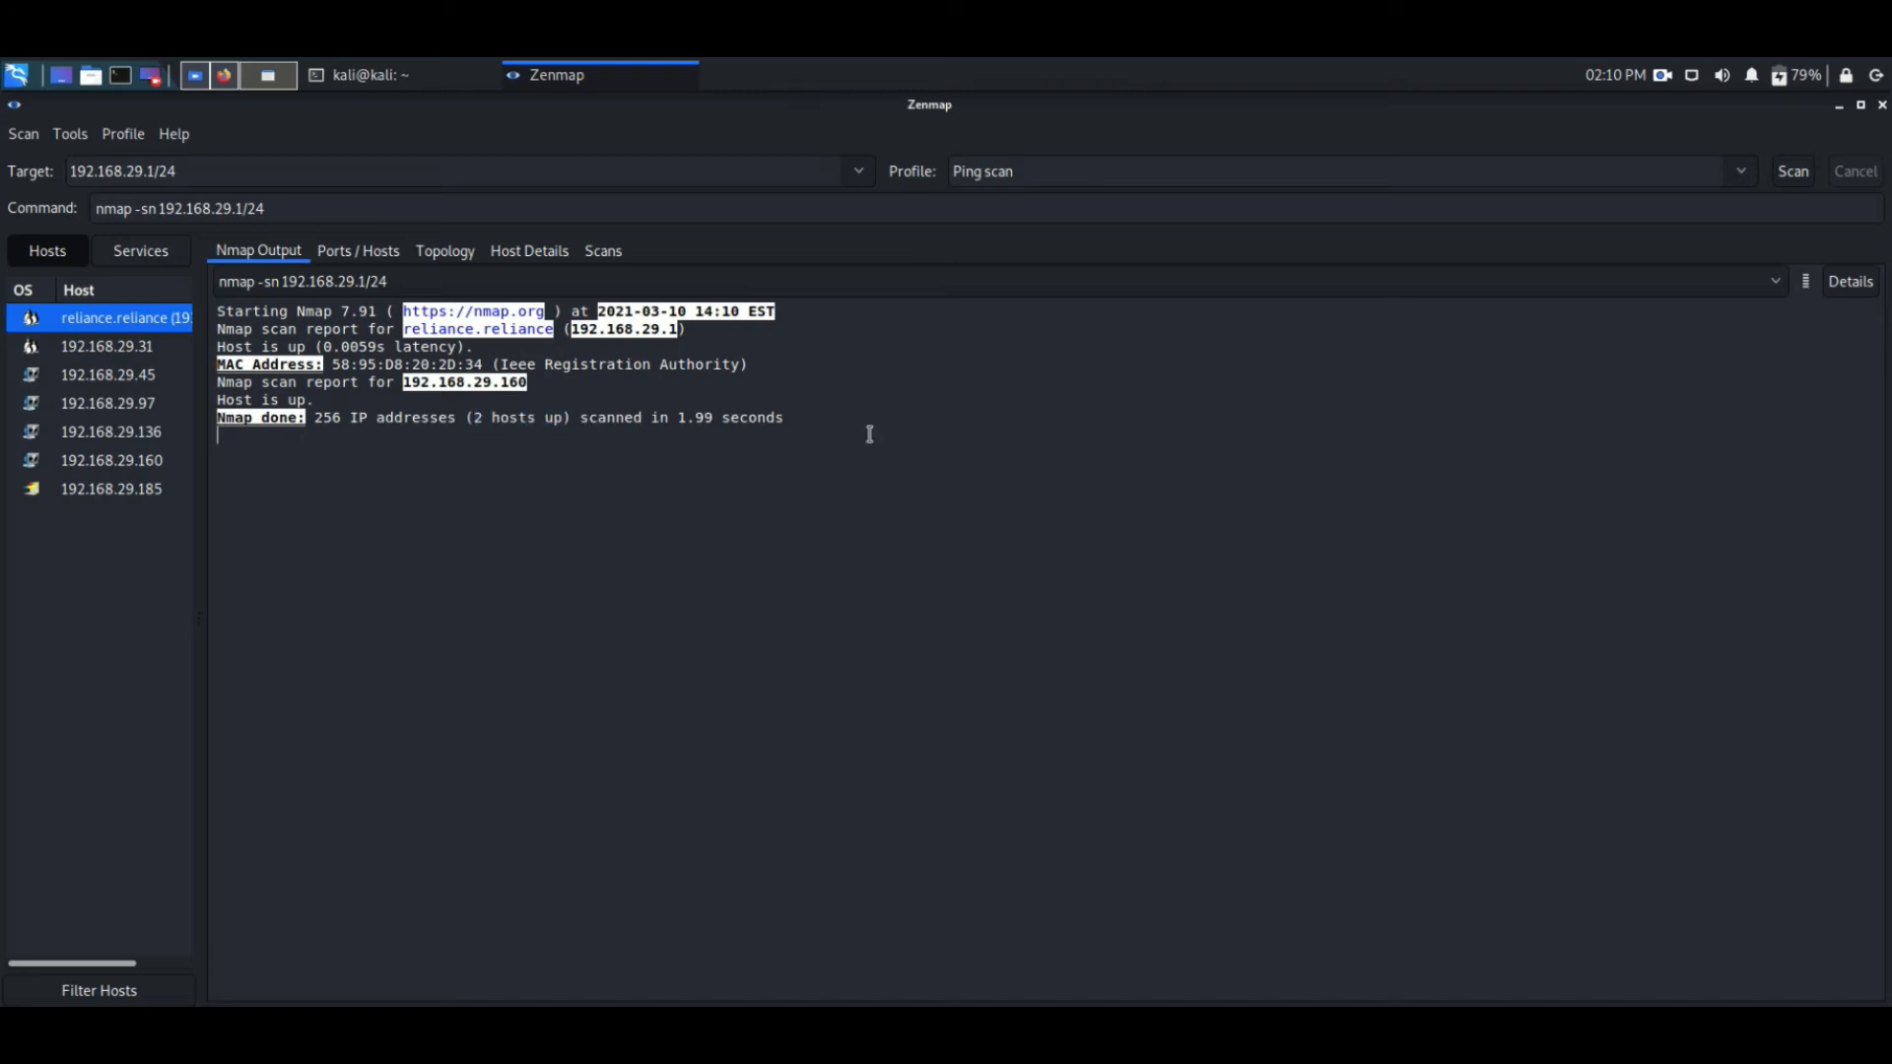
Step: Run a Regular scan of 192.168.29.1/24 and look over the resulting host reports
{"action": "left_click", "coordinate": [1742, 172]}
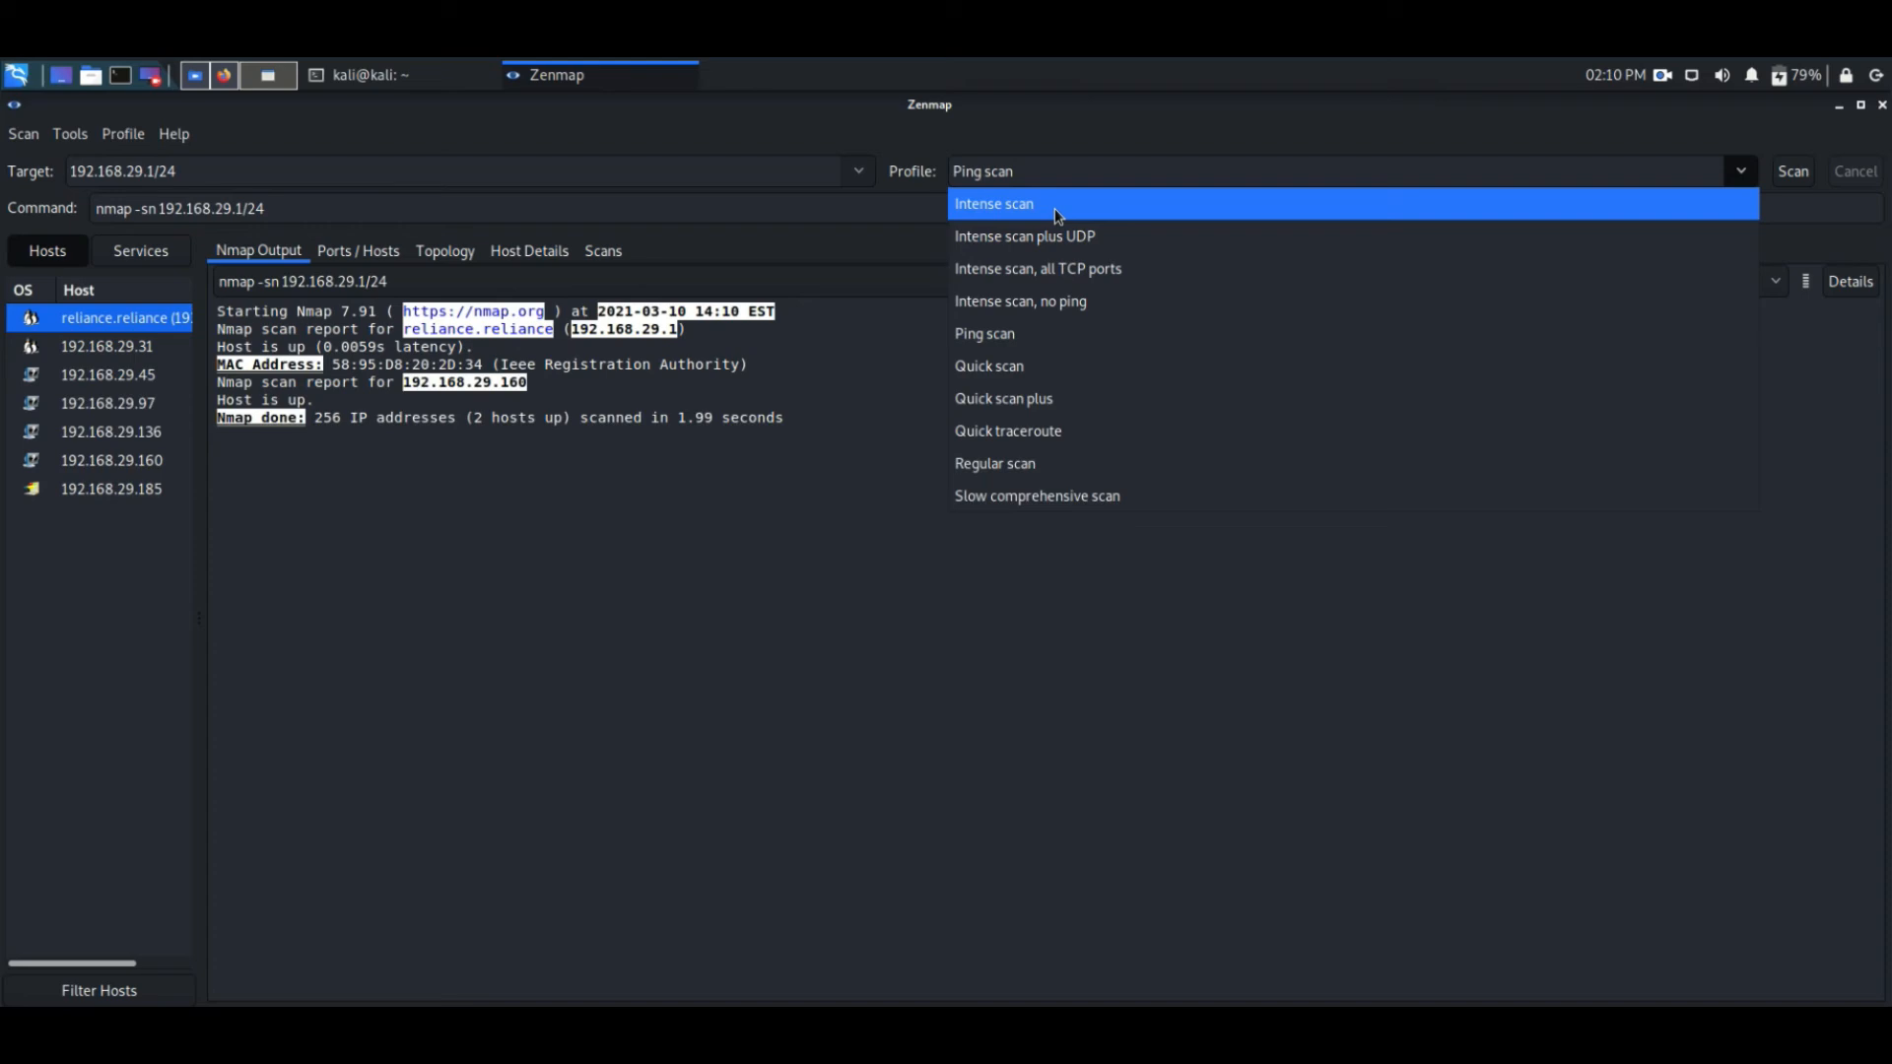
{"action": "left_click", "coordinate": [986, 464]}
{"action": "left_click", "coordinate": [1793, 172]}
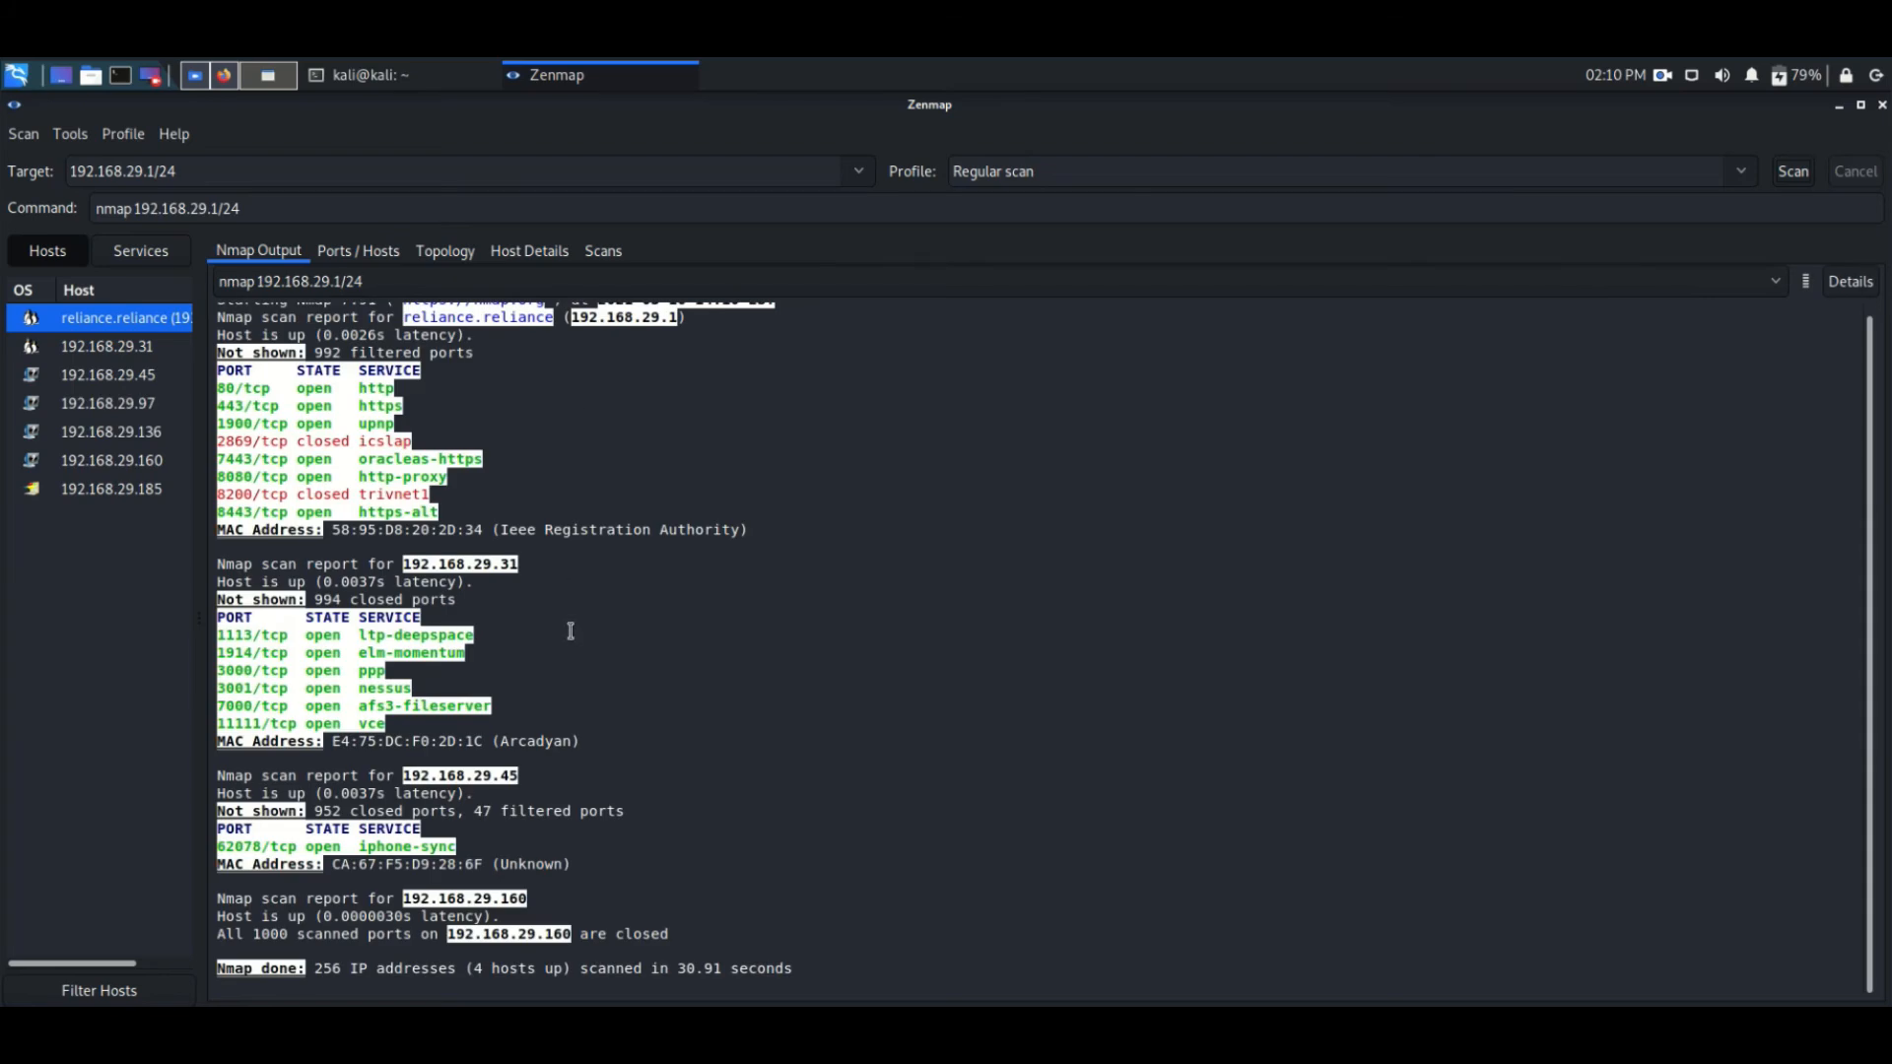
{"action": "scroll", "coordinate": [570, 631], "scroll_direction": "up", "scroll_amount": 1}
{"action": "scroll", "coordinate": [571, 631], "scroll_direction": "down", "scroll_amount": 1}
Step: Highlight 192.168.29.31 in the scan output and view that host's port list
{"action": "left_click_drag", "start_coordinate": [524, 564], "coordinate": [379, 559]}
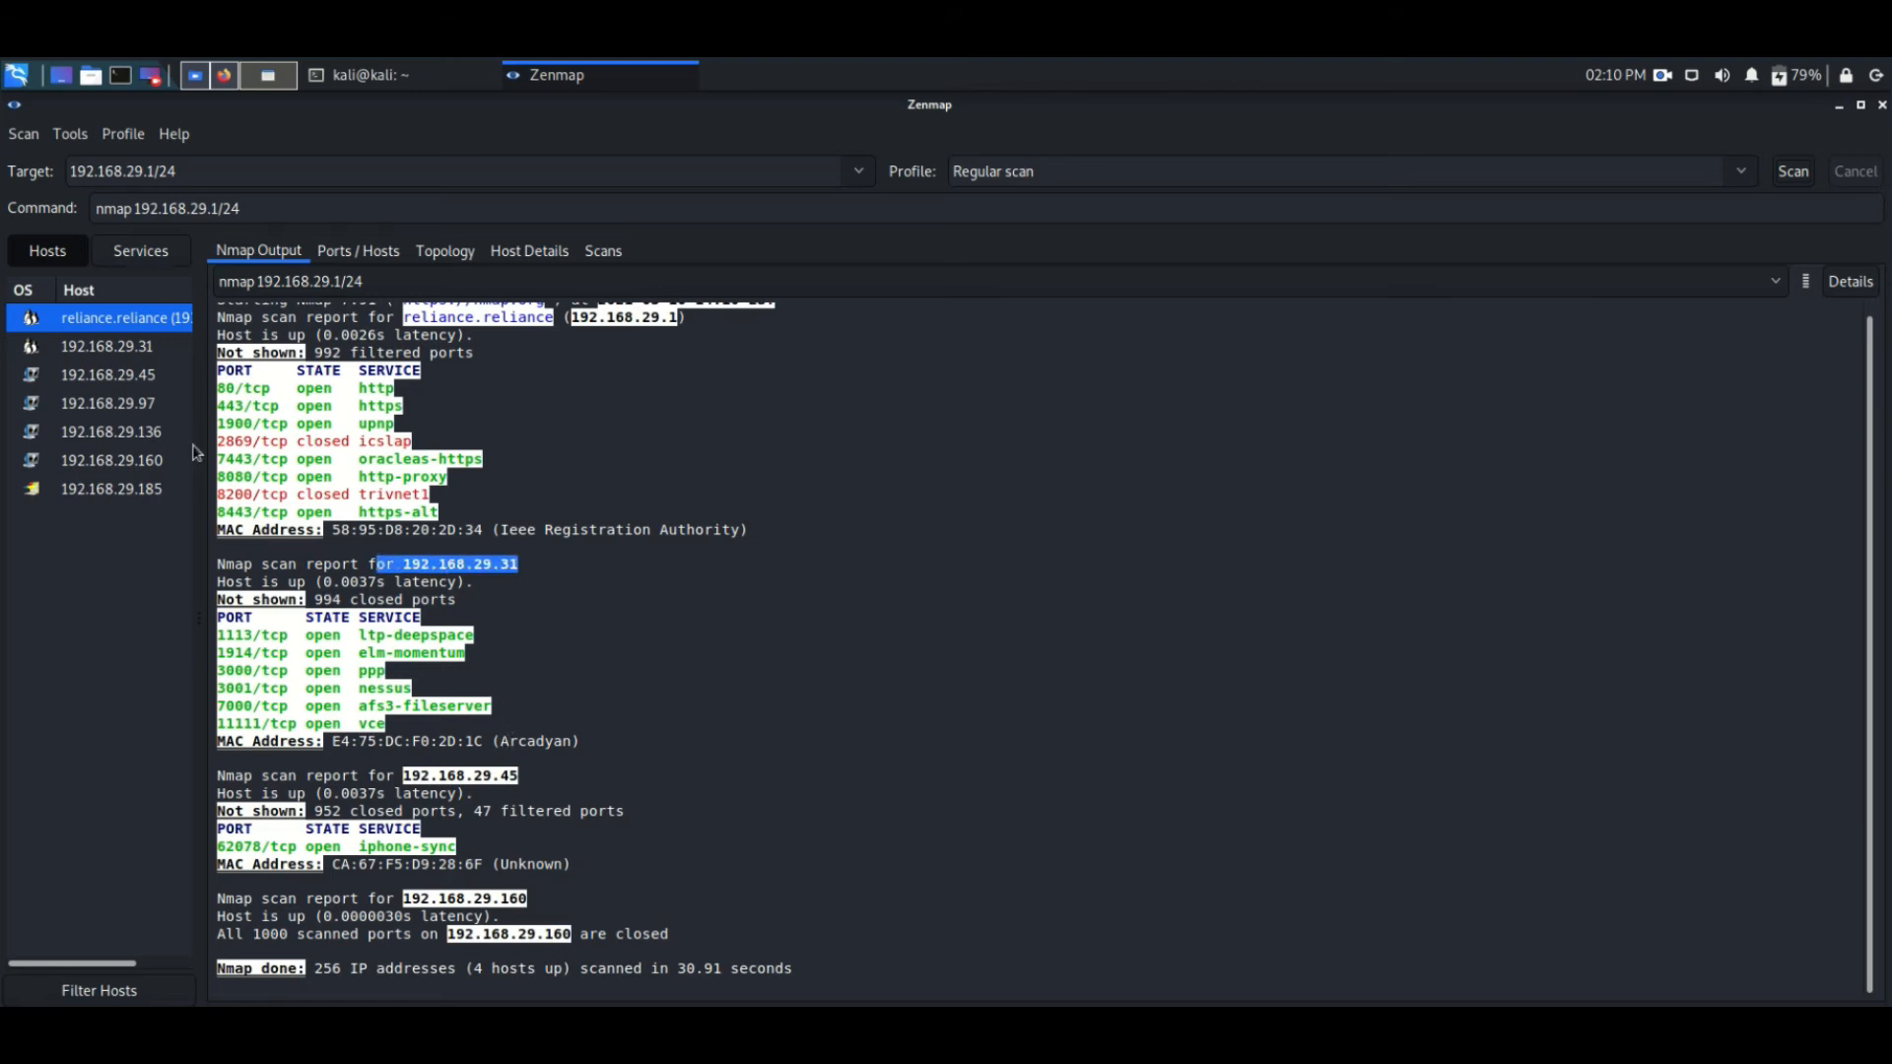
{"action": "left_click", "coordinate": [136, 347]}
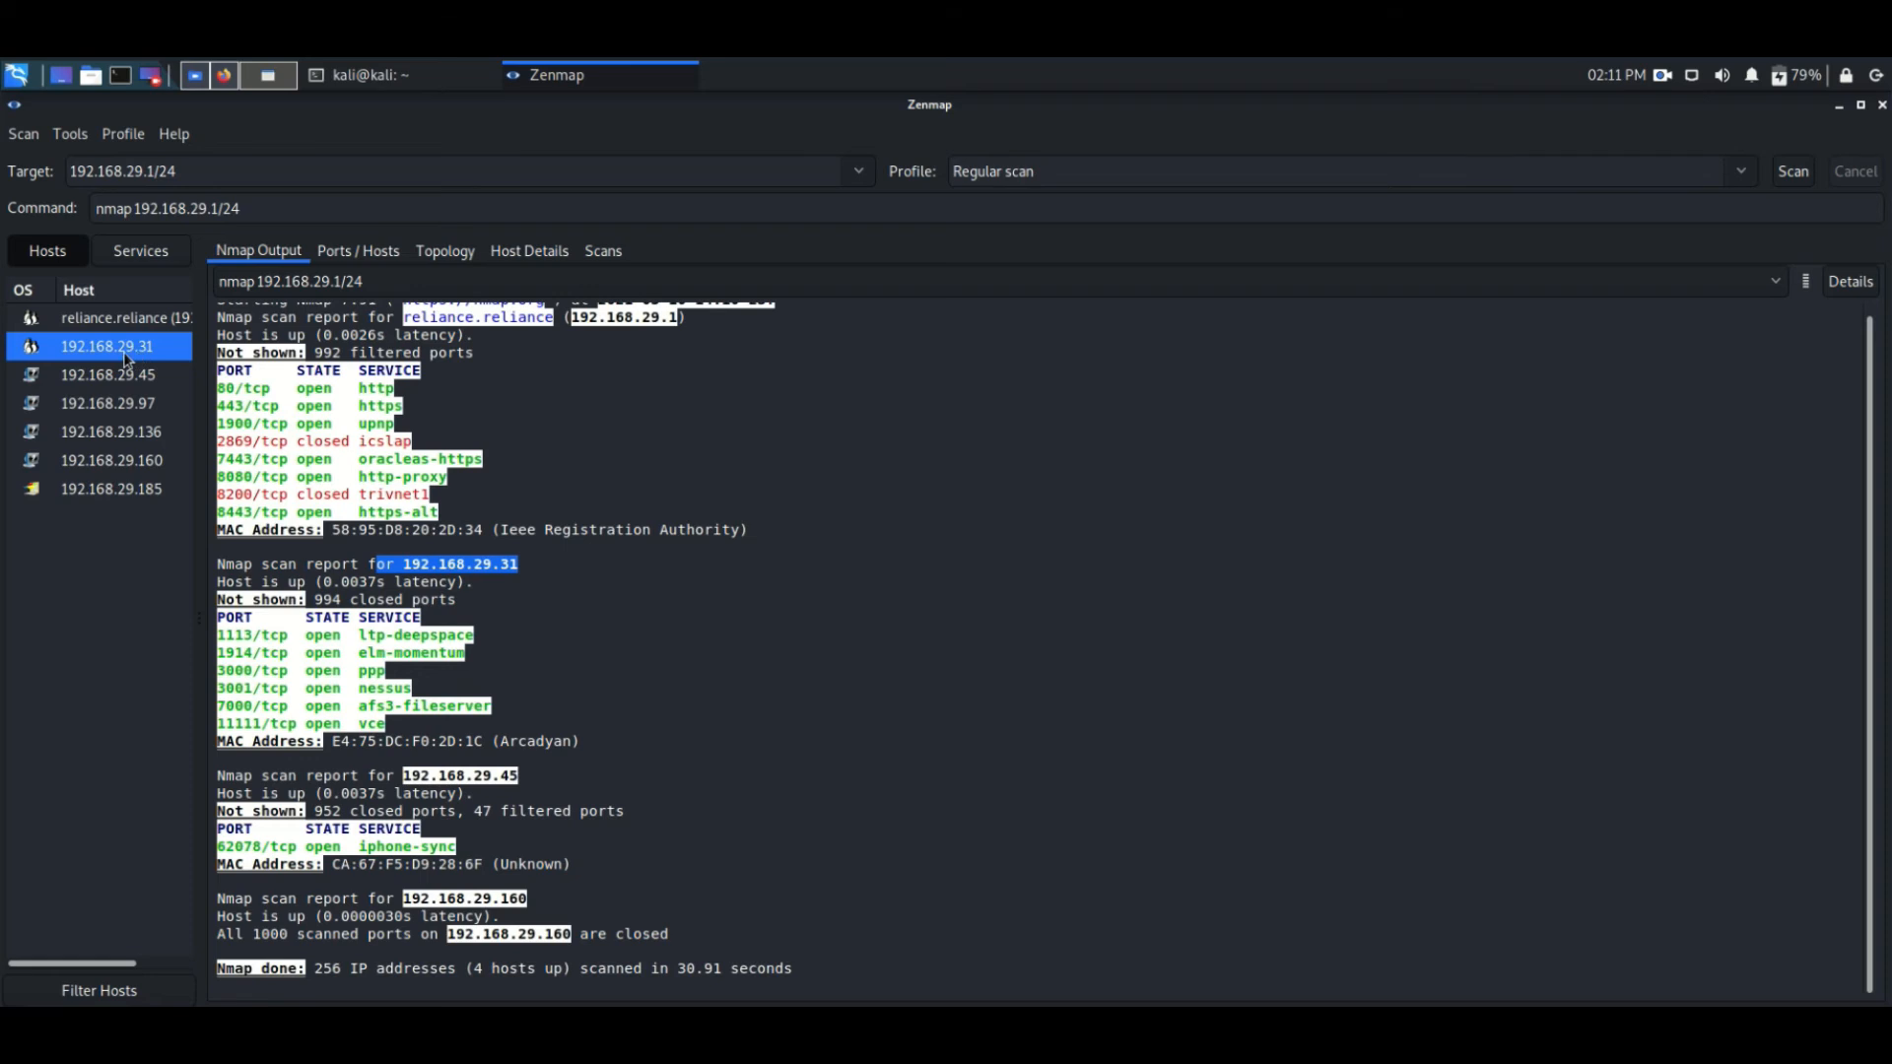
{"action": "left_click", "coordinate": [357, 250]}
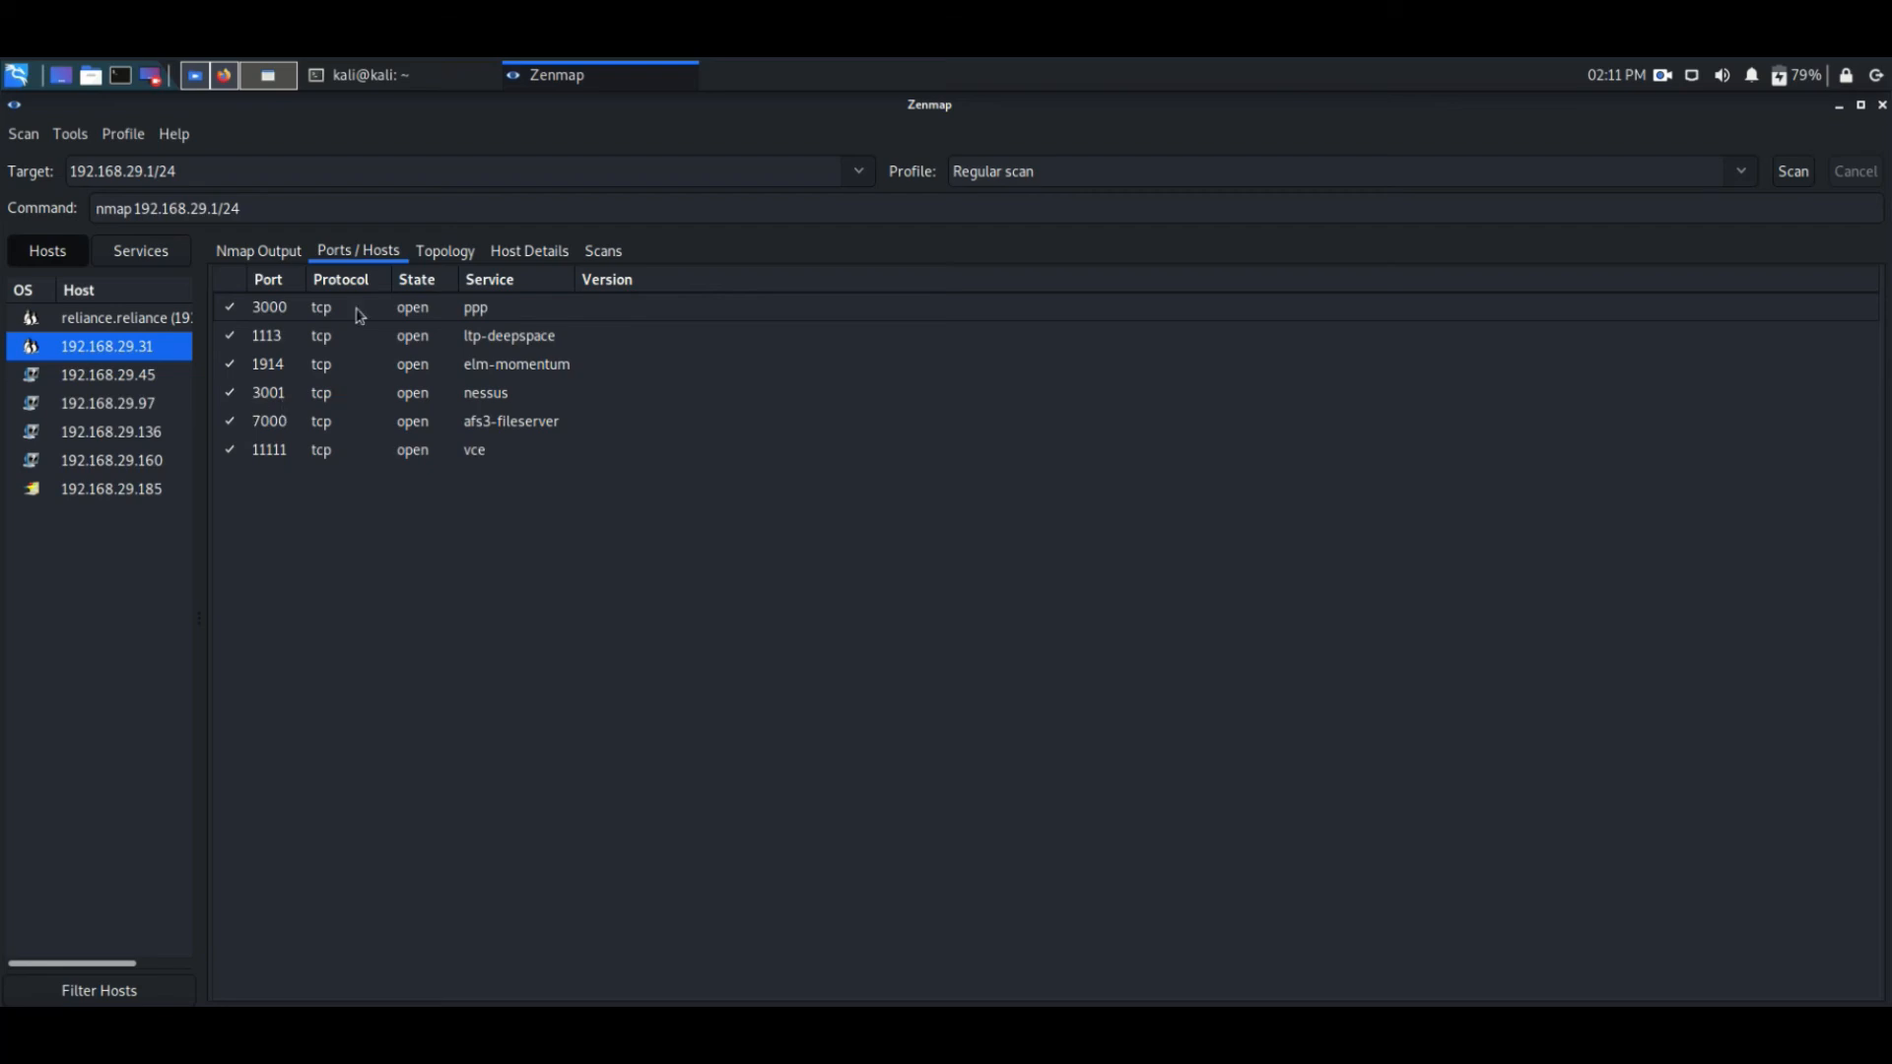
Step: Examine the port lists of 192.168.29.97, 192.168.29.45, 192.168.29.136 and 192.168.29.160, and return to the scan output
{"action": "left_click", "coordinate": [145, 380]}
{"action": "left_click", "coordinate": [272, 250]}
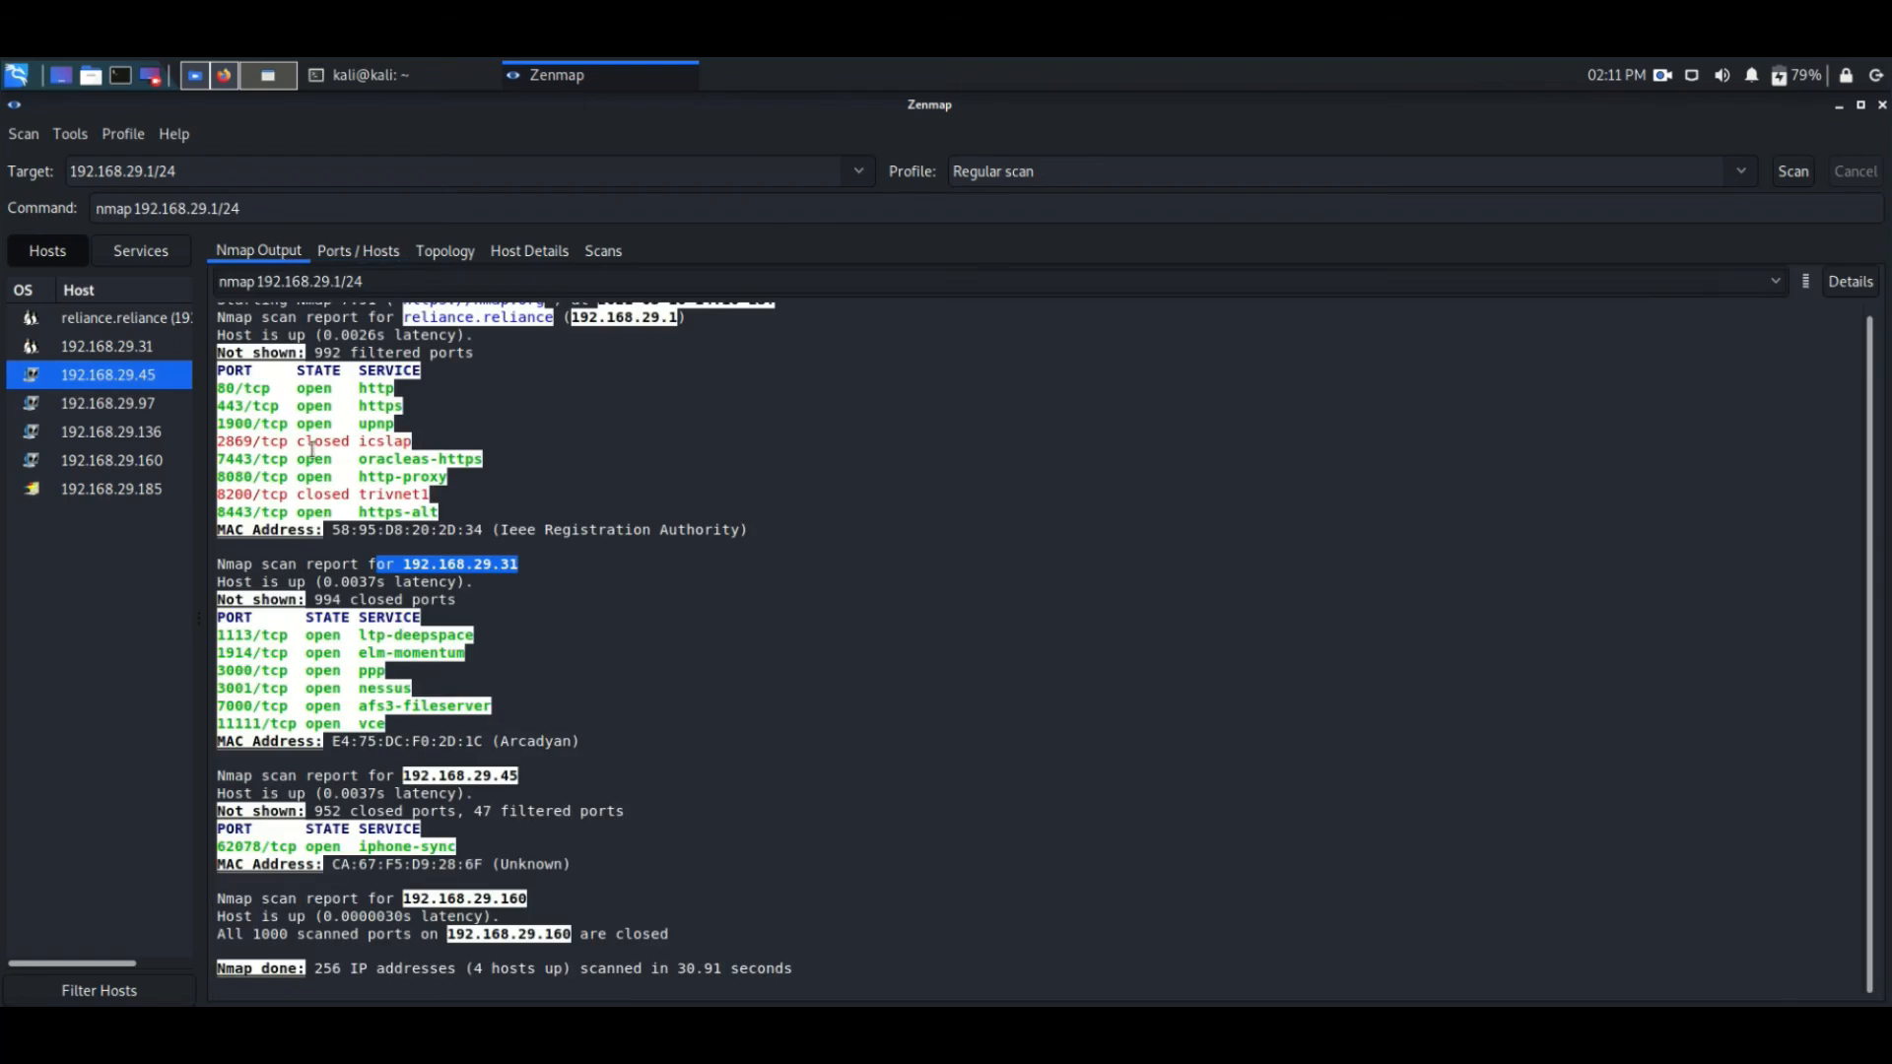
{"action": "left_click", "coordinate": [145, 400]}
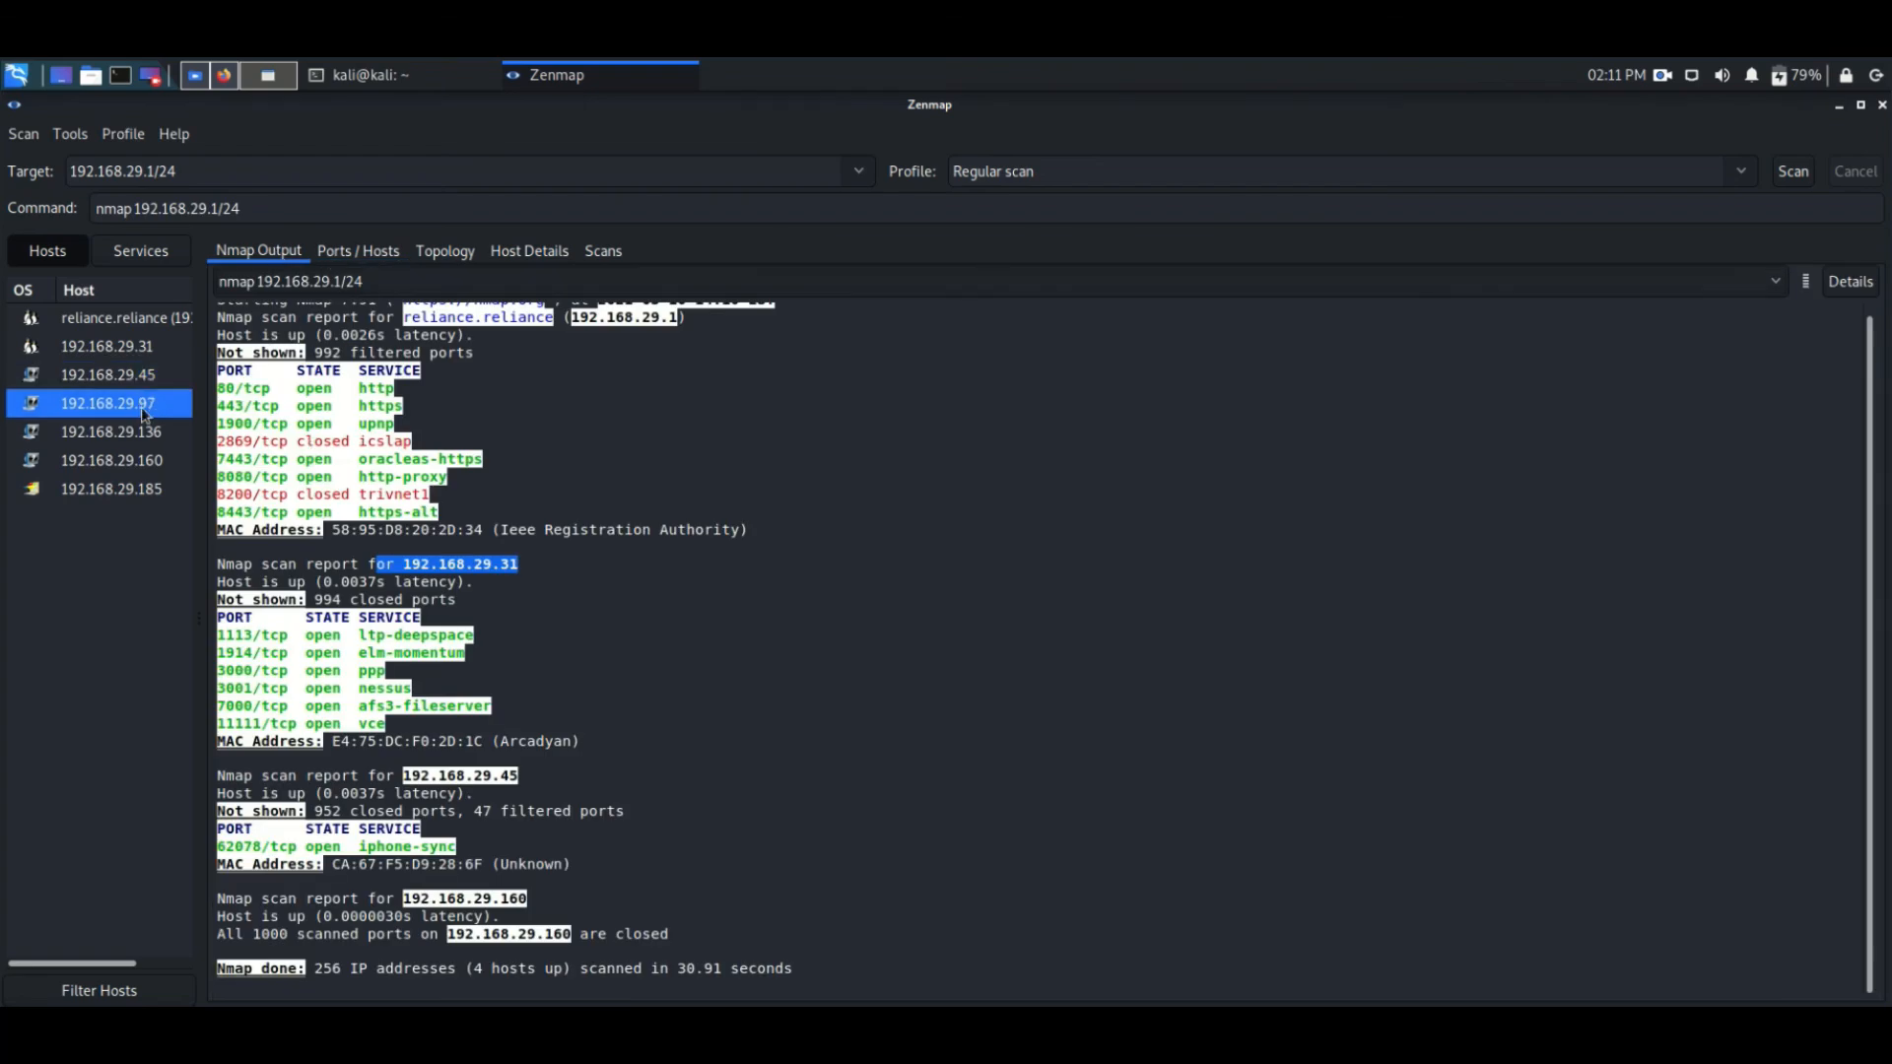
{"action": "left_click", "coordinate": [335, 257]}
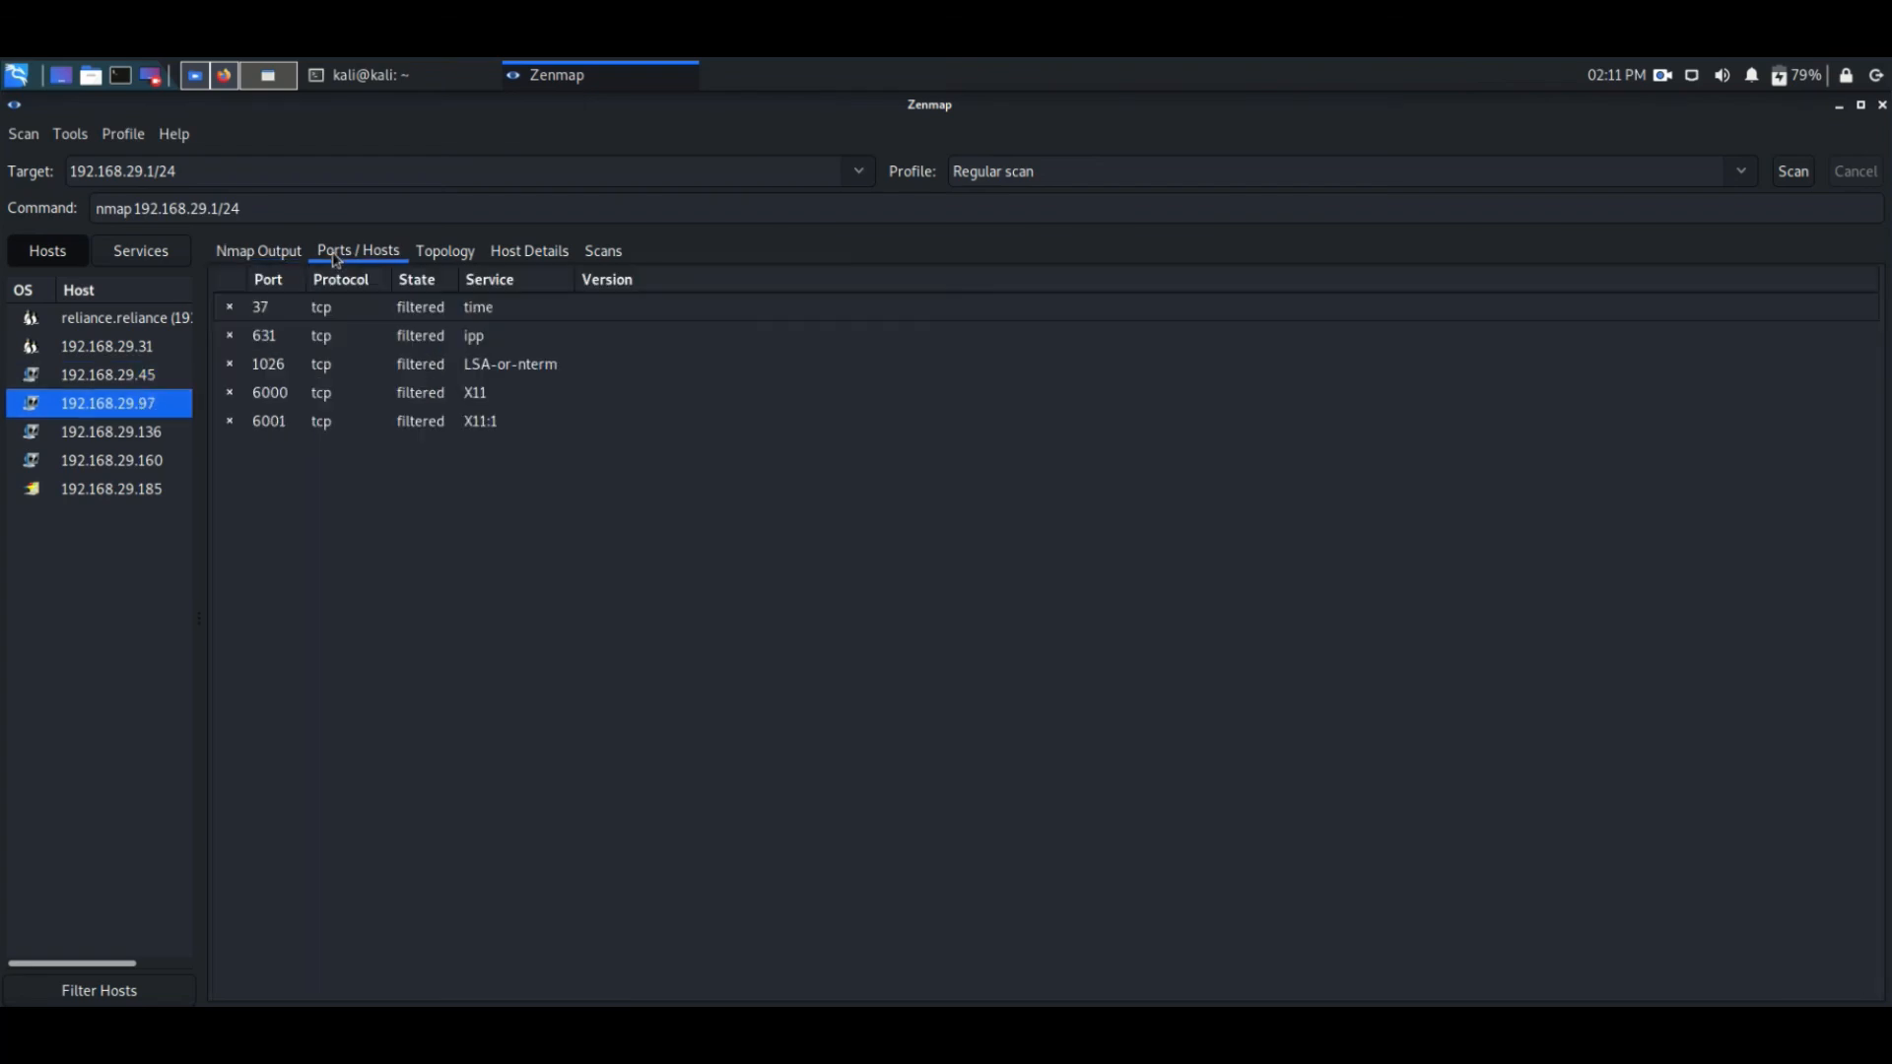
{"action": "left_click", "coordinate": [138, 379]}
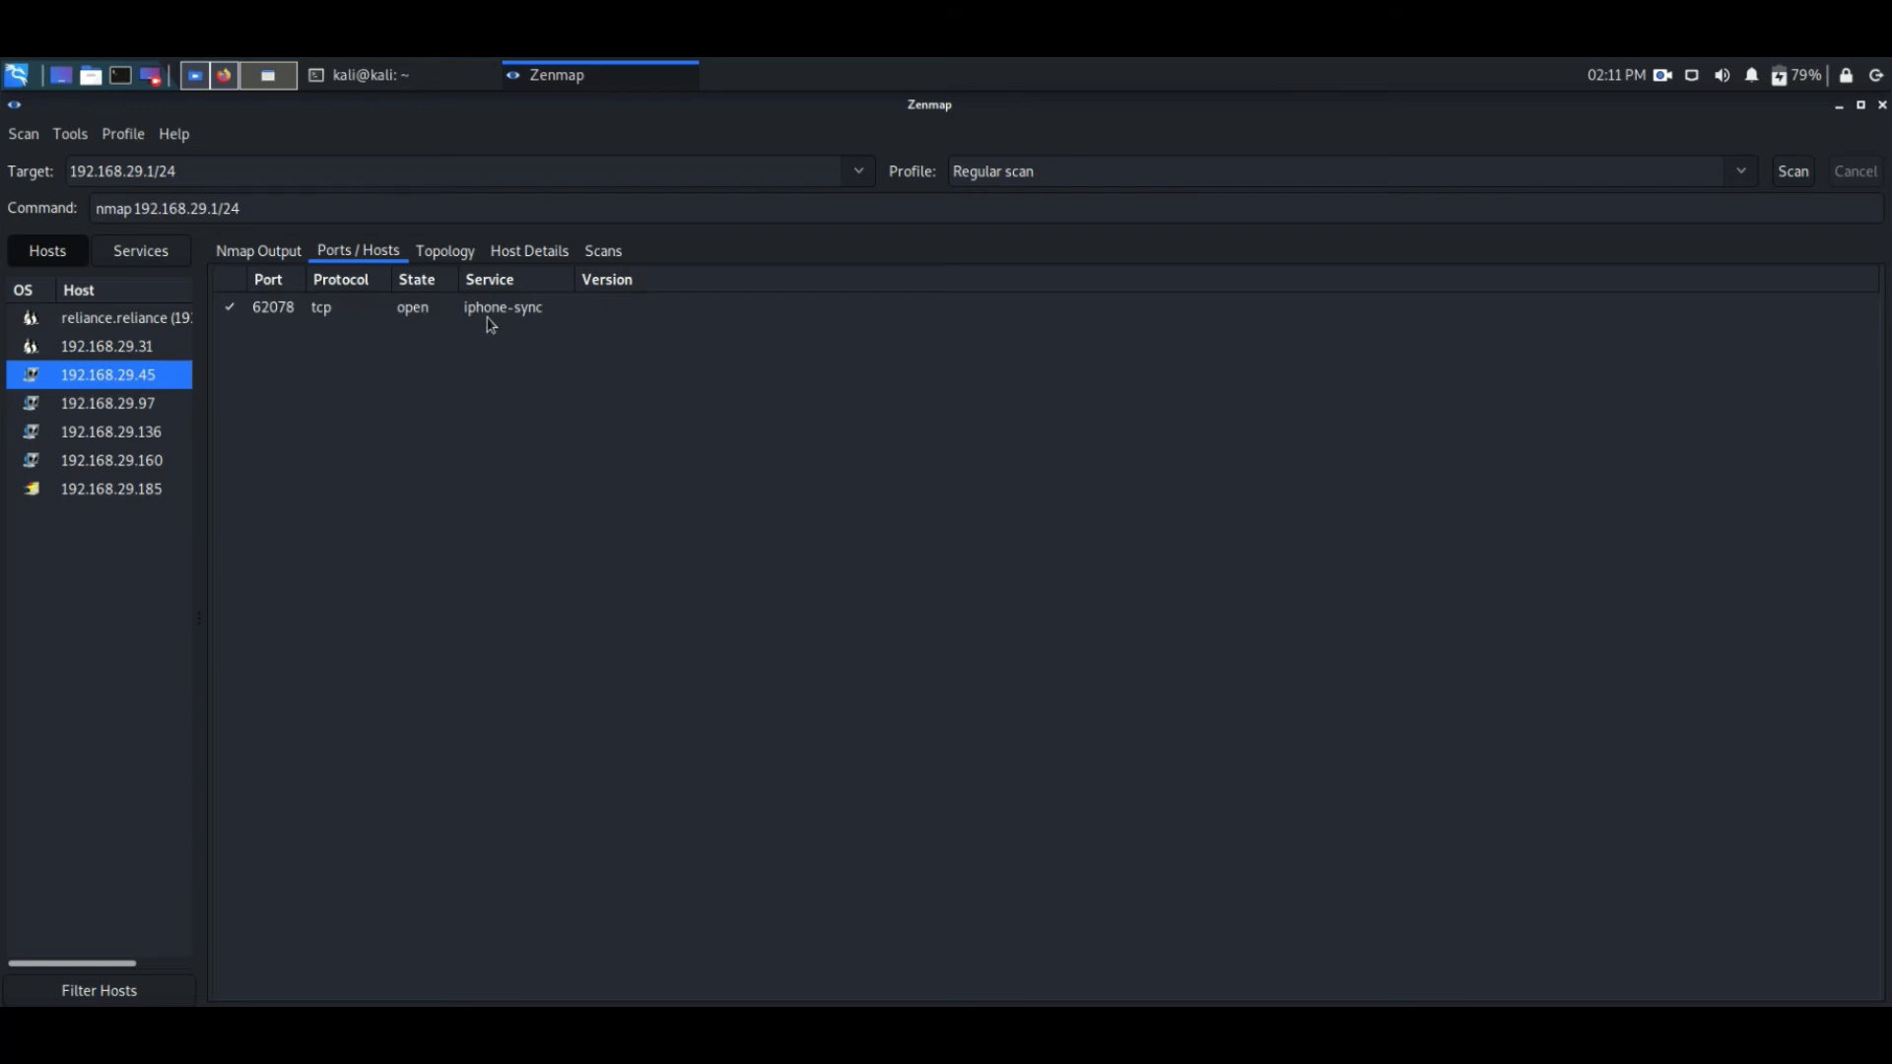
{"action": "left_click", "coordinate": [113, 408]}
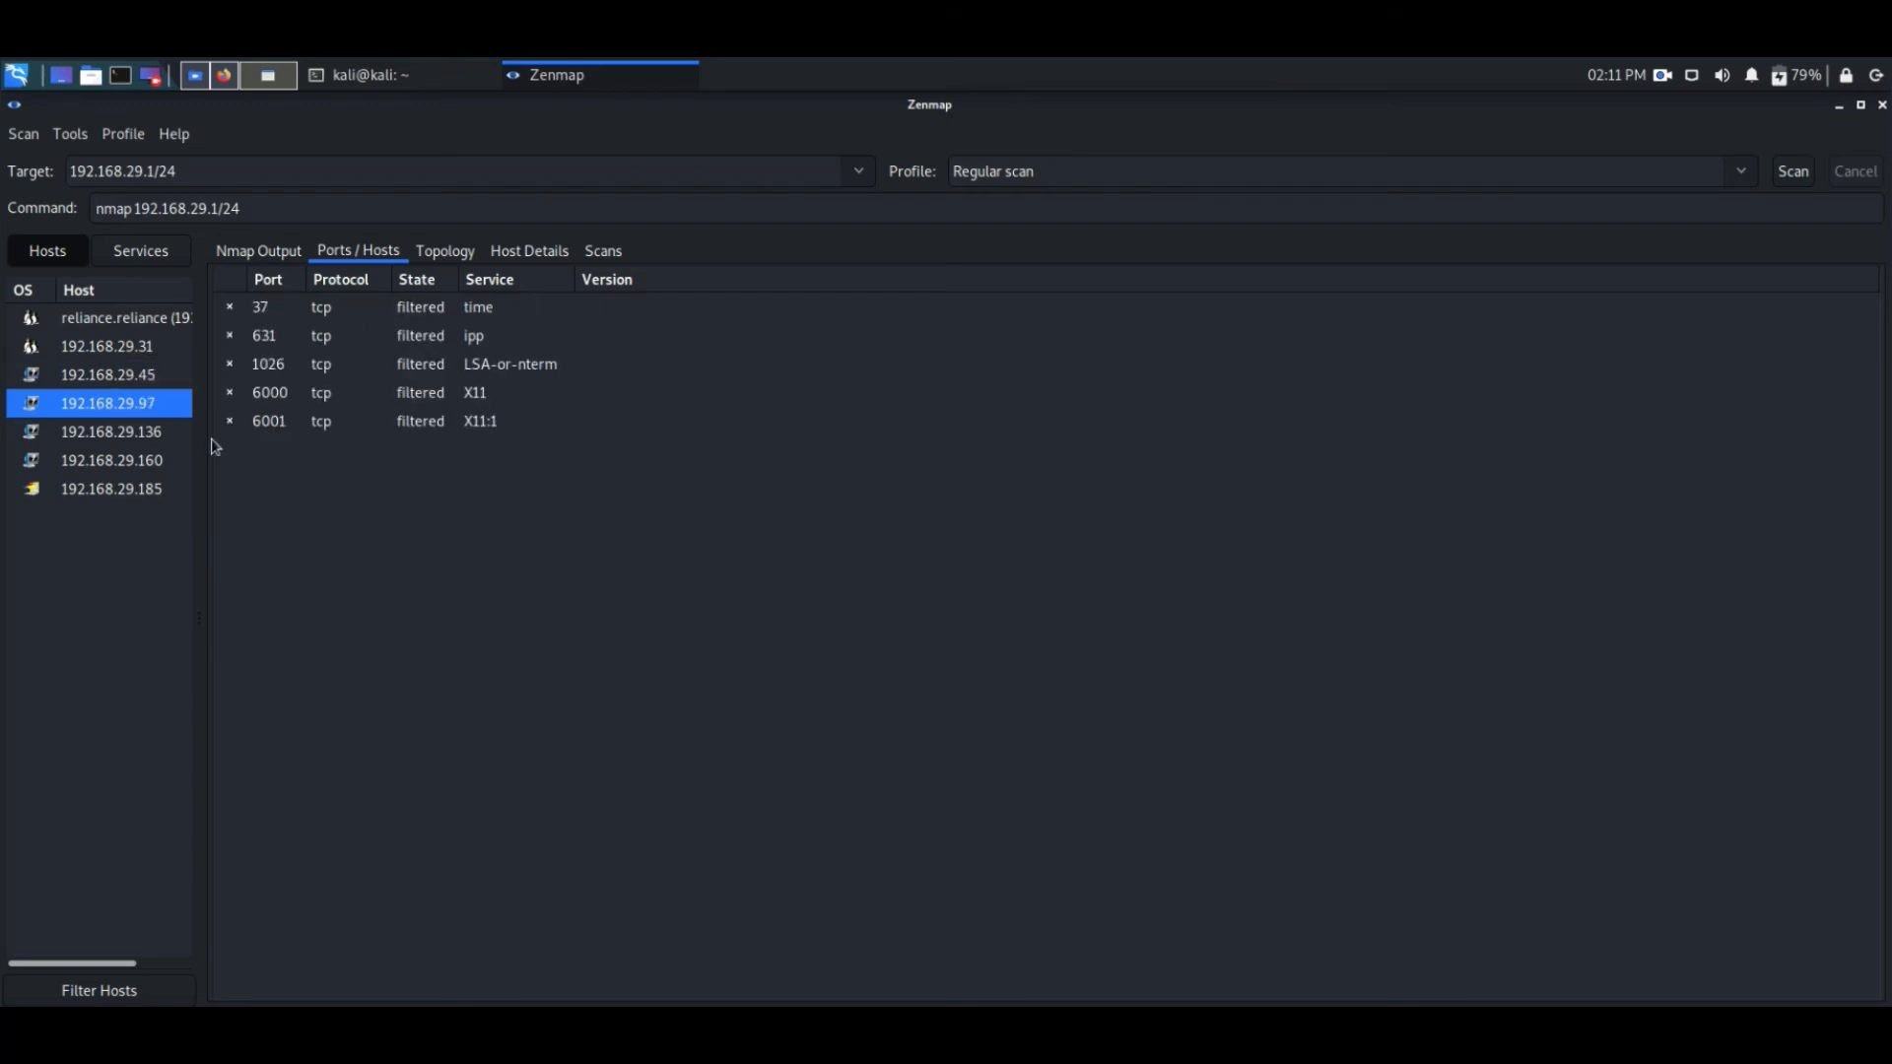
{"action": "left_click", "coordinate": [128, 433]}
{"action": "left_click", "coordinate": [114, 465]}
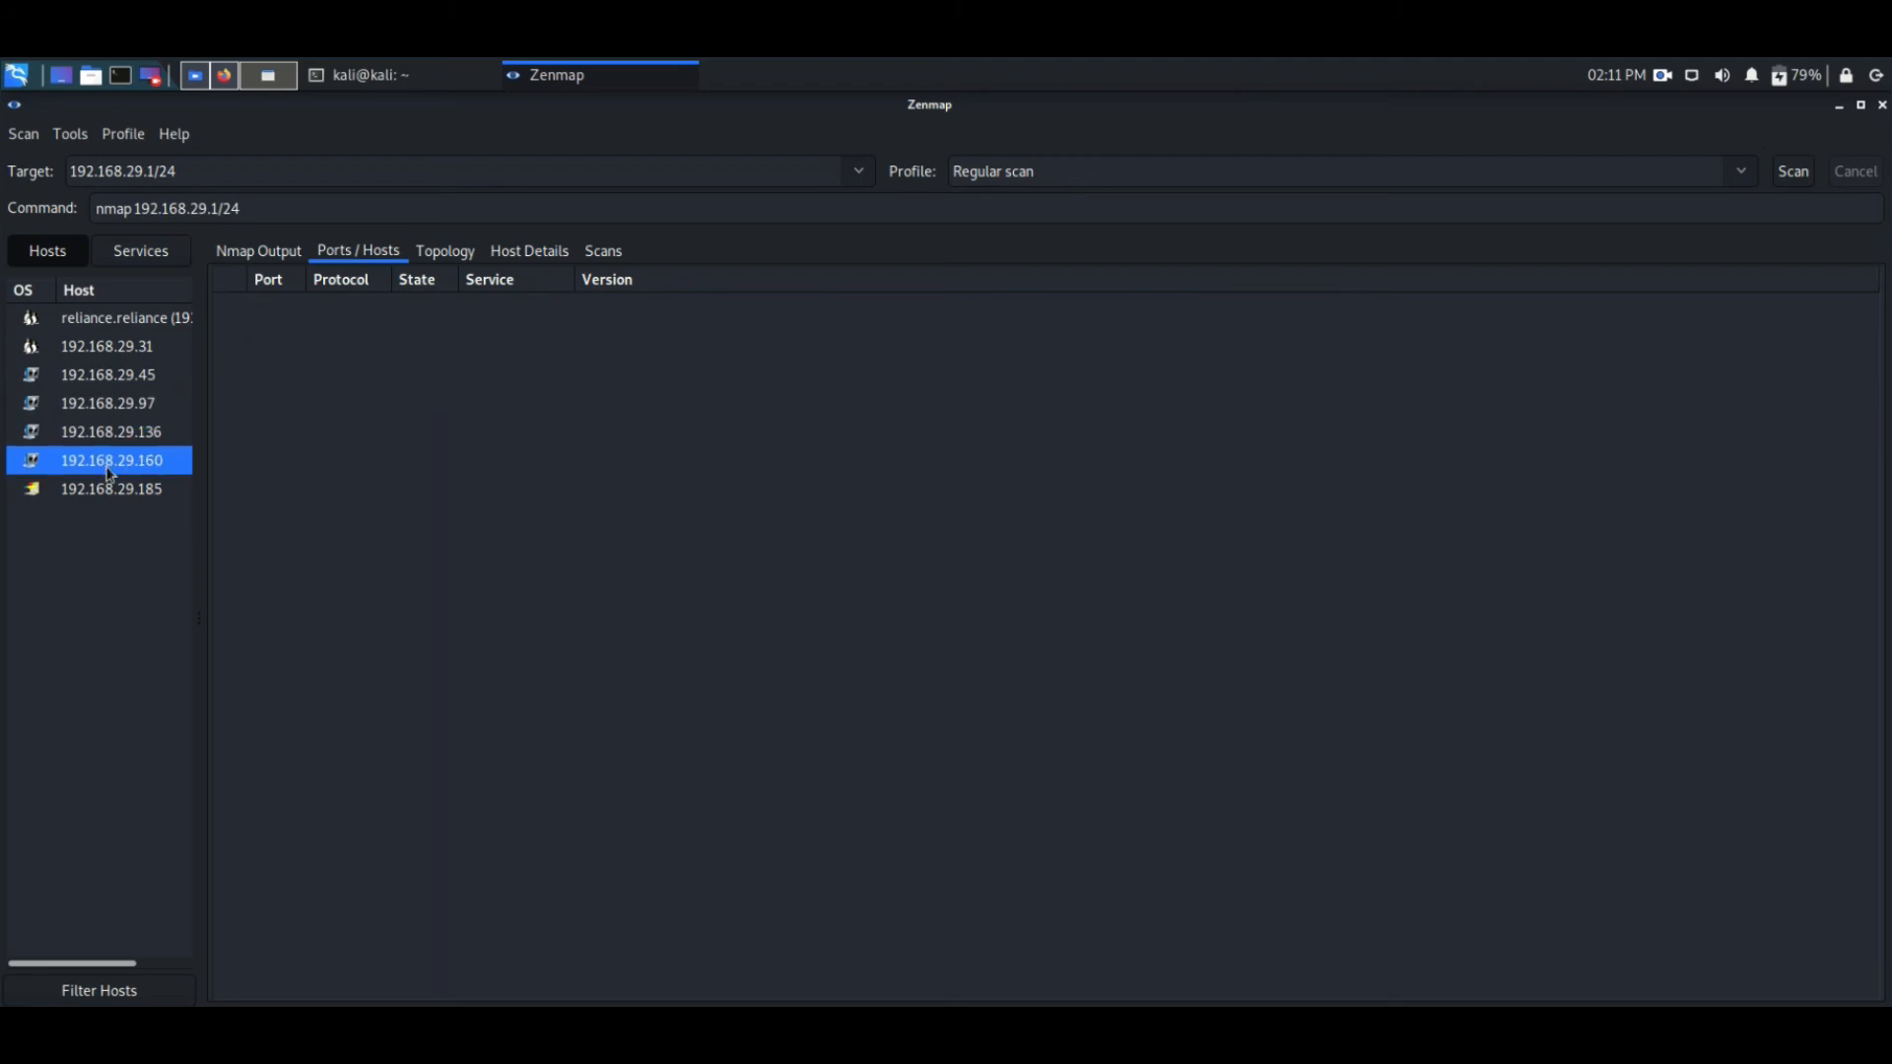
{"action": "left_click", "coordinate": [248, 252]}
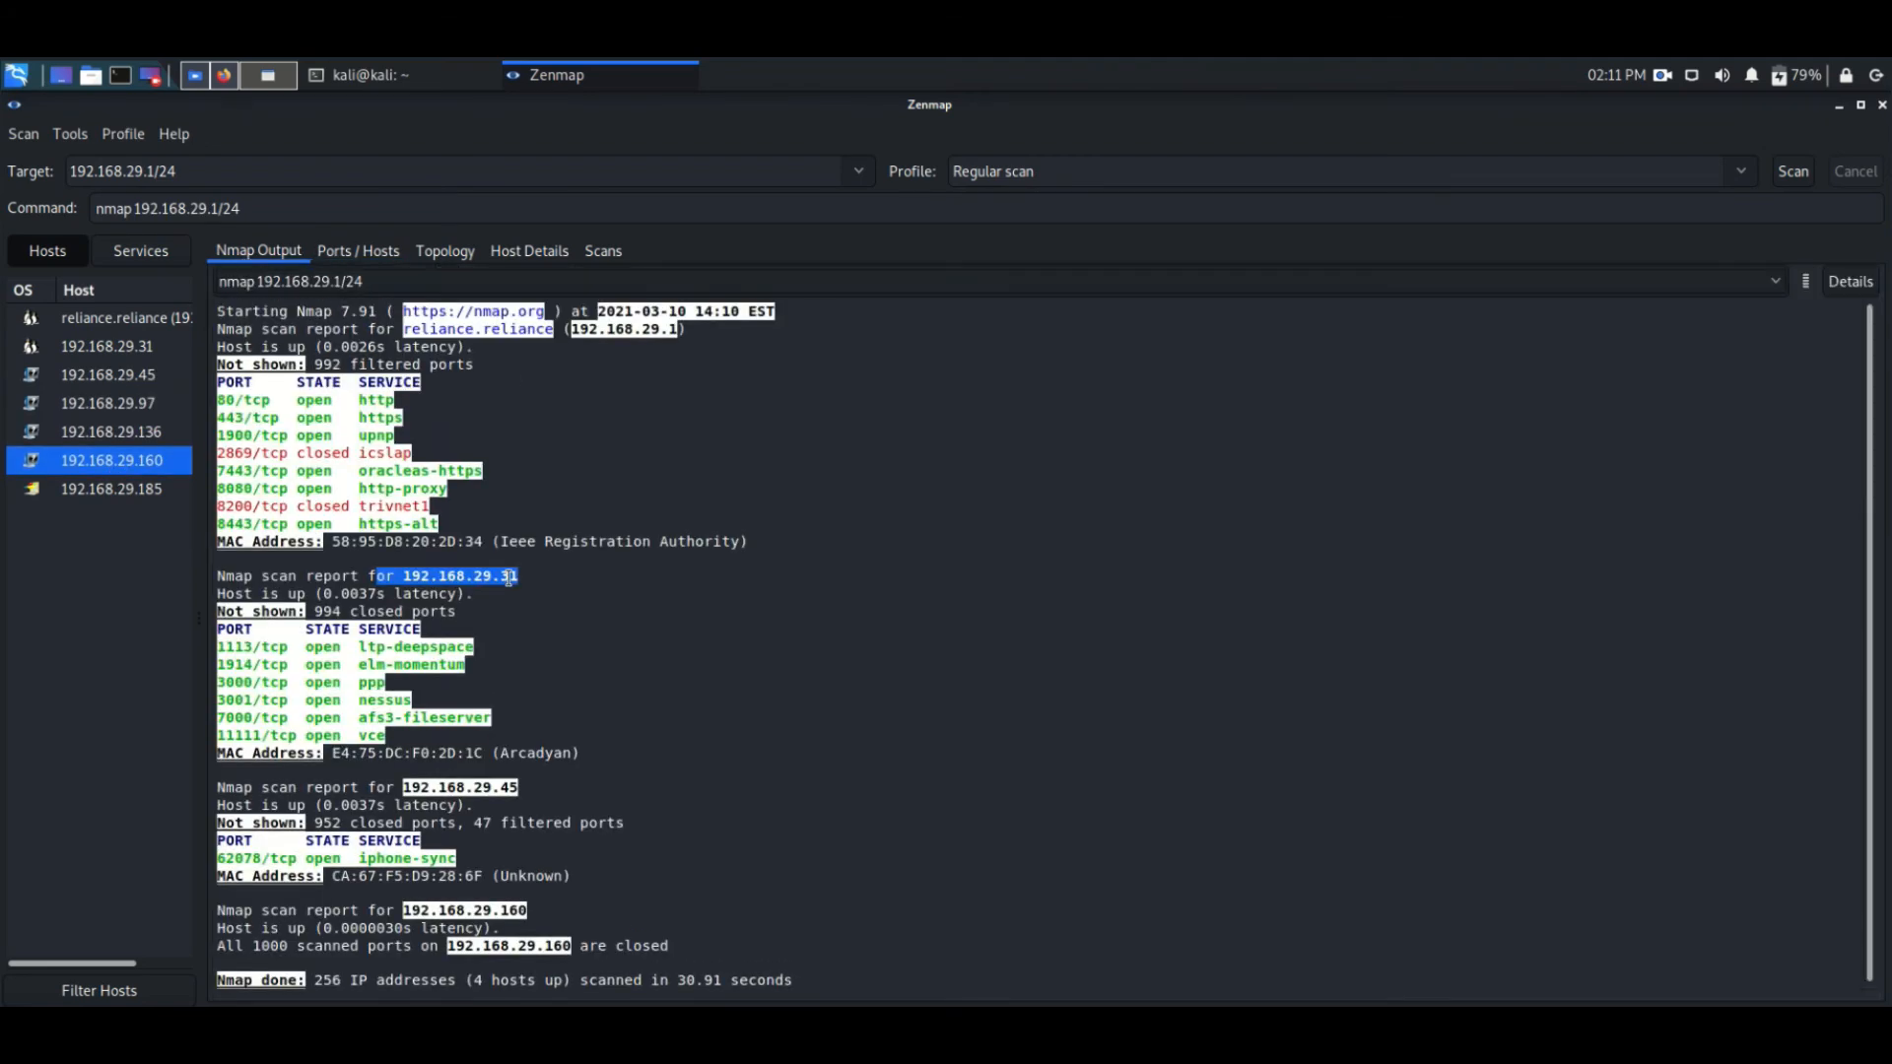
Step: Review the host details of the hosts from 192.168.29.160 back to 192.168.29.31, and the list of scans run in this session
{"action": "left_click", "coordinate": [440, 252]}
{"action": "left_click", "coordinate": [532, 252]}
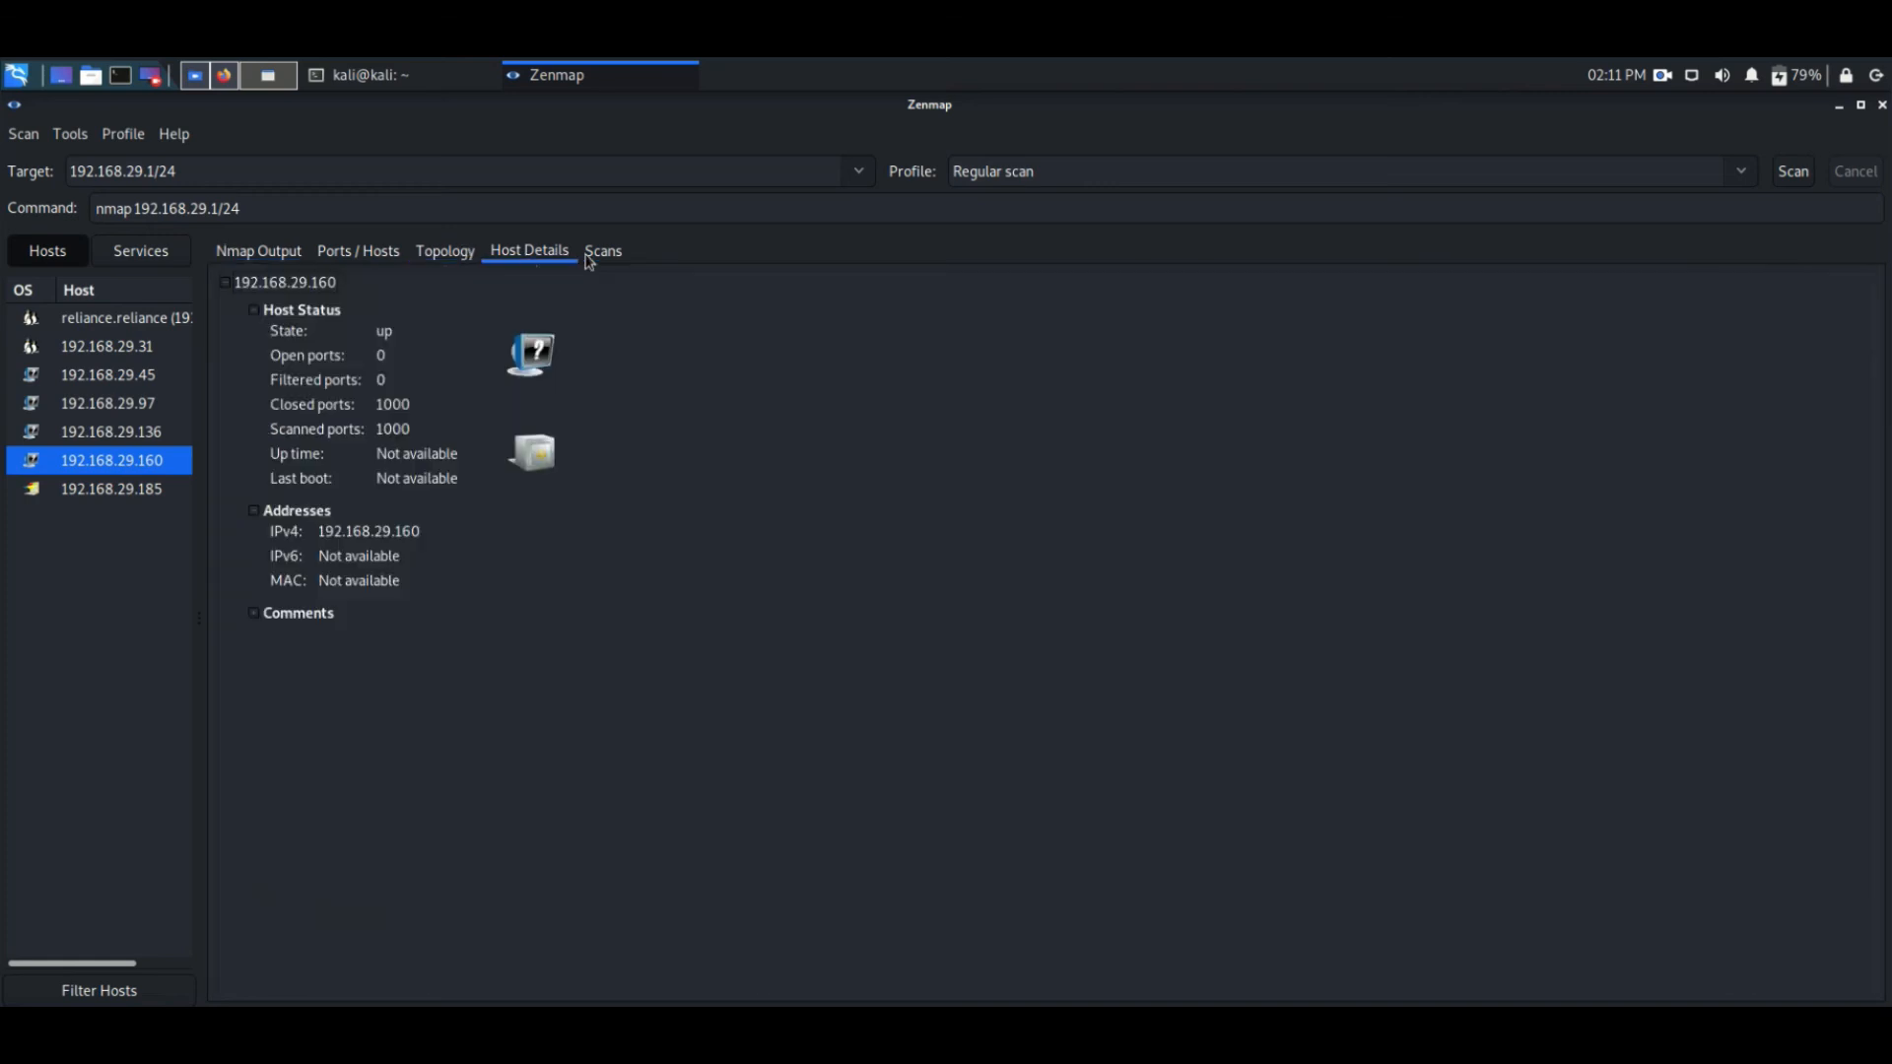
{"action": "left_click", "coordinate": [110, 439]}
{"action": "left_click", "coordinate": [118, 394]}
{"action": "left_click", "coordinate": [120, 378]}
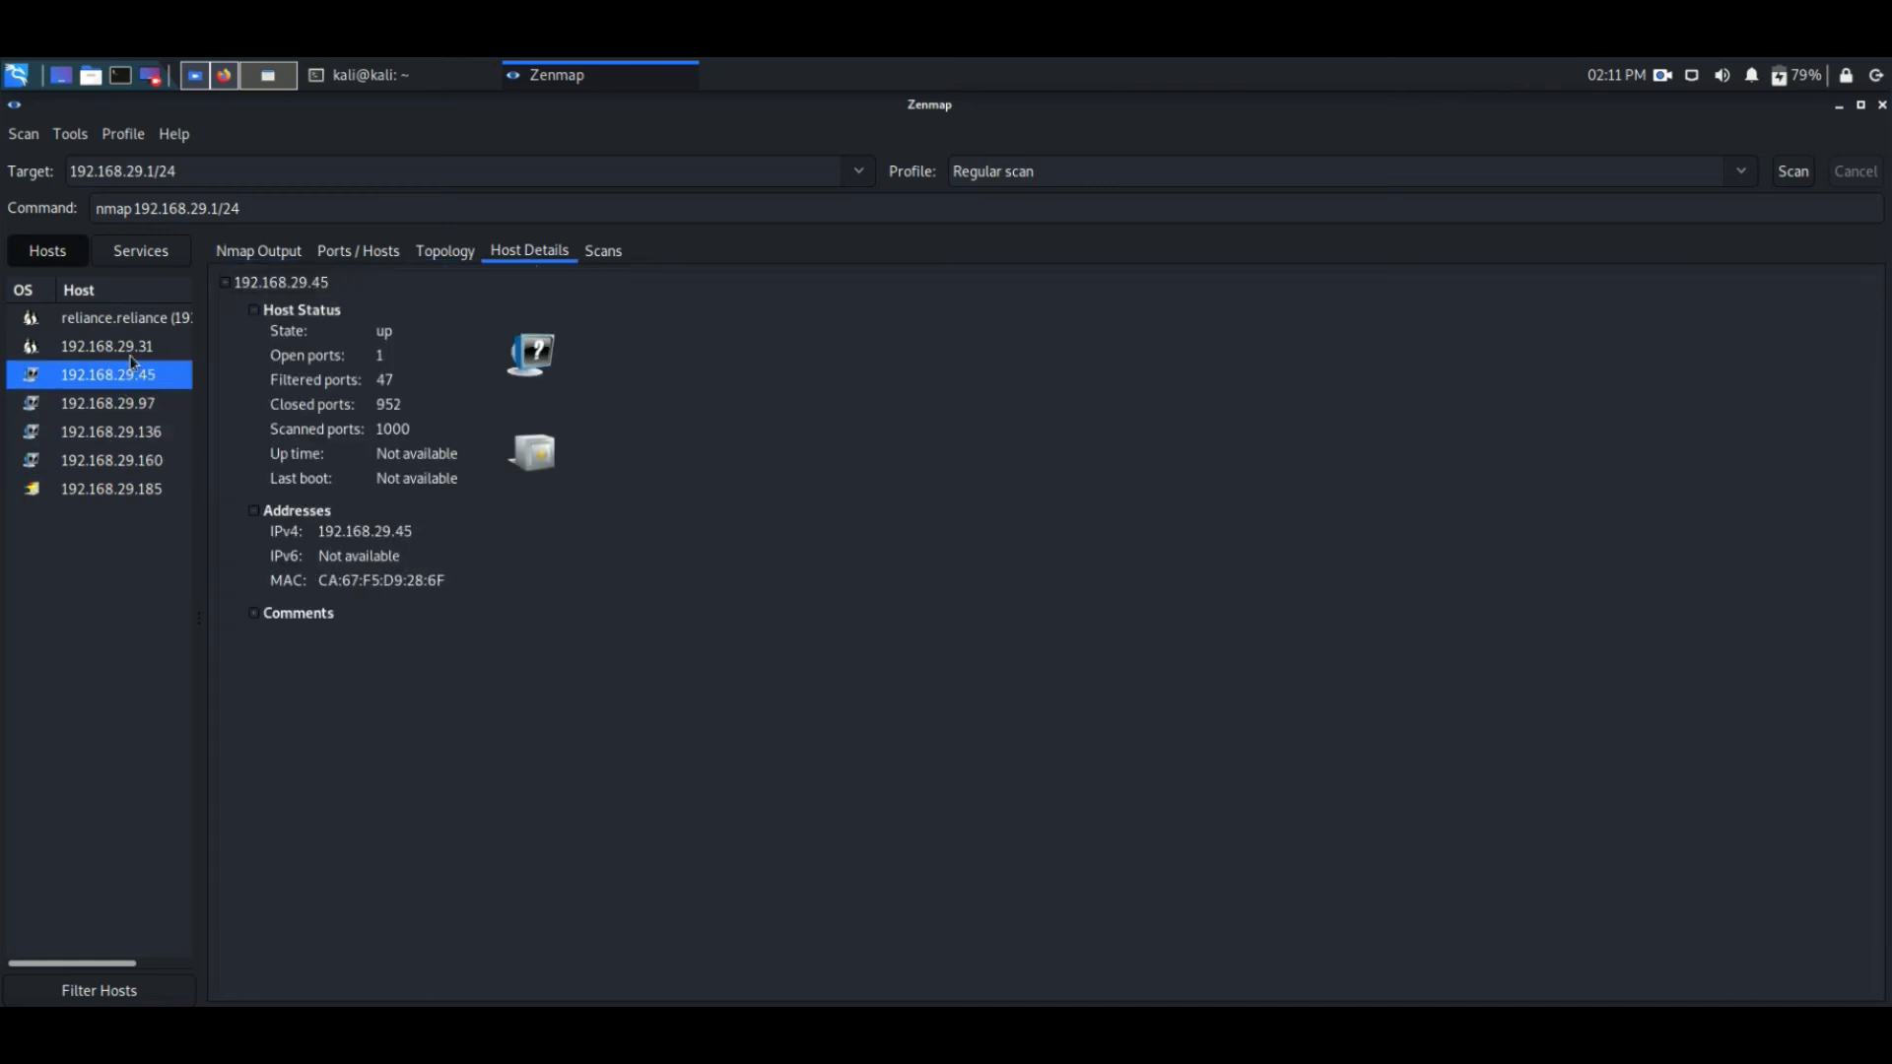
{"action": "left_click", "coordinate": [131, 350]}
{"action": "left_click", "coordinate": [603, 252]}
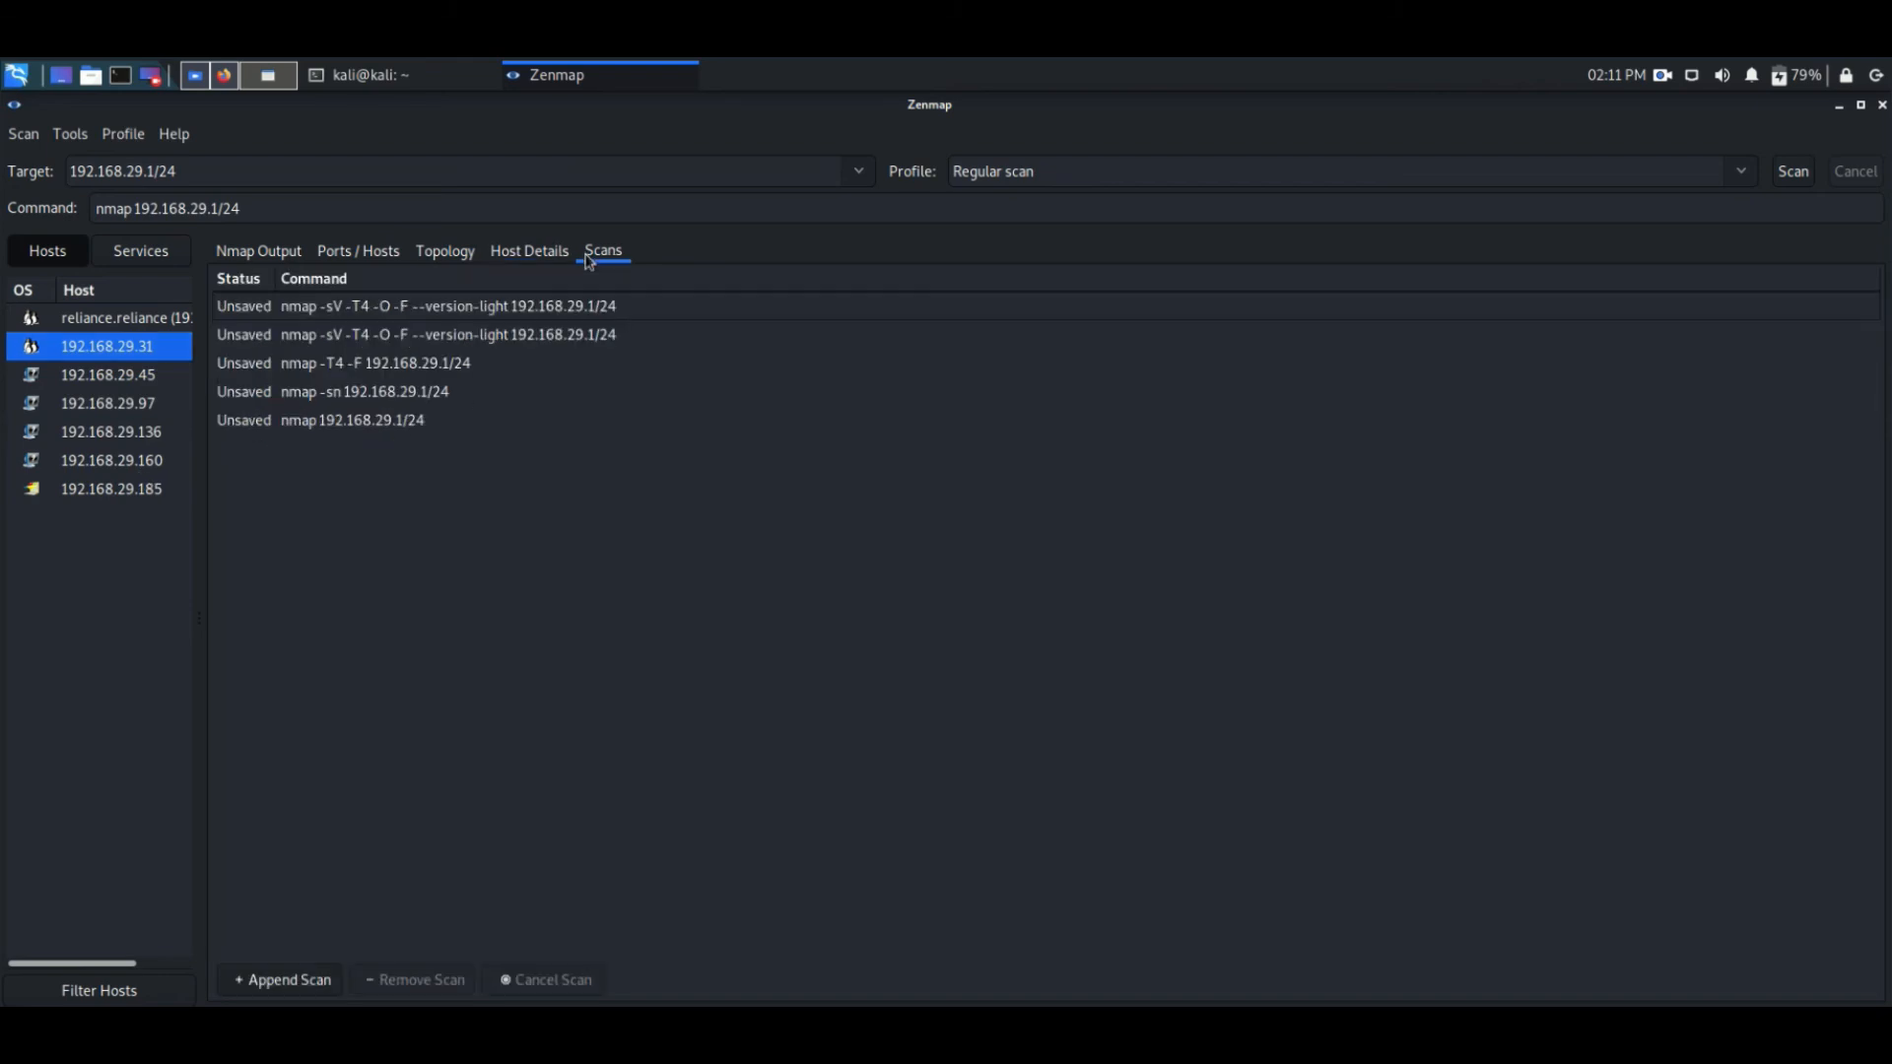
{"action": "left_click", "coordinate": [242, 262]}
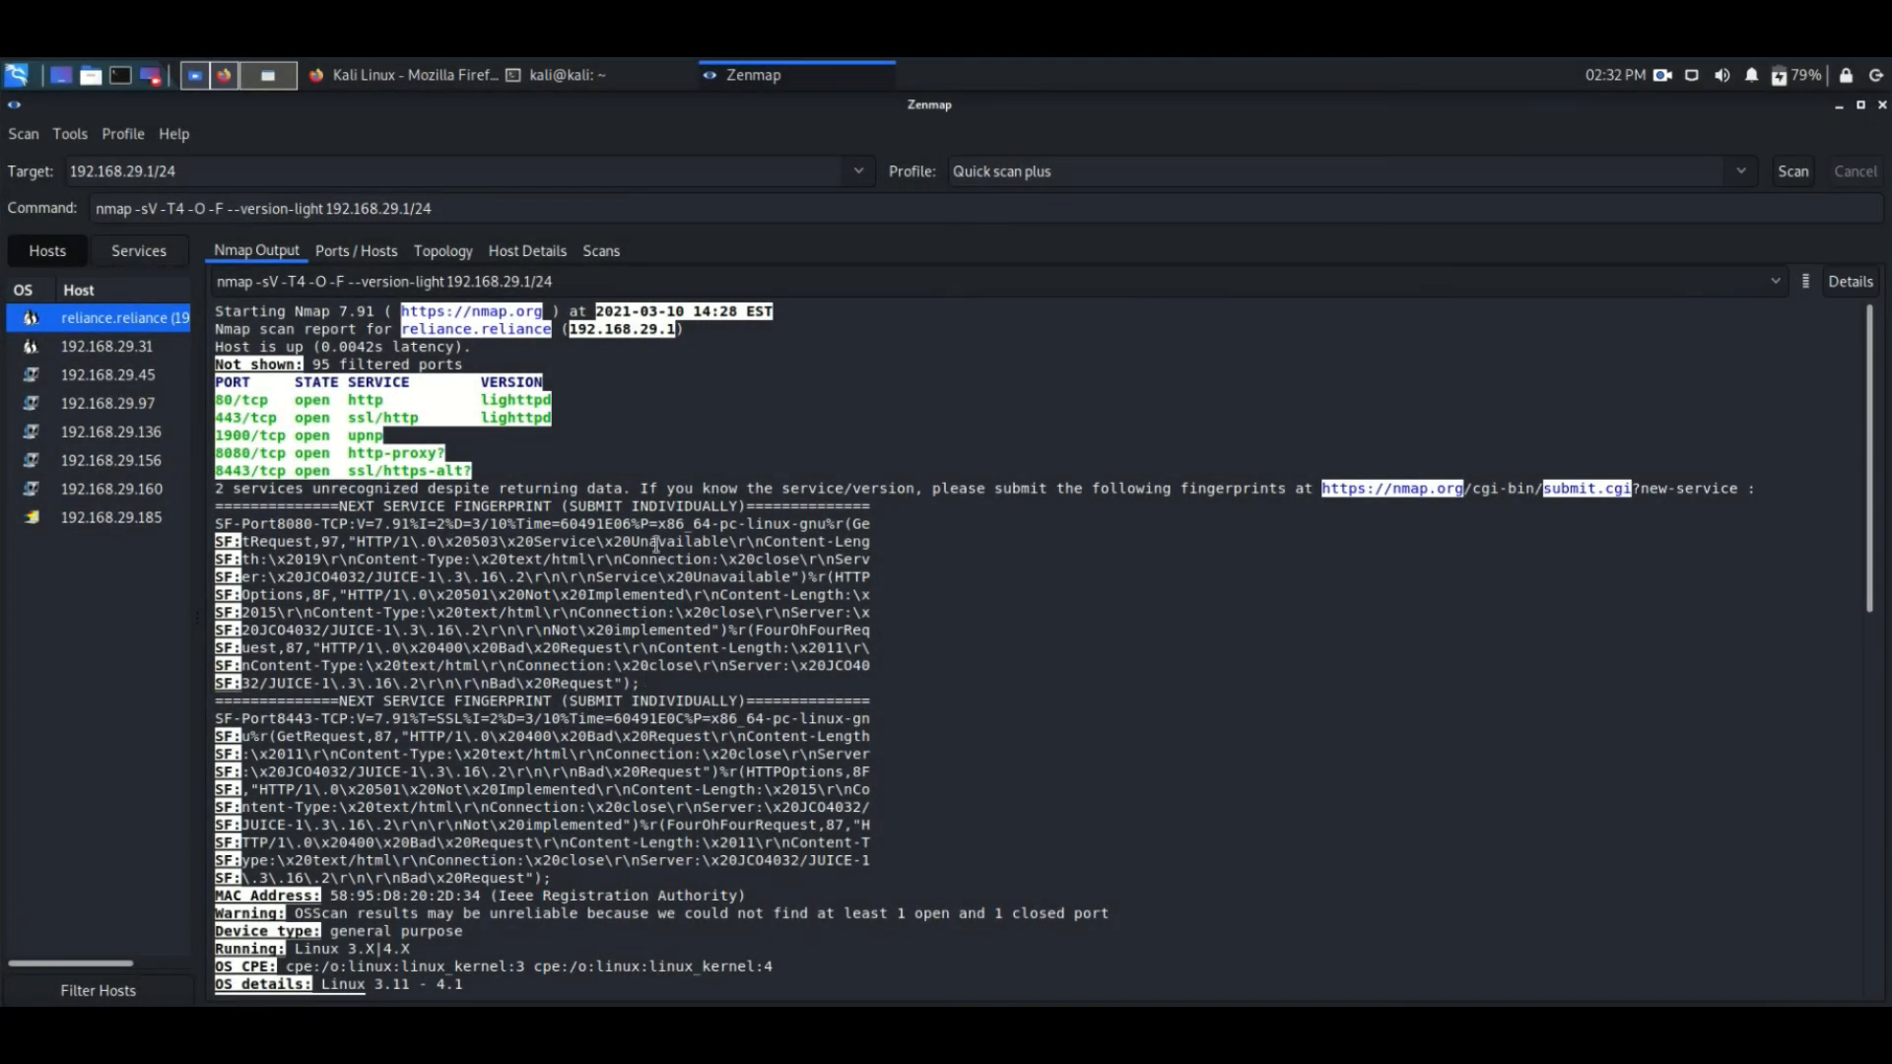
Step: Read through the Quick scan plus output and highlight the address and http service version of 192.168.29.31
{"action": "scroll", "coordinate": [576, 611], "scroll_direction": "down", "scroll_amount": 1}
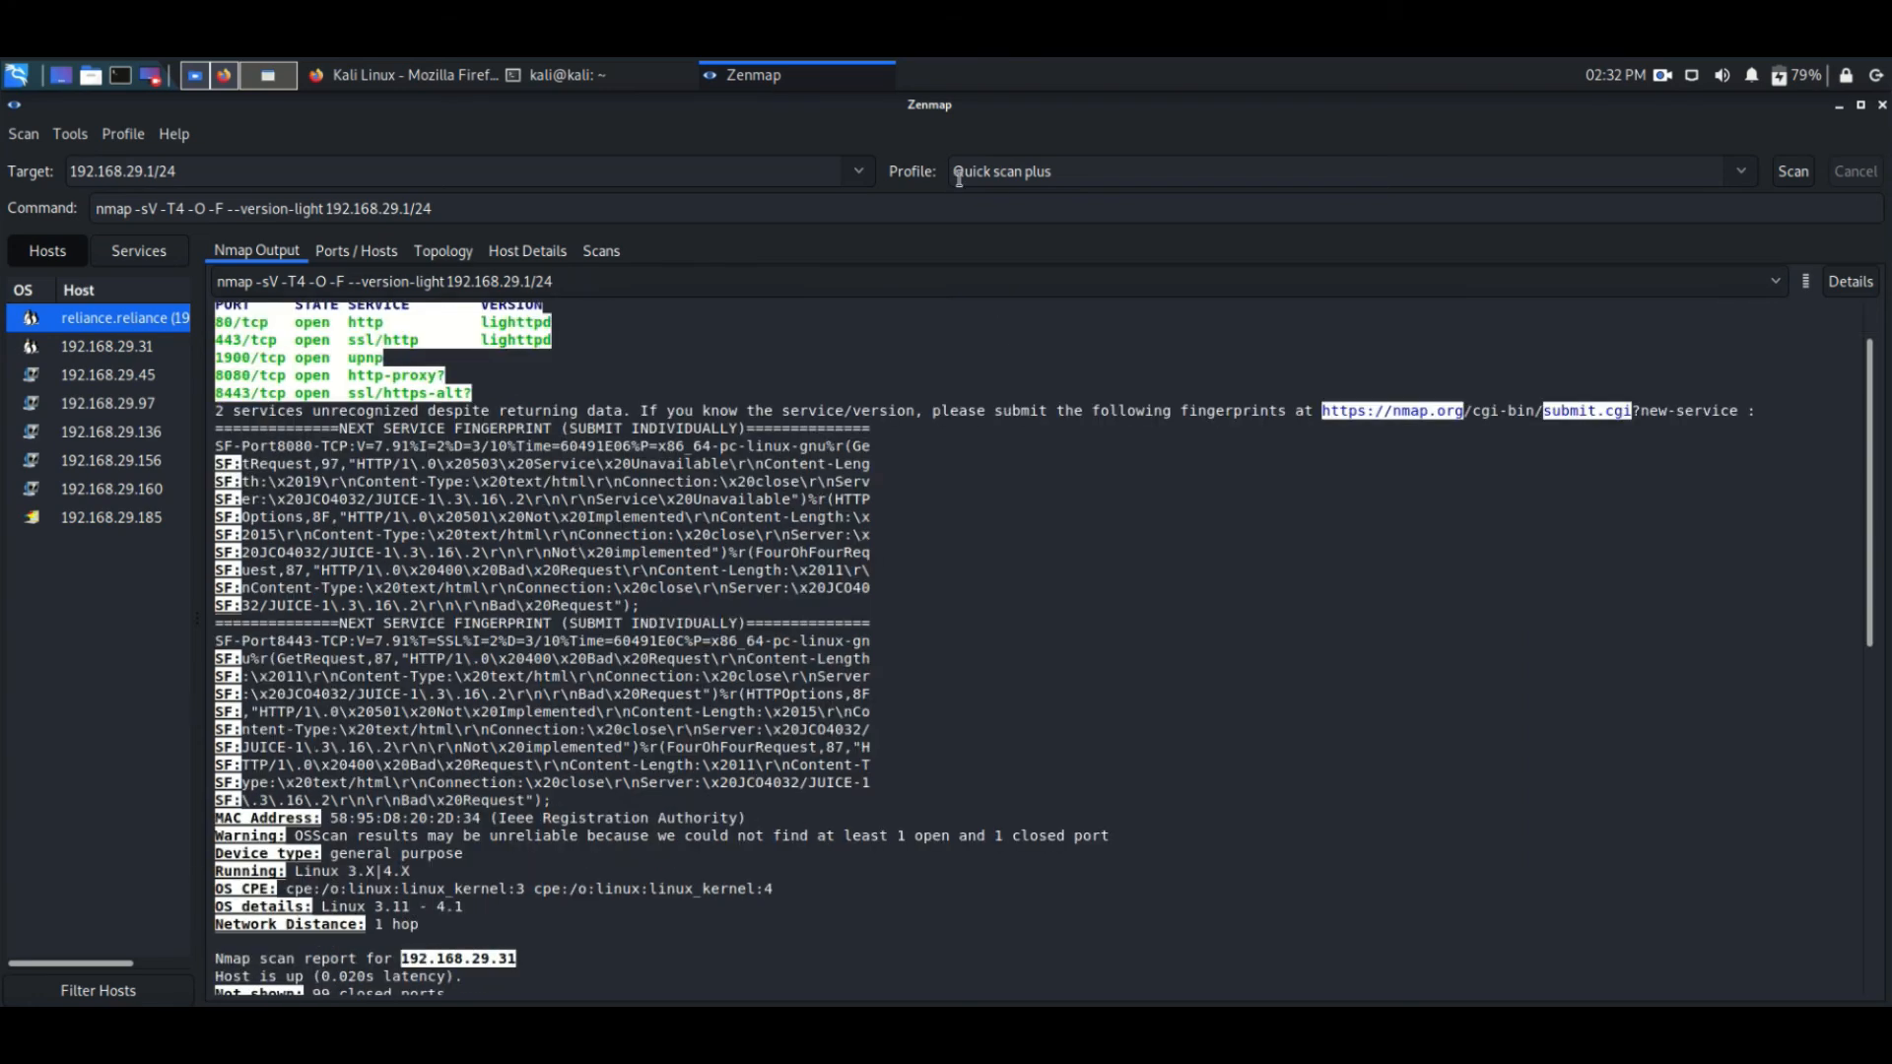
{"action": "scroll", "coordinate": [558, 569], "scroll_direction": "down", "scroll_amount": 5}
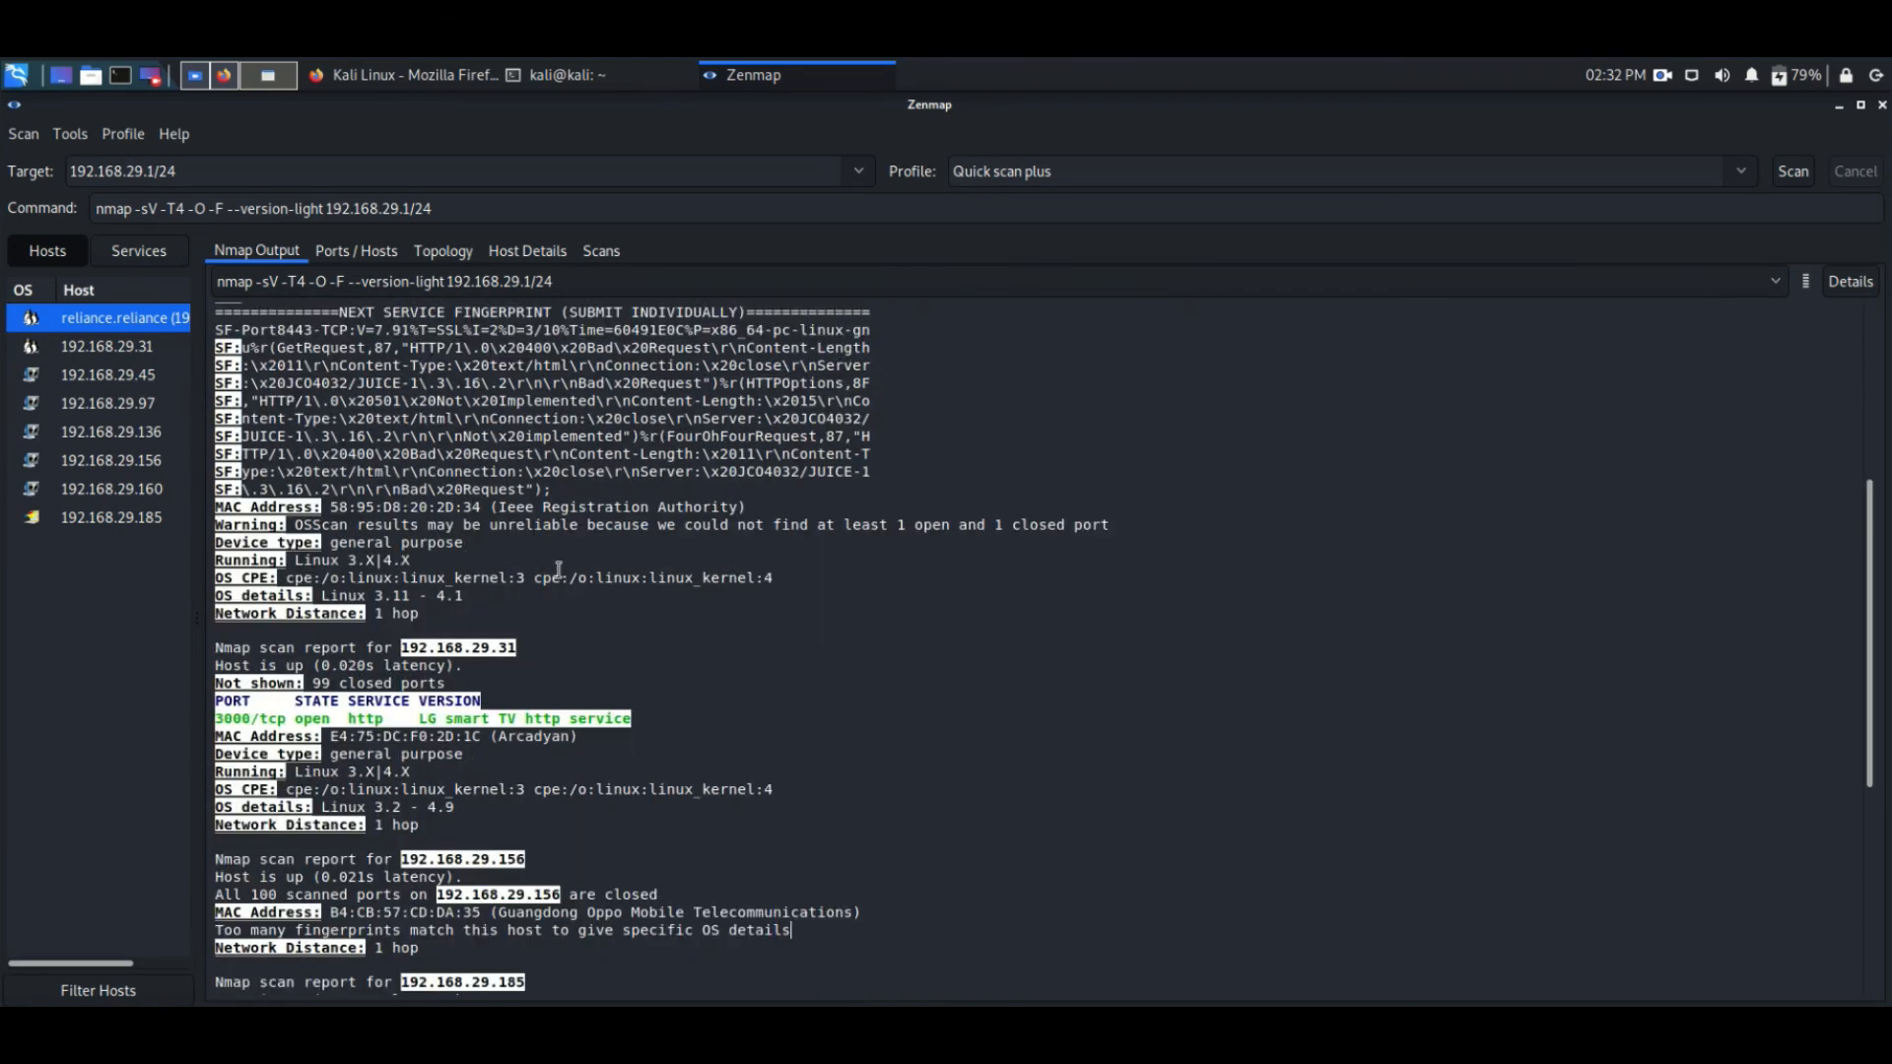
{"action": "scroll", "coordinate": [558, 569], "scroll_direction": "down", "scroll_amount": 5}
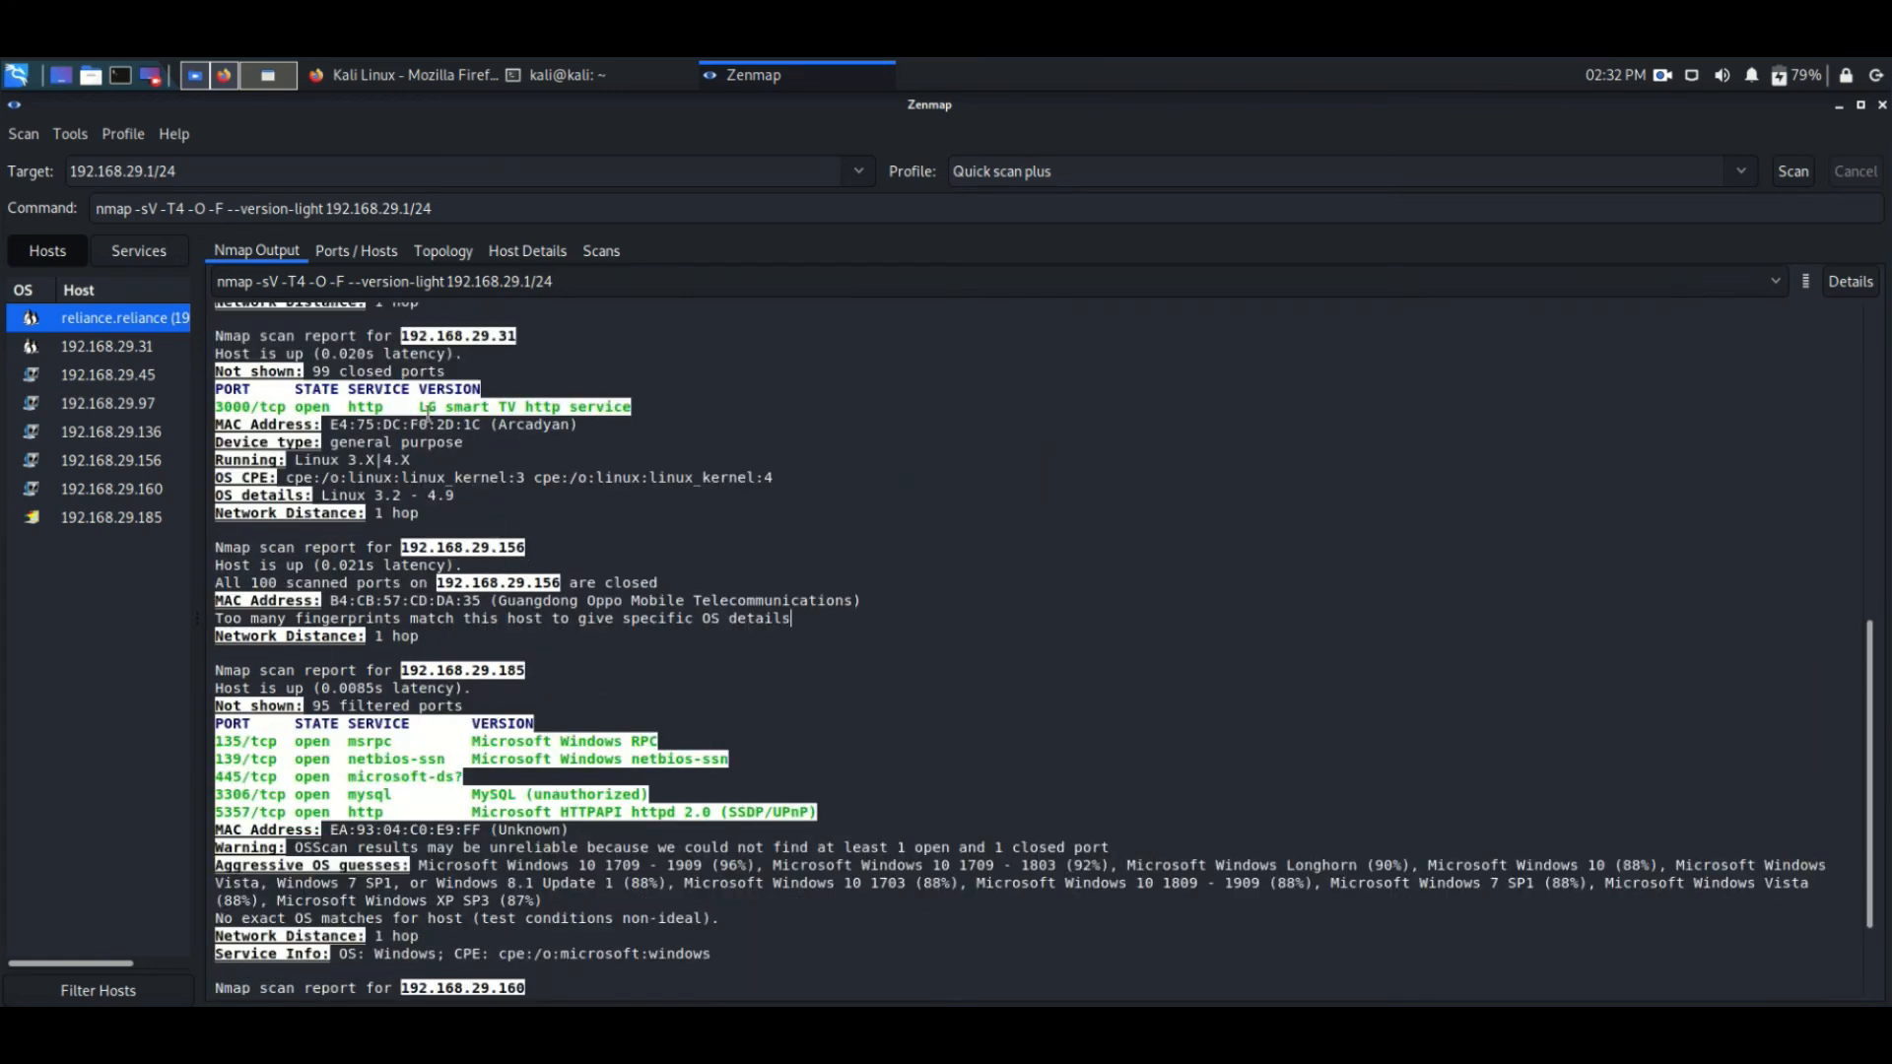
{"action": "left_click_drag", "start_coordinate": [421, 408], "coordinate": [640, 408]}
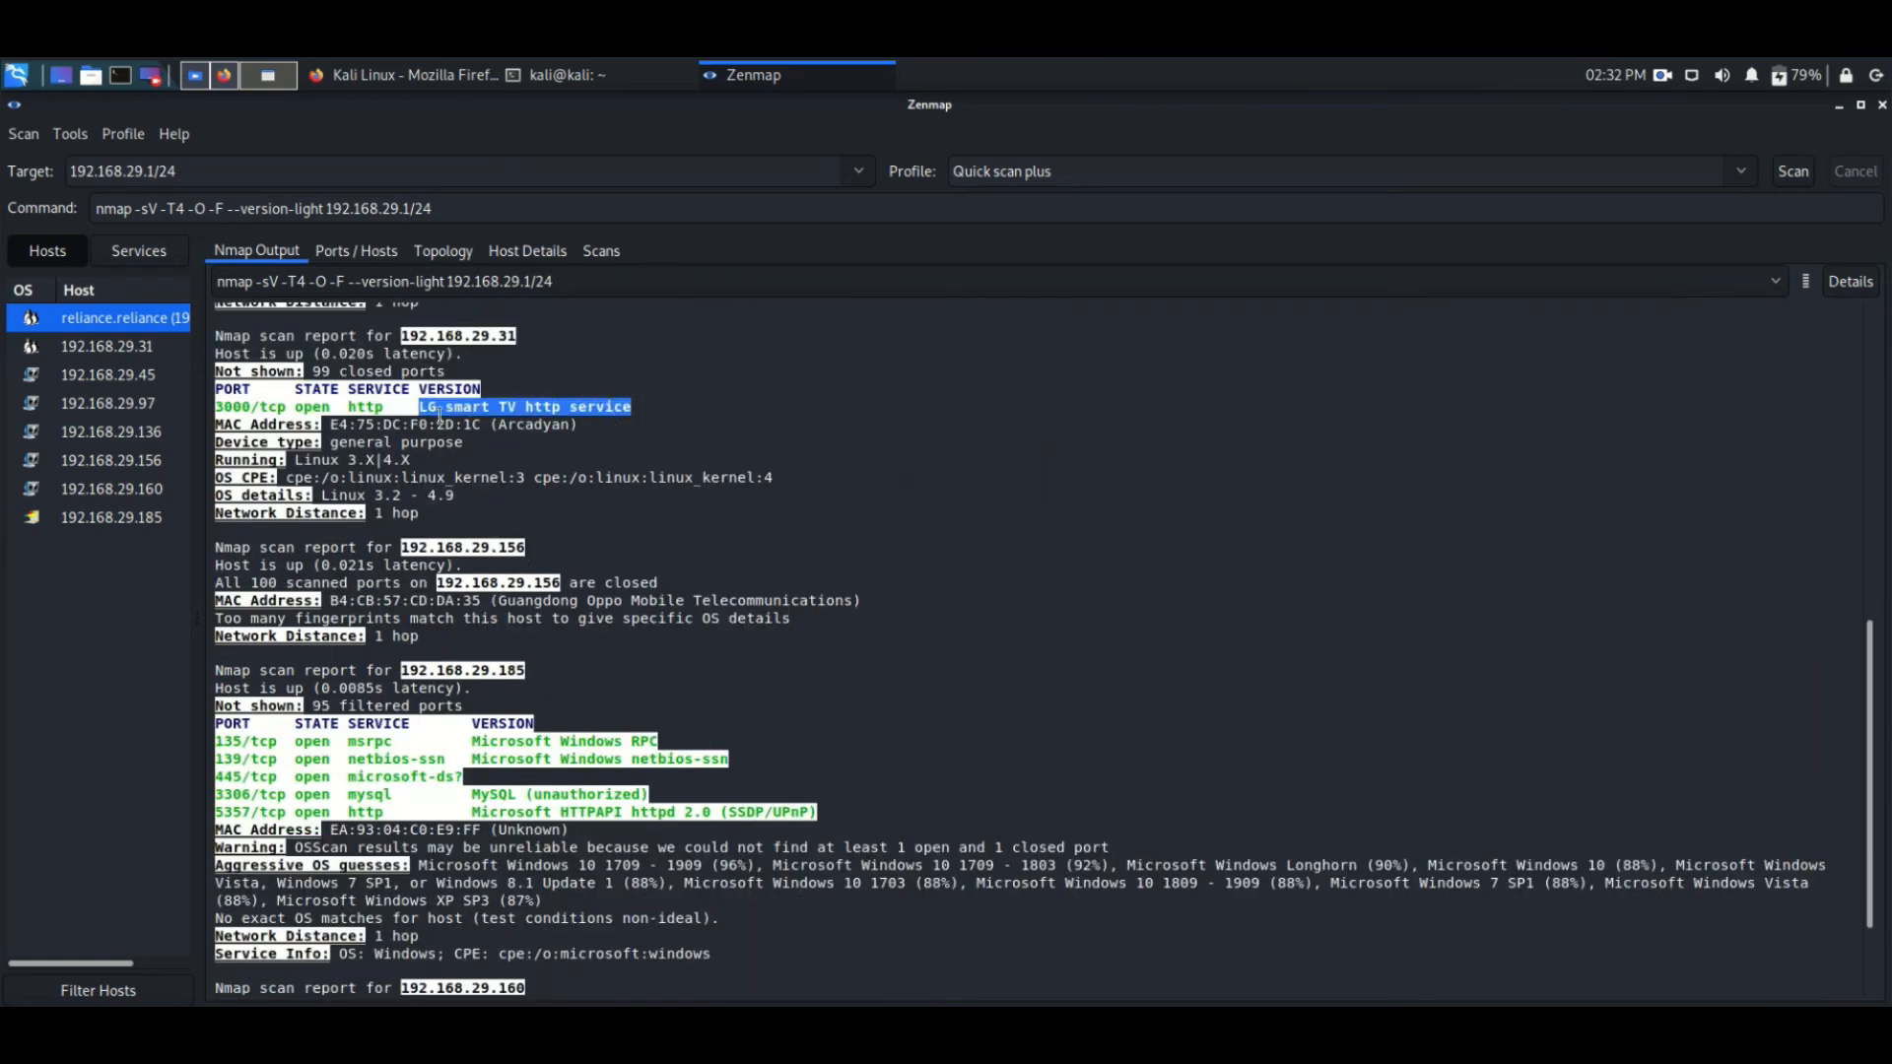
{"action": "left_click_drag", "start_coordinate": [402, 336], "coordinate": [521, 336]}
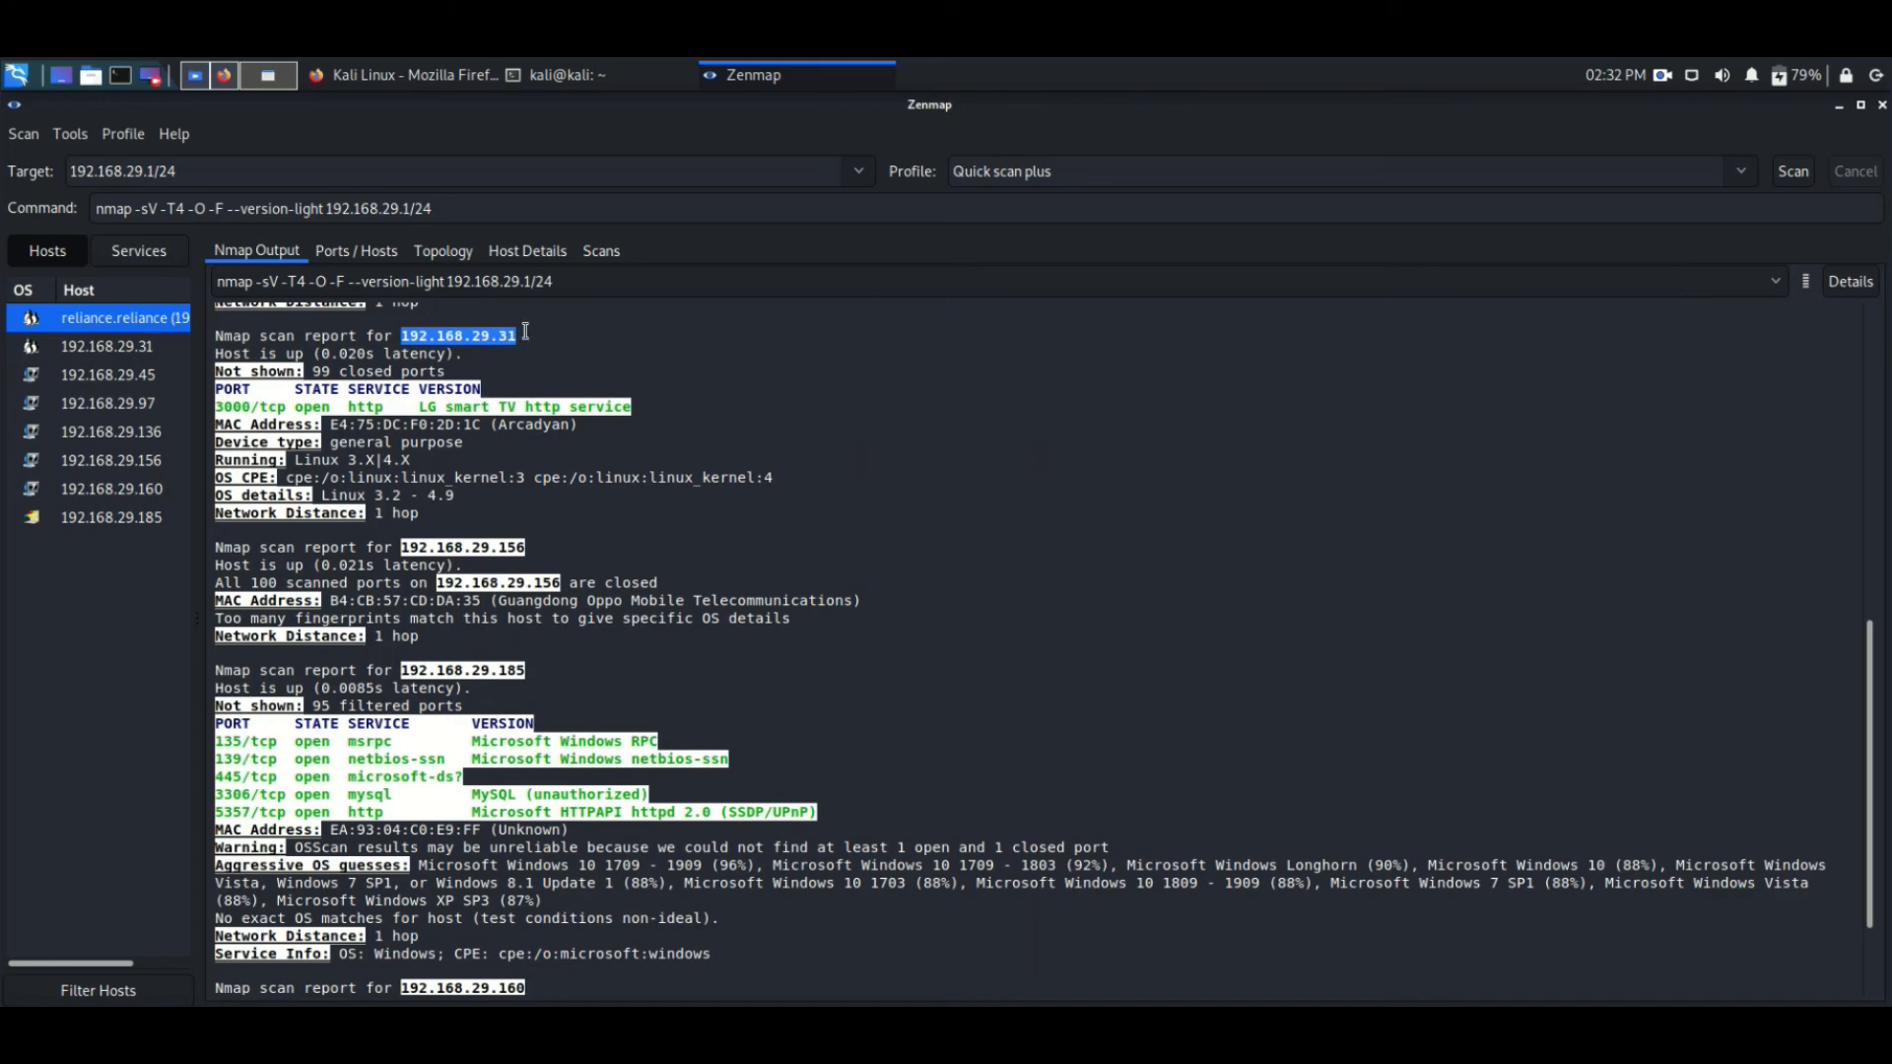
{"action": "scroll", "coordinate": [576, 672], "scroll_direction": "down", "scroll_amount": 2}
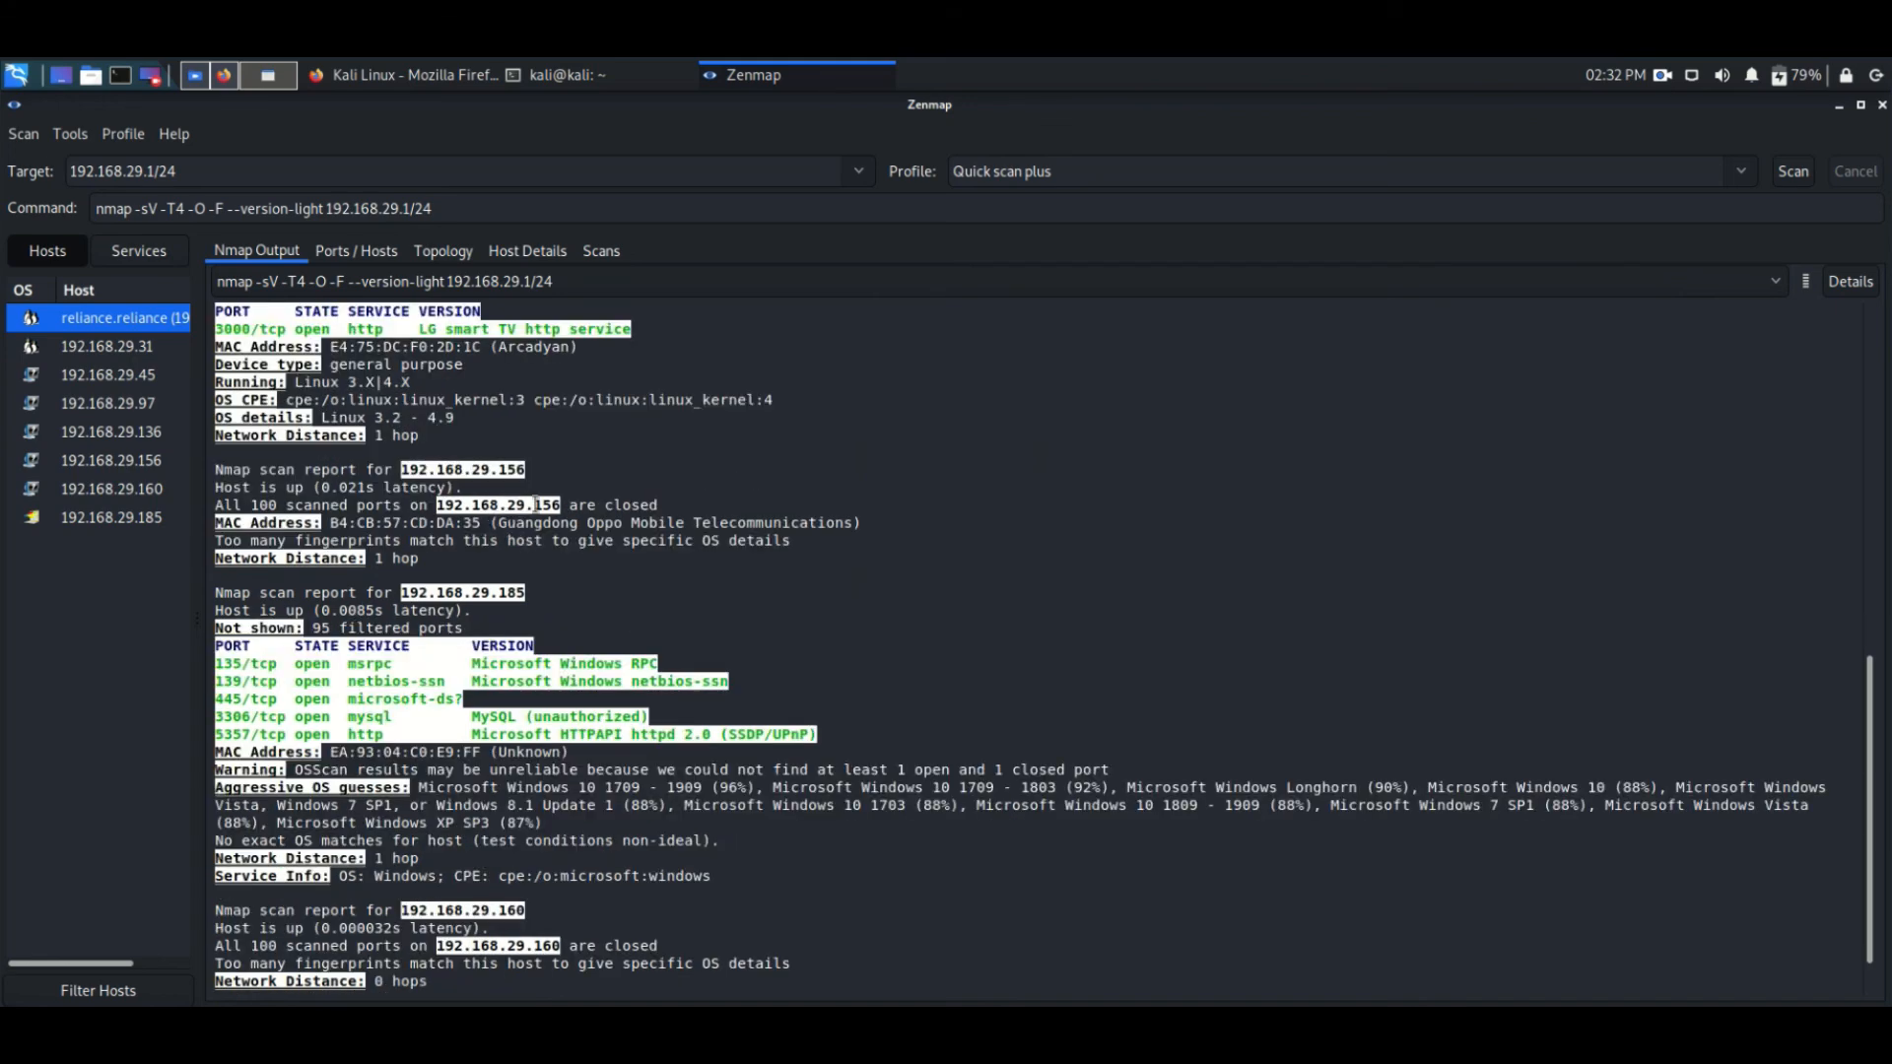
Step: Examine the MAC vendor and OS note of 192.168.29.156, and the open ports and services of 192.168.29.185
{"action": "left_click_drag", "start_coordinate": [533, 505], "coordinate": [860, 522]}
{"action": "left_click", "coordinate": [789, 539]}
{"action": "double_click", "coordinate": [306, 663]}
{"action": "left_click_drag", "start_coordinate": [348, 663], "coordinate": [395, 663]}
{"action": "double_click", "coordinate": [308, 682]}
{"action": "scroll", "coordinate": [1195, 342], "scroll_direction": "down", "scroll_amount": 2}
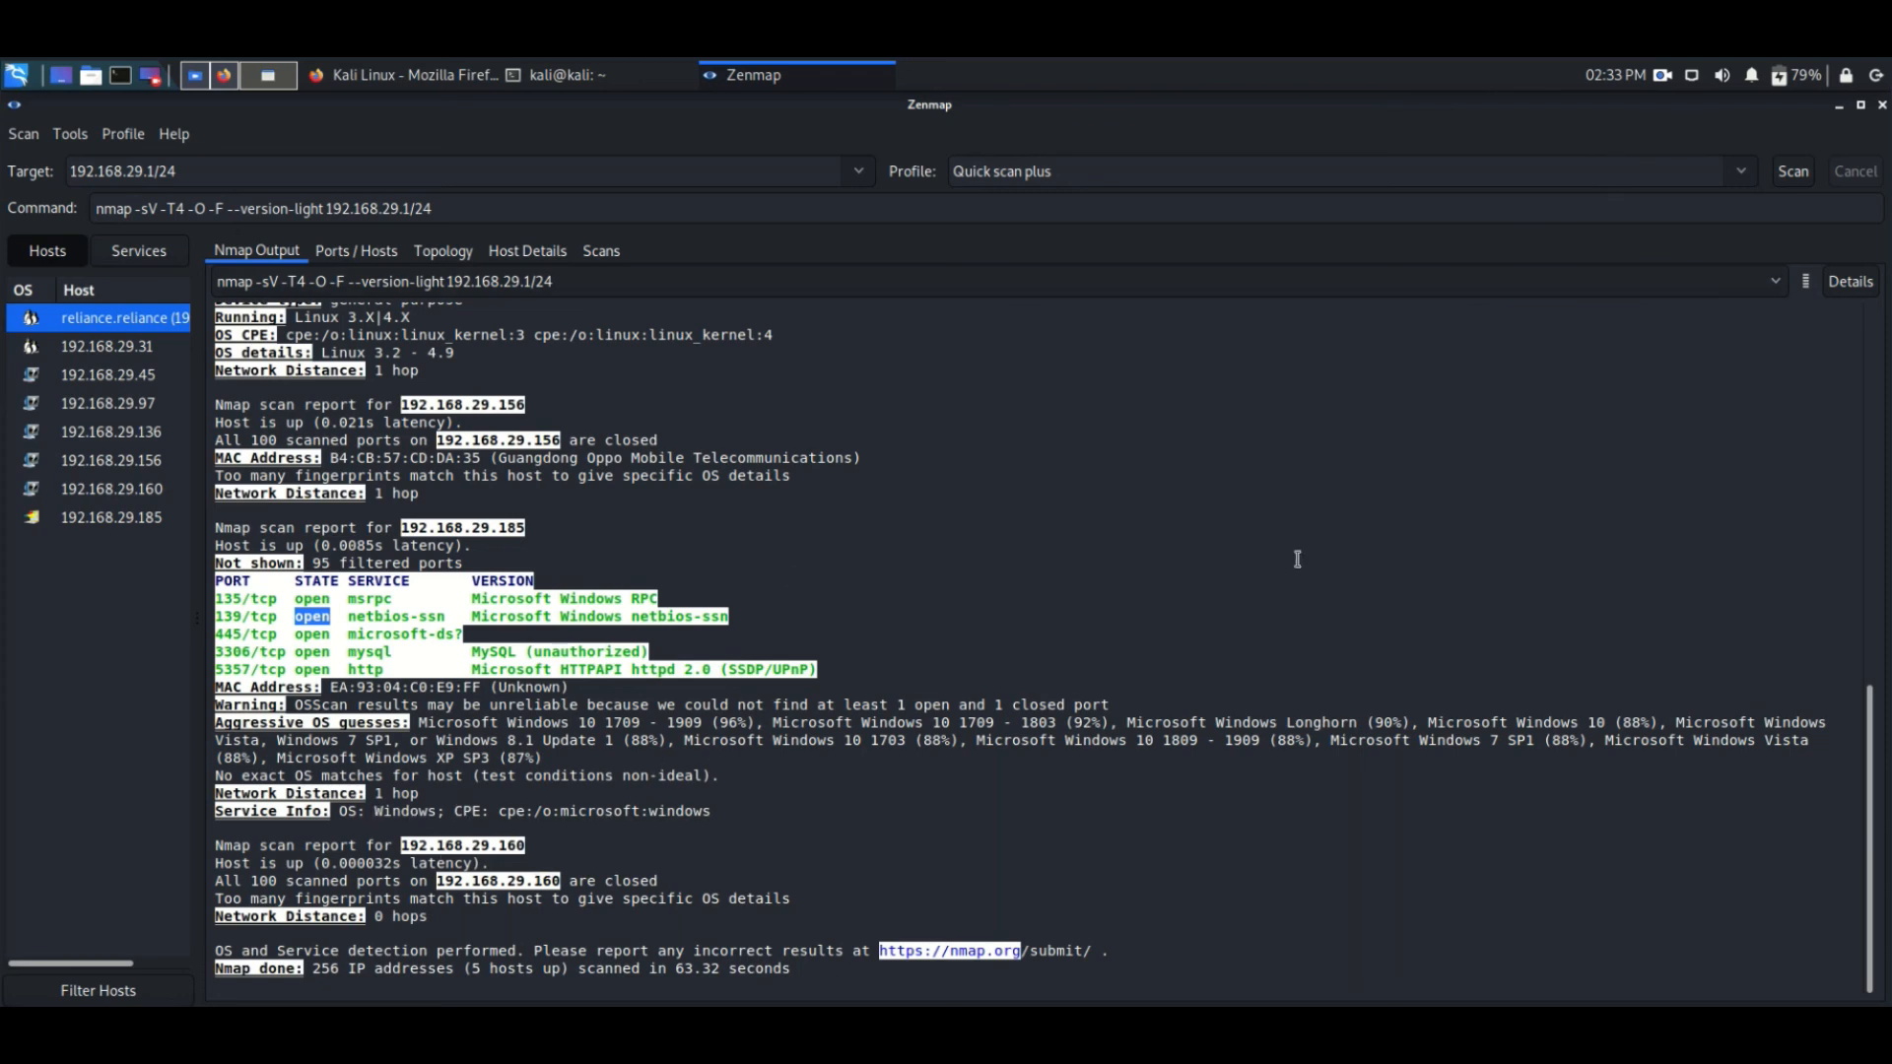
{"action": "left_click", "coordinate": [1661, 79]}
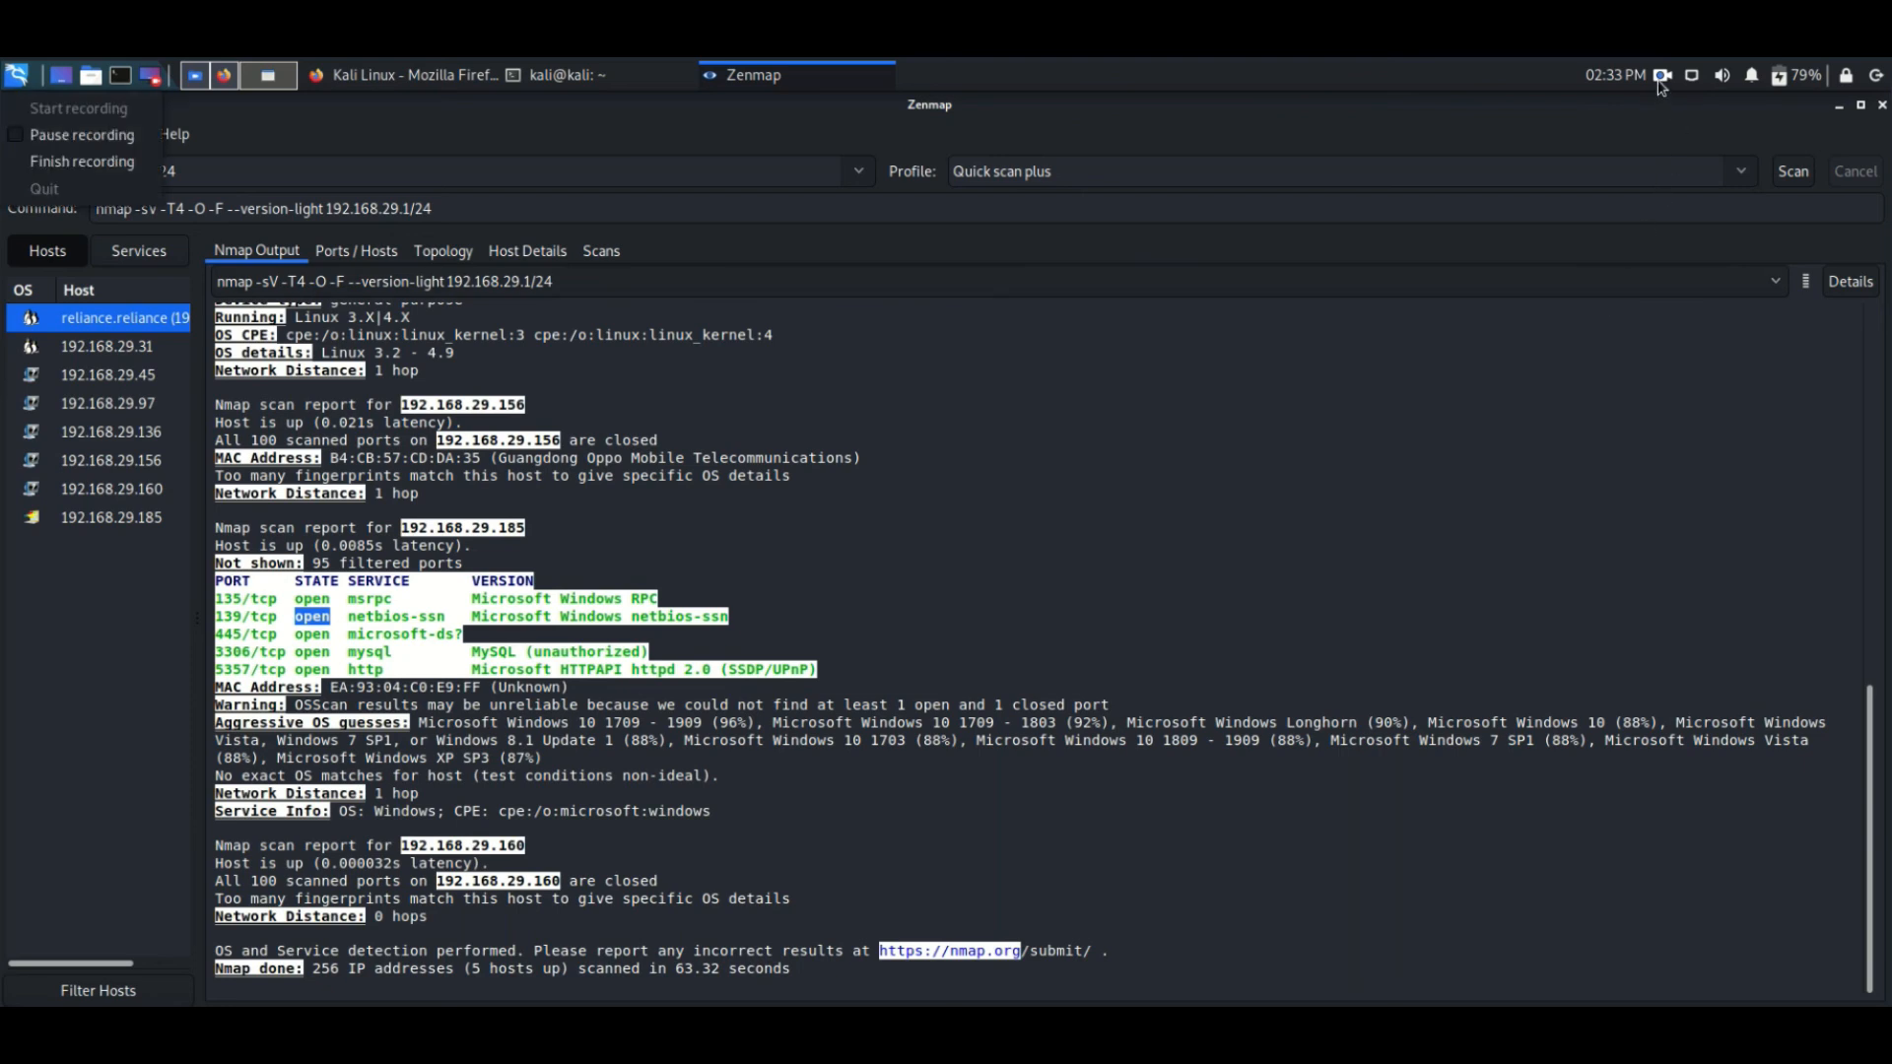
{"action": "left_click", "coordinate": [84, 163]}
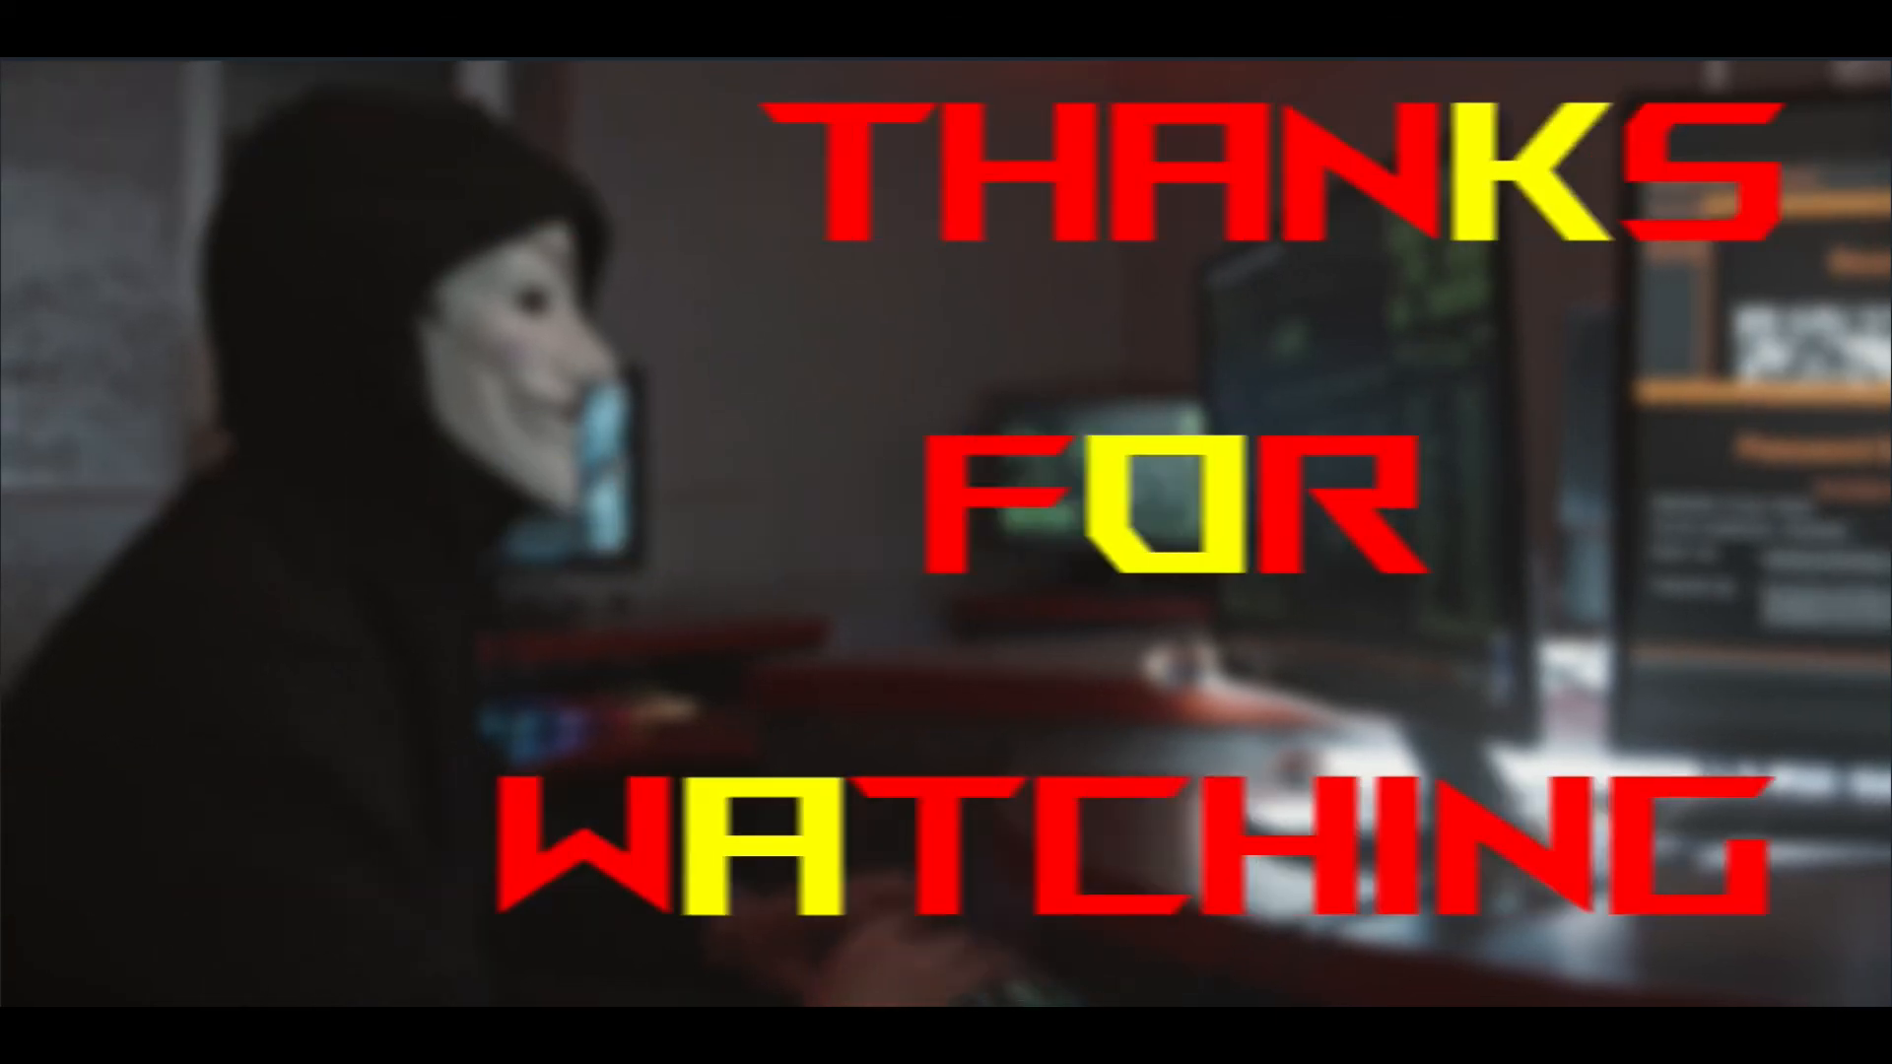